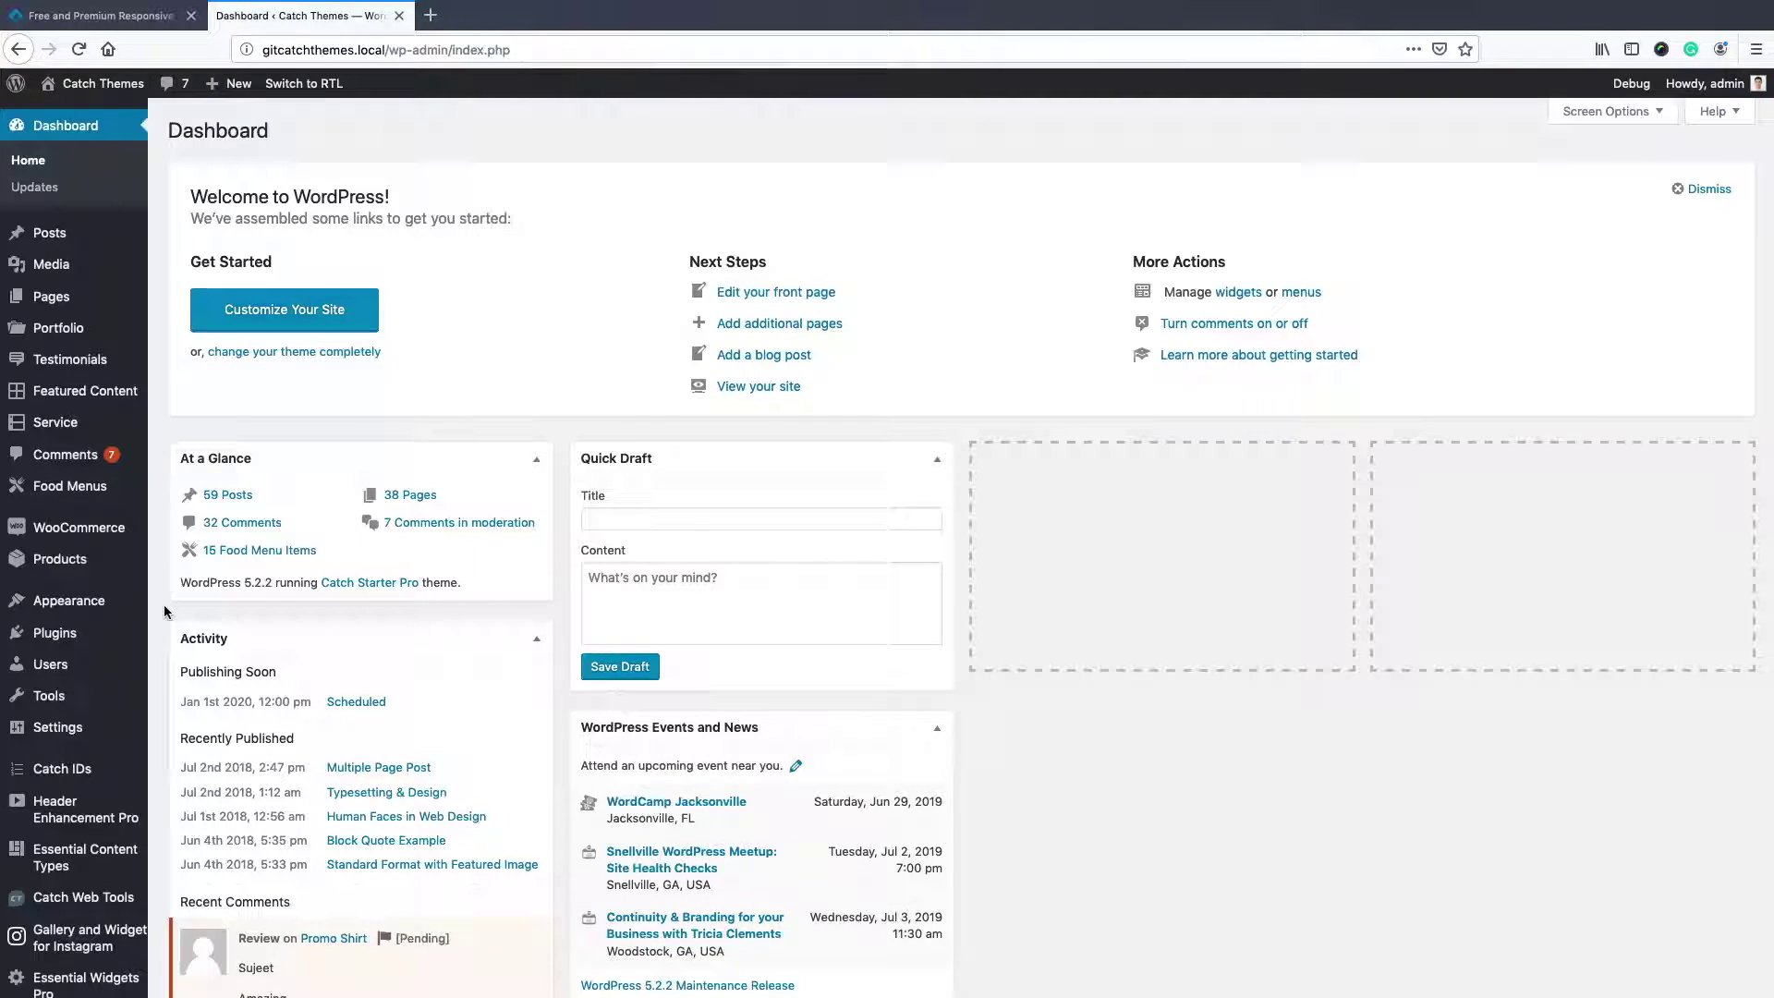
In the Customizer's Theme Options, enable Featured Content on the Homepage / Frontpage
mouse_move(138, 610)
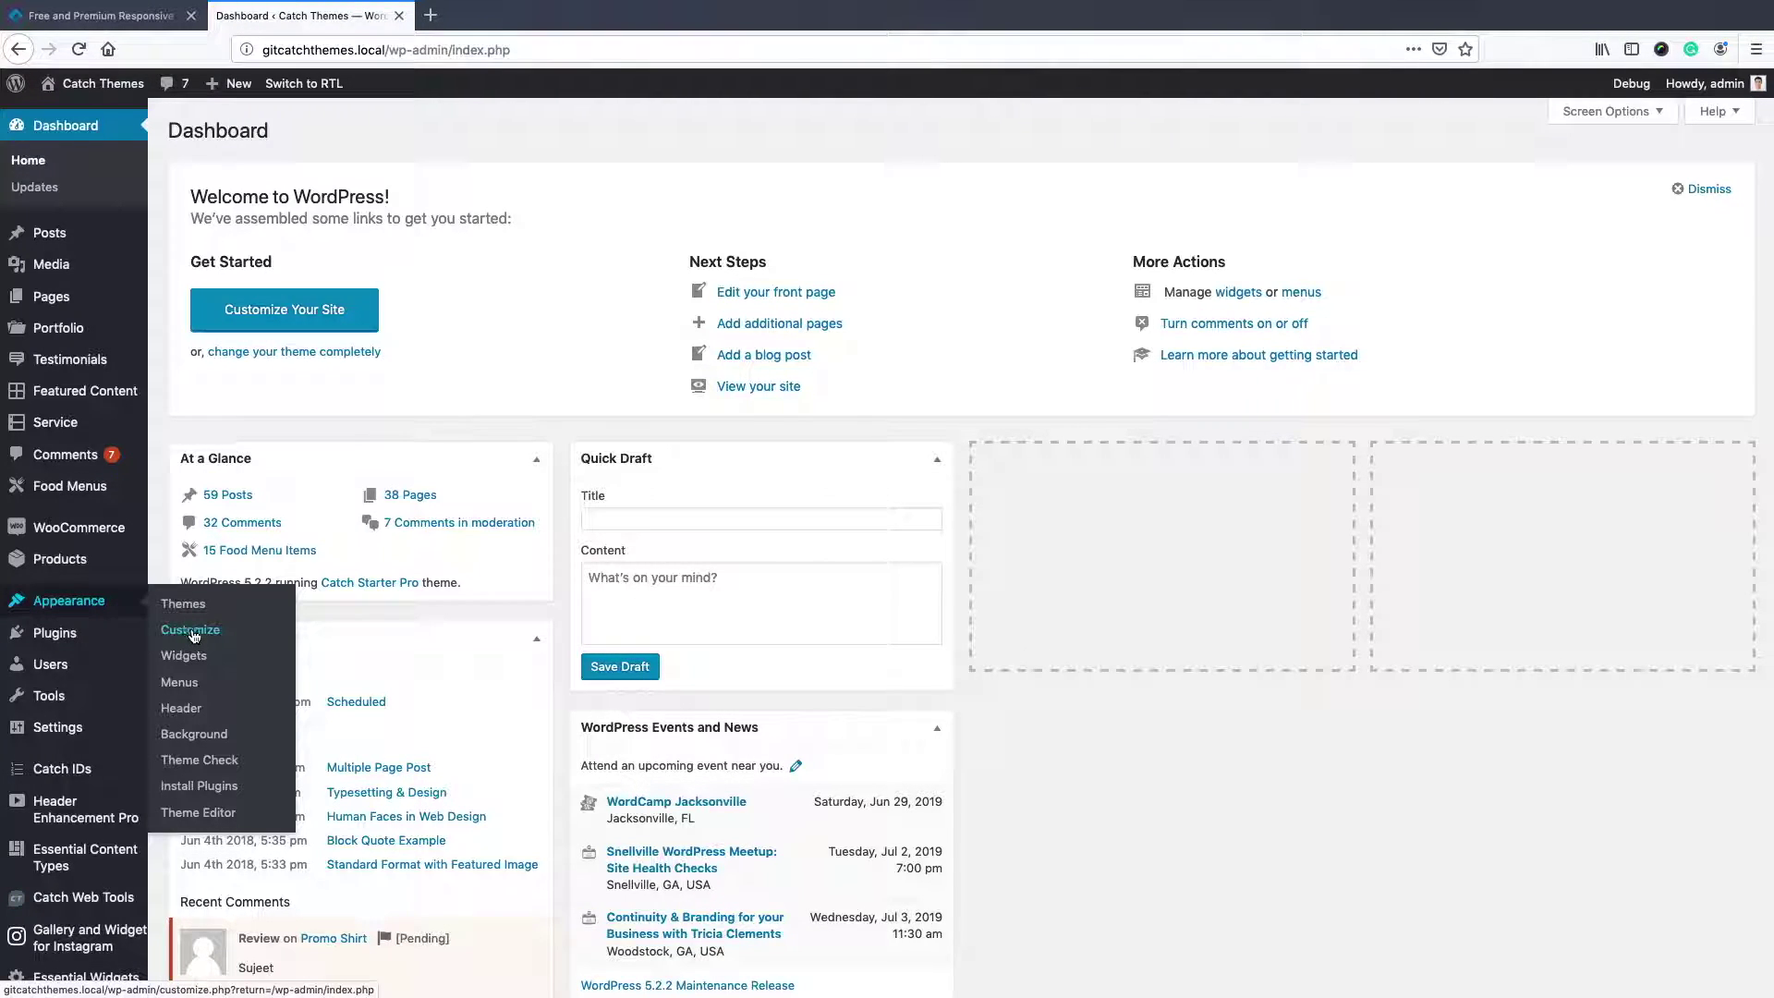
click(192, 631)
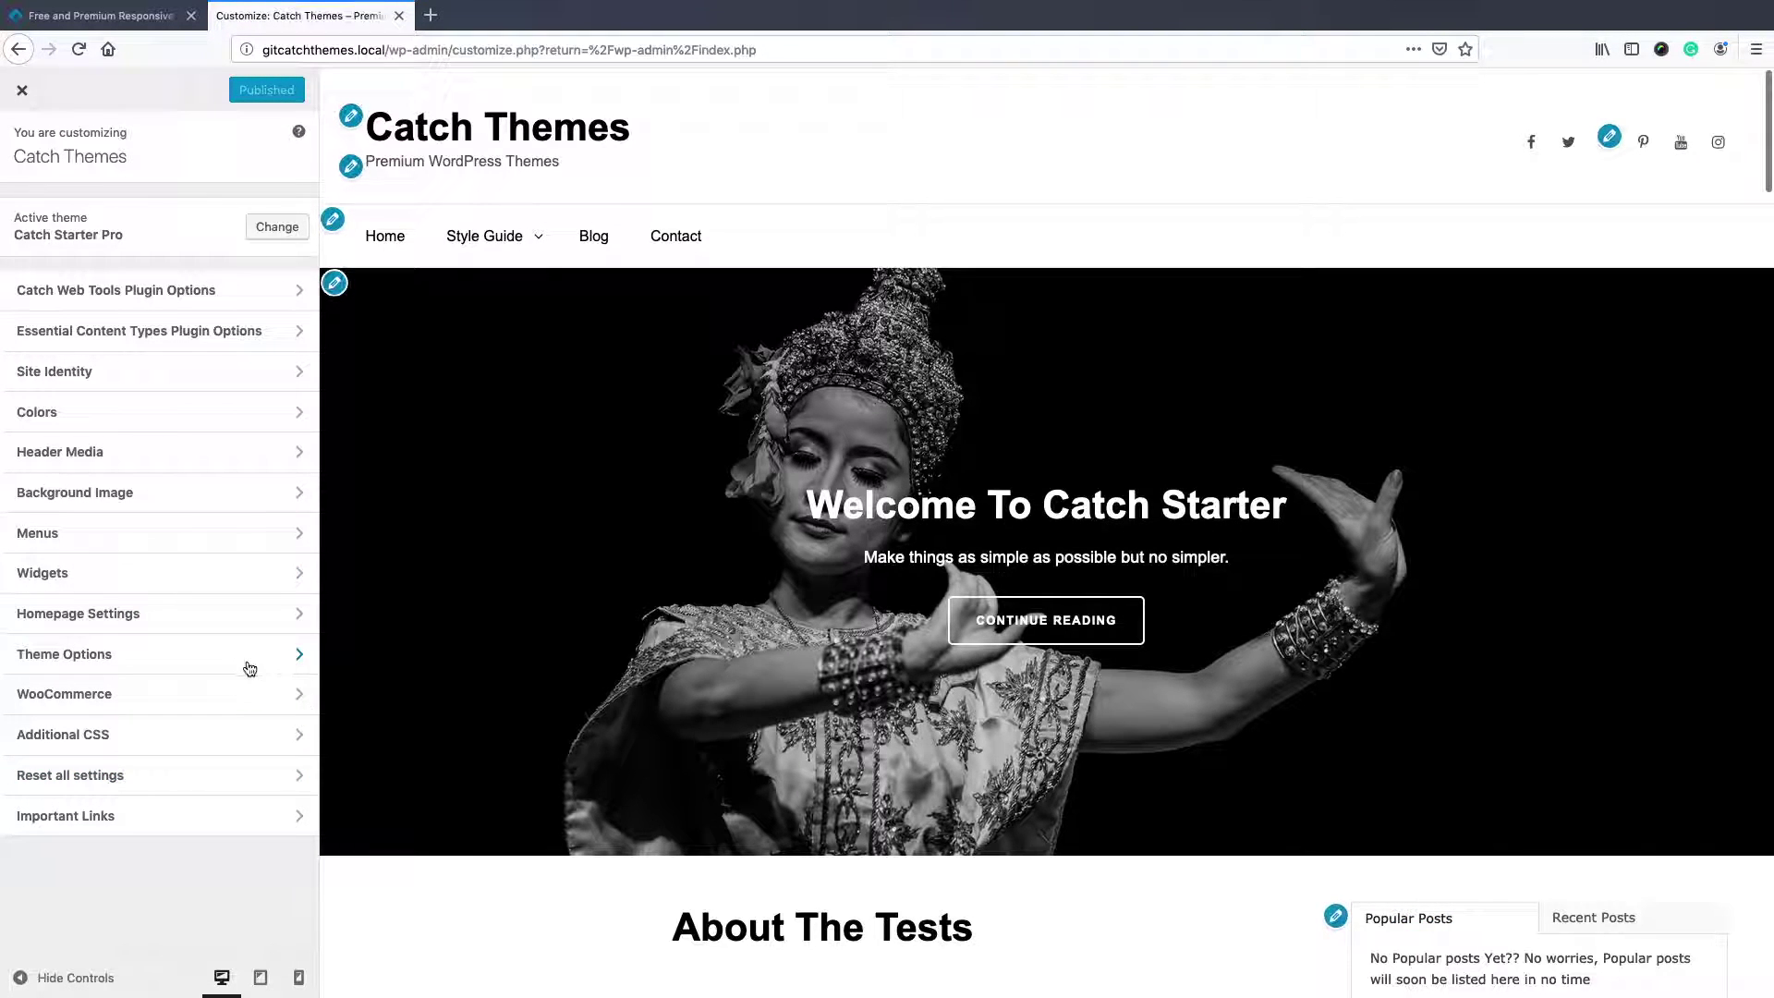
click(229, 662)
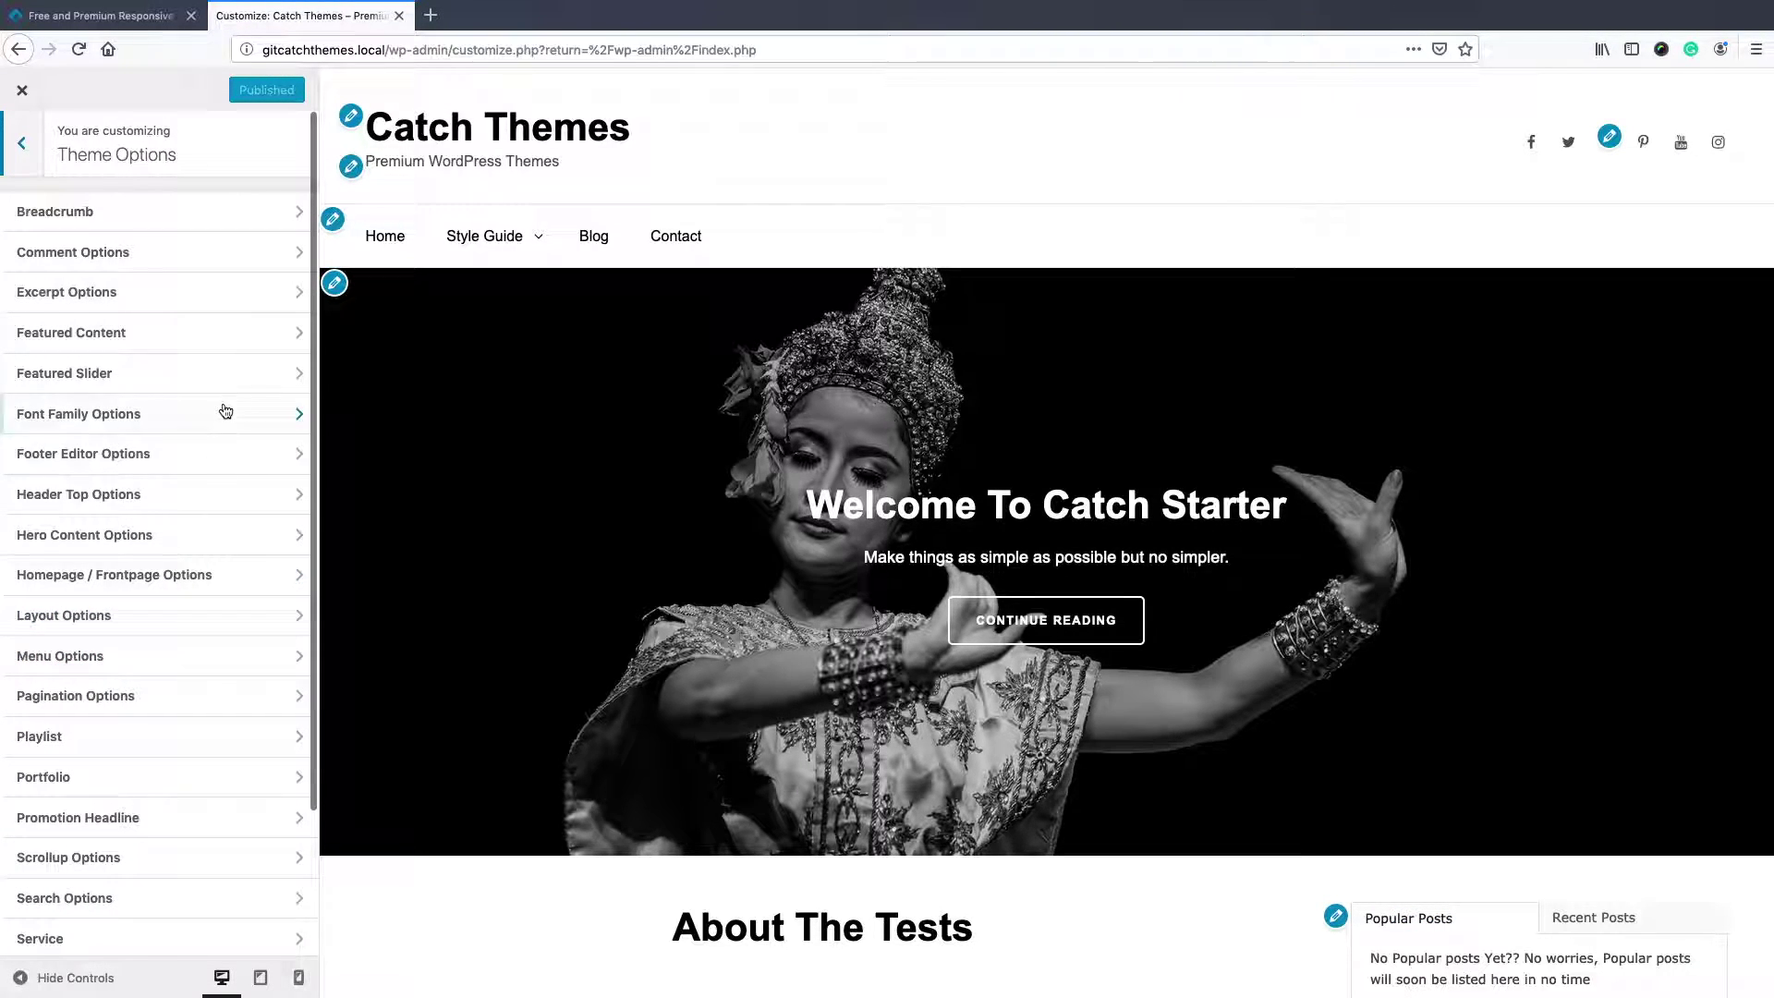
click(108, 343)
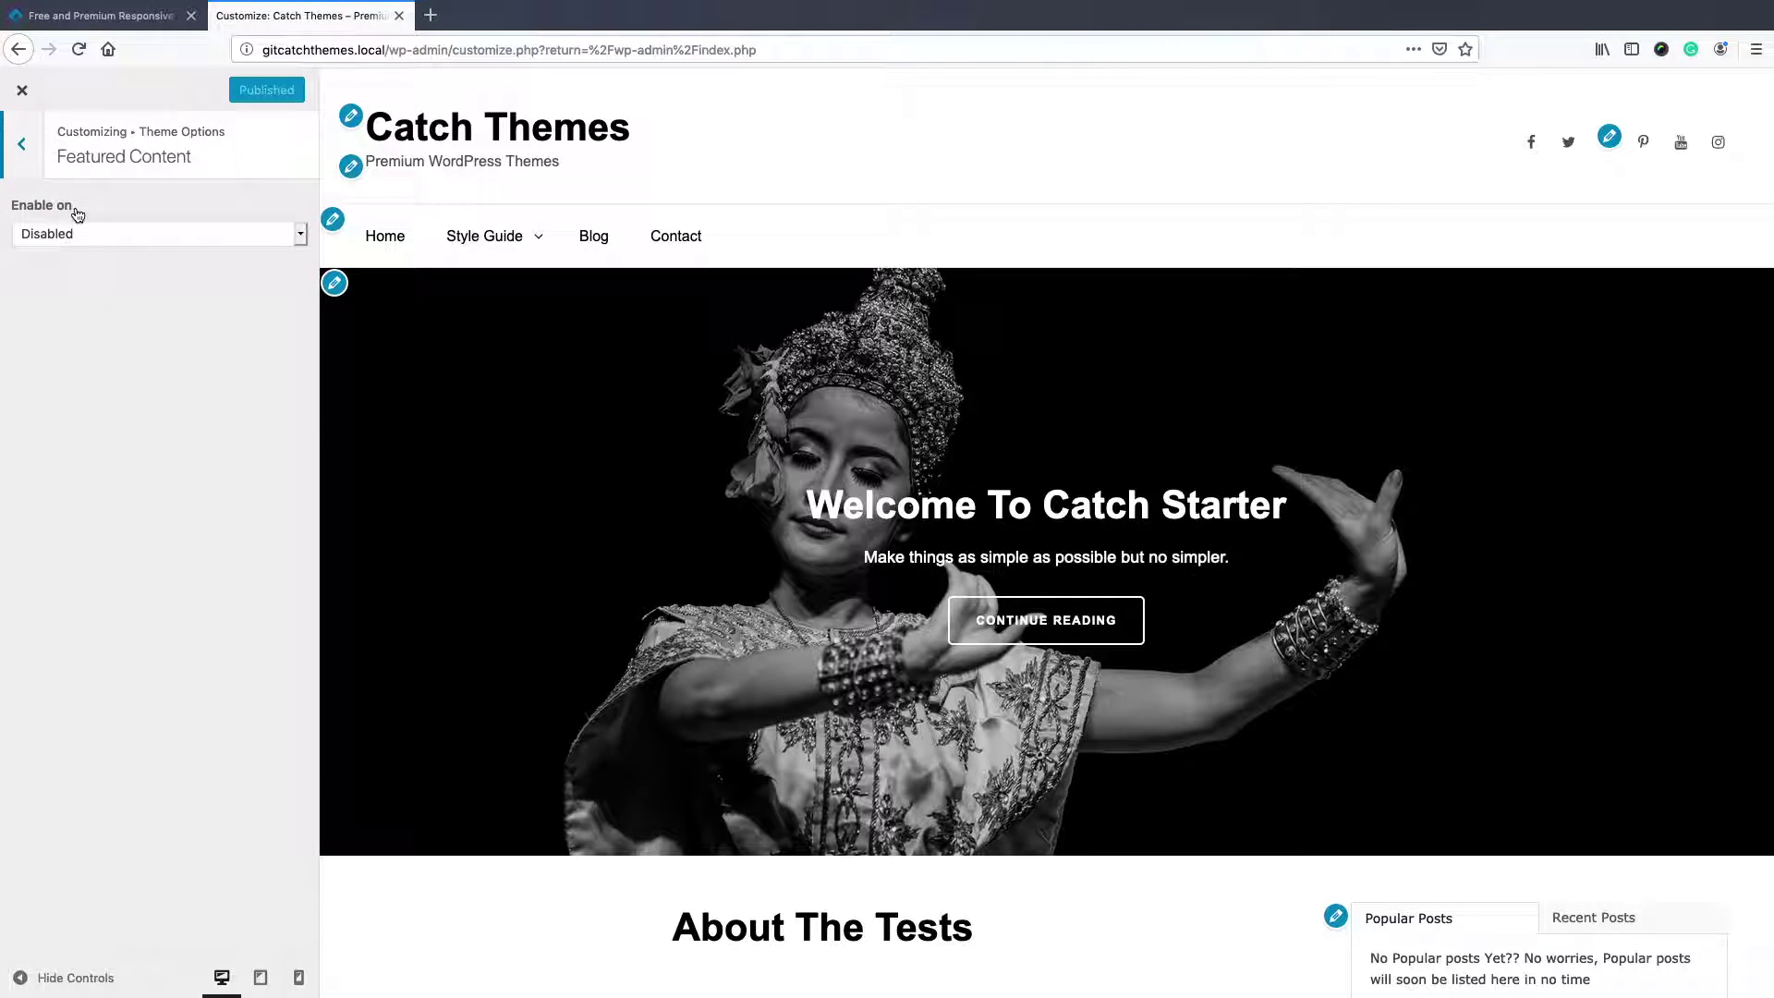
click(105, 234)
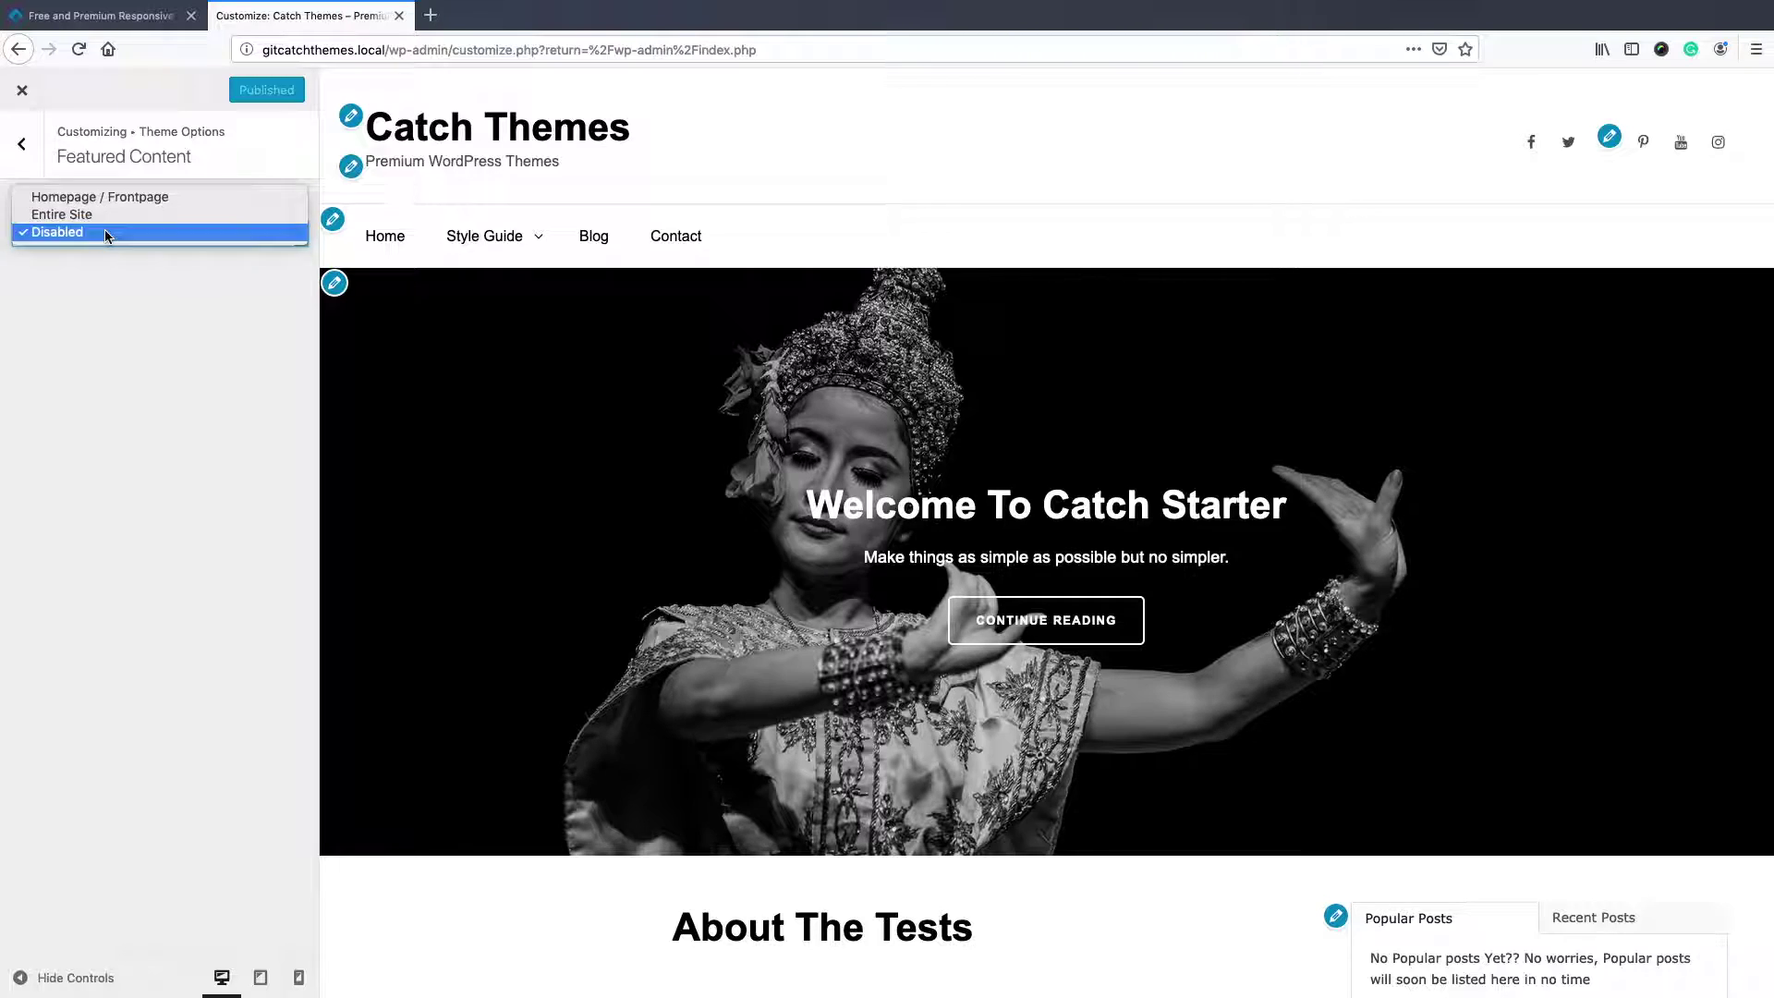
click(106, 234)
click(107, 225)
click(104, 196)
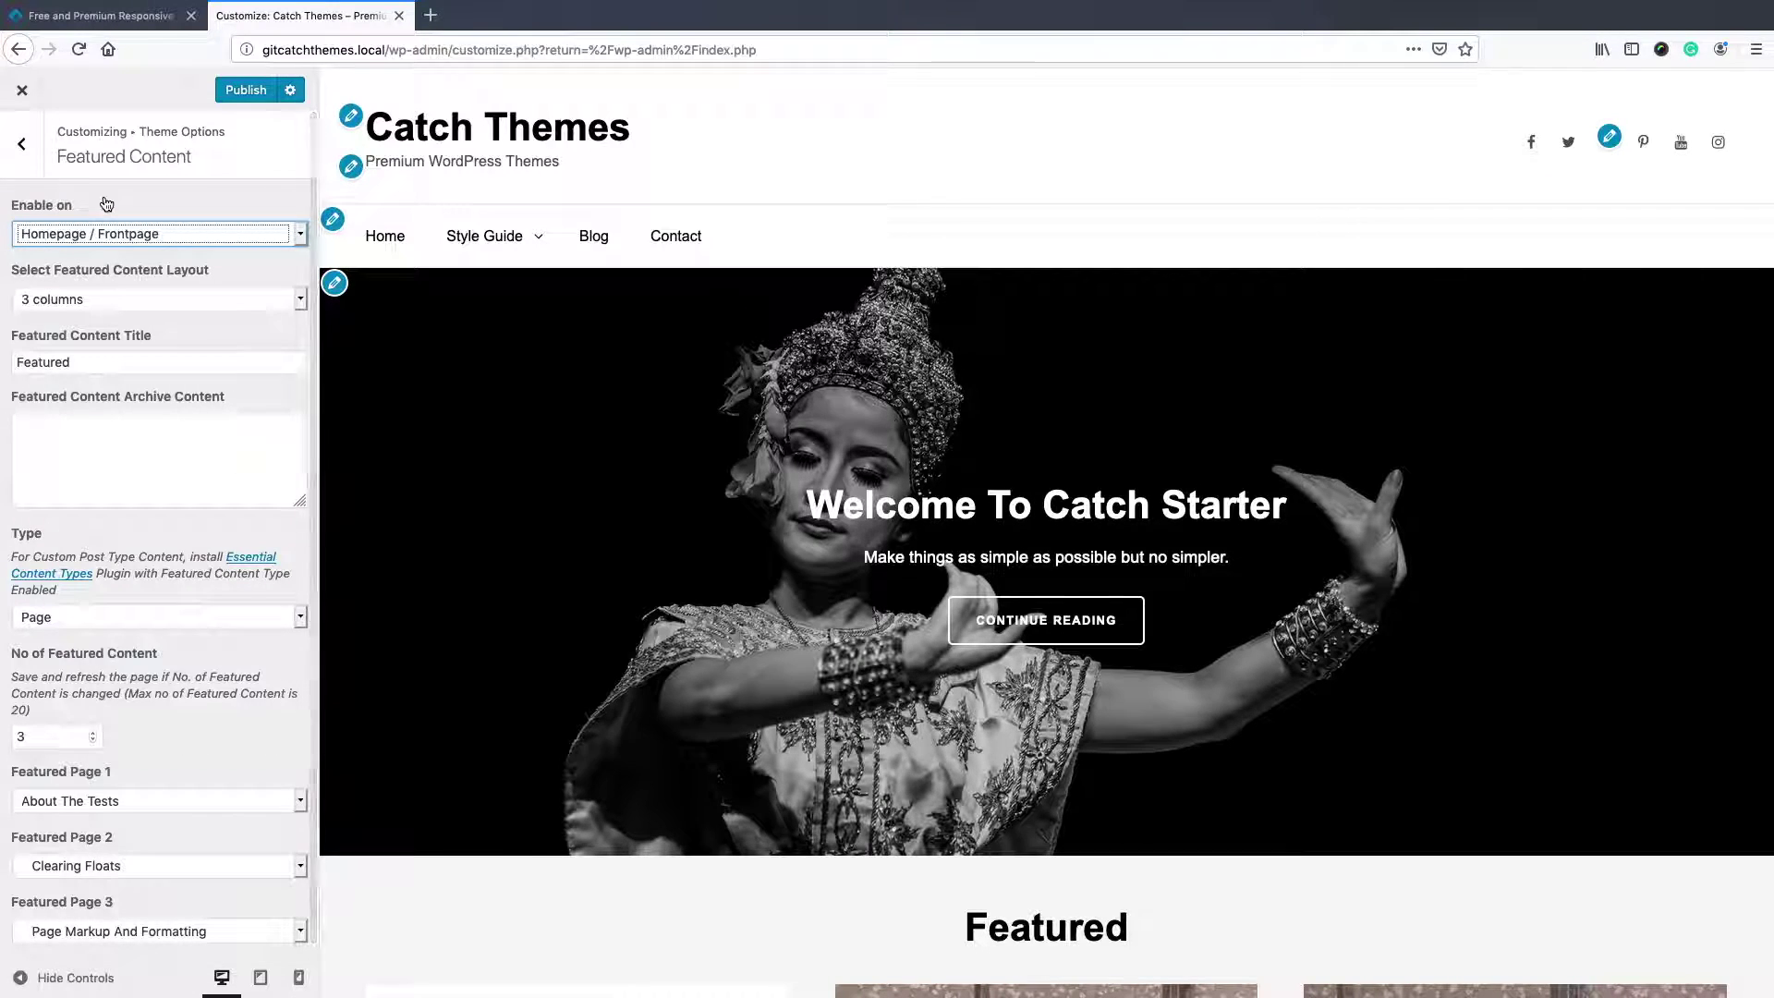
scroll(680, 530, down, 5)
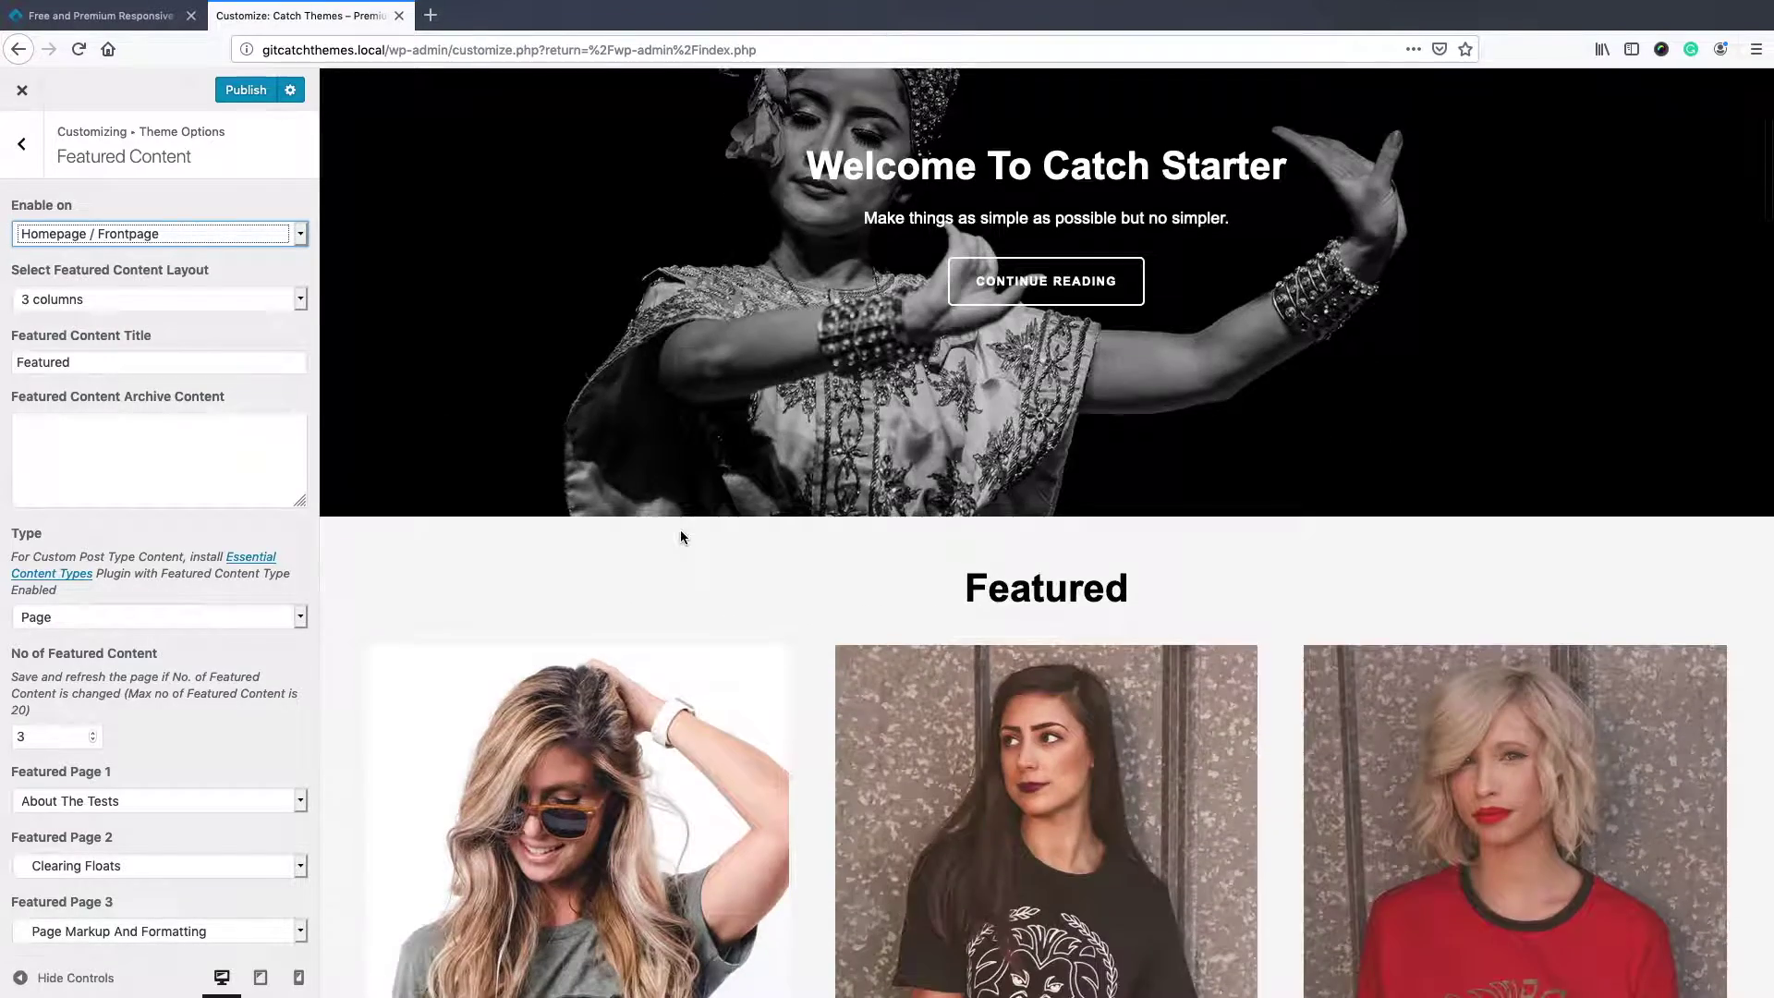
Try the 4- and 2-column Featured Content layouts, then settle back on 3 columns
click(166, 299)
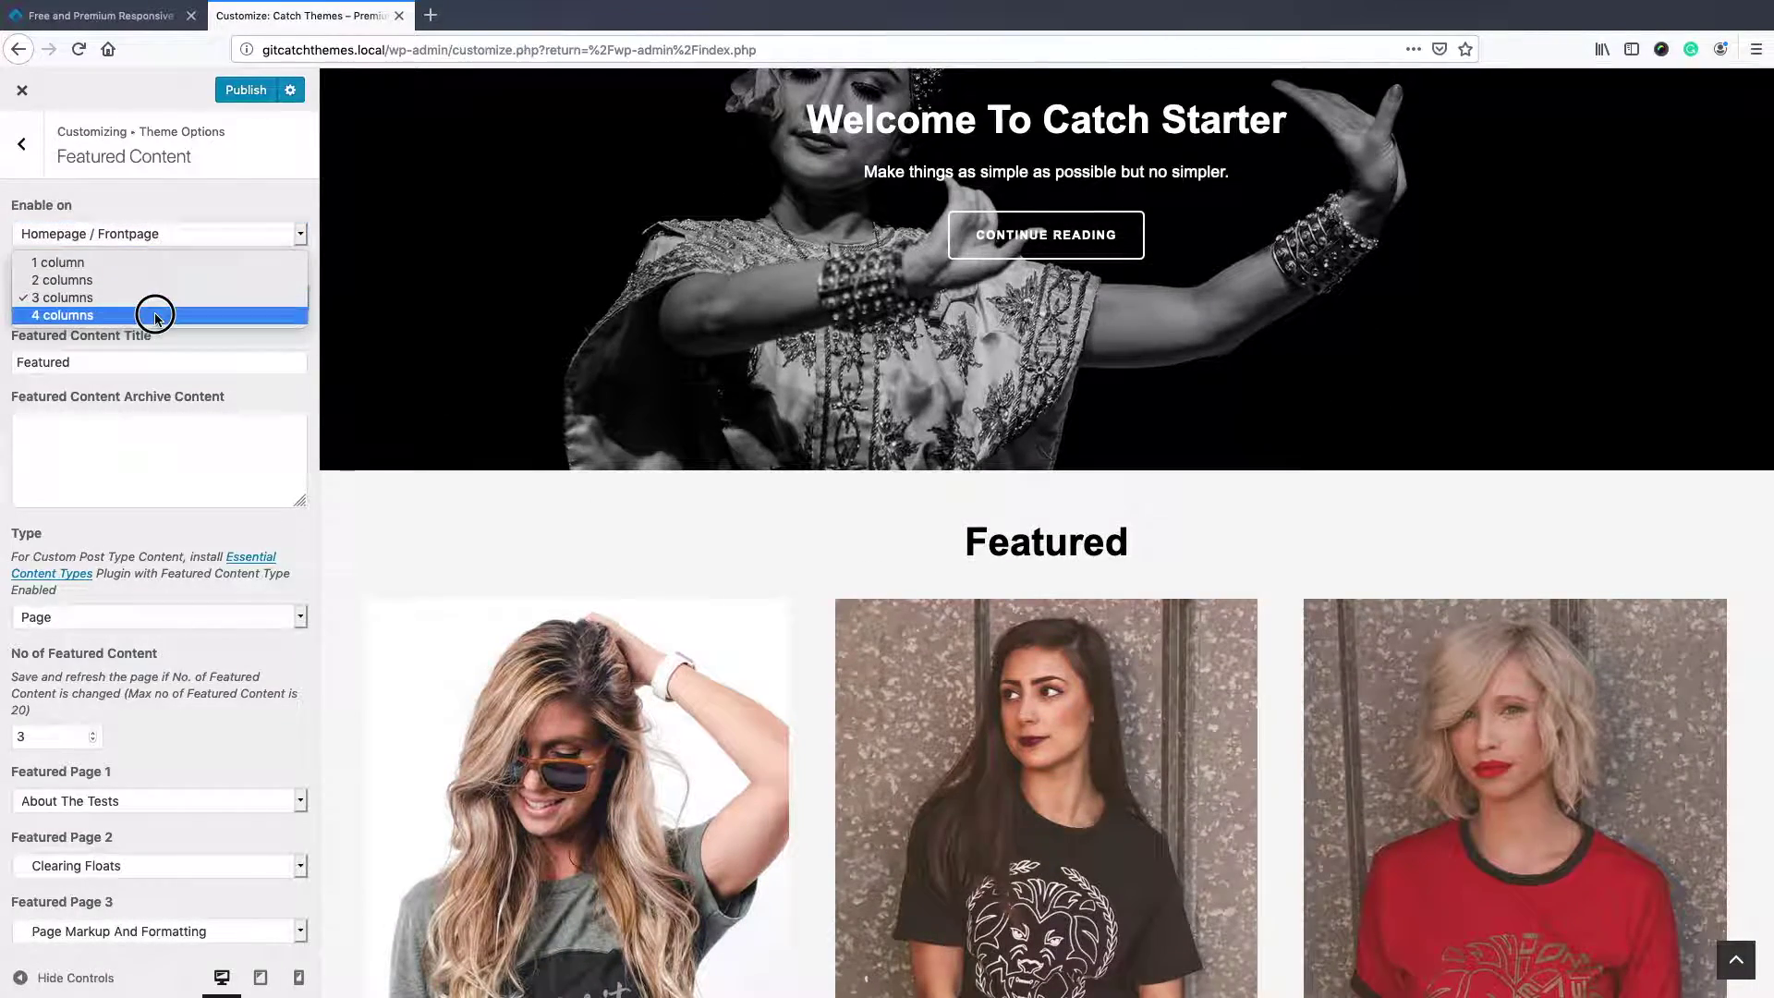
click(154, 314)
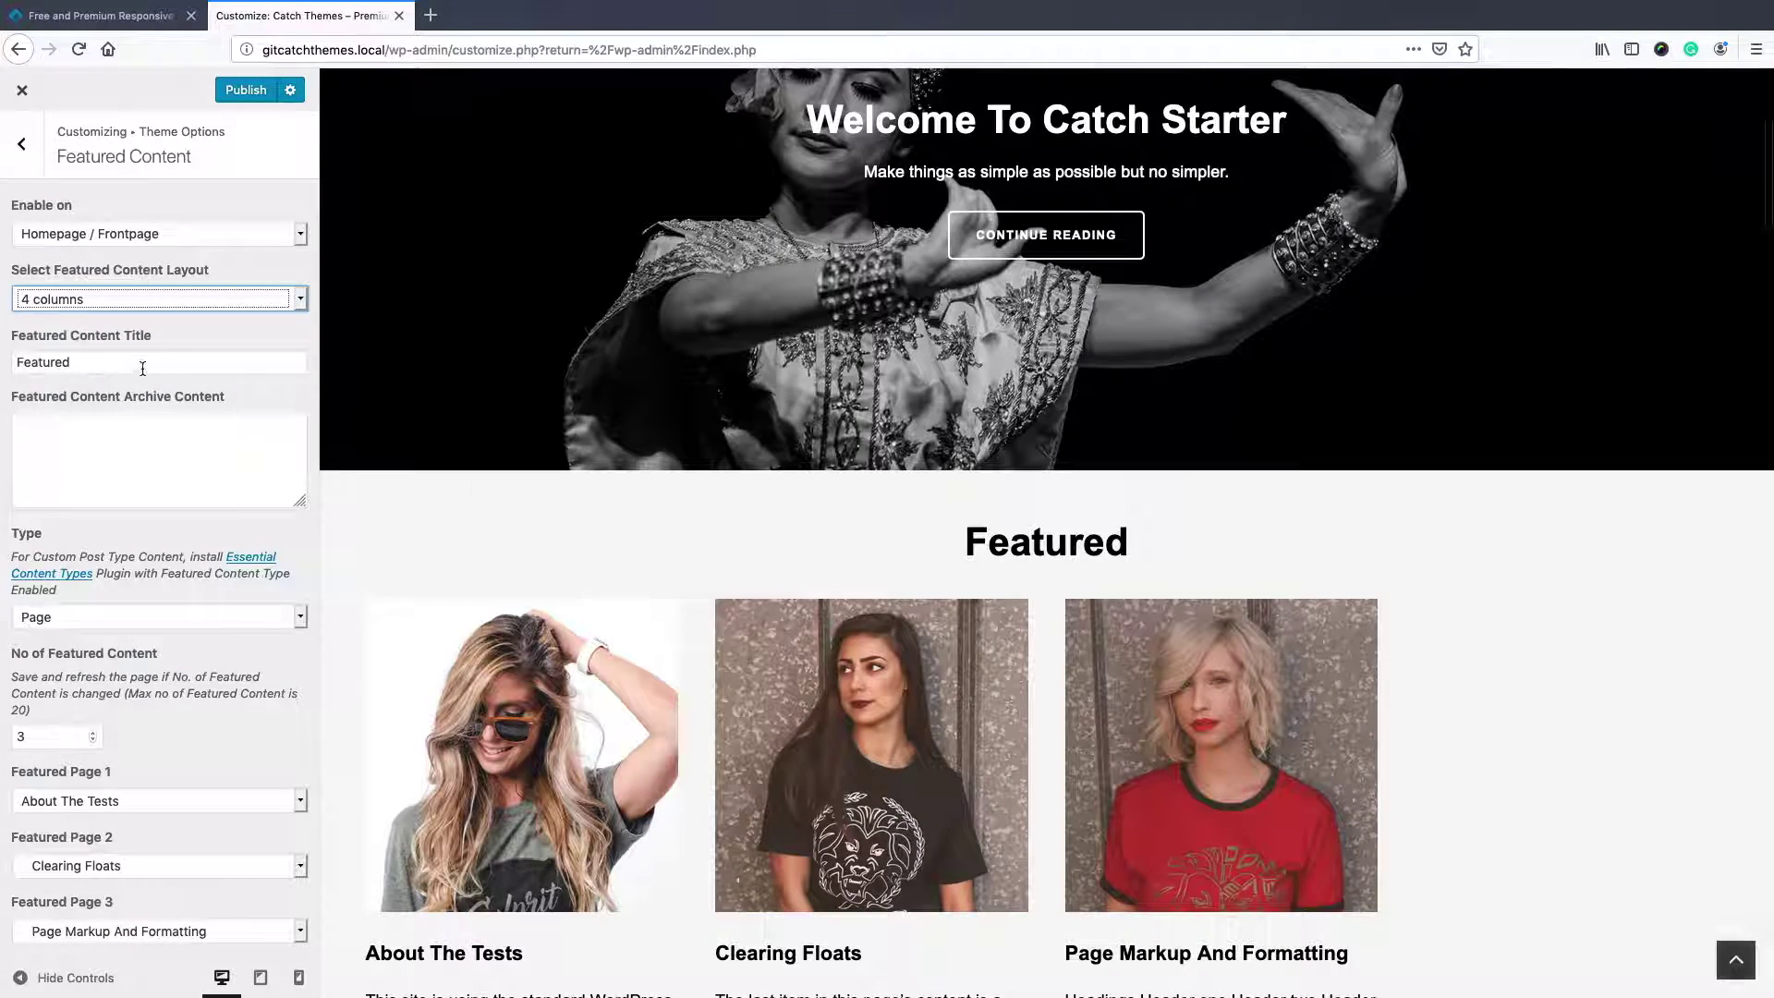
click(132, 298)
click(134, 280)
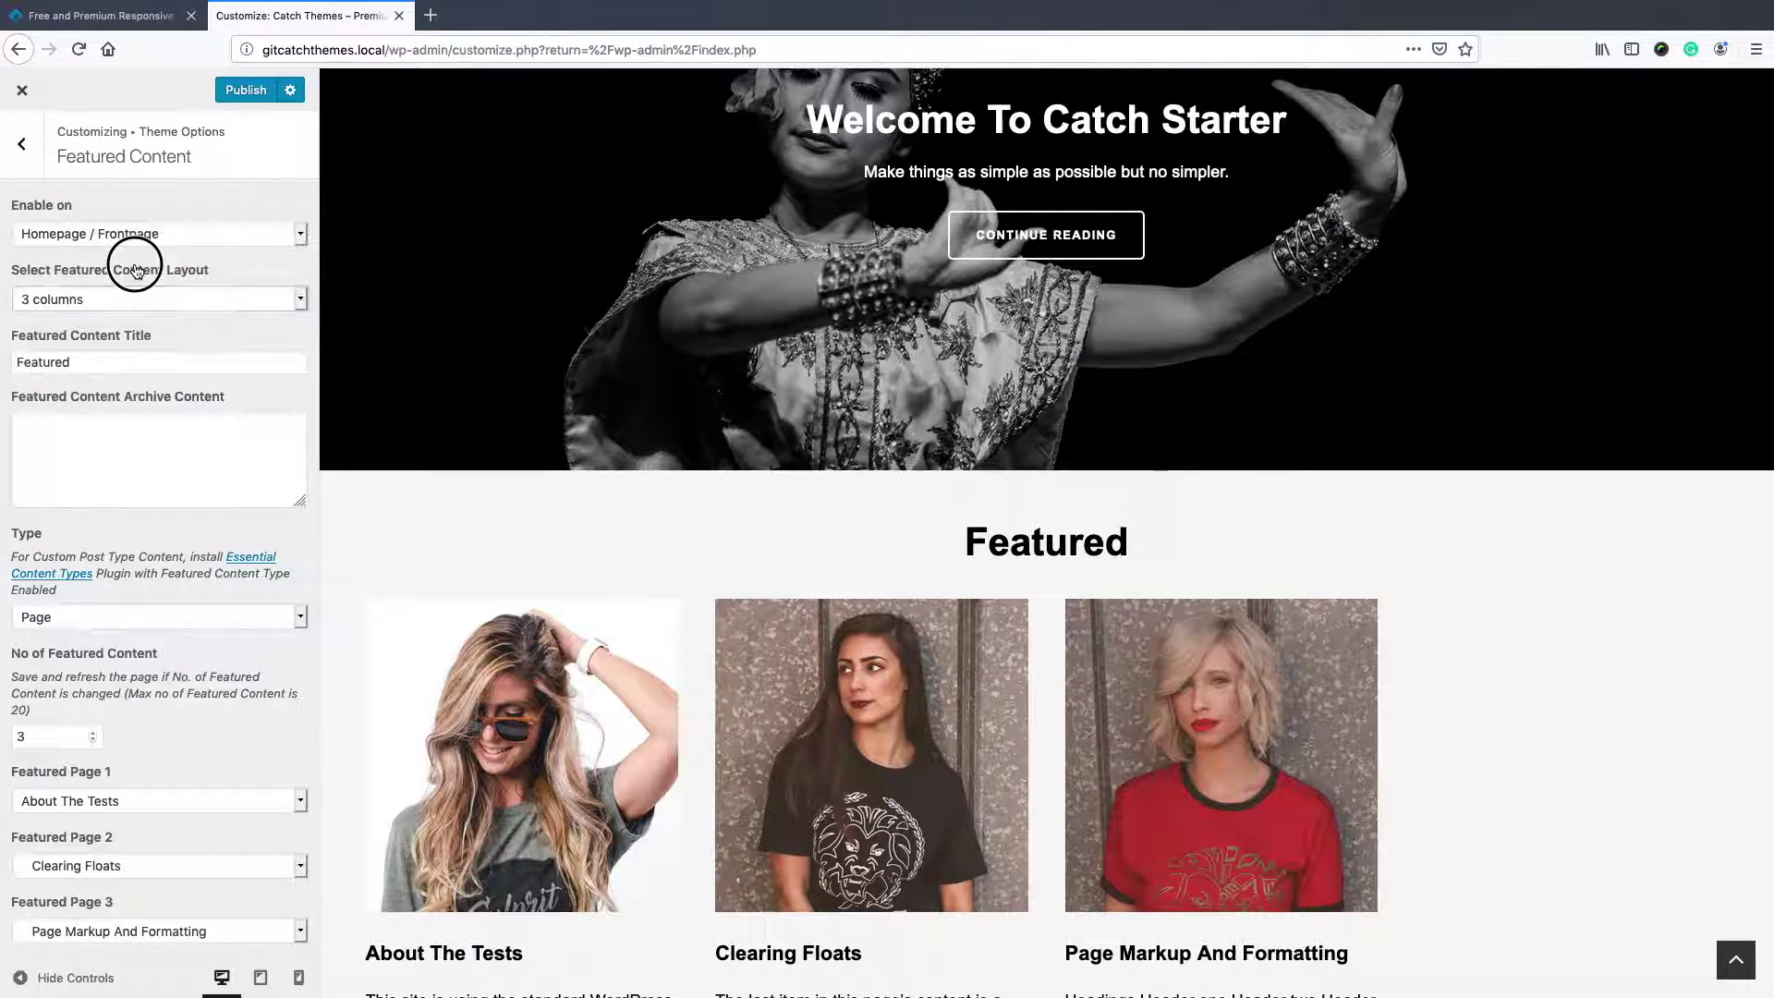
click(146, 291)
click(157, 280)
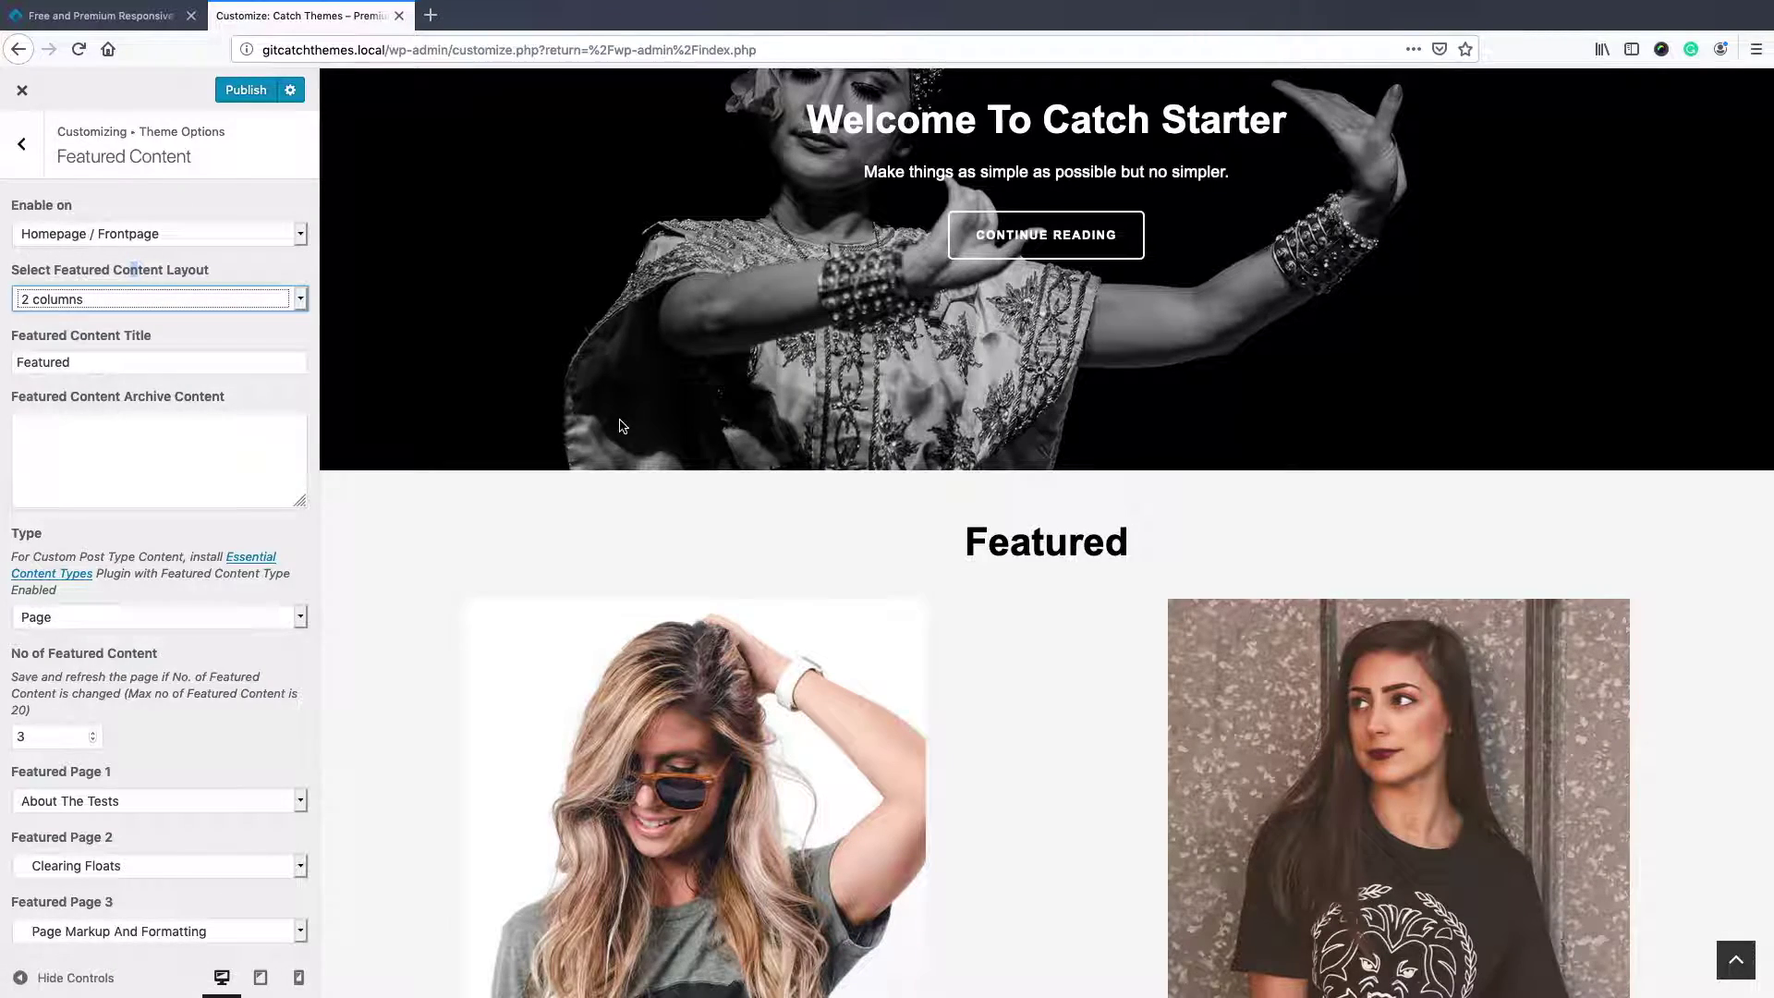
scroll(825, 566, down, 4)
click(162, 298)
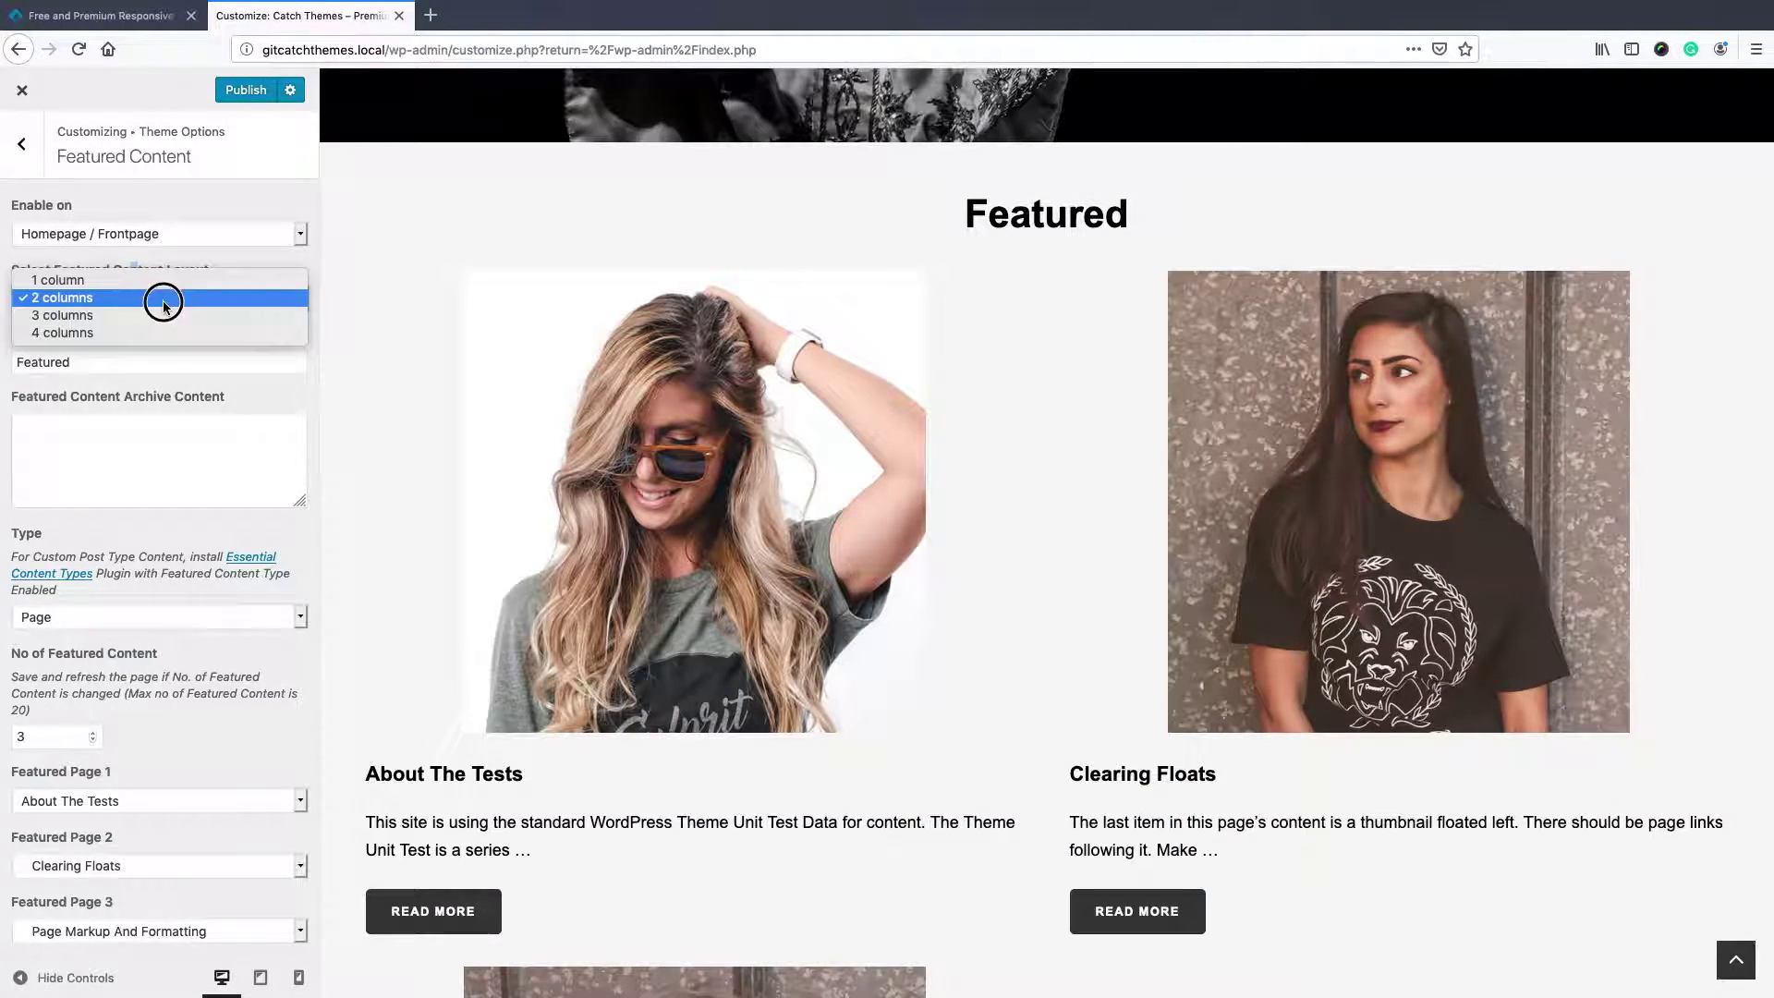
click(161, 315)
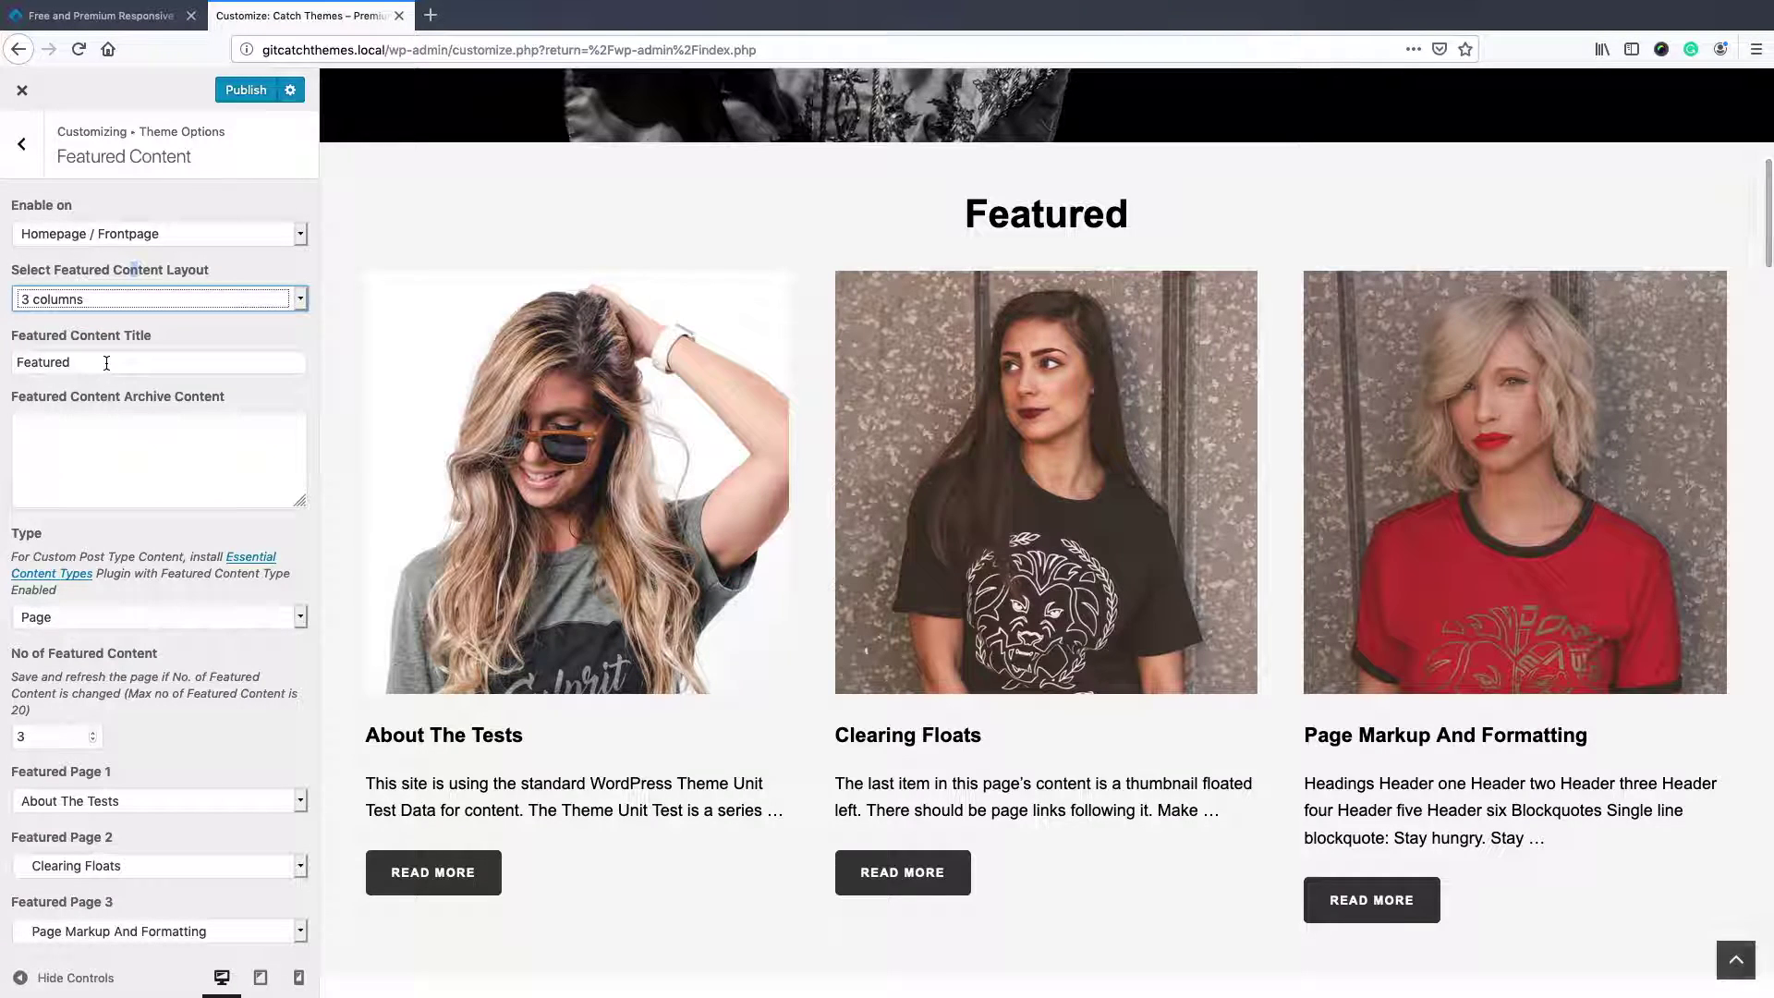
Type 'content' as archive content, delete it again, and restore the 'Featured' title
click(106, 363)
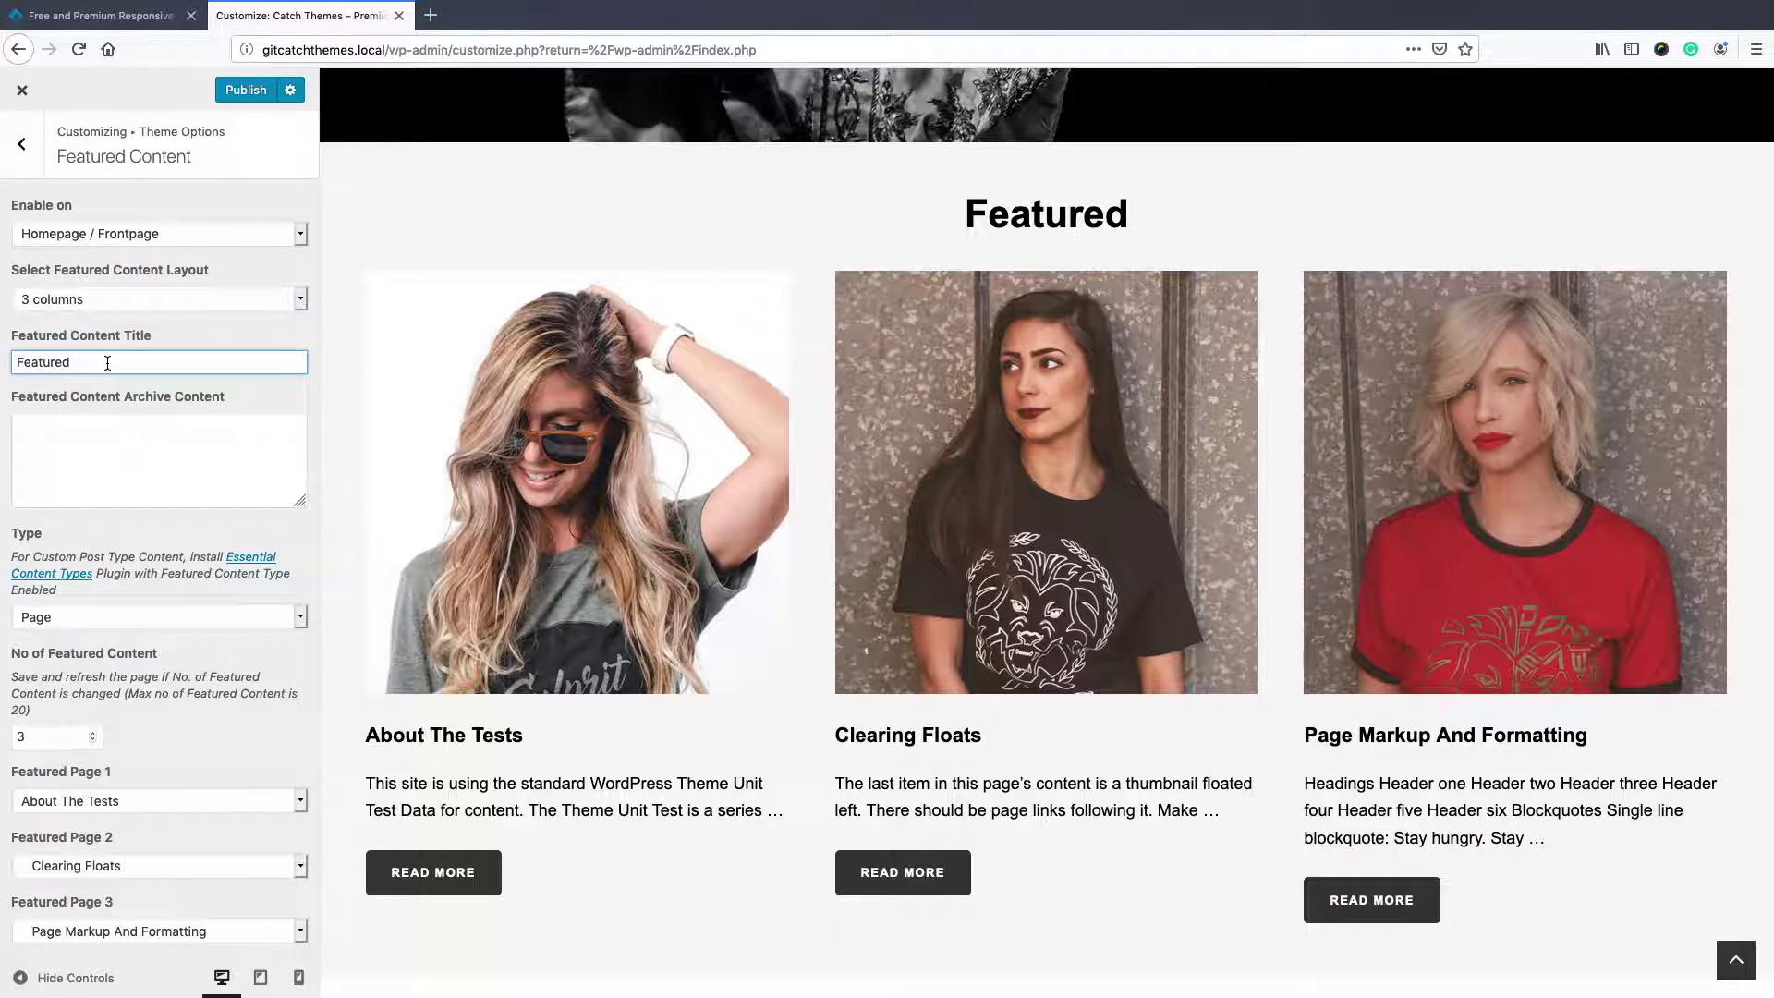
click(79, 443)
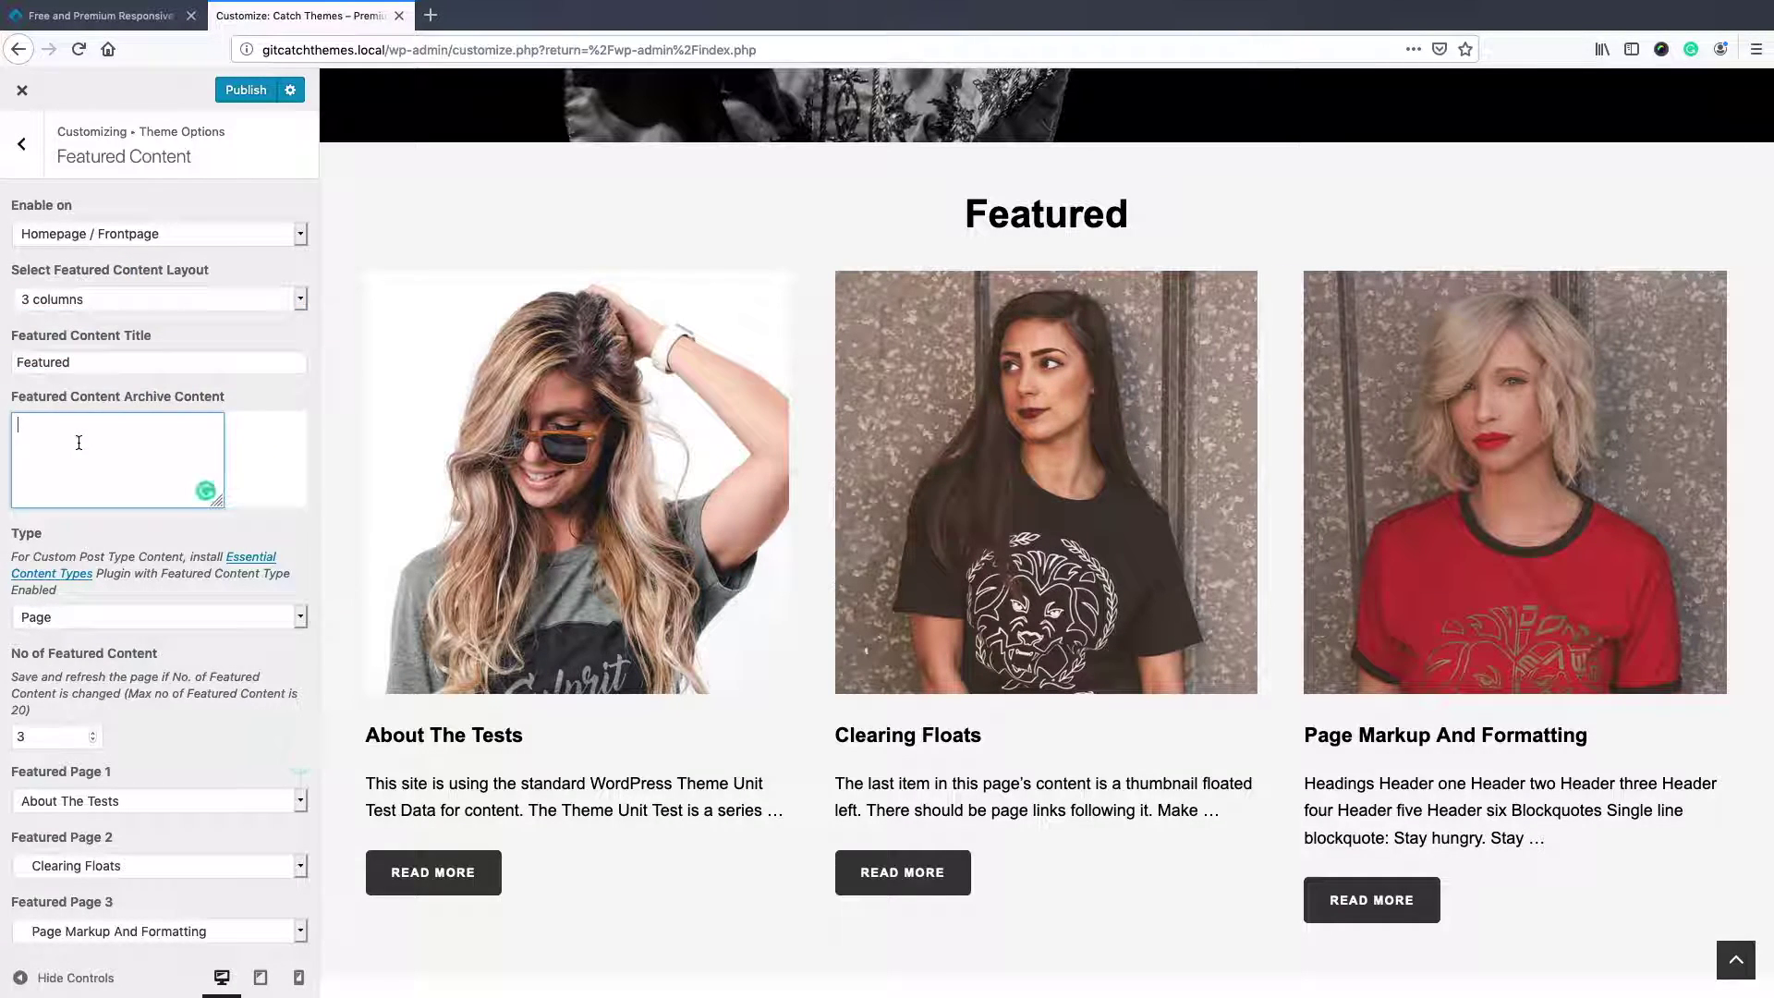
text(cont)
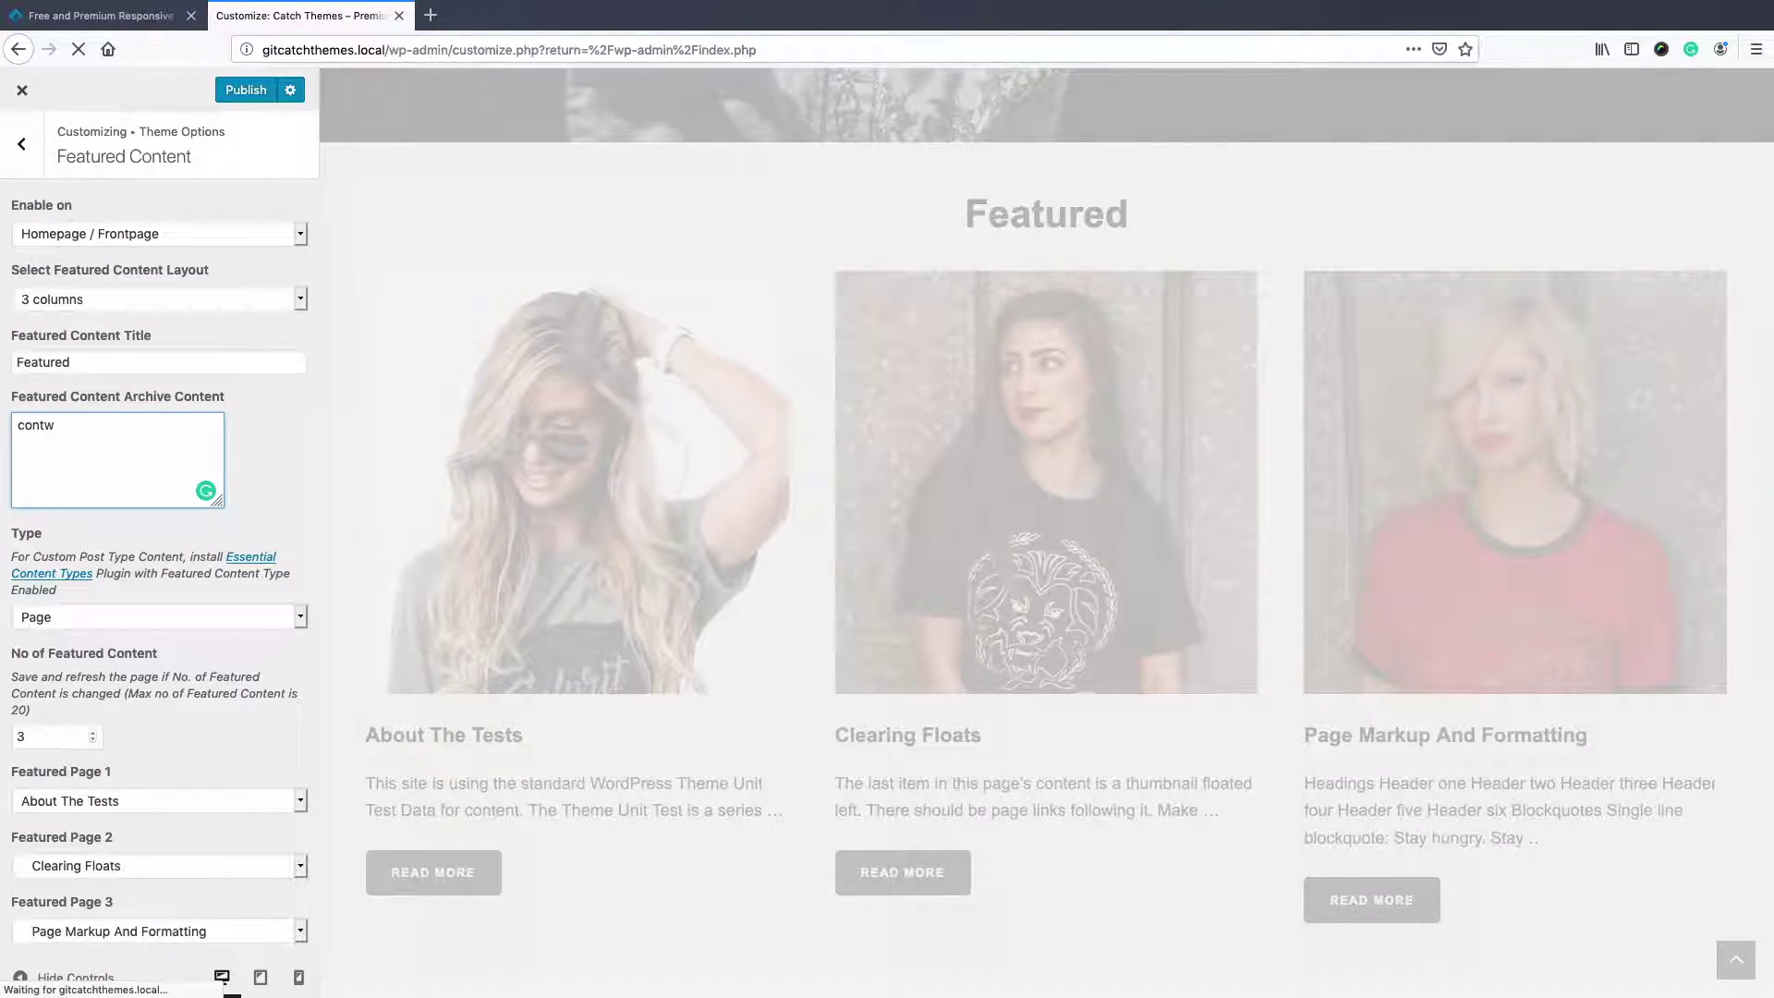
text(w)
key(BackSpace)
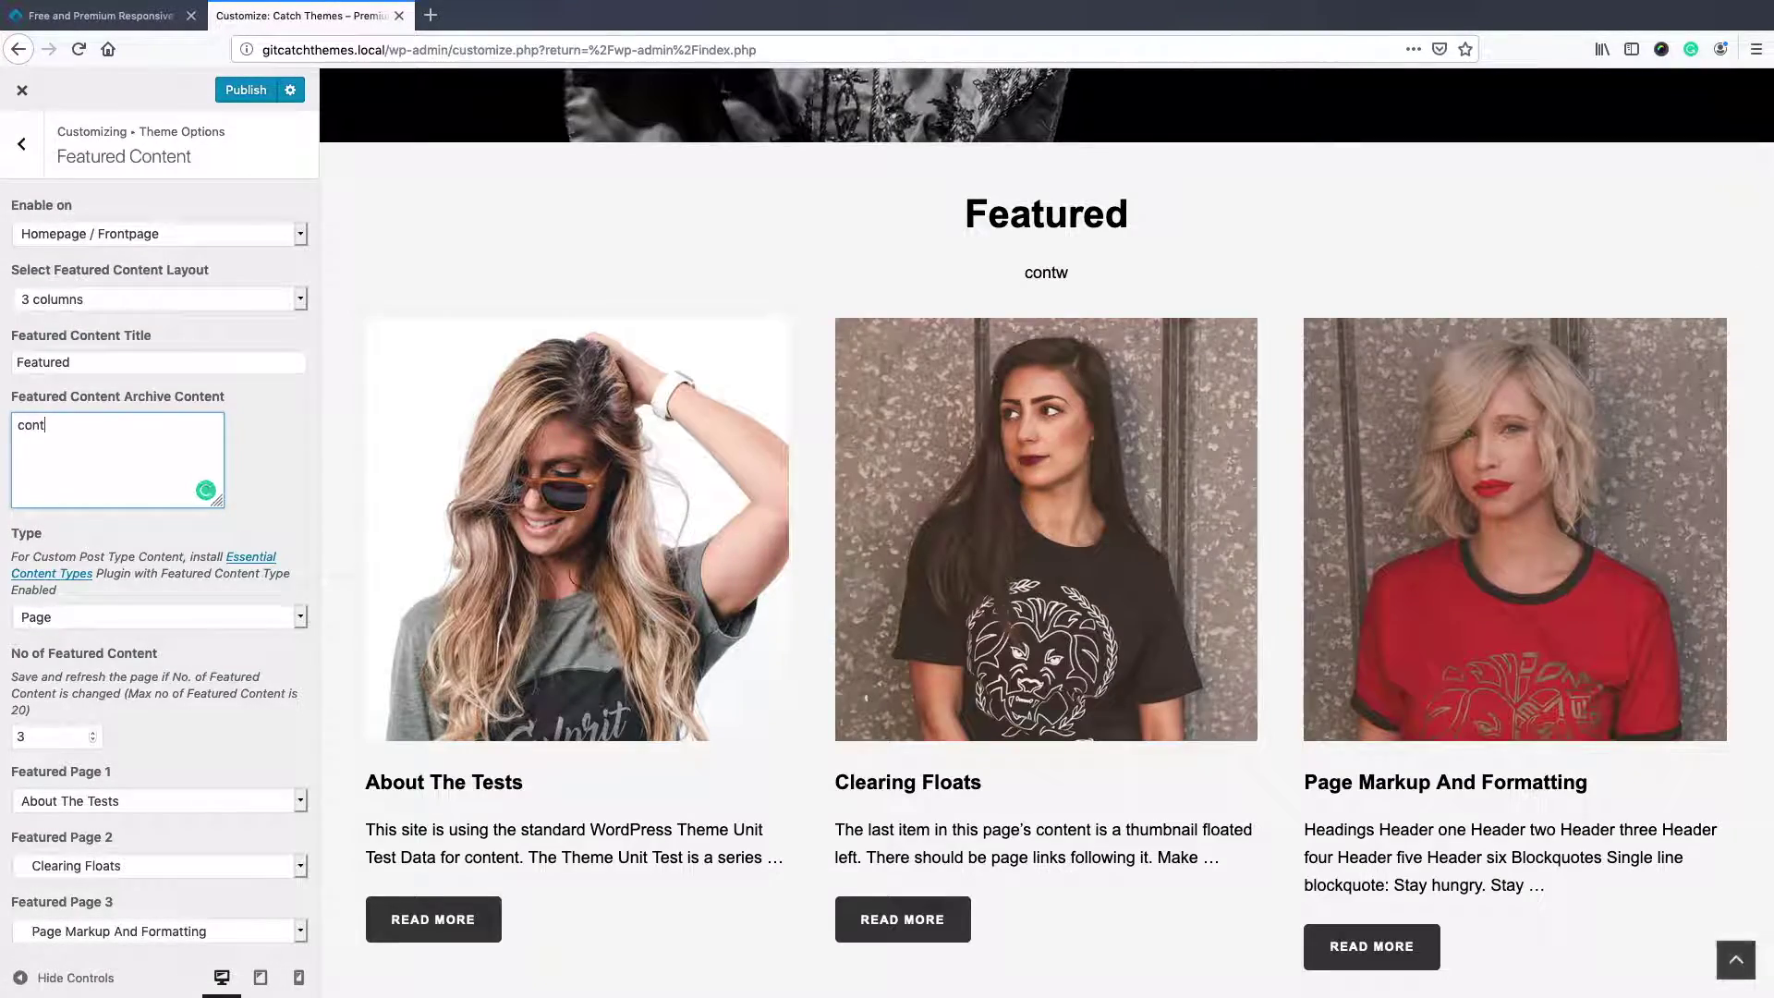
text(ent)
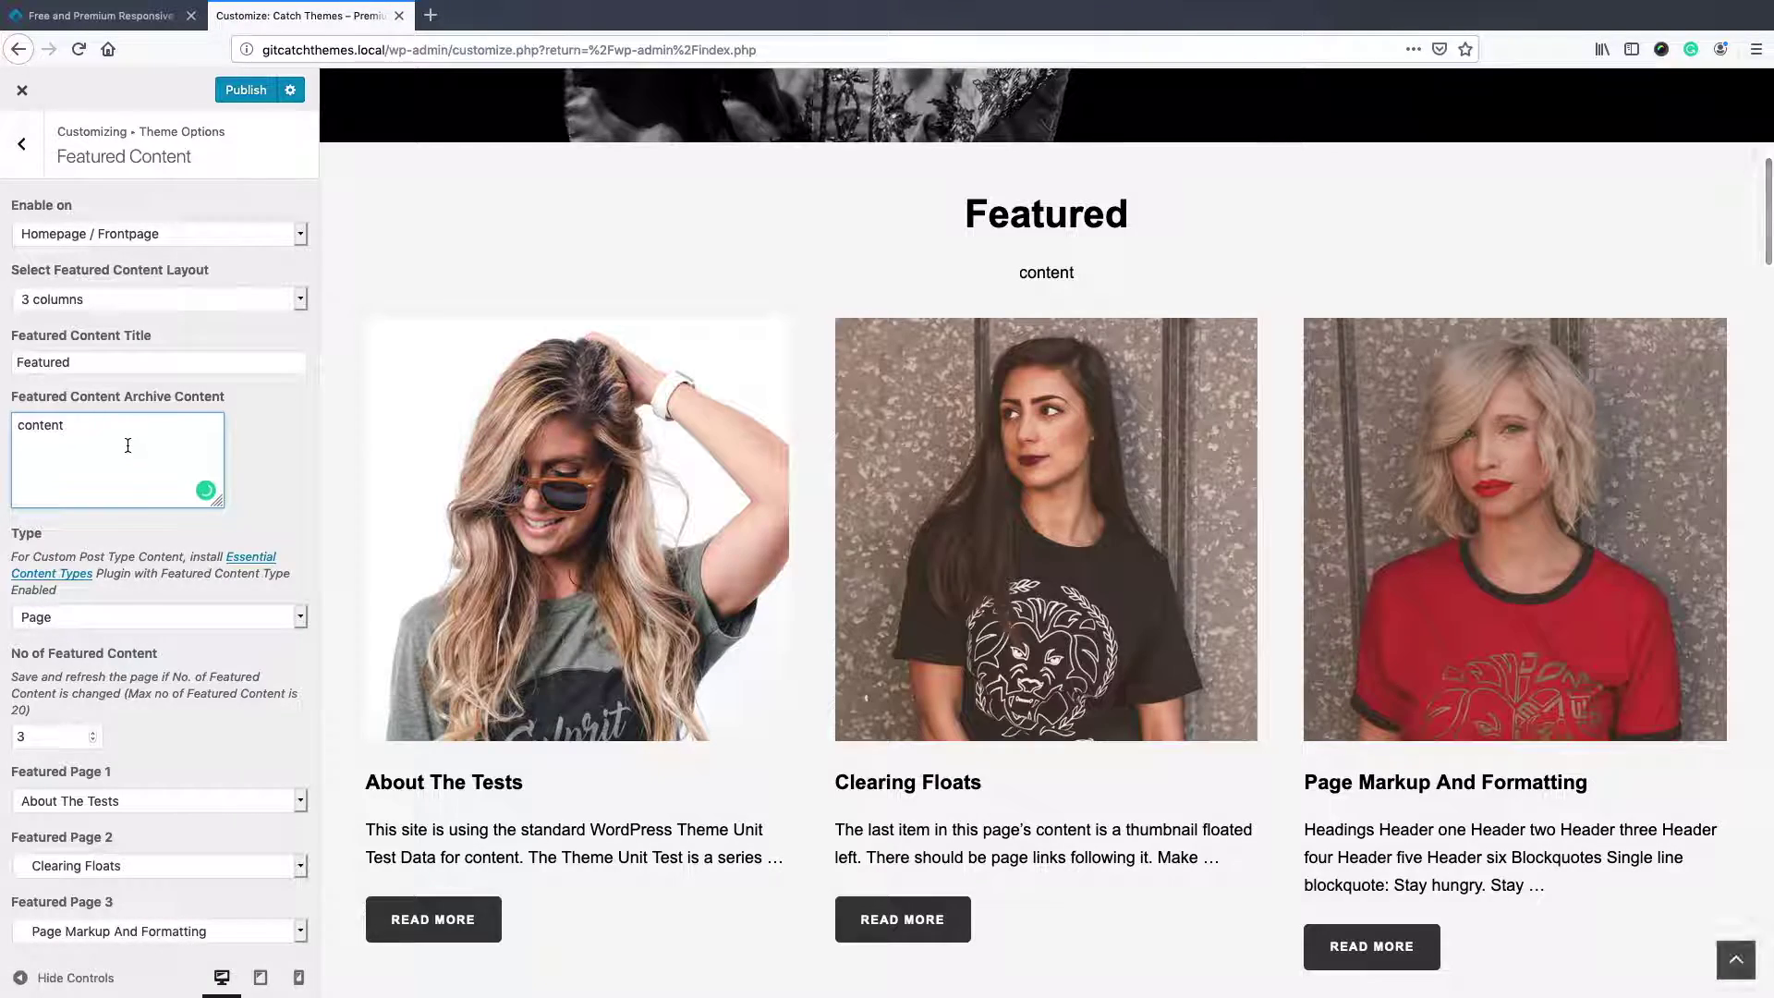
drag(128, 446, 2, 356)
key(BackSpace)
key(BackSpace)
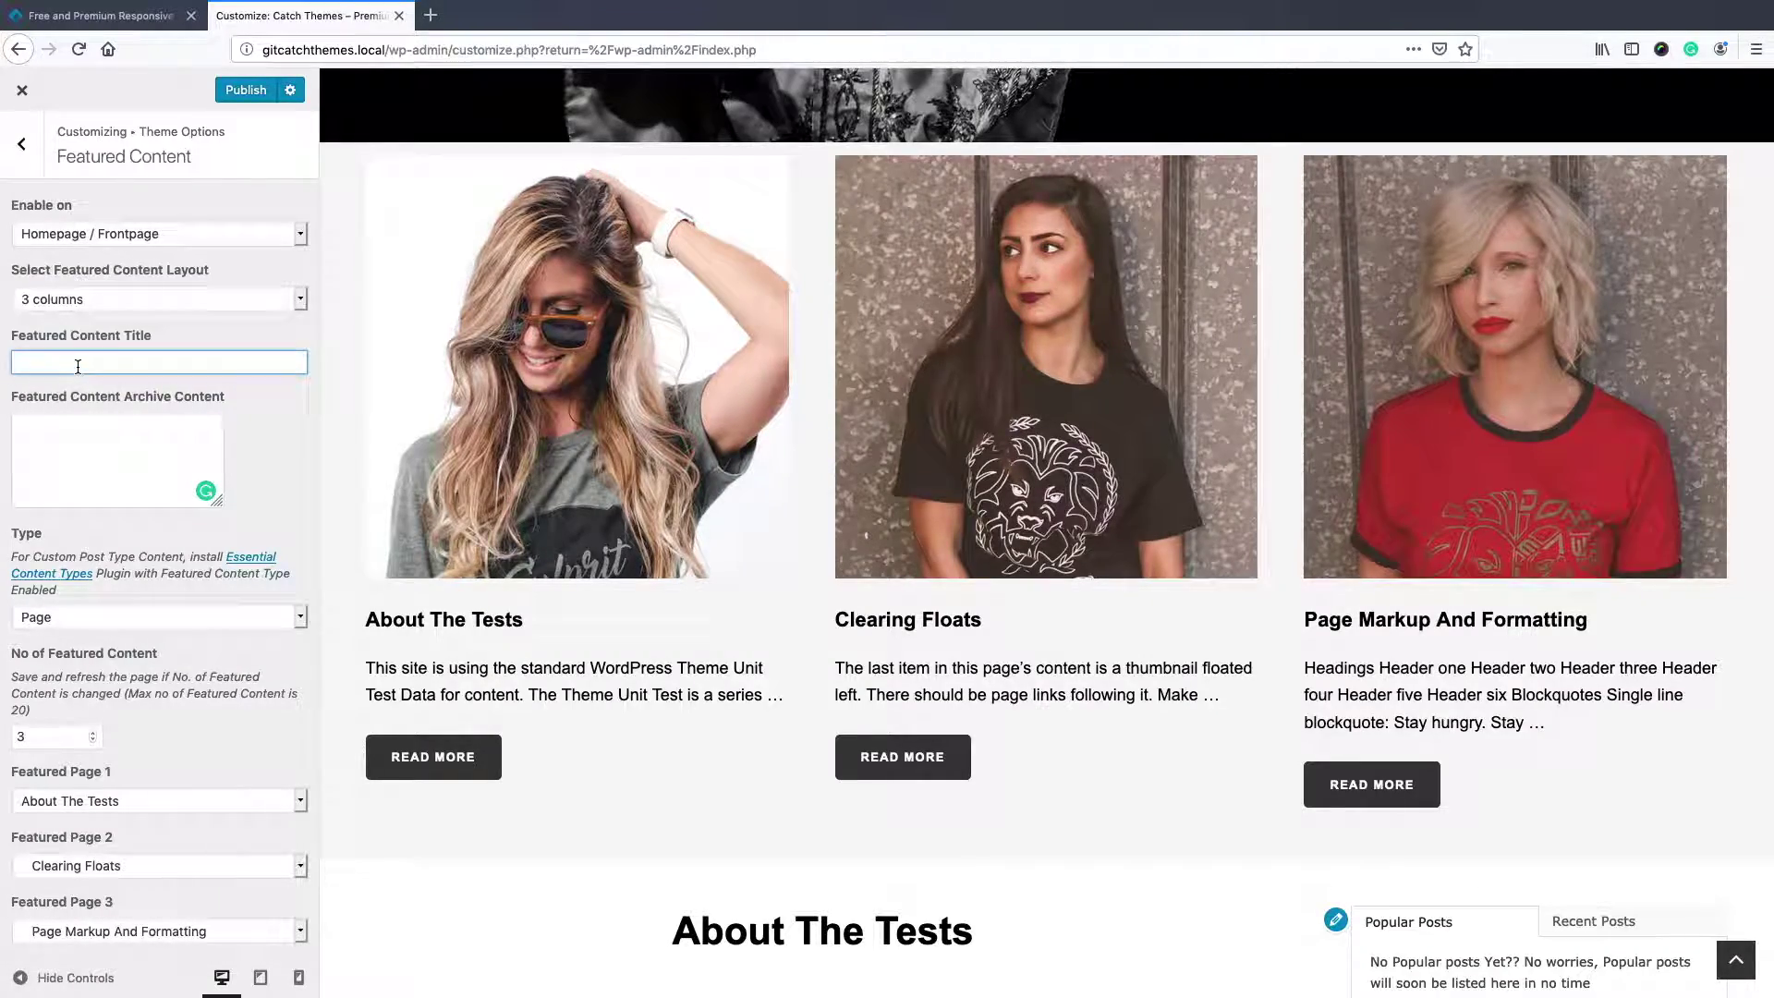
key(ctrl+z)
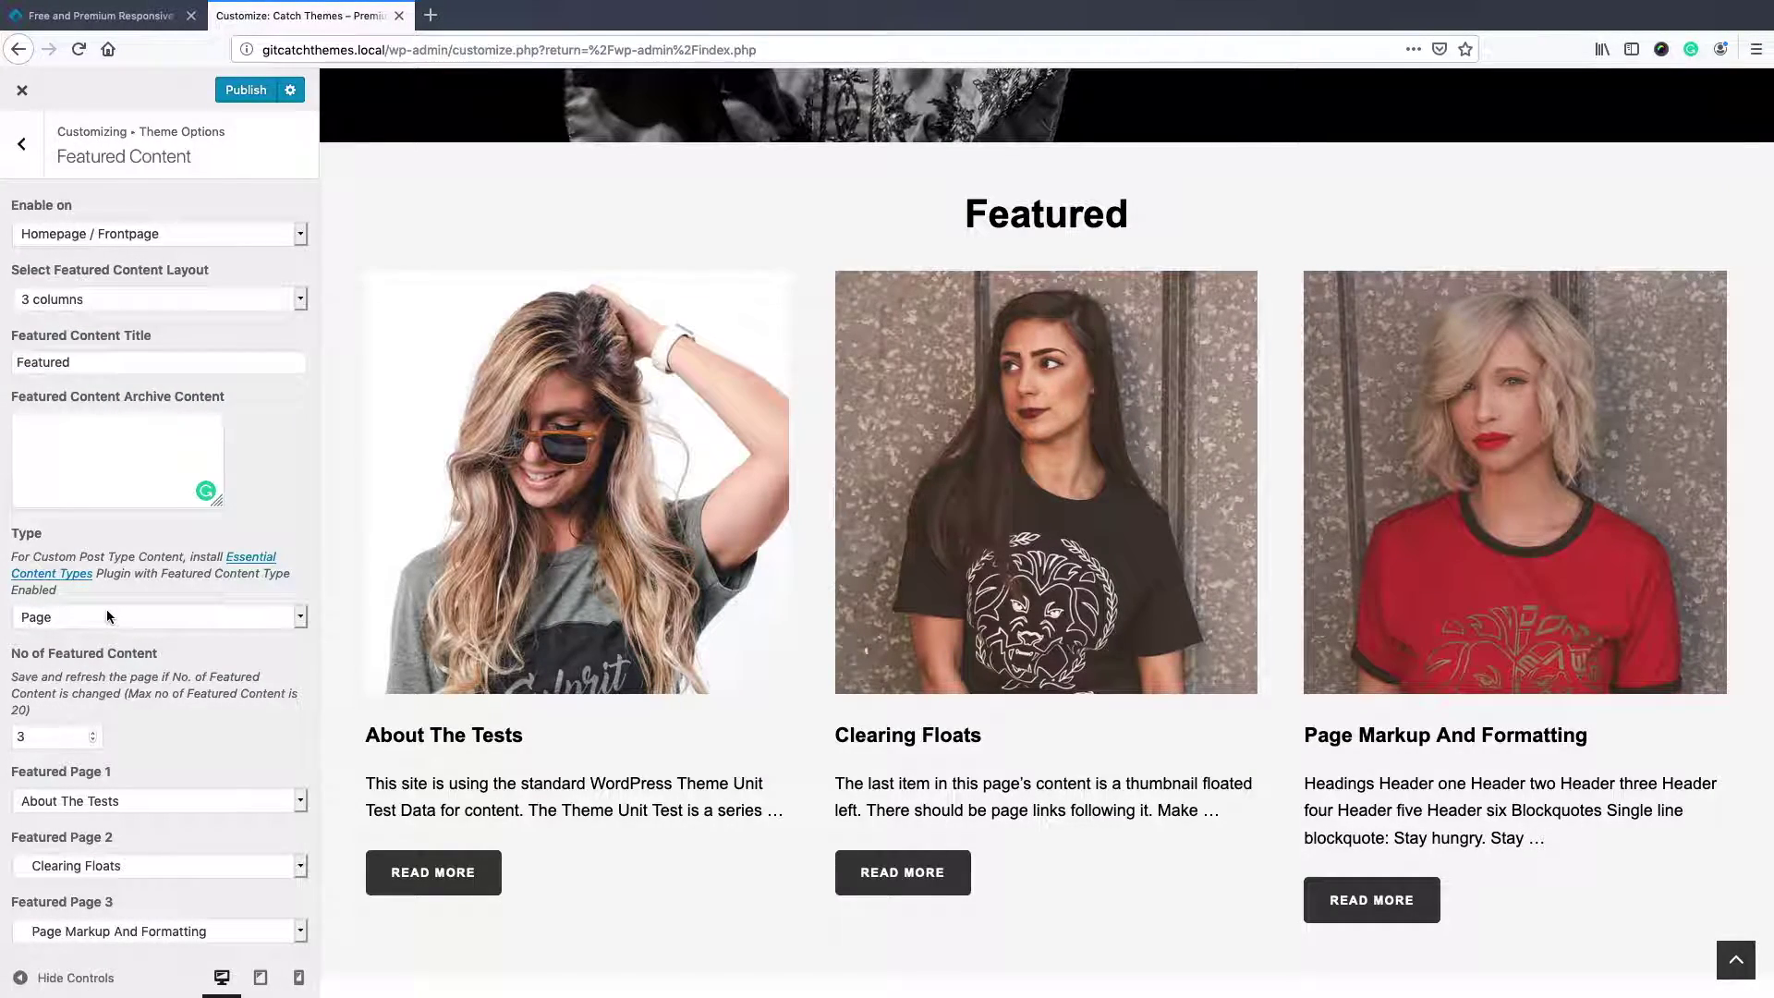
Keep Type as Page and set Featured Page 3 to 'Page with comments disabled'
click(107, 612)
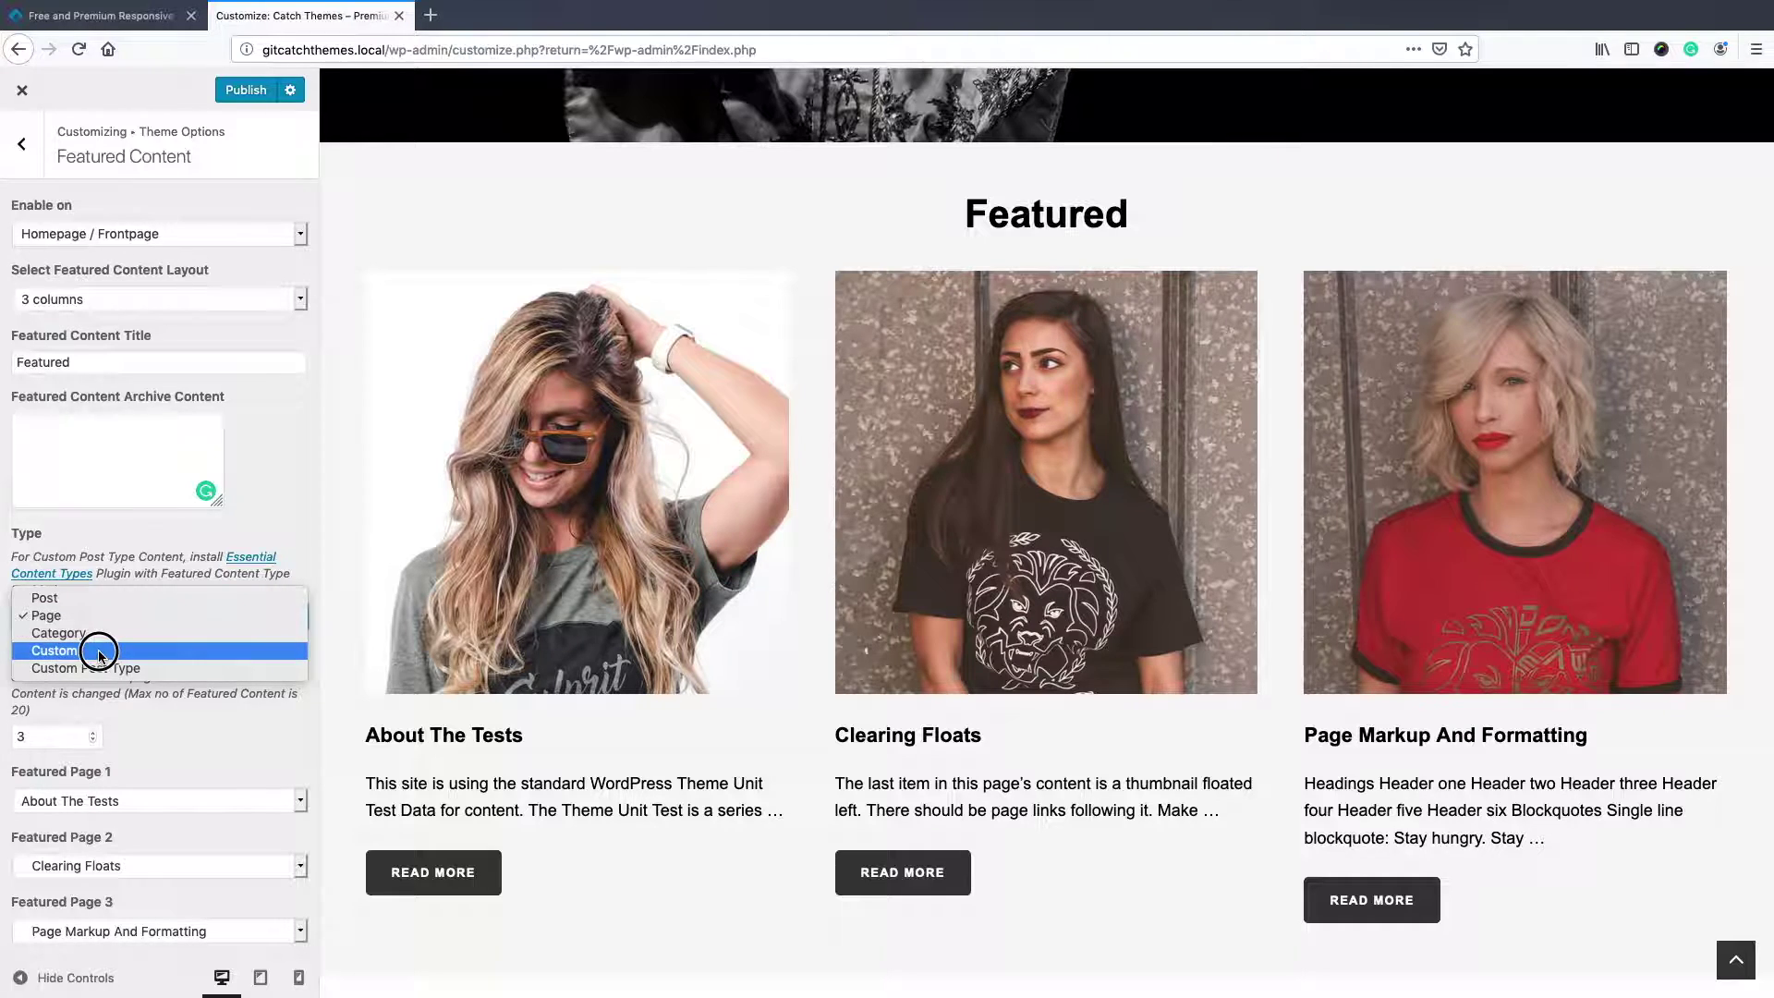
click(64, 615)
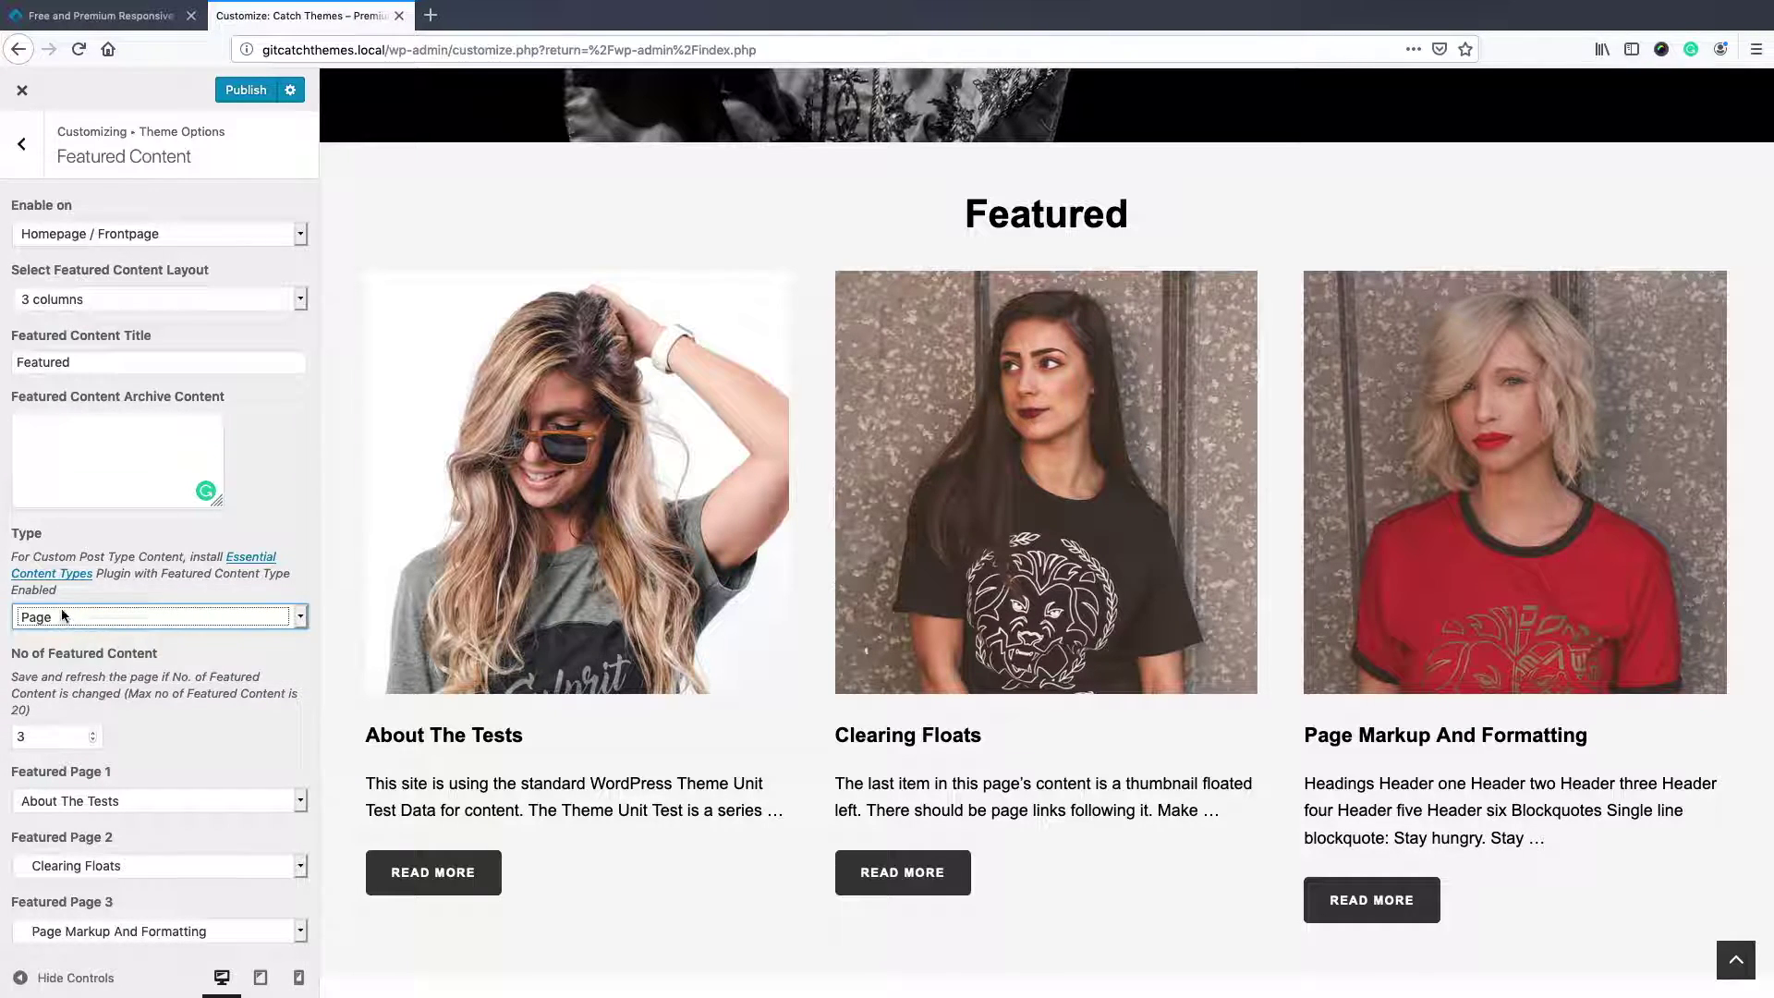
click(118, 803)
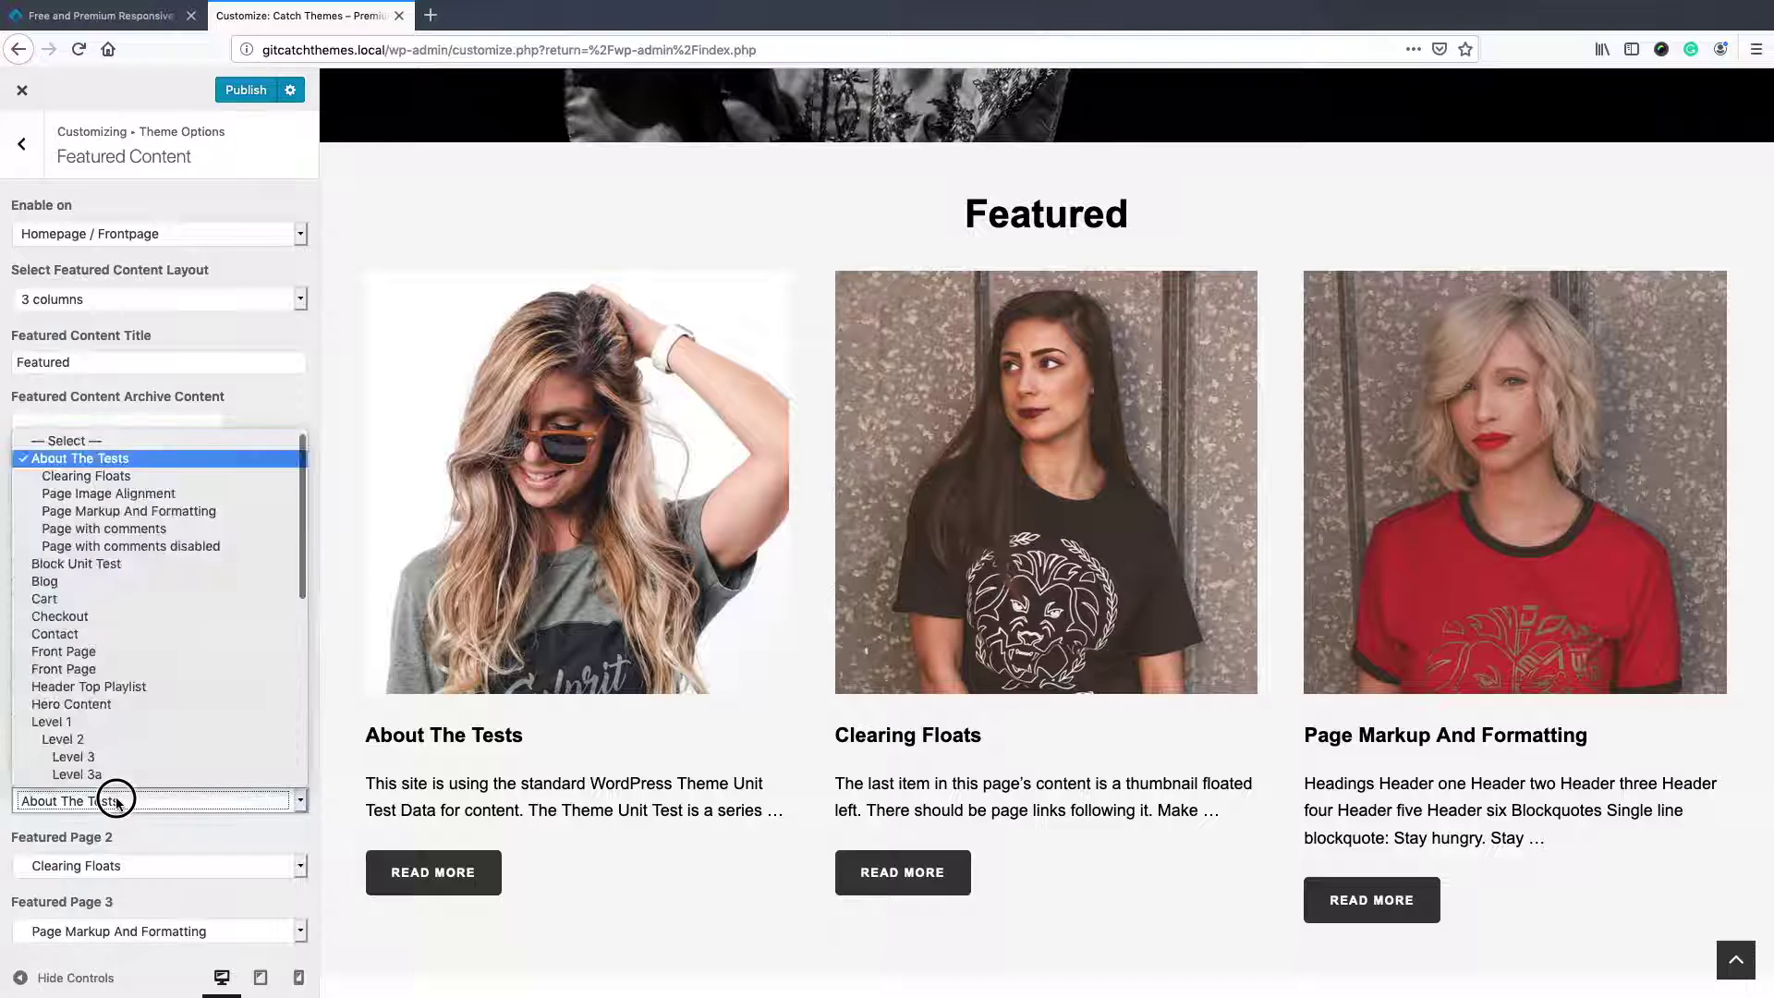
click(117, 863)
click(119, 930)
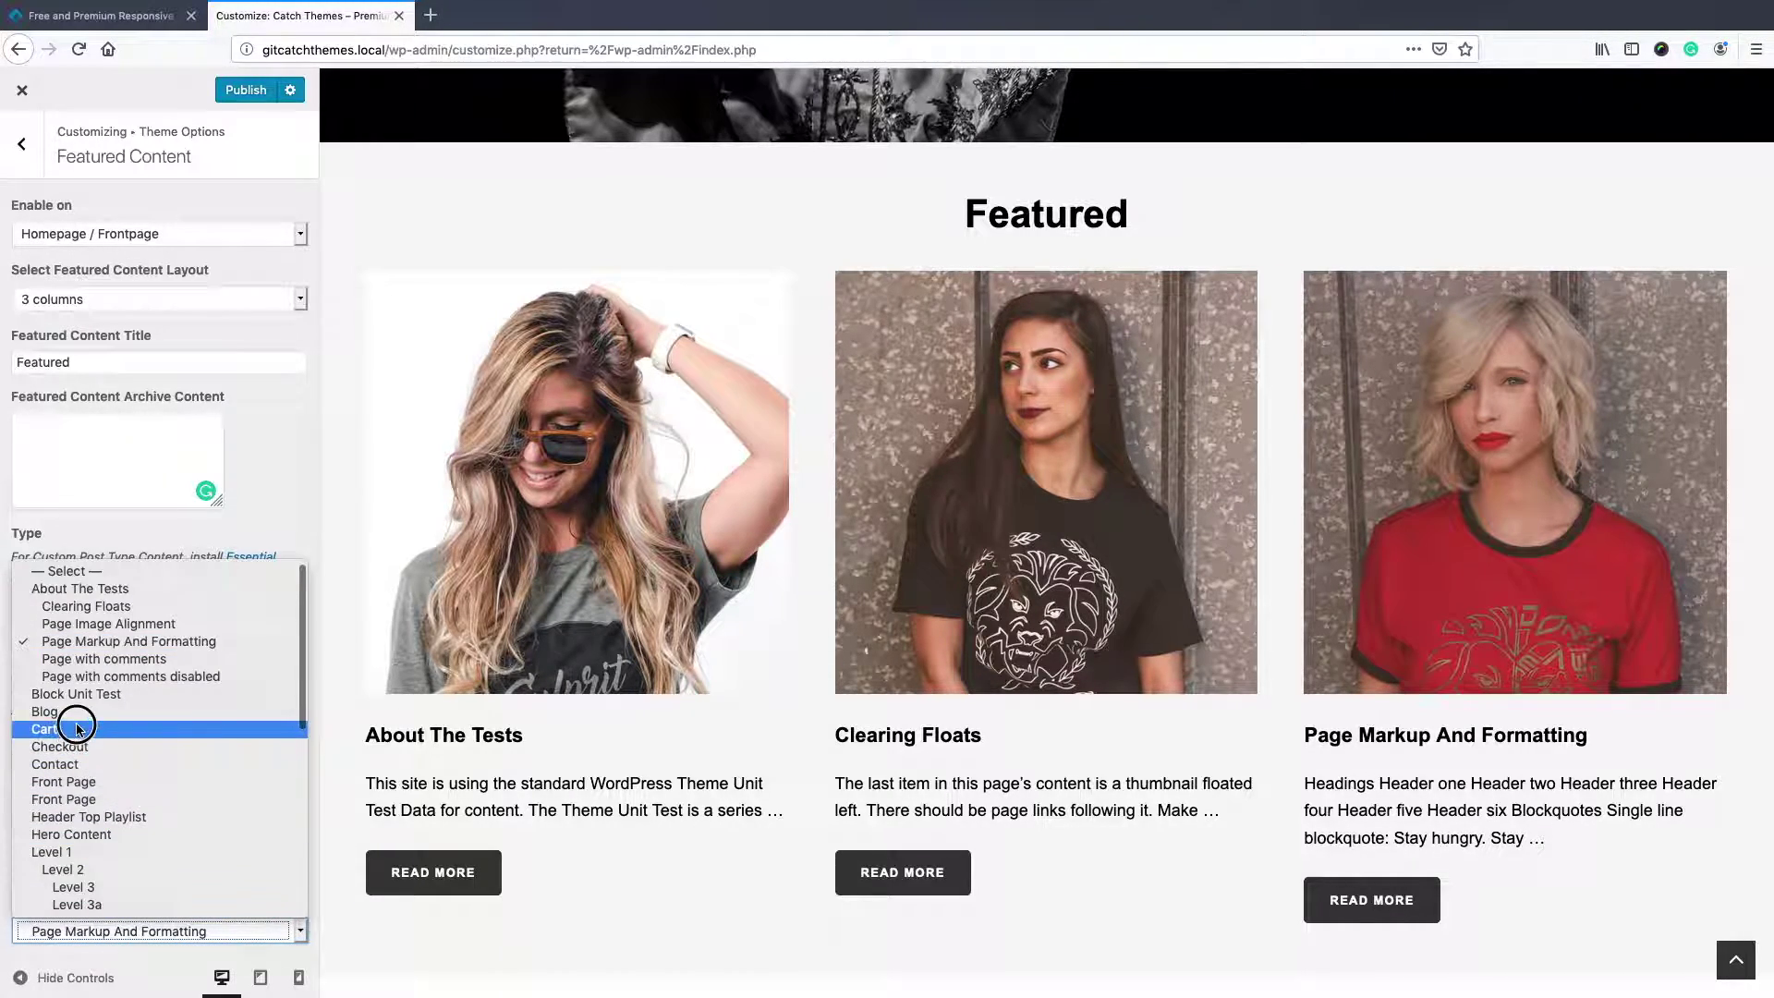
click(91, 676)
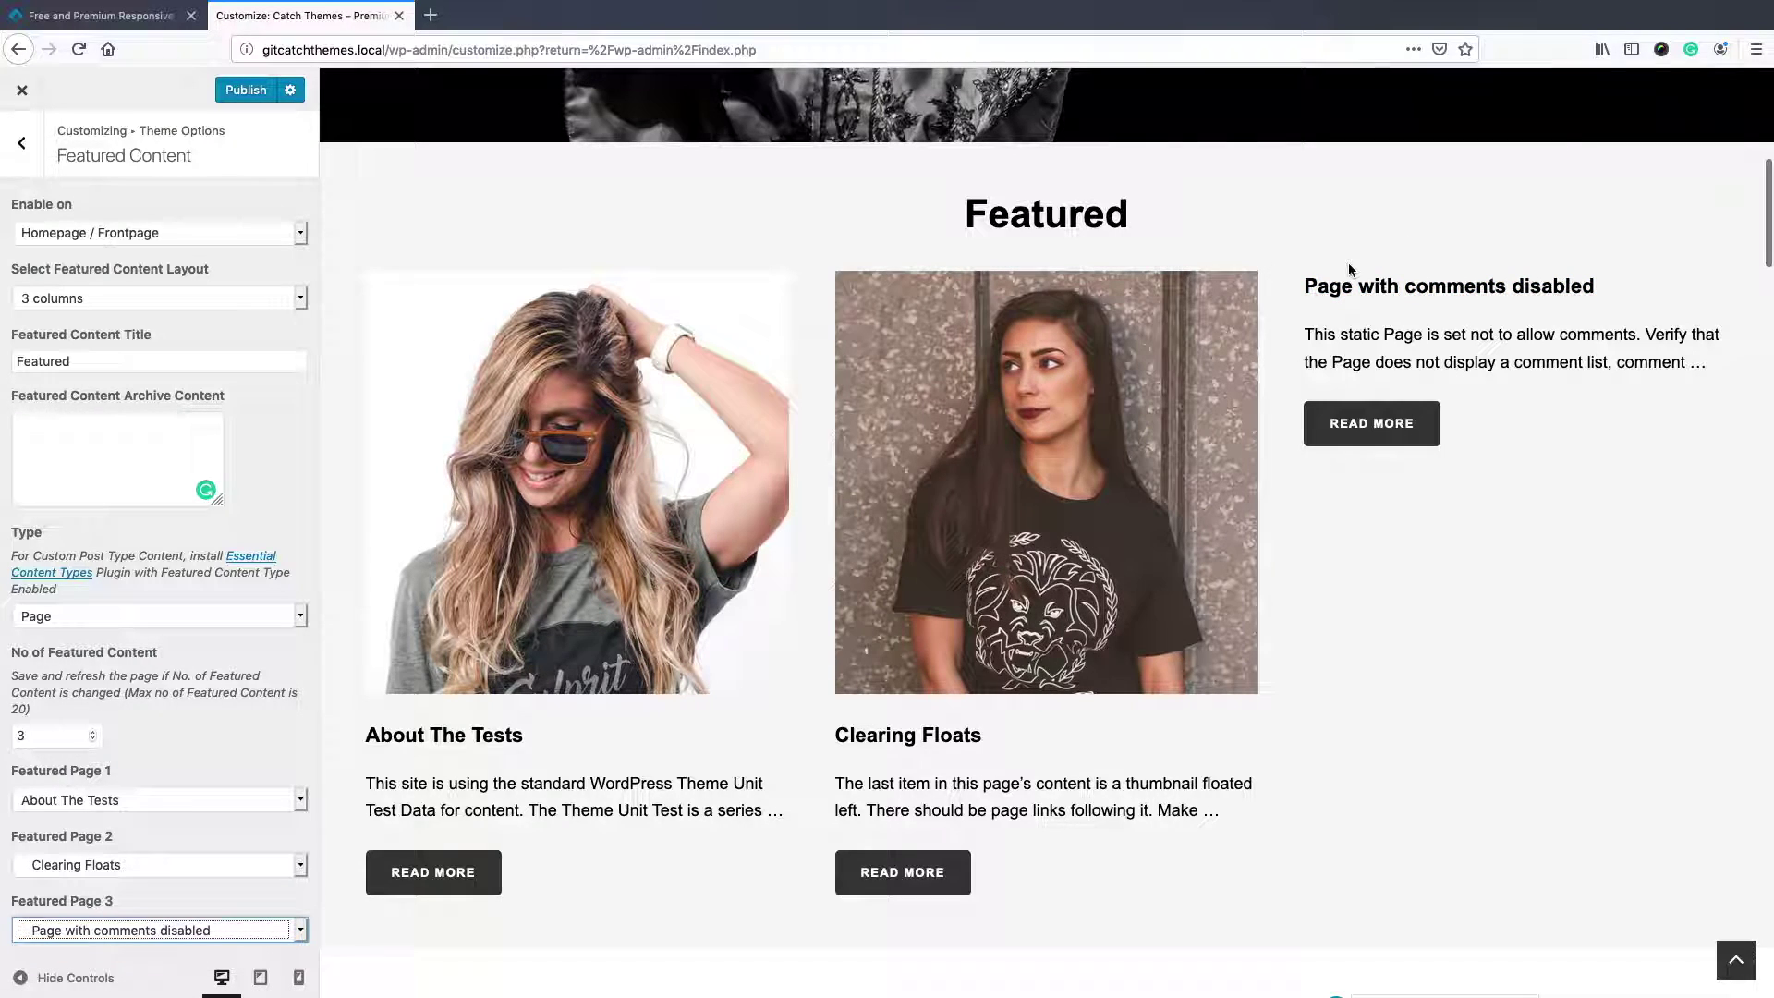
Publish, open the site in a new tab, and edit the 'Page with comments disabled' page
click(246, 90)
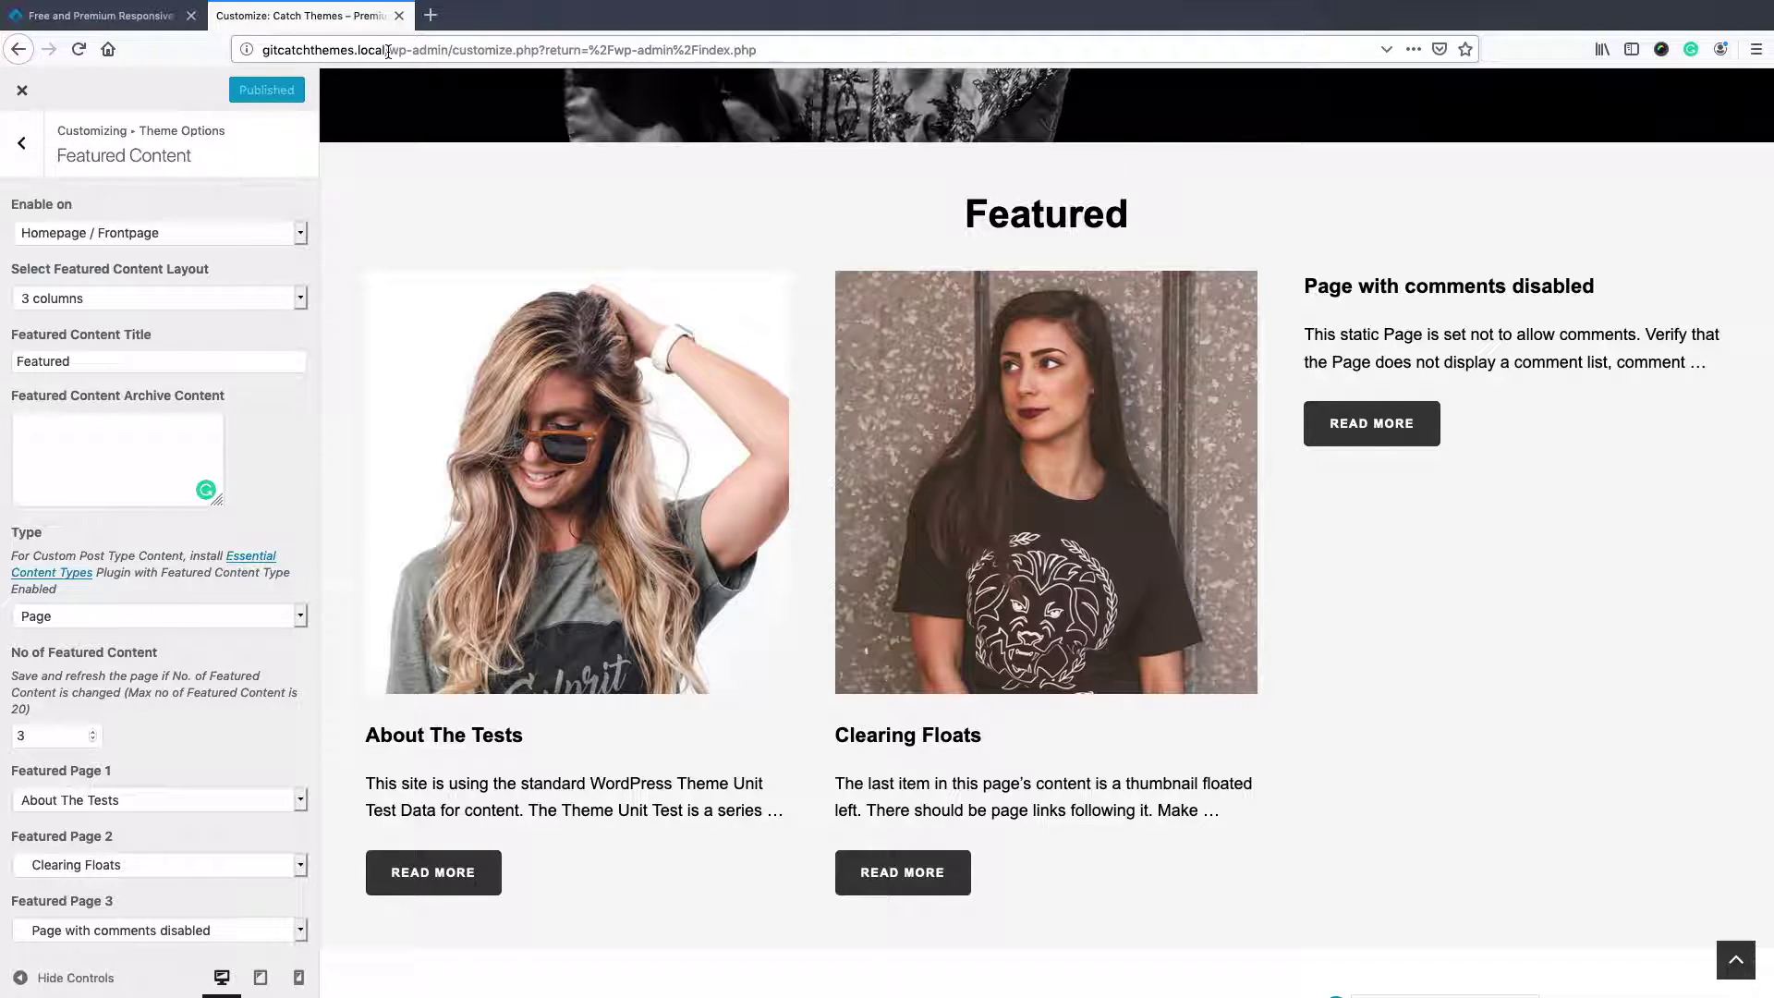
drag(388, 51, 227, 40)
key(ctrl+c)
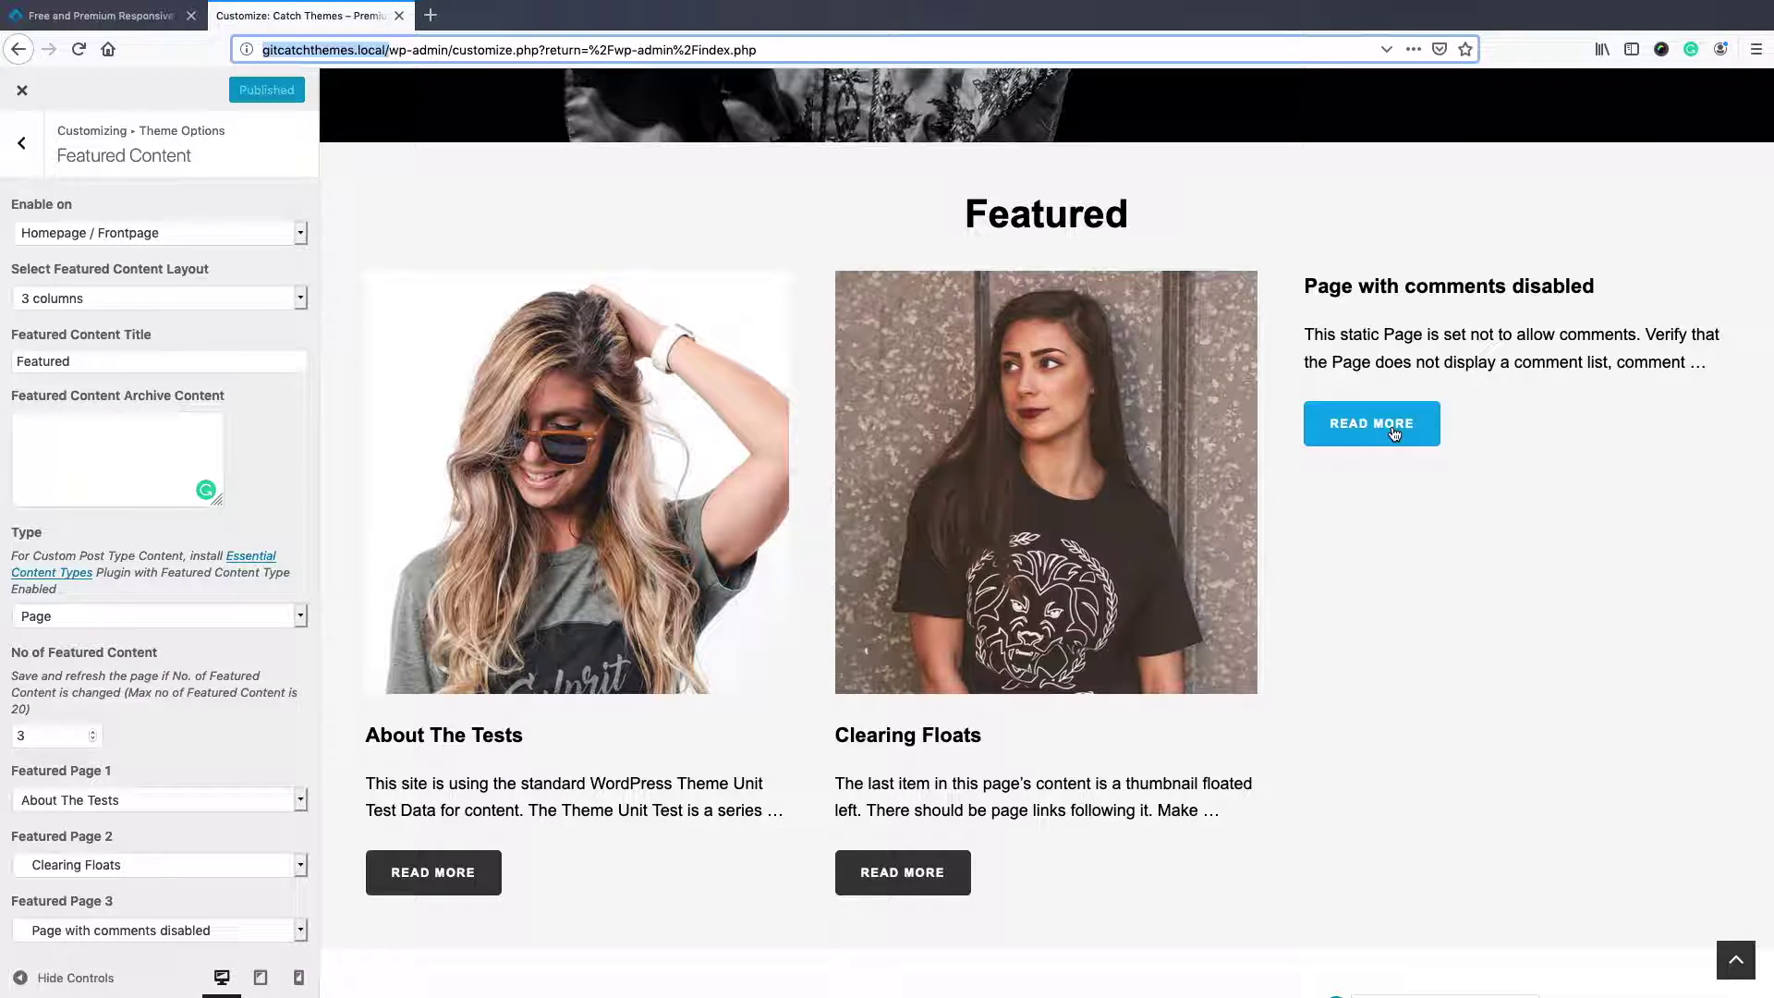
click(432, 15)
key(ctrl+v)
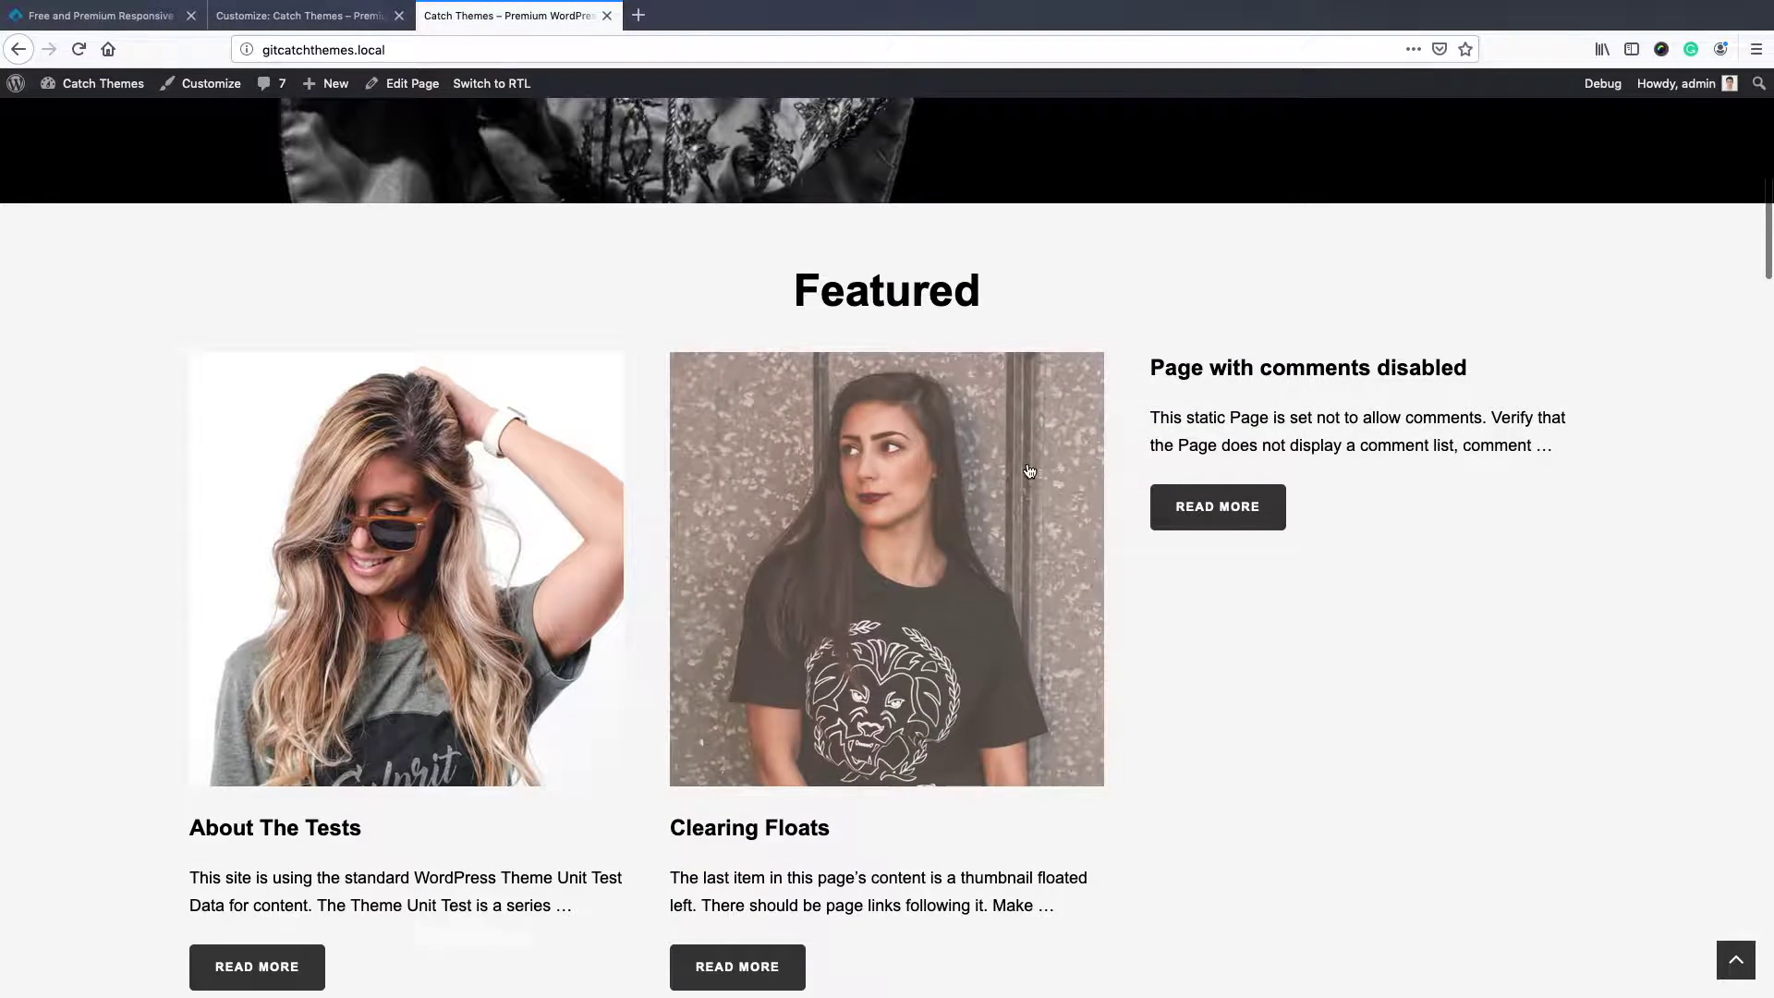
click(1264, 507)
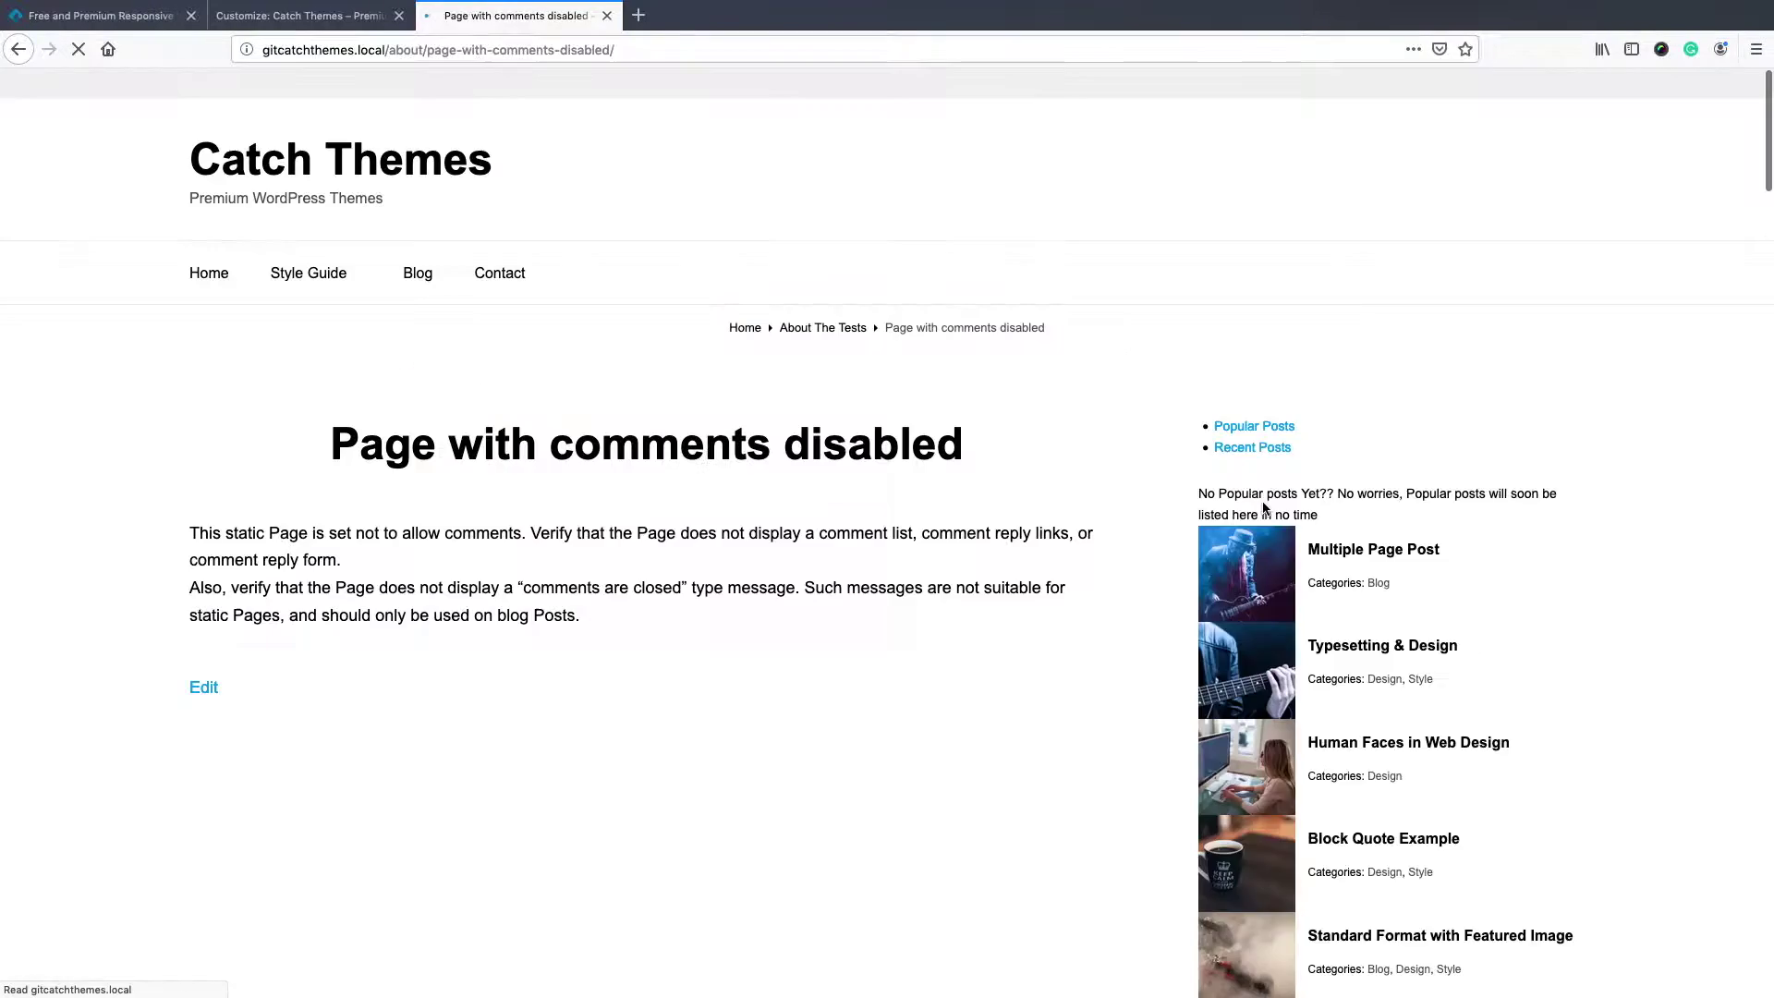
click(404, 89)
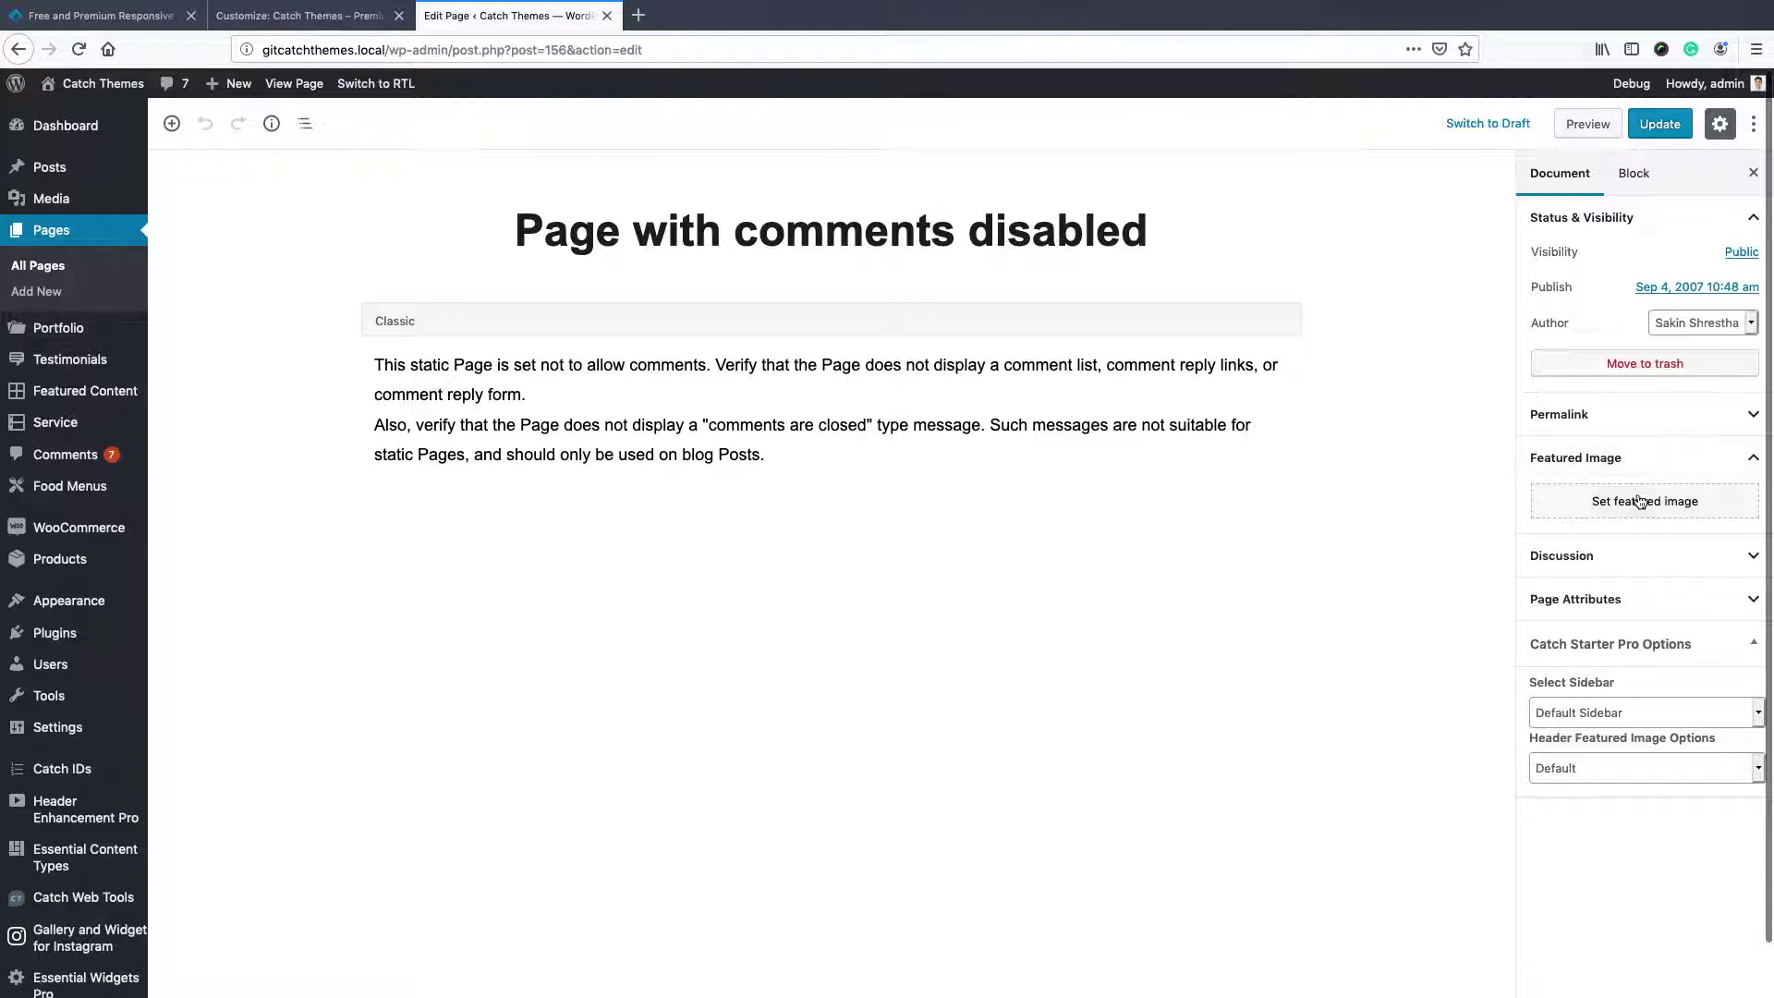
Set headphones-1.jpg as the page's featured image and update the page
click(1604, 500)
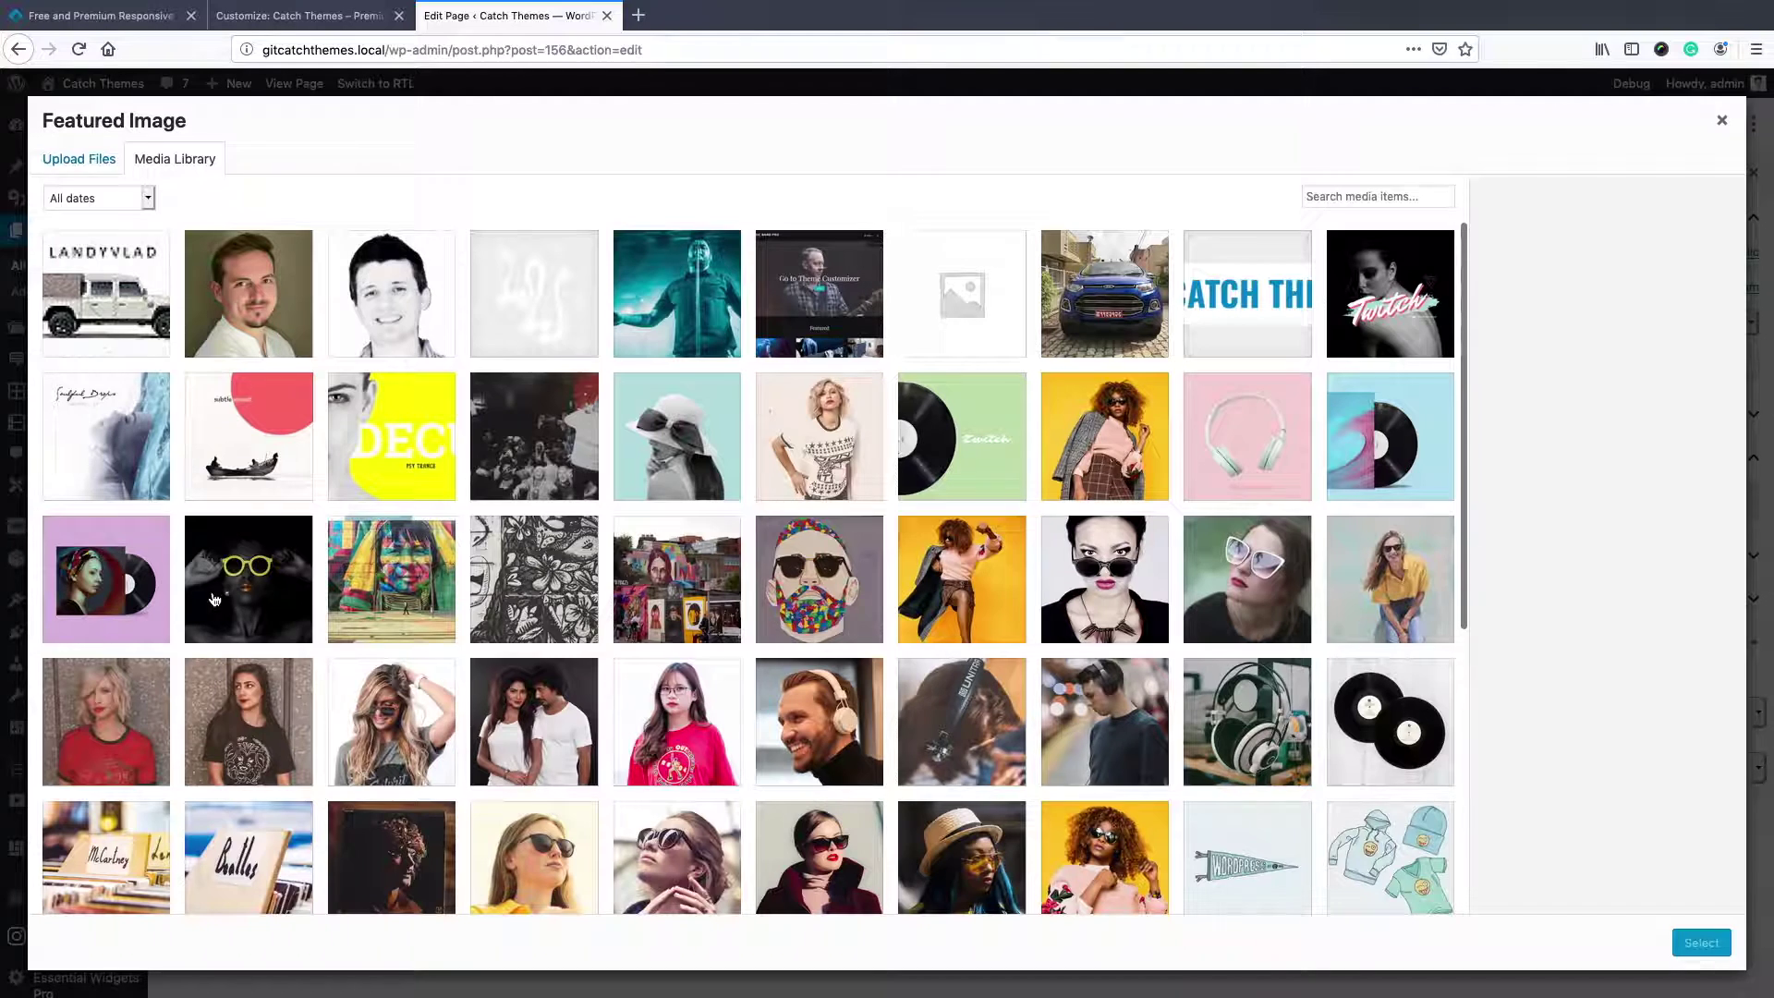
click(855, 729)
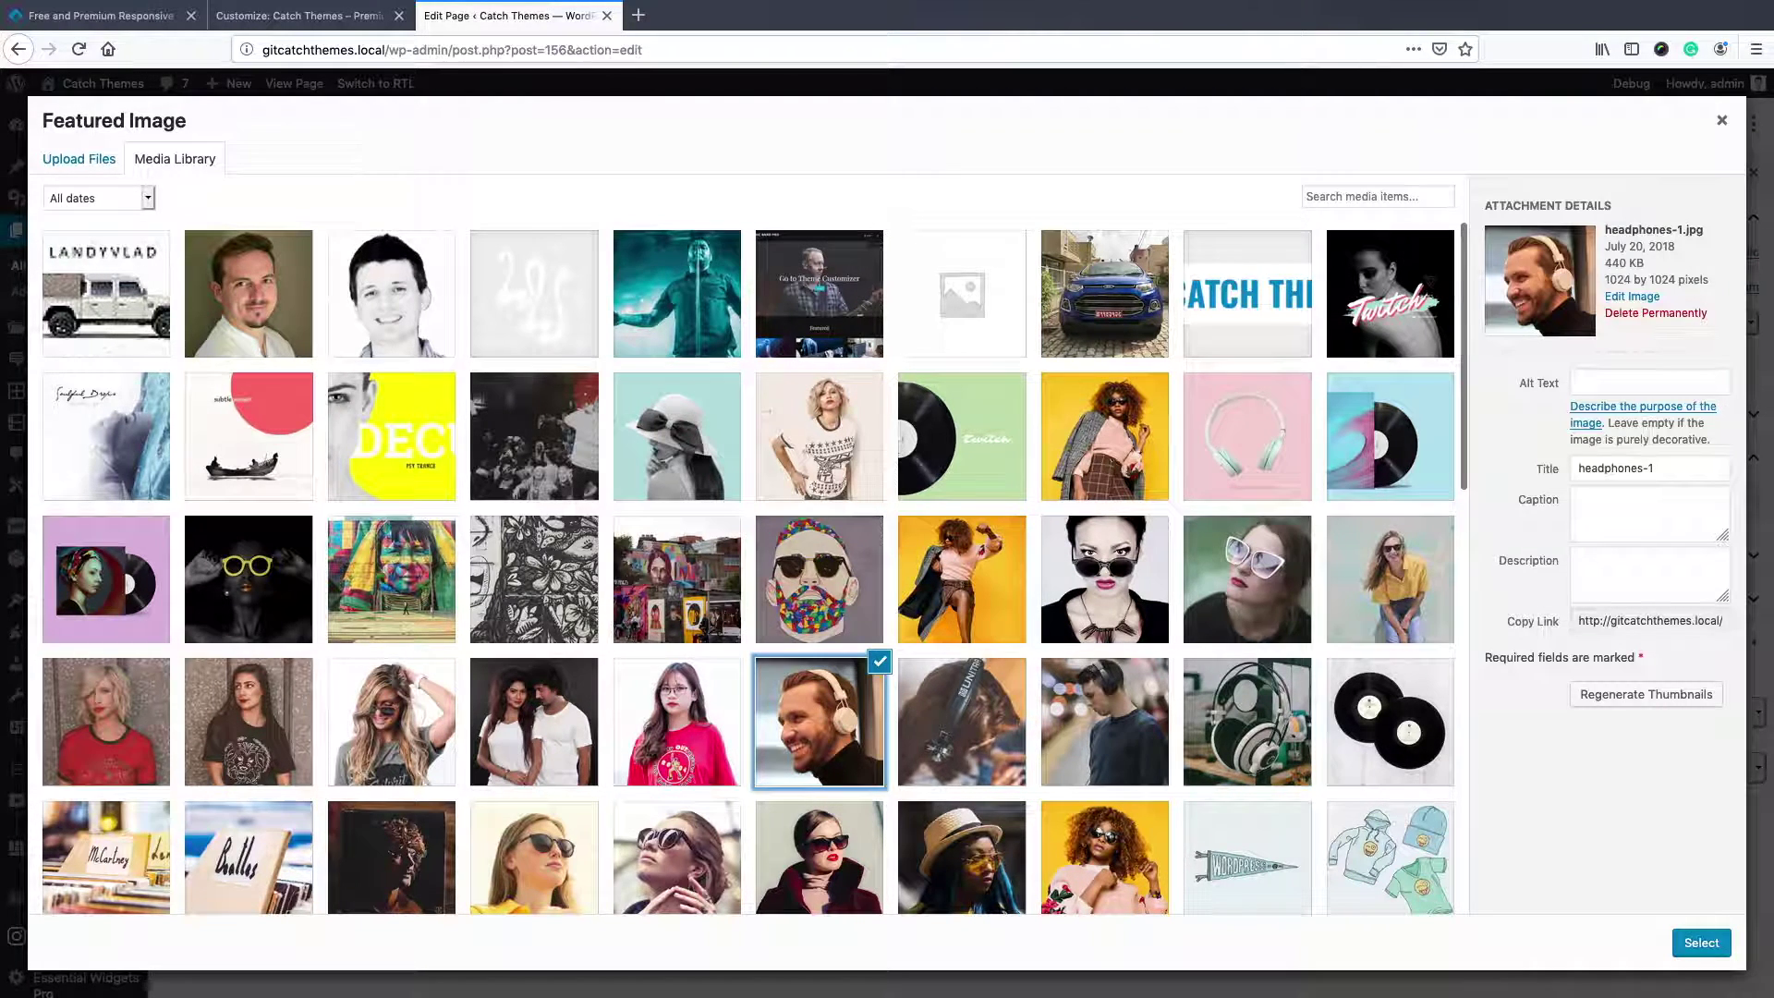
click(1700, 942)
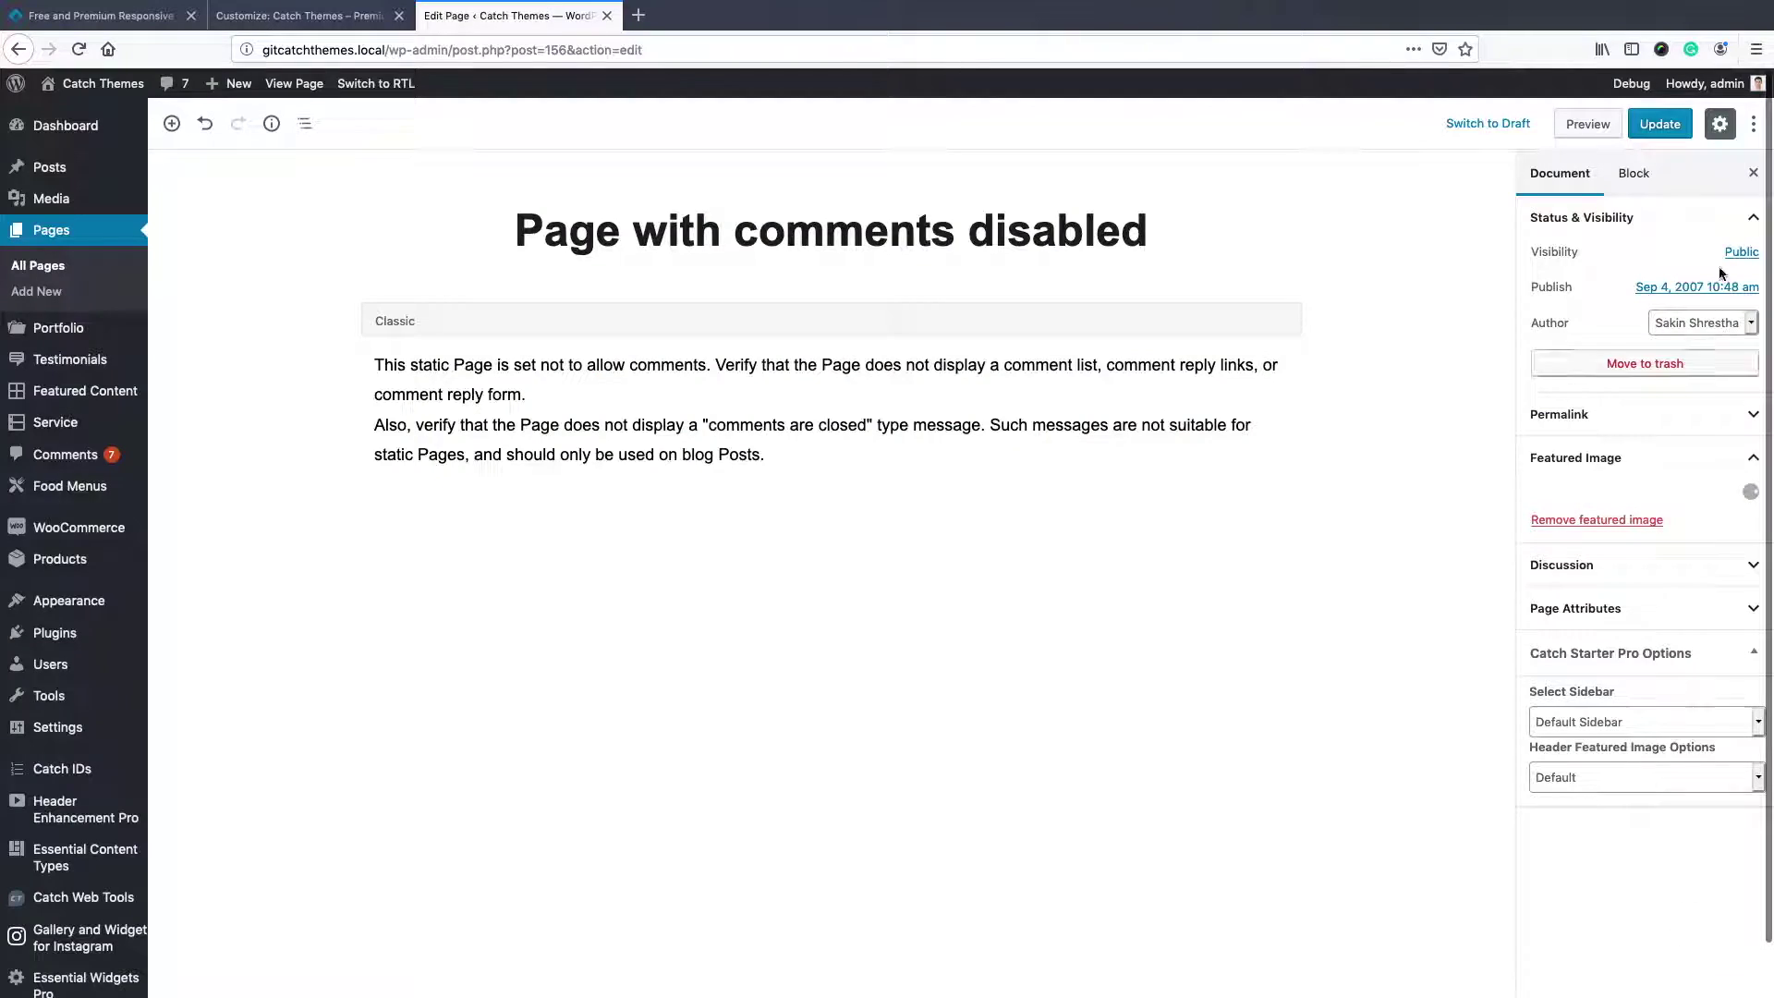
click(1662, 129)
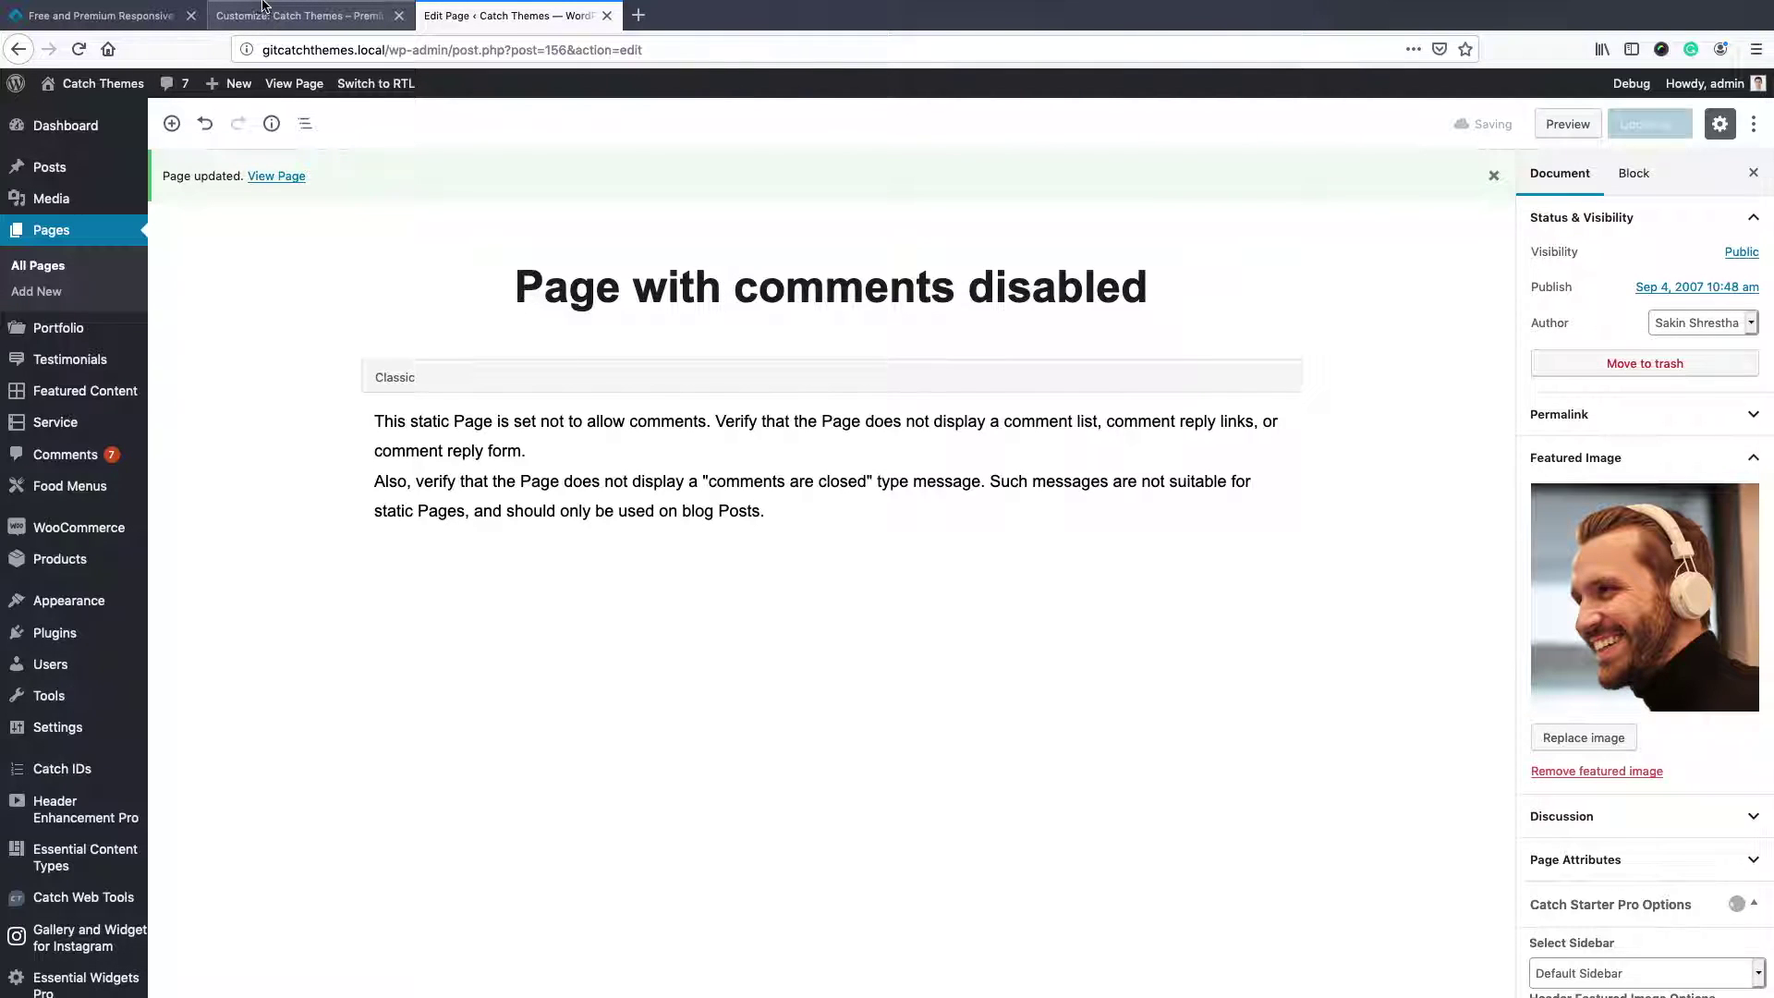
Visit the live homepage to check the headphones image in the third Featured column
click(283, 21)
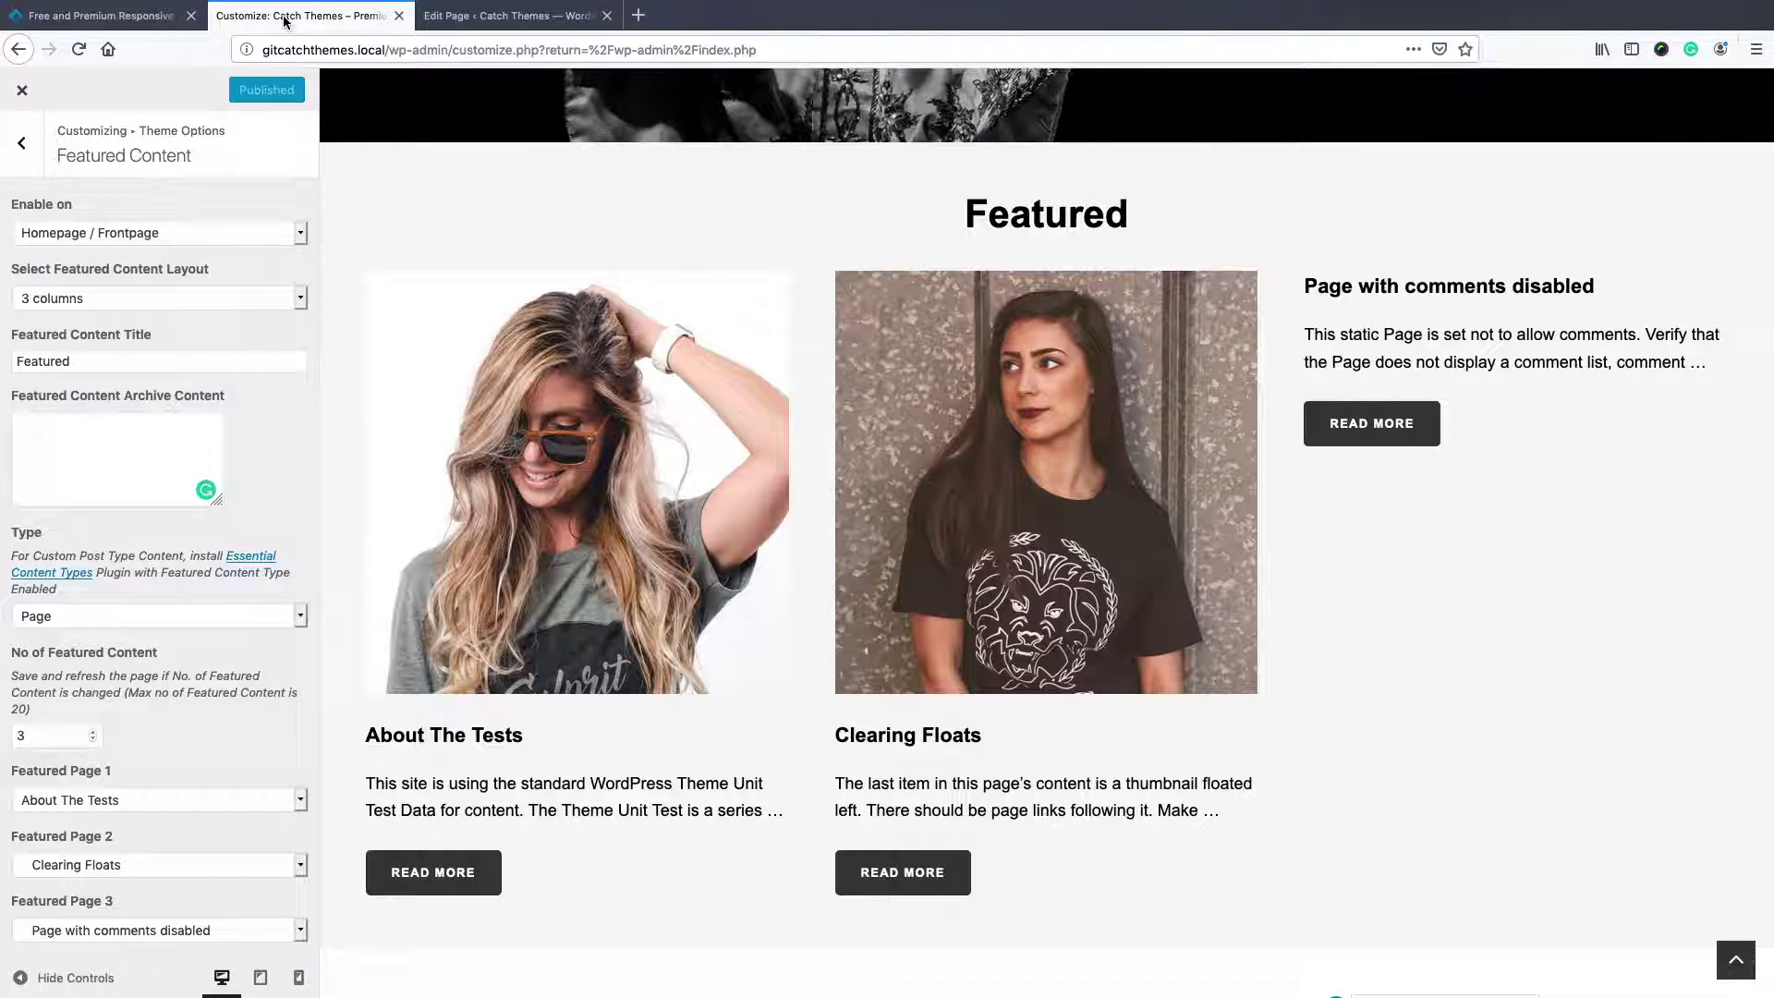
click(462, 22)
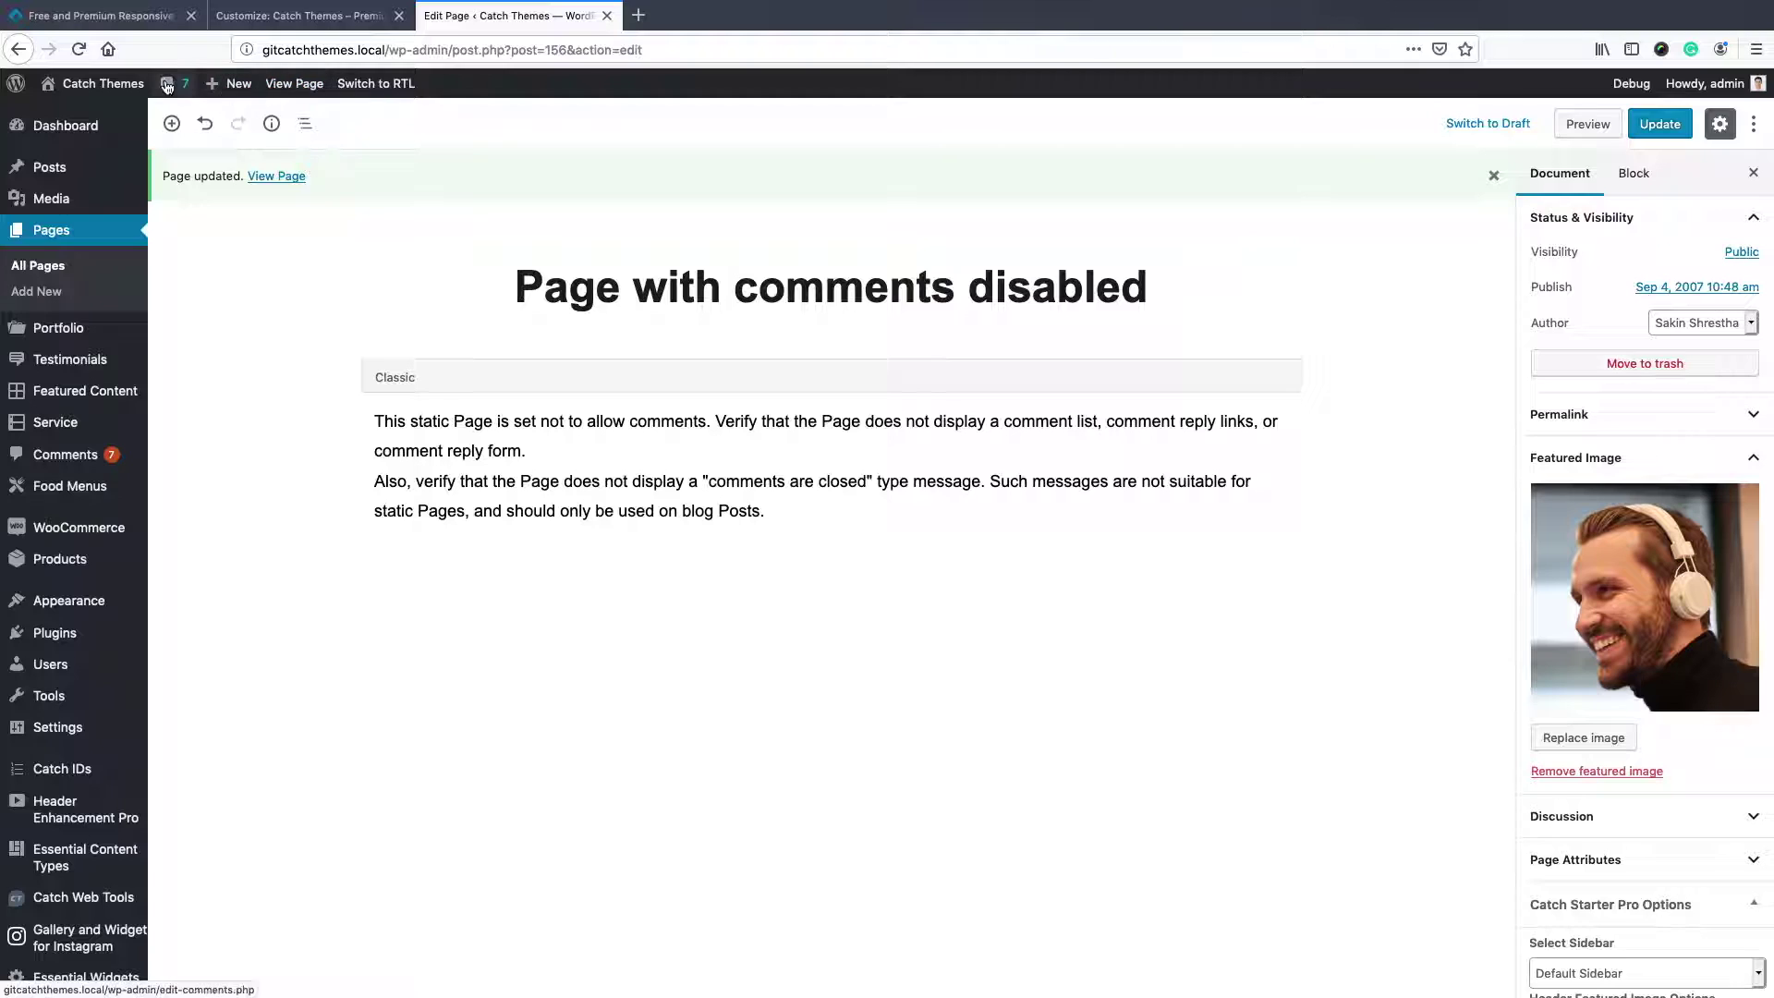
mouse_move(101, 83)
click(83, 118)
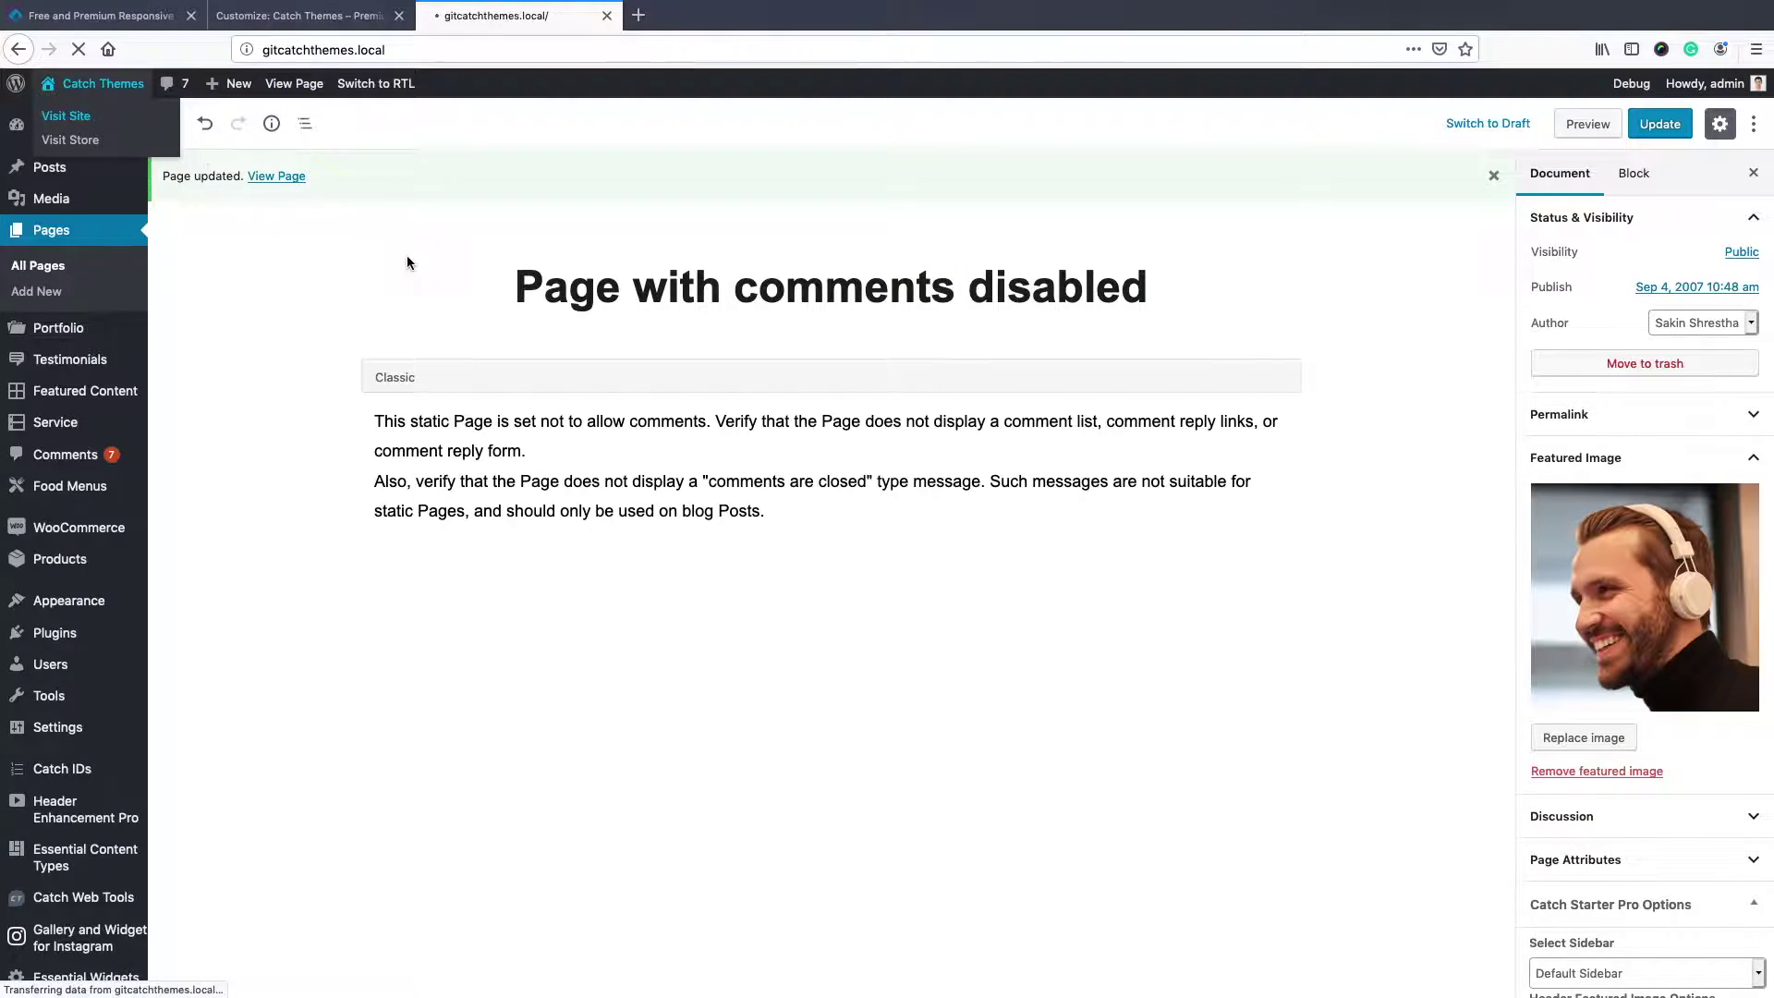
scroll(1391, 662, down, 10)
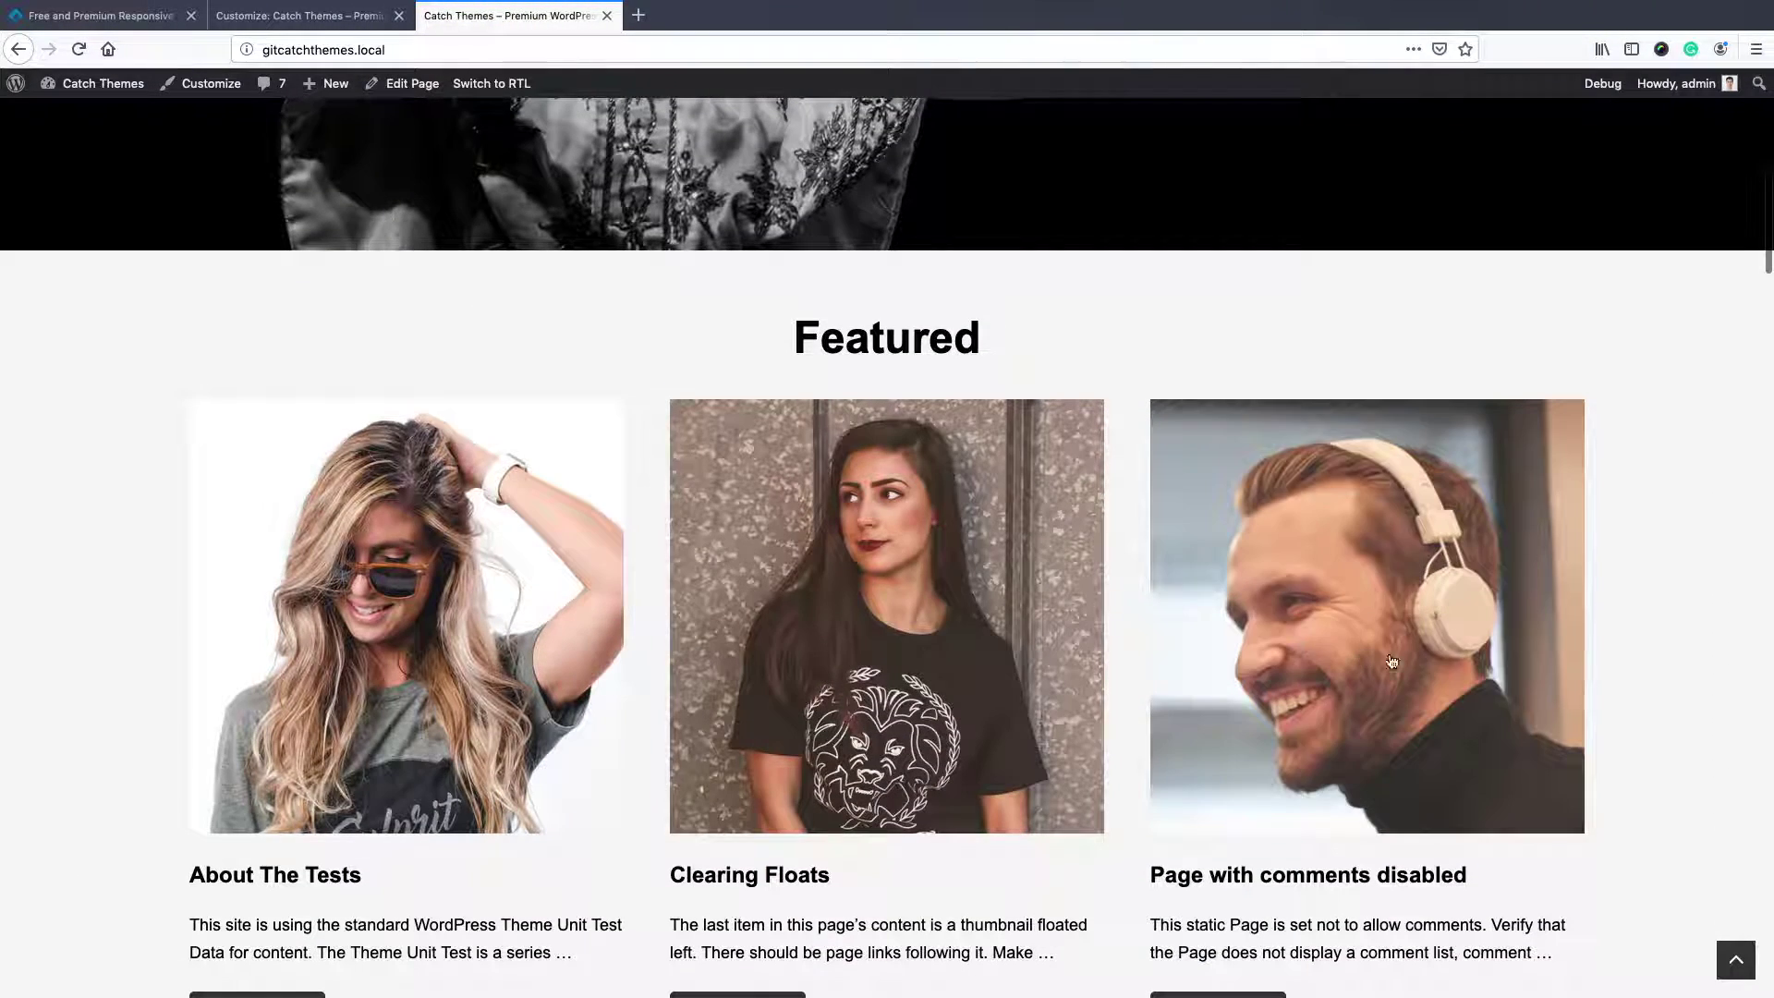
Raise No of Featured Content from 3 to 6, publish, and reload the Customizer
click(298, 21)
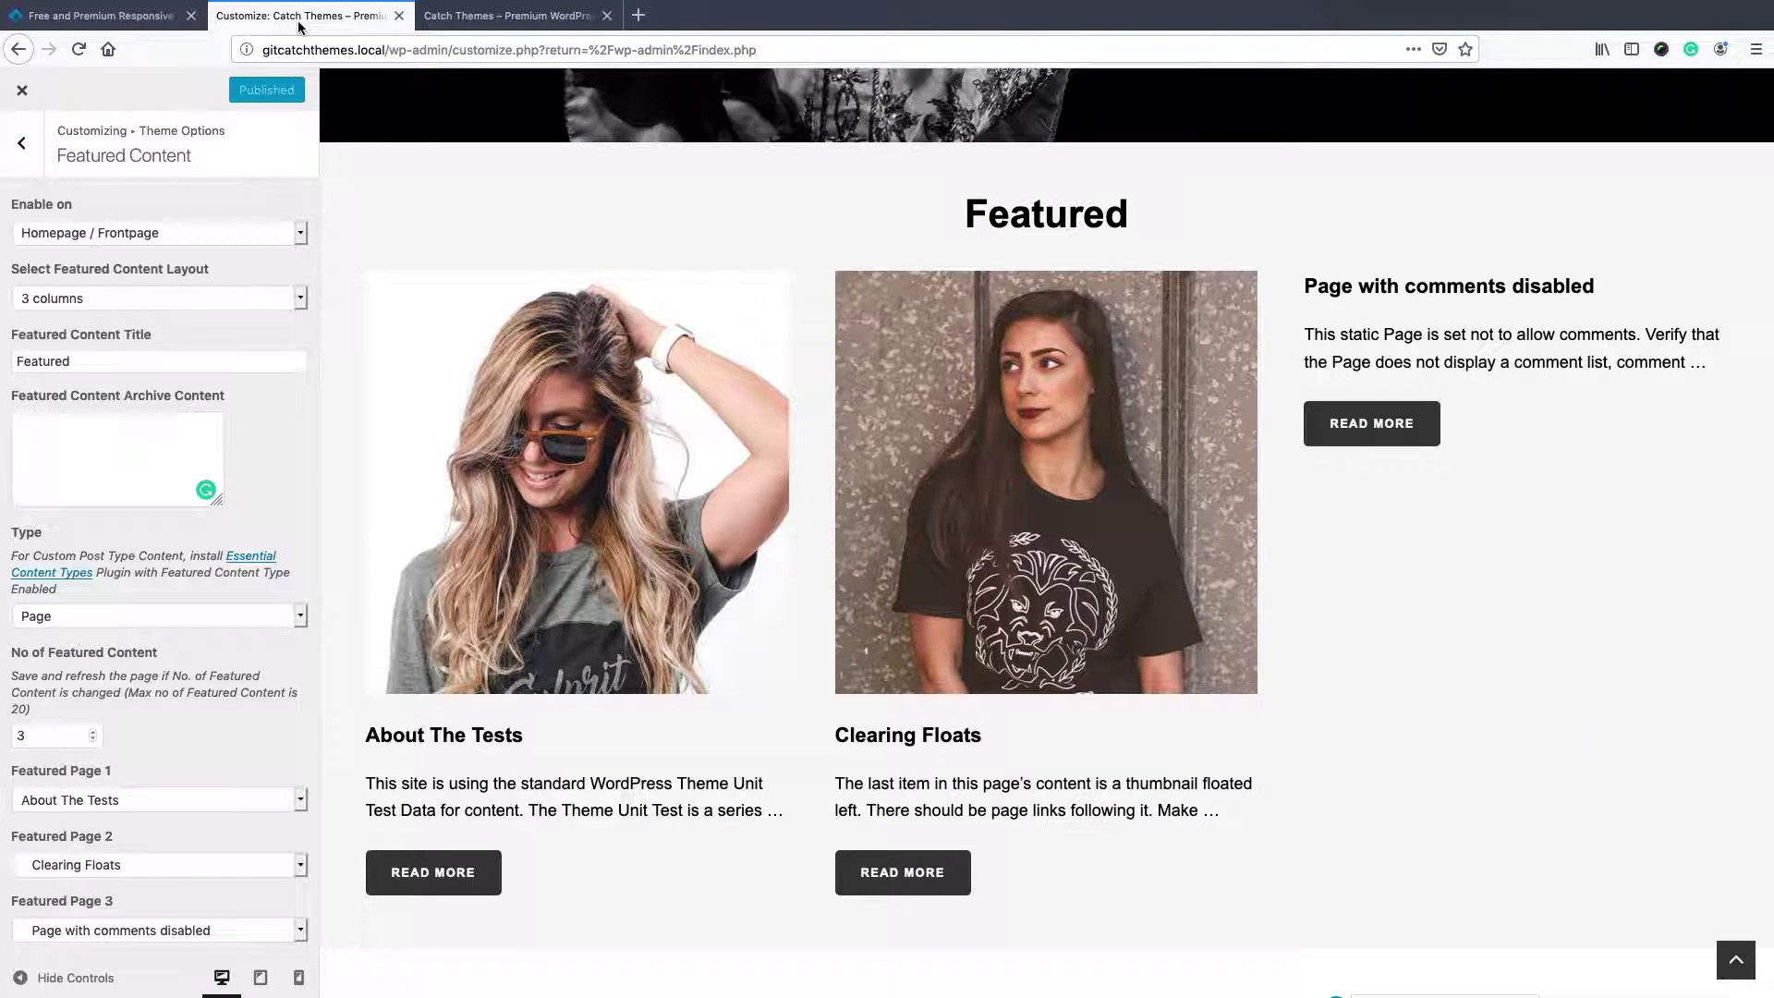
click(361, 48)
scroll(122, 453, down, 1)
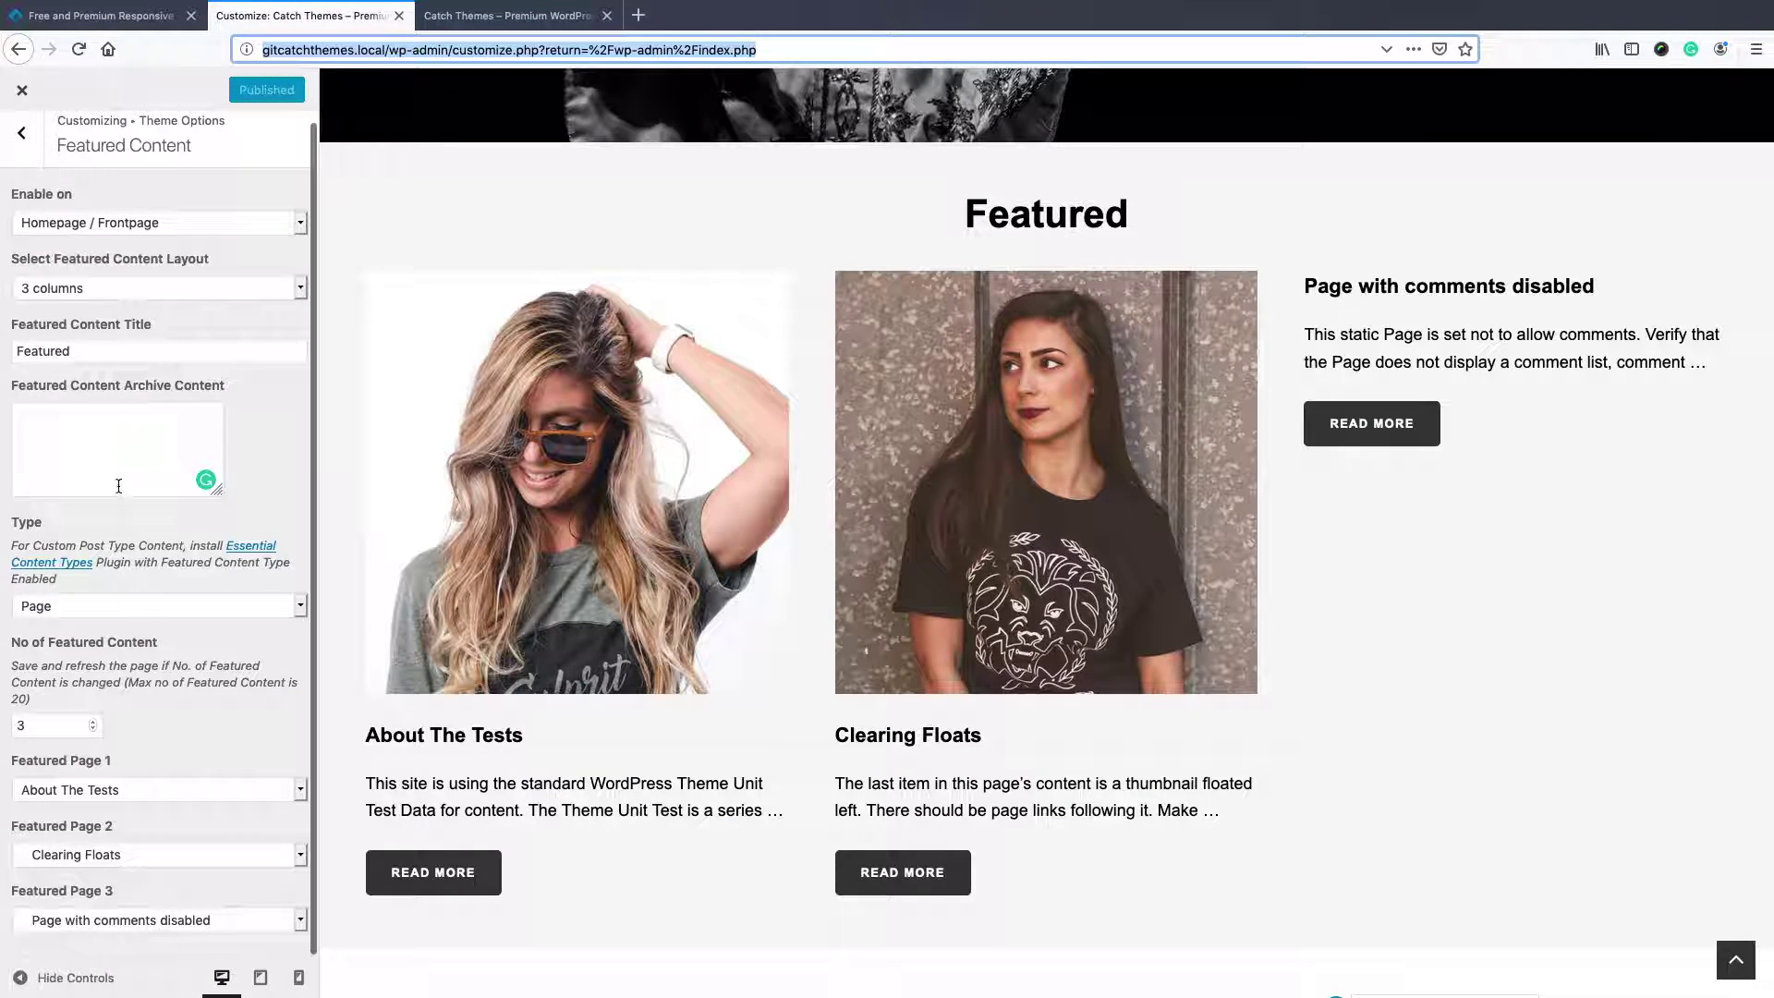
click(93, 721)
click(94, 722)
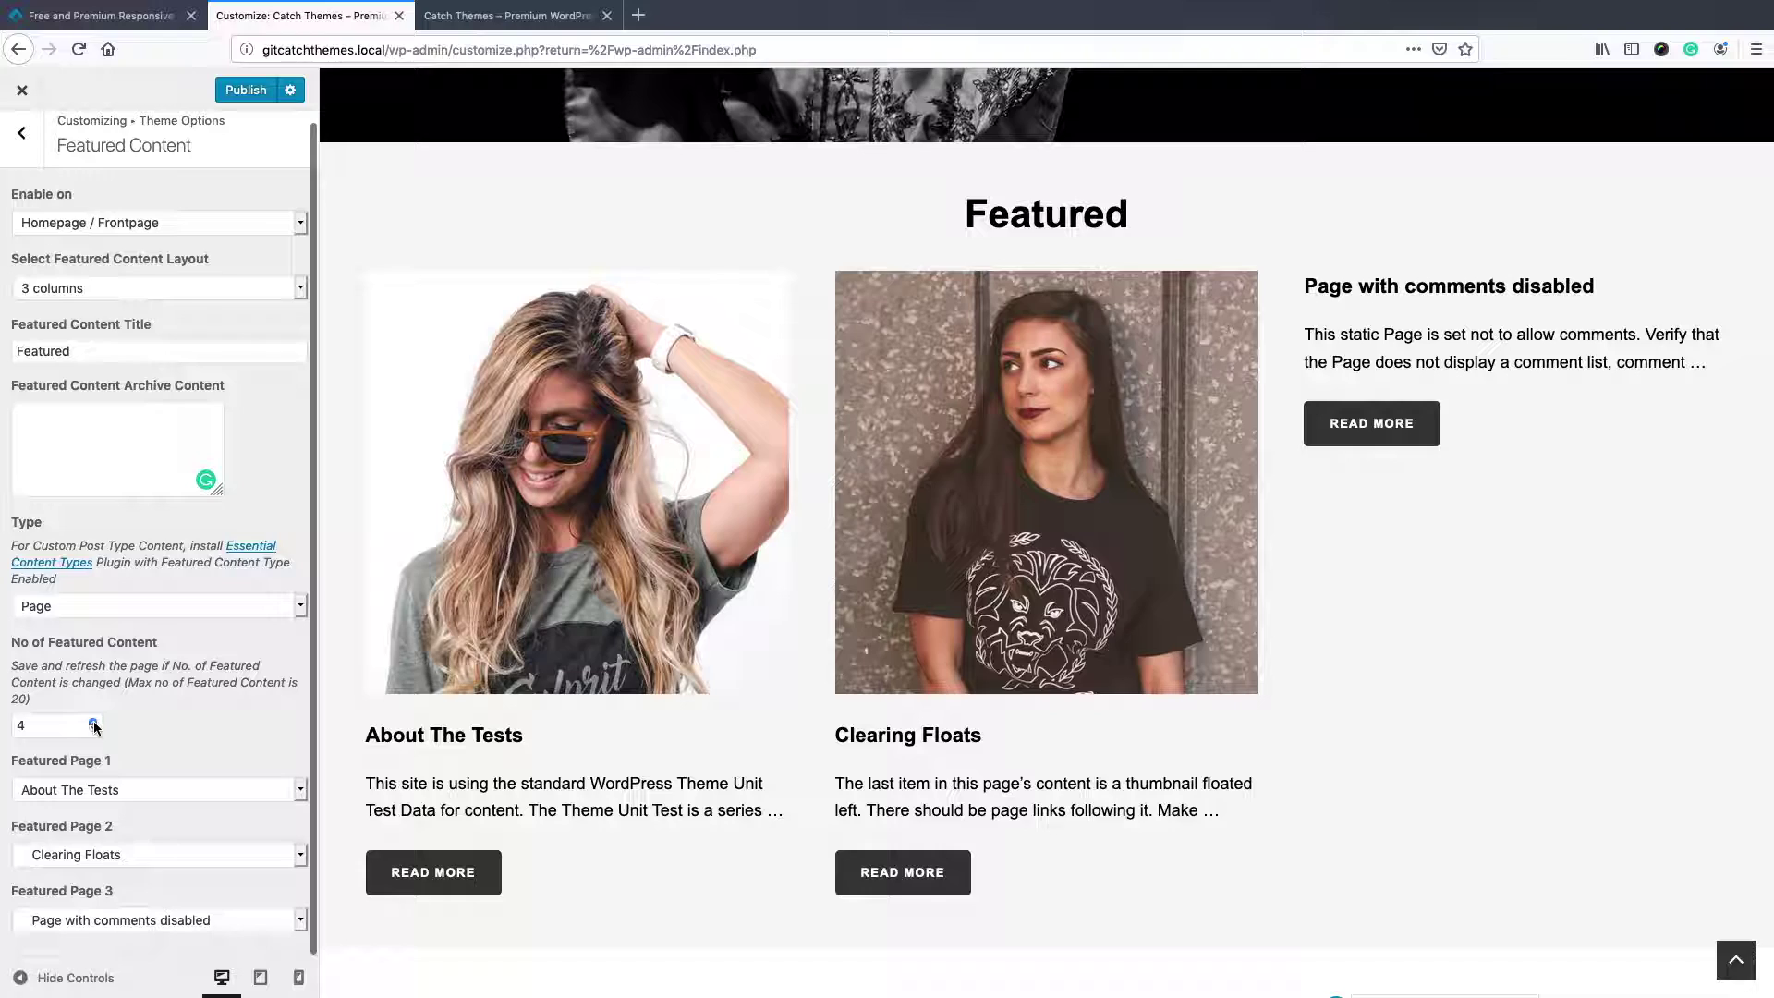
click(93, 722)
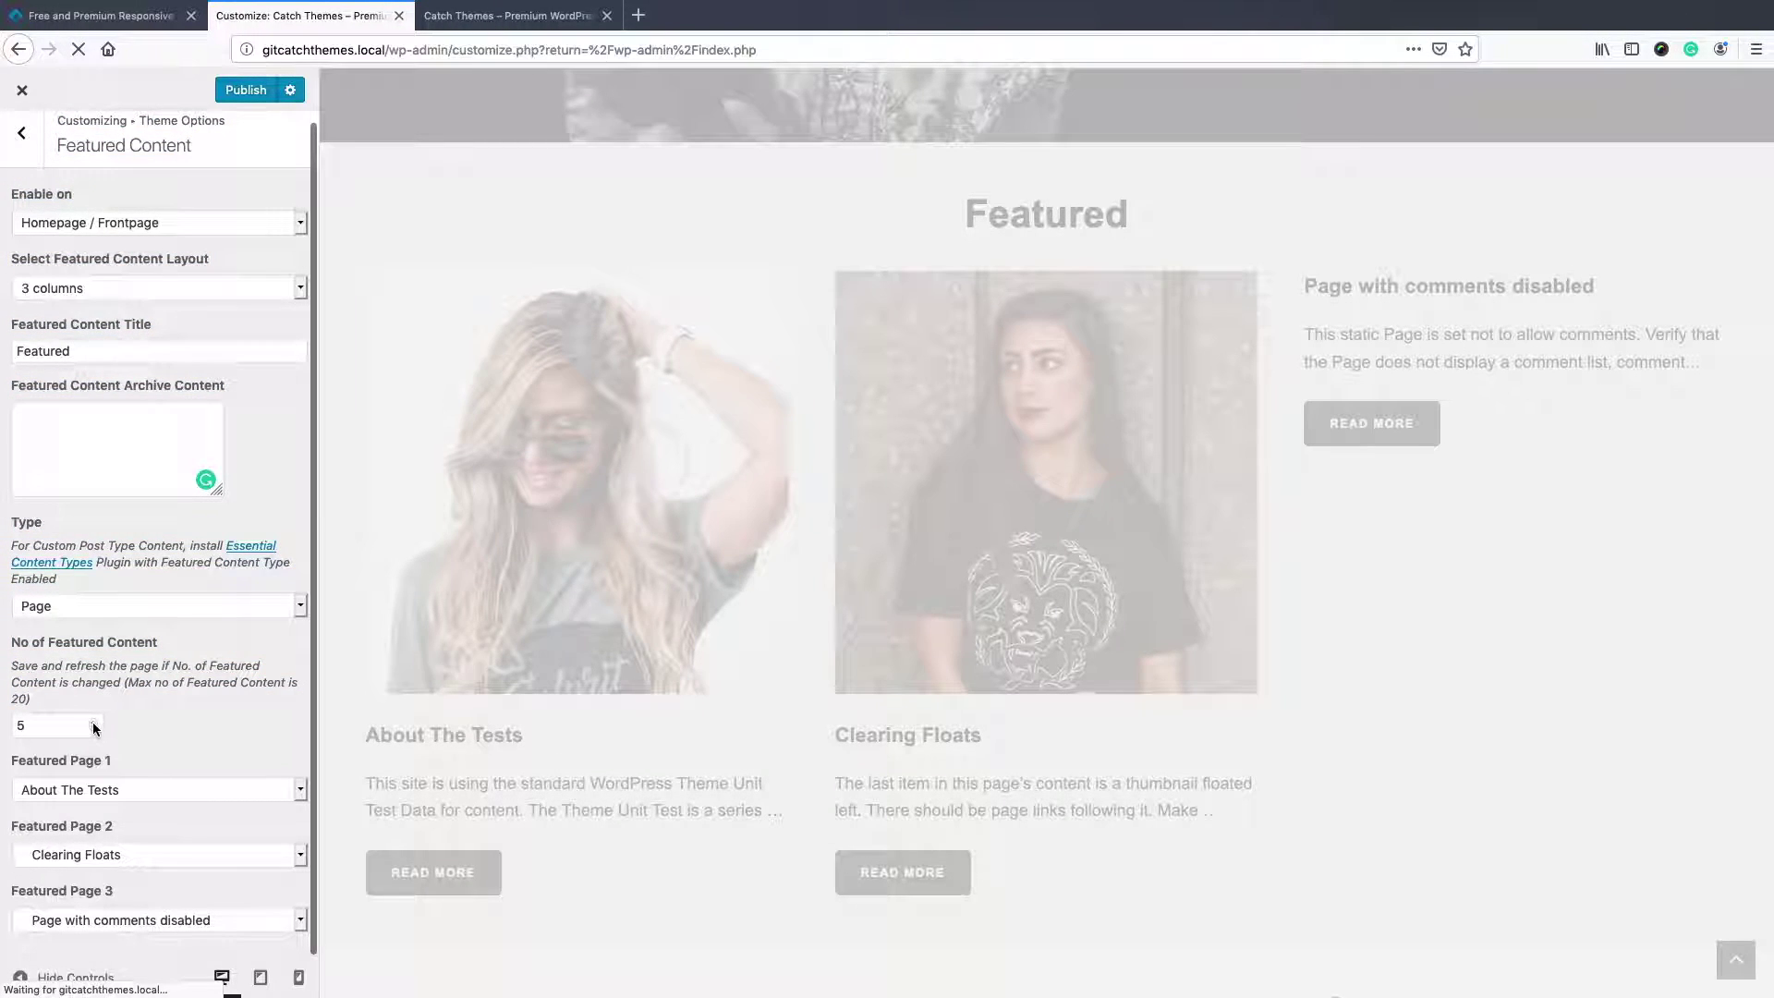
click(238, 90)
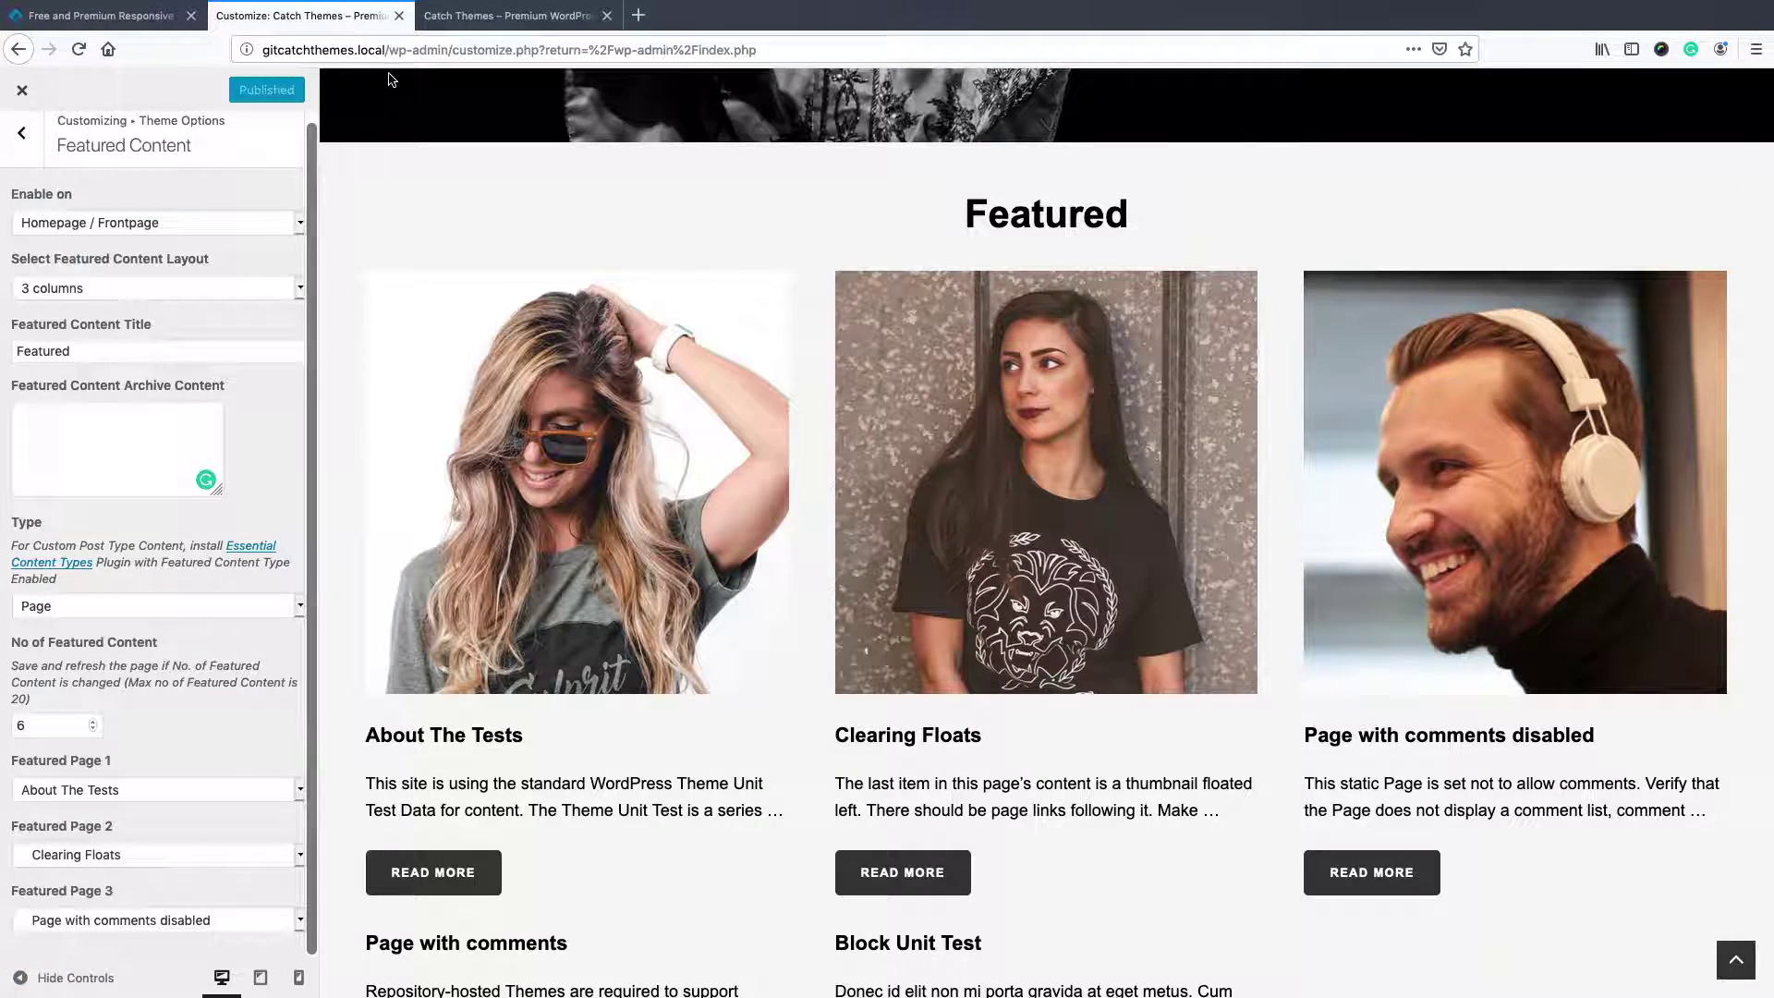
click(430, 50)
key(Return)
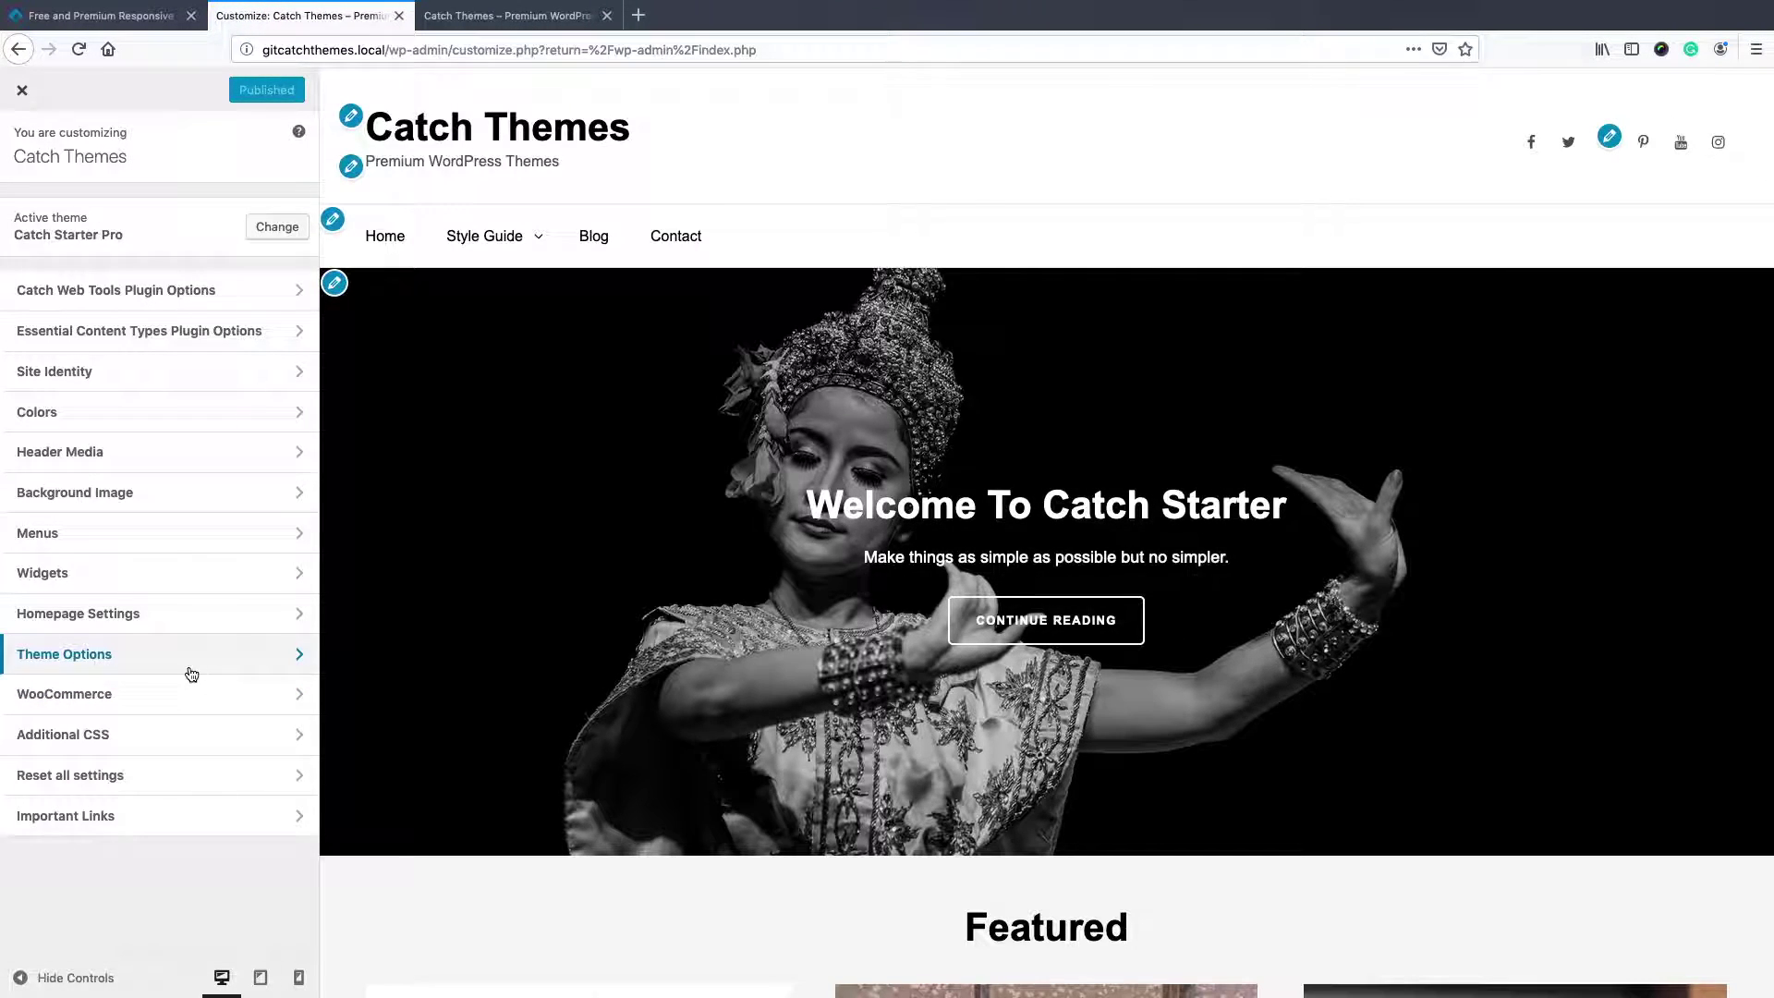
Set Featured Page 3 to Page Markup And Formatting and keep Page with comments as Page 4
click(192, 674)
click(120, 340)
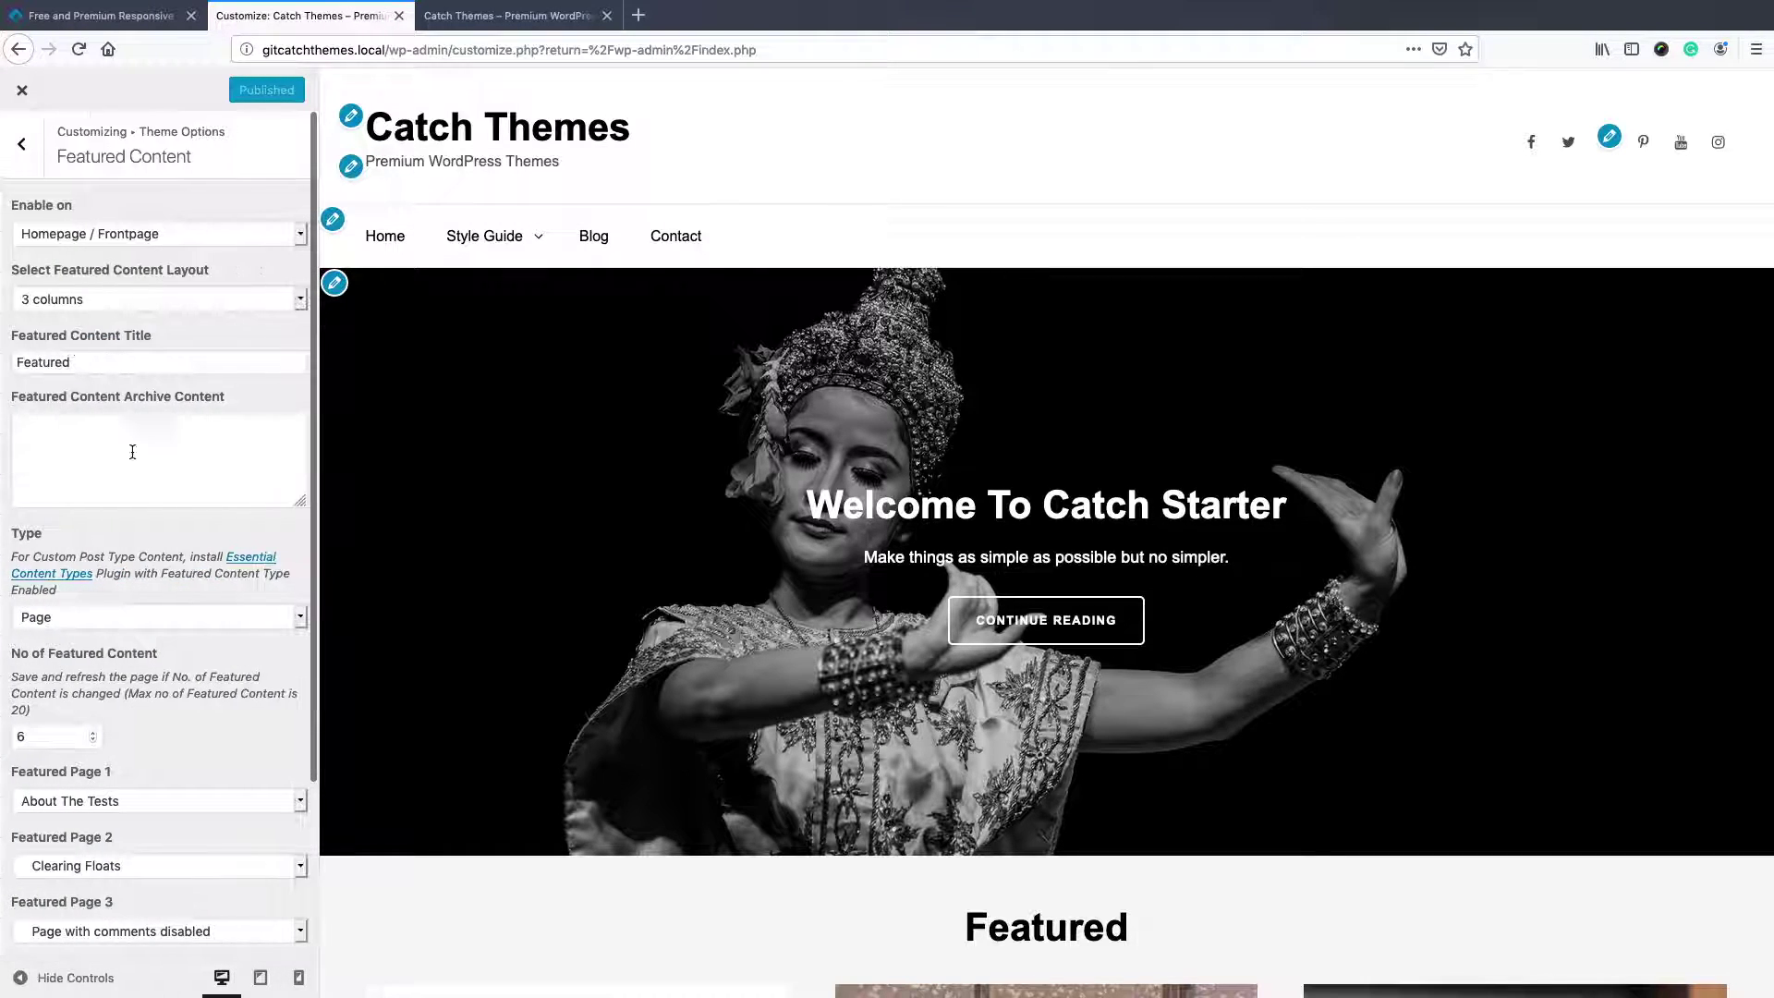
scroll(213, 860, down, 3)
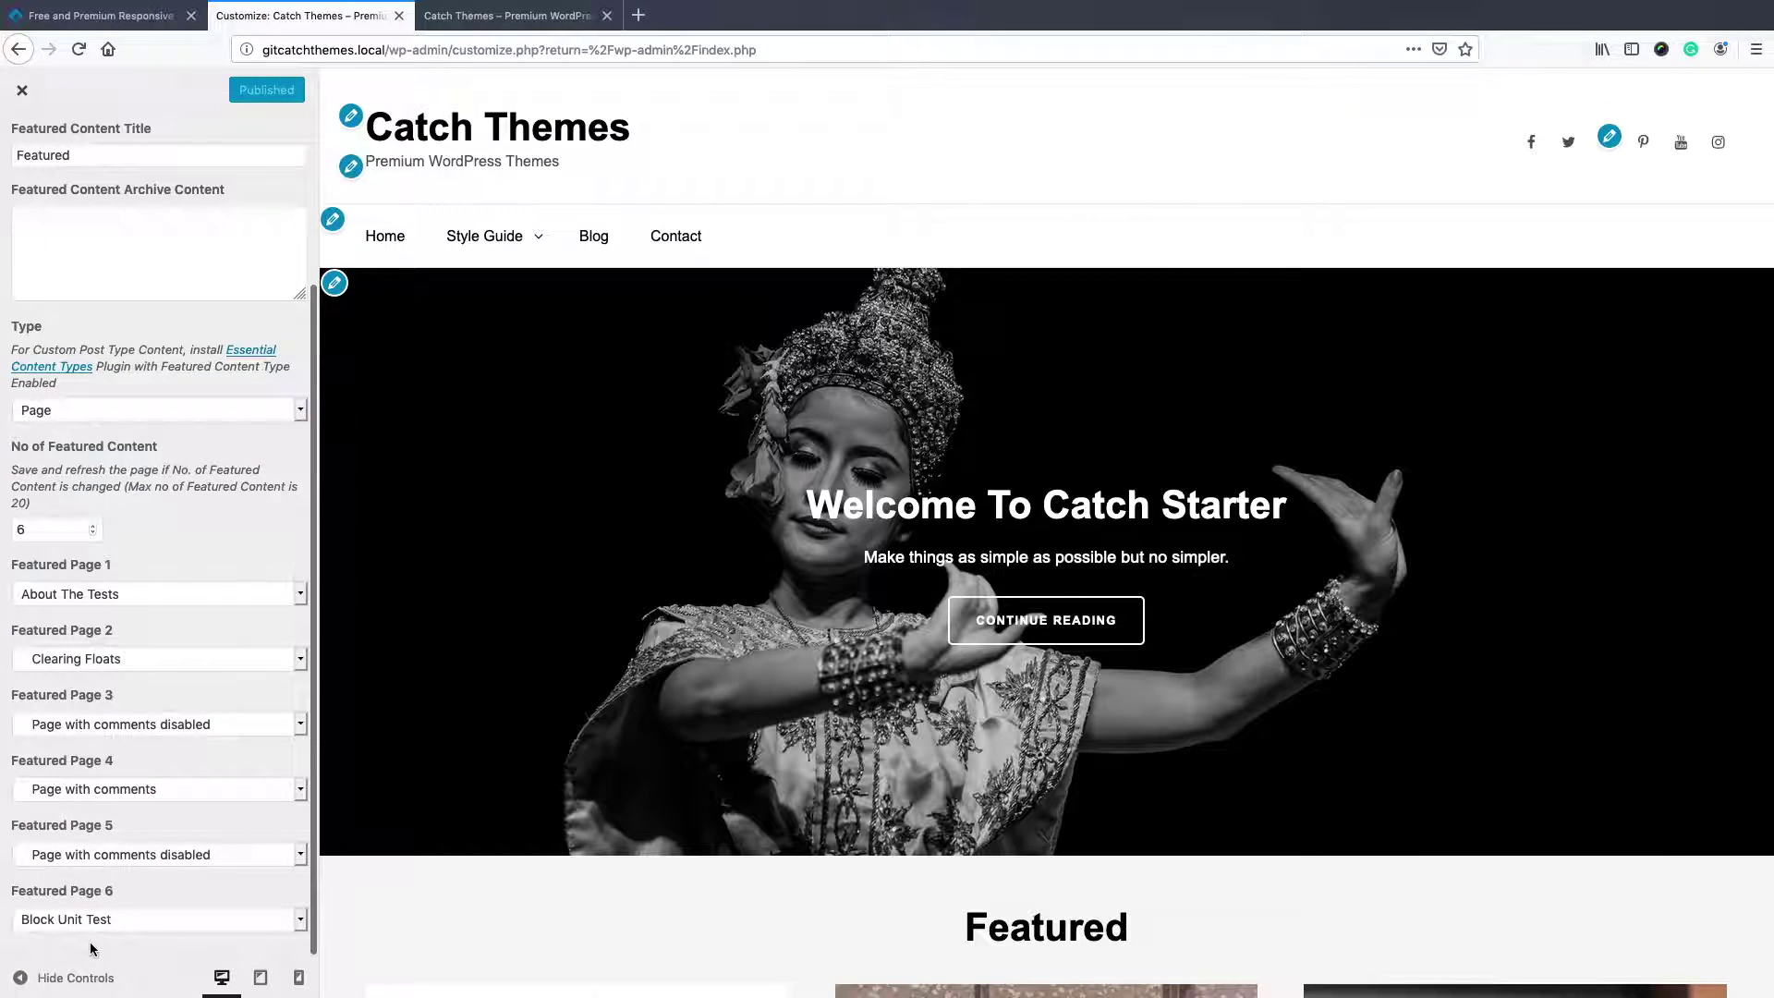
scroll(573, 885, down, 6)
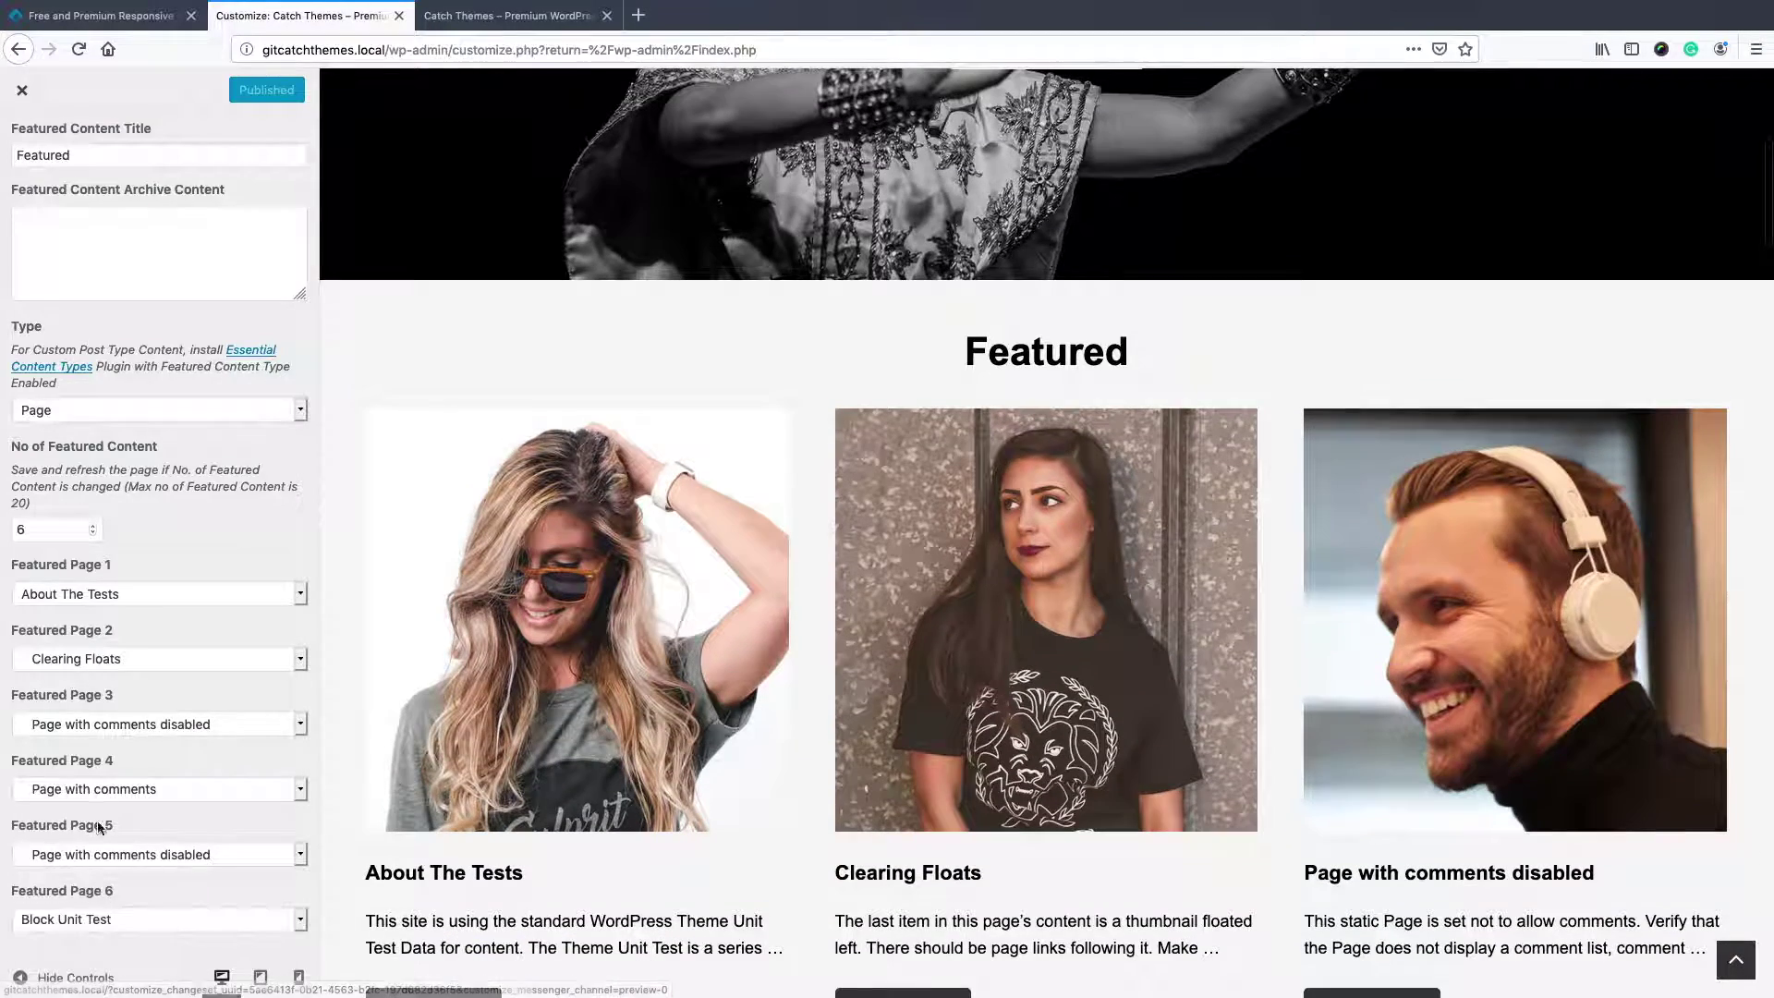
scroll(571, 859, down, 6)
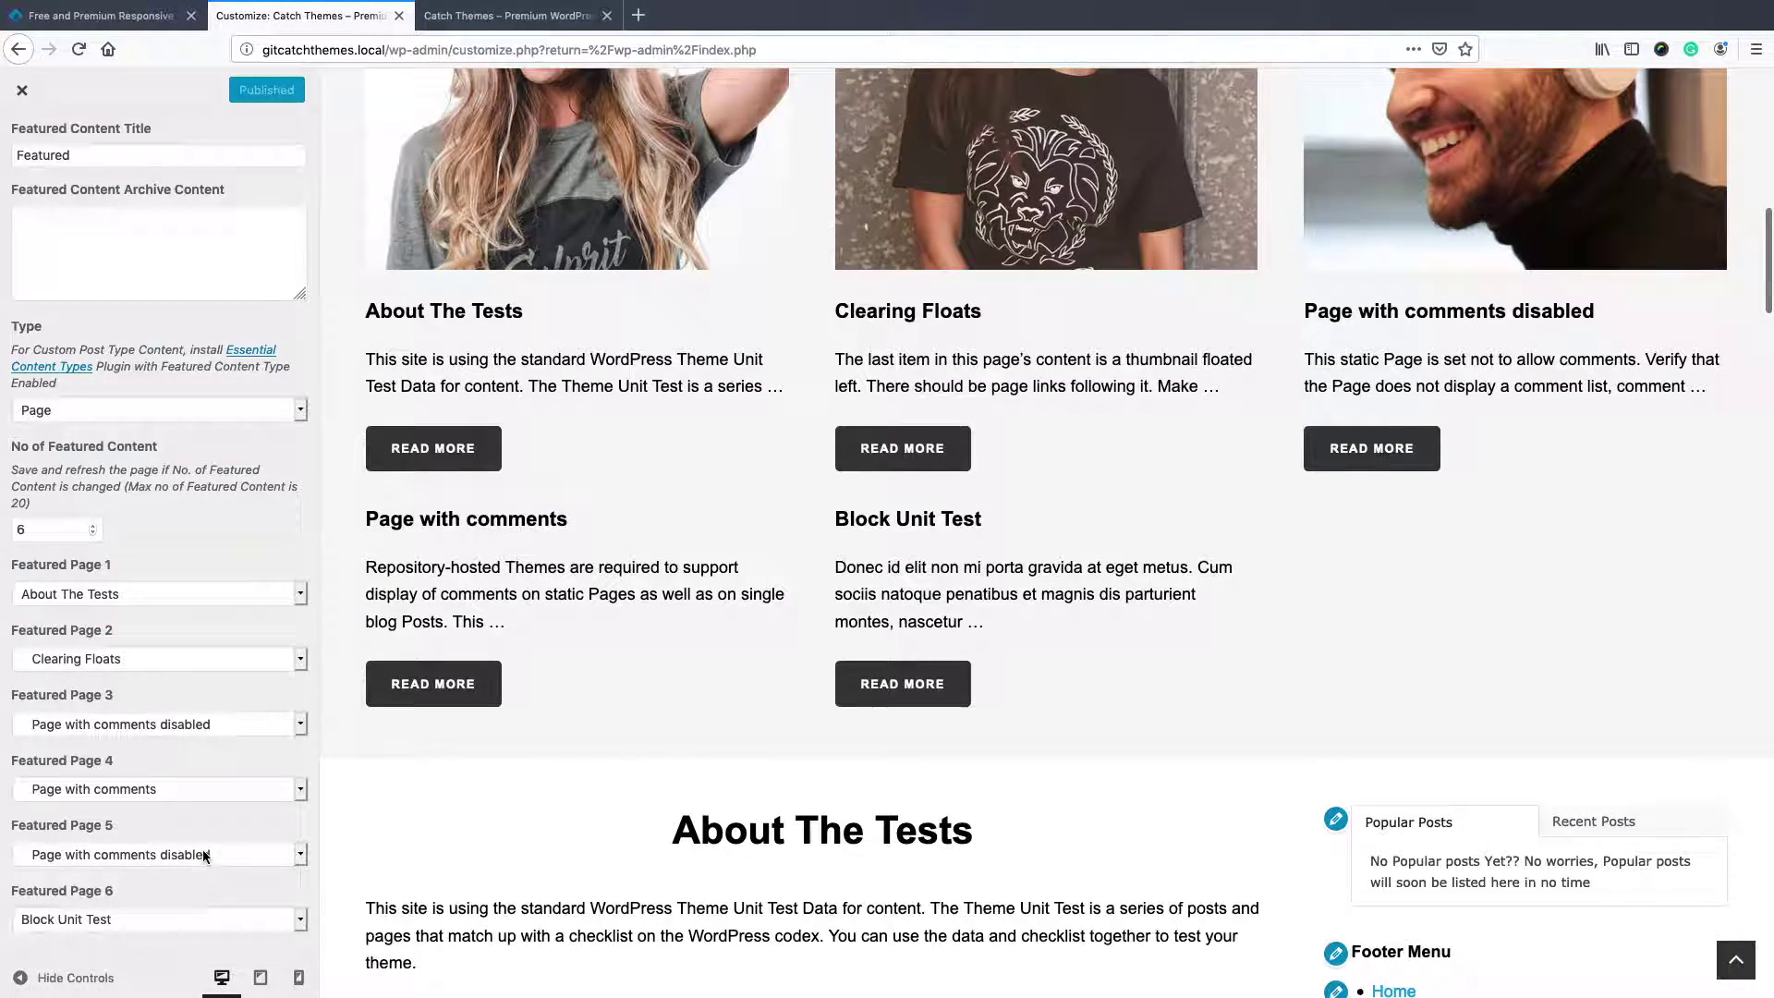
click(181, 732)
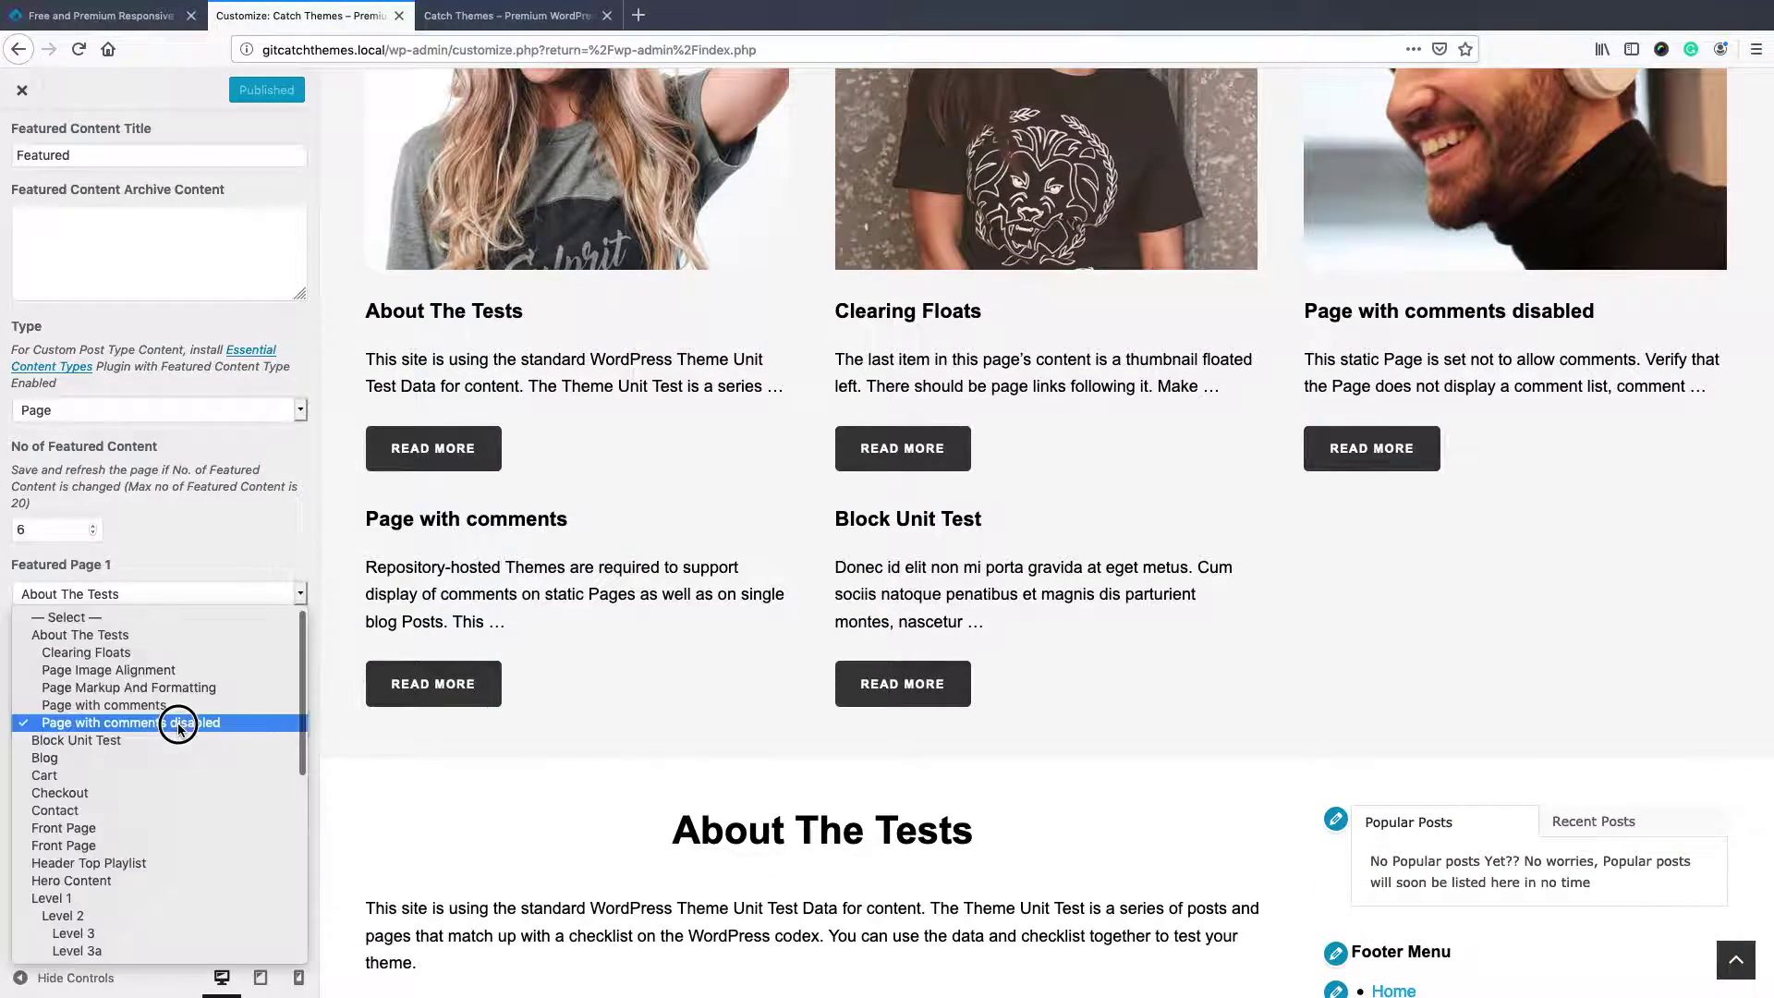
click(171, 689)
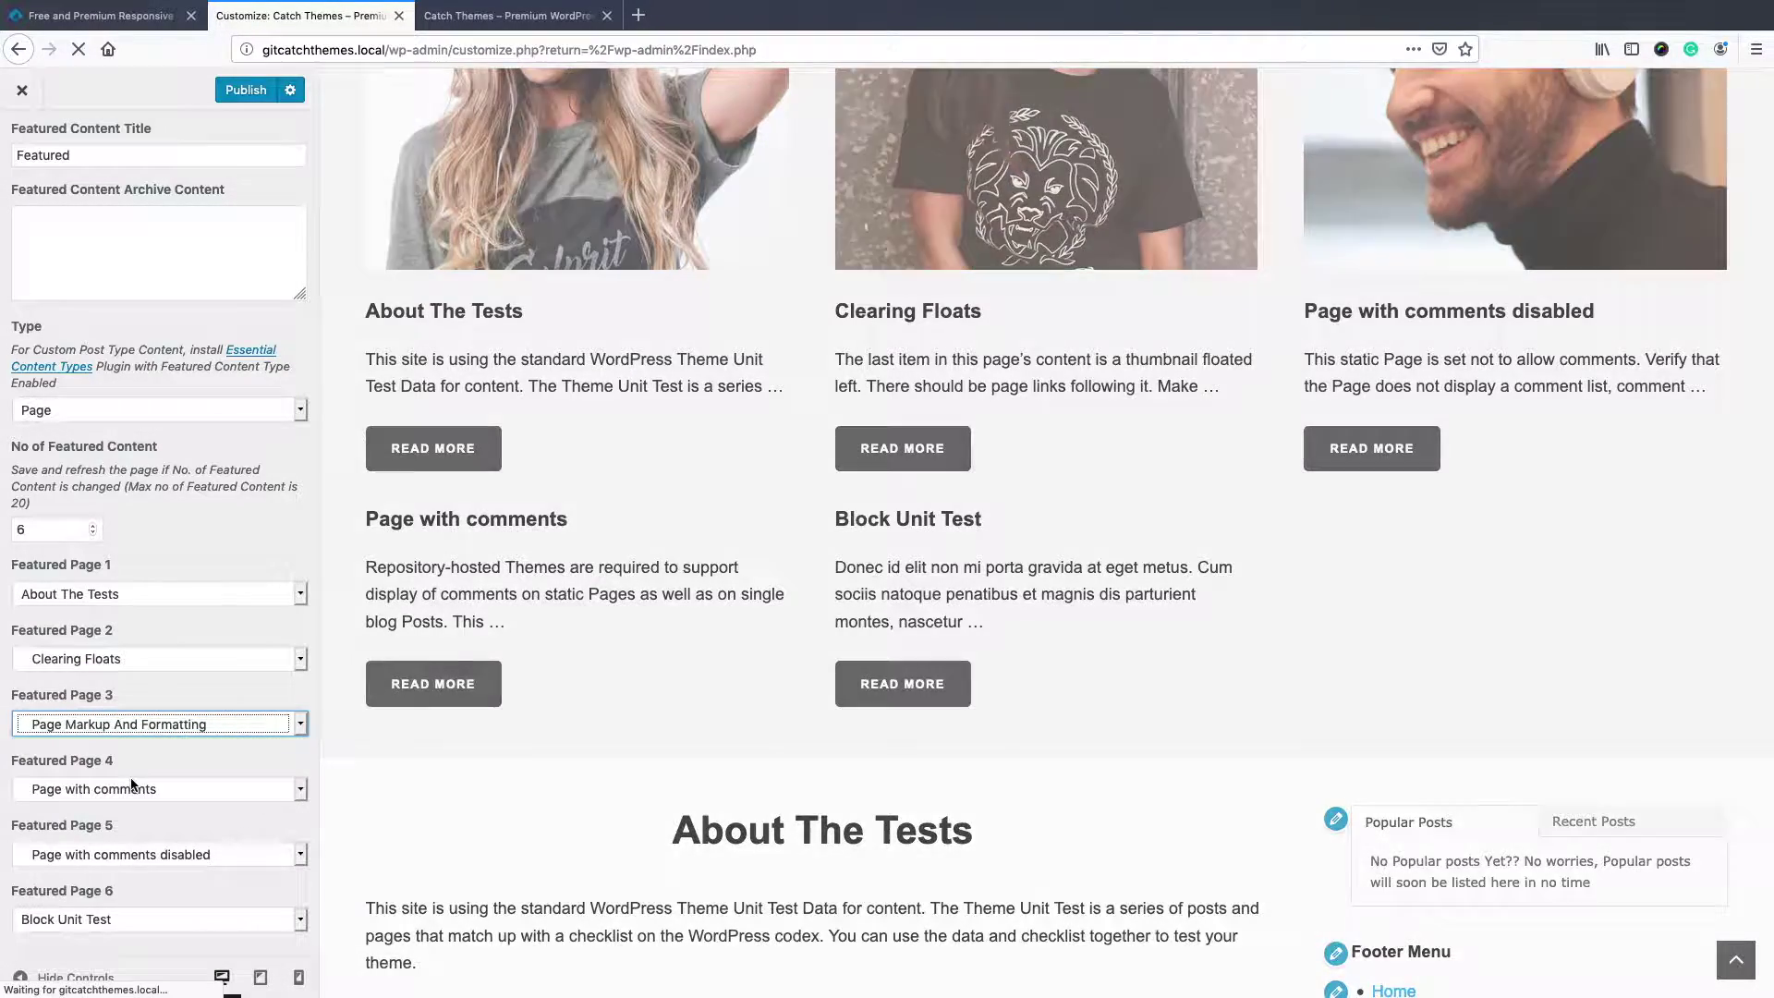
click(138, 789)
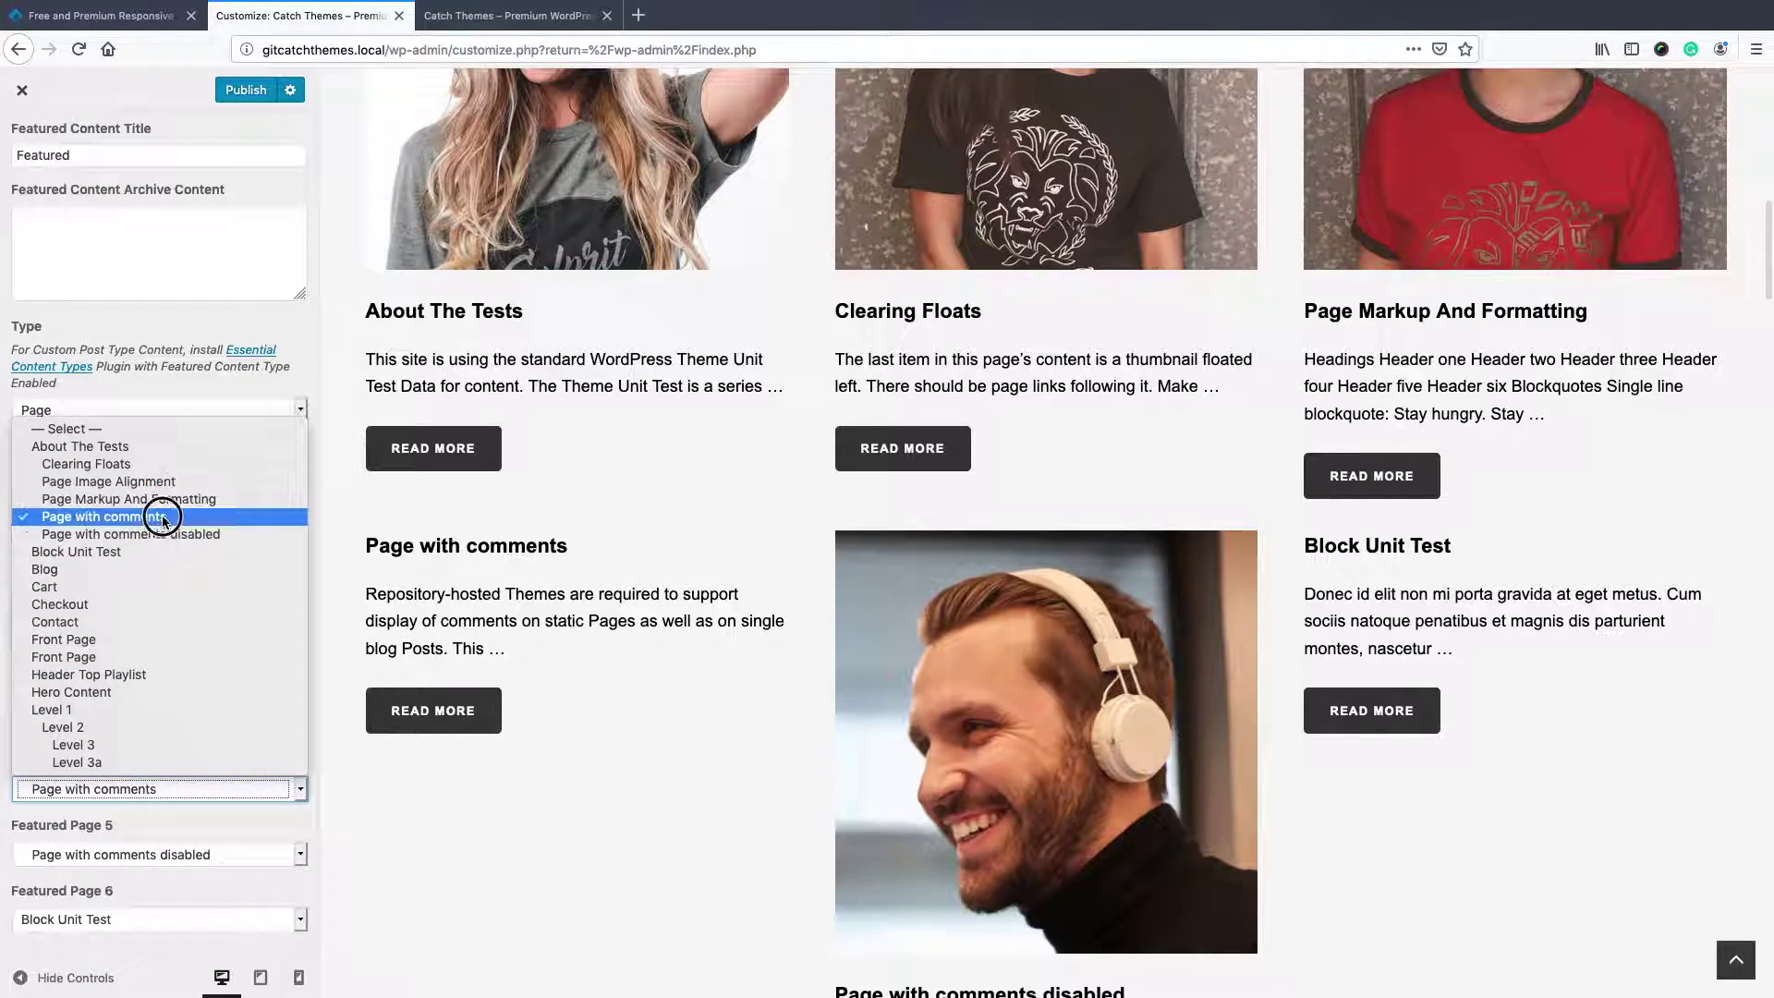
click(158, 516)
scroll(639, 835, down, 4)
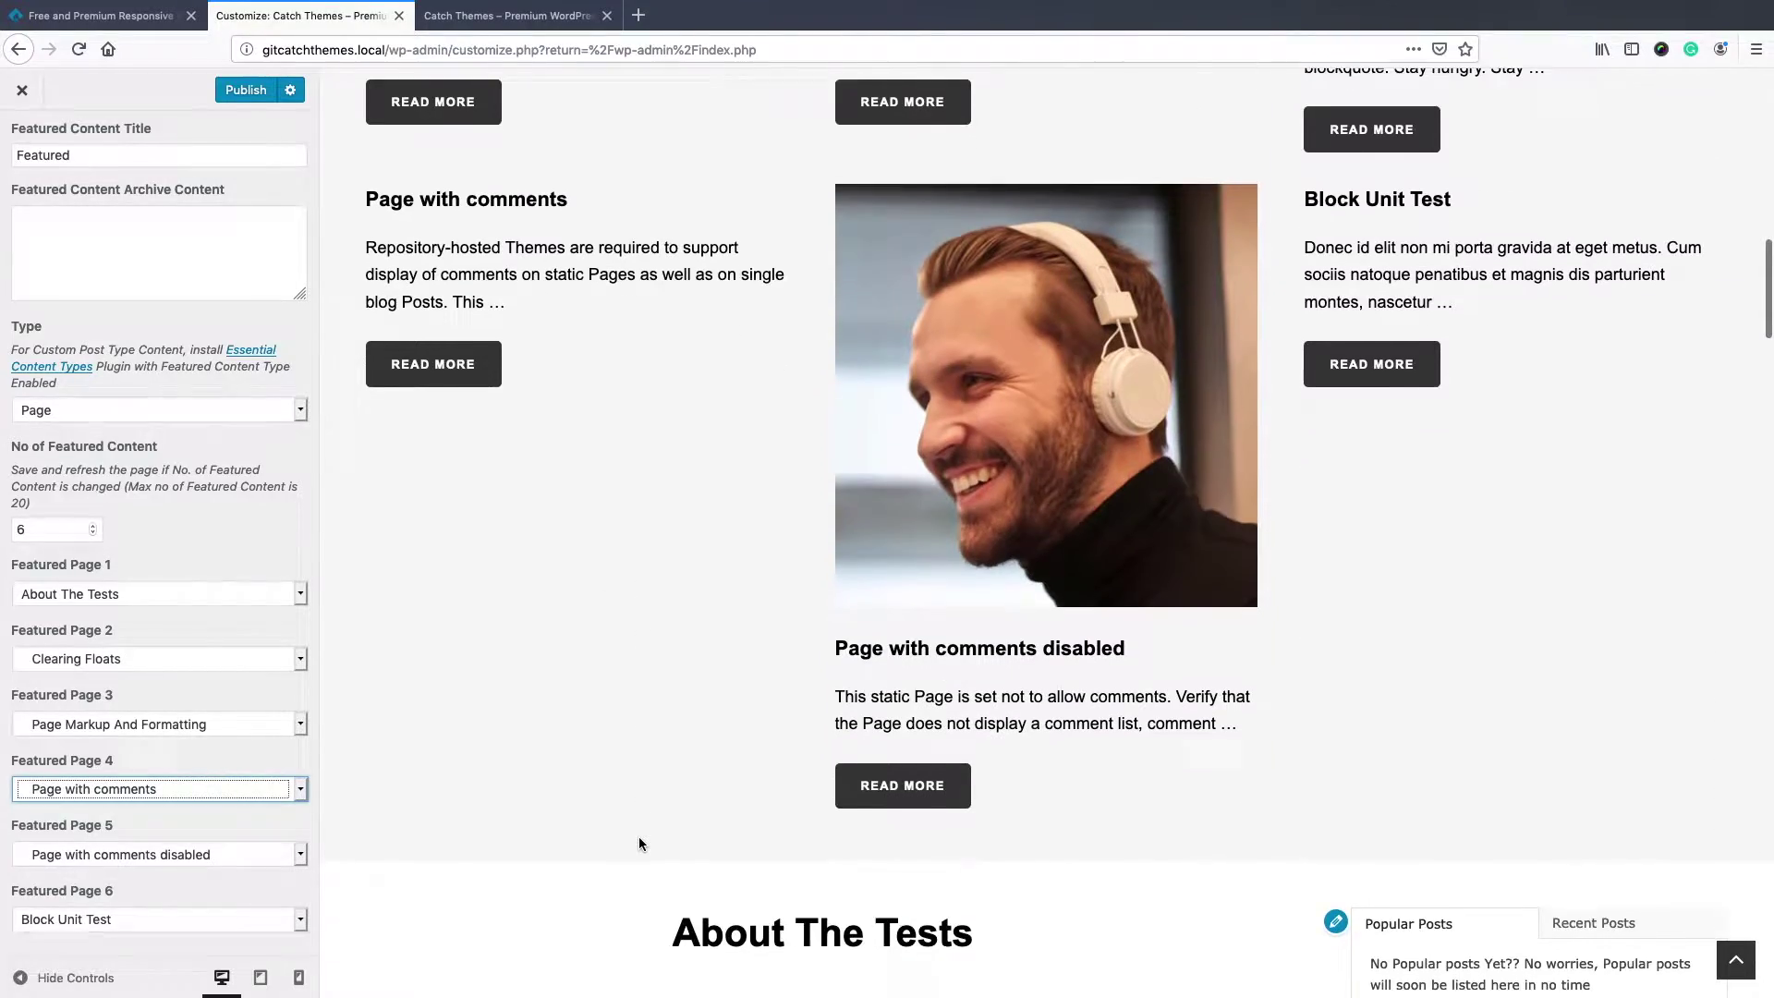
scroll(589, 806, up, 9)
scroll(1297, 624, down, 4)
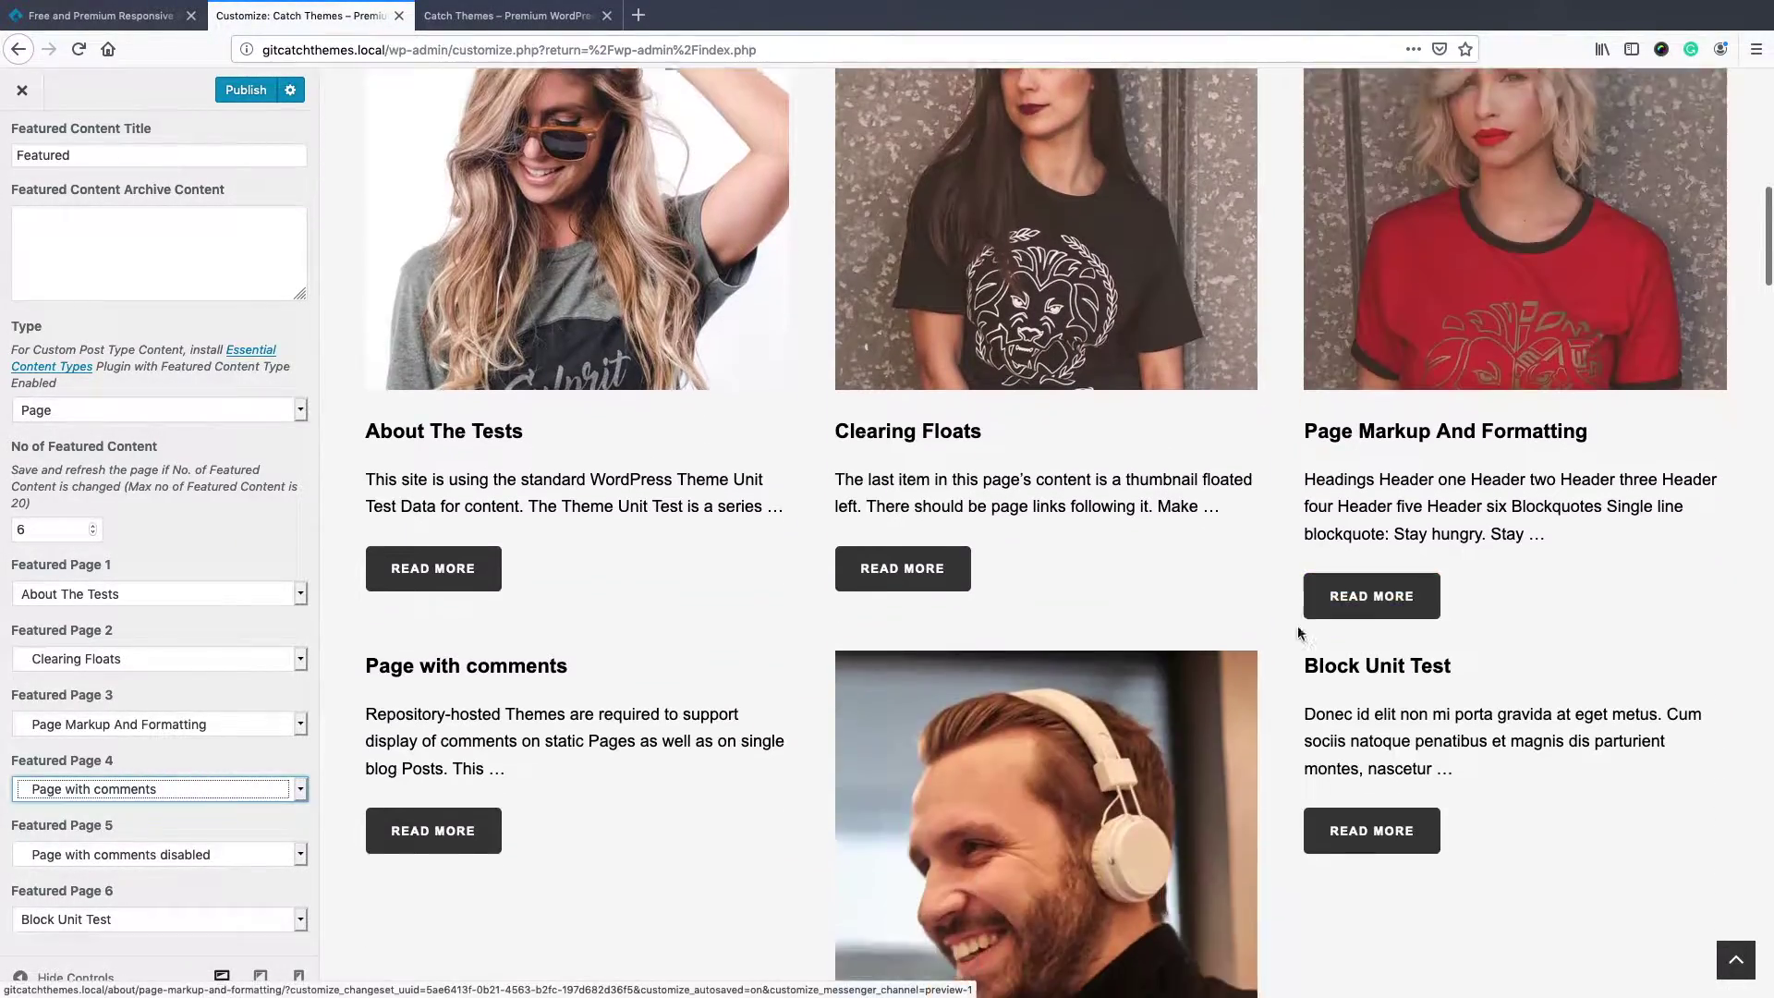
scroll(591, 644, down, 3)
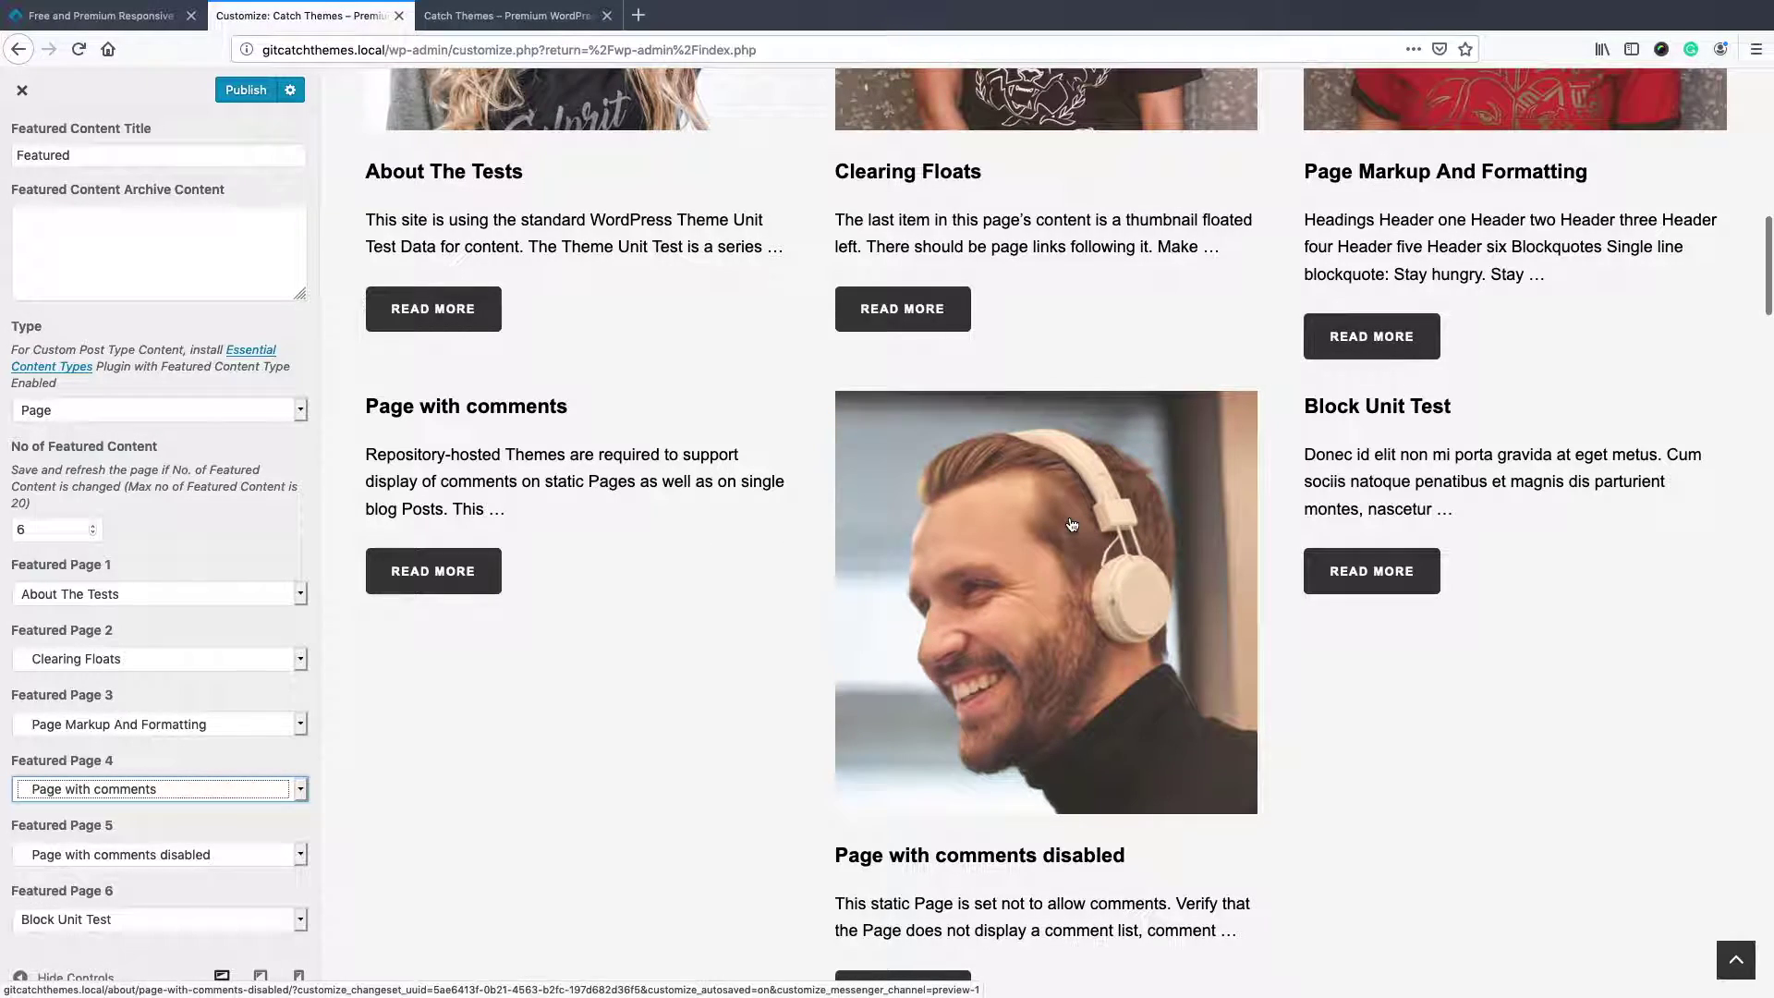
scroll(711, 523, up, 6)
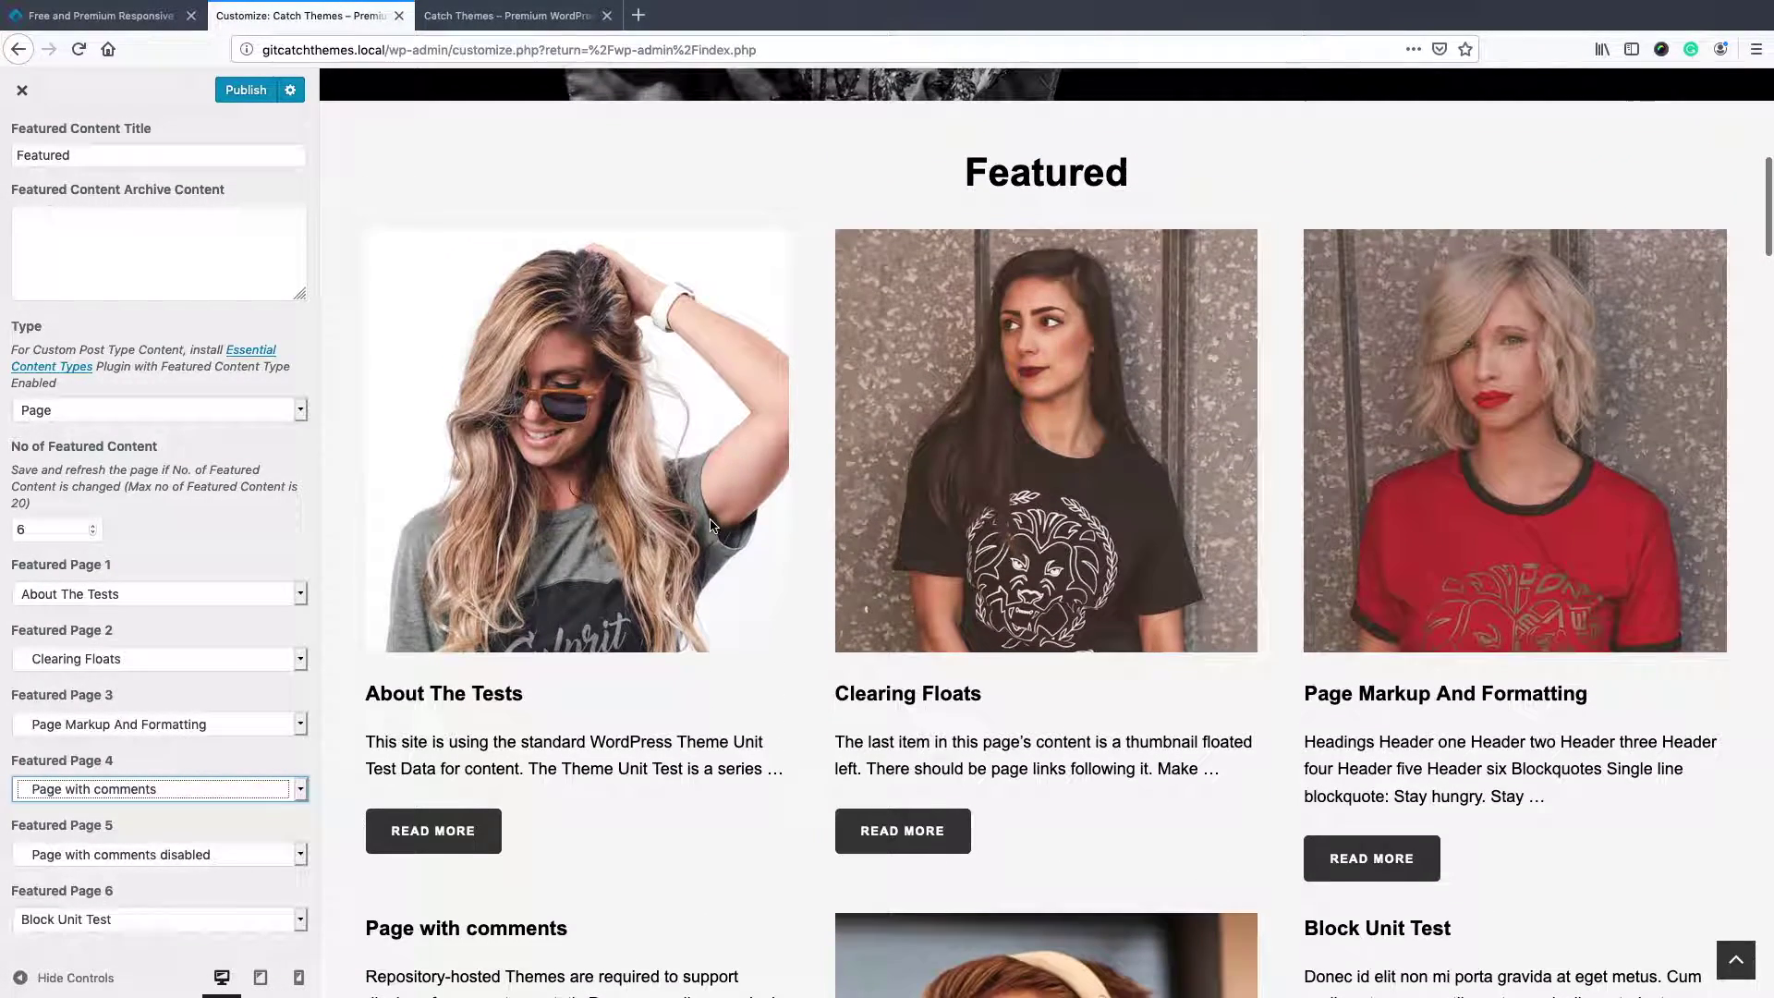
scroll(157, 462, up, 3)
Publish and reload the live homepage to see the six featured pages in two rows
click(246, 90)
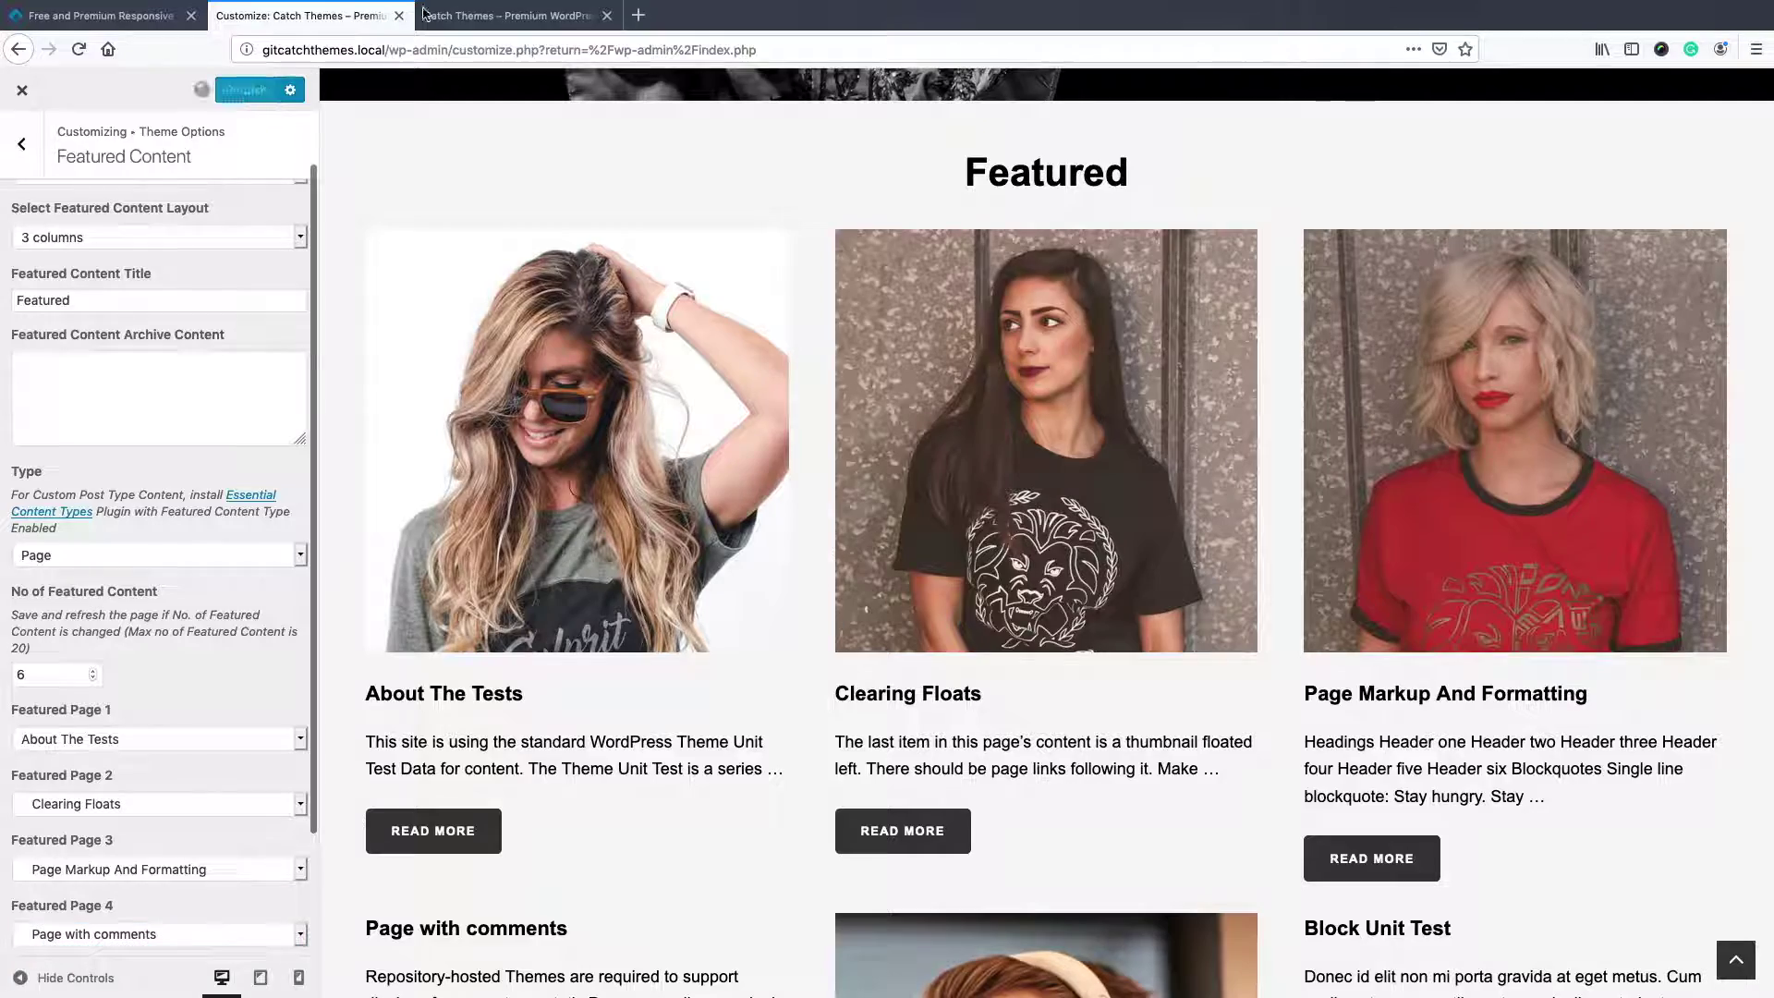
click(514, 16)
click(760, 585)
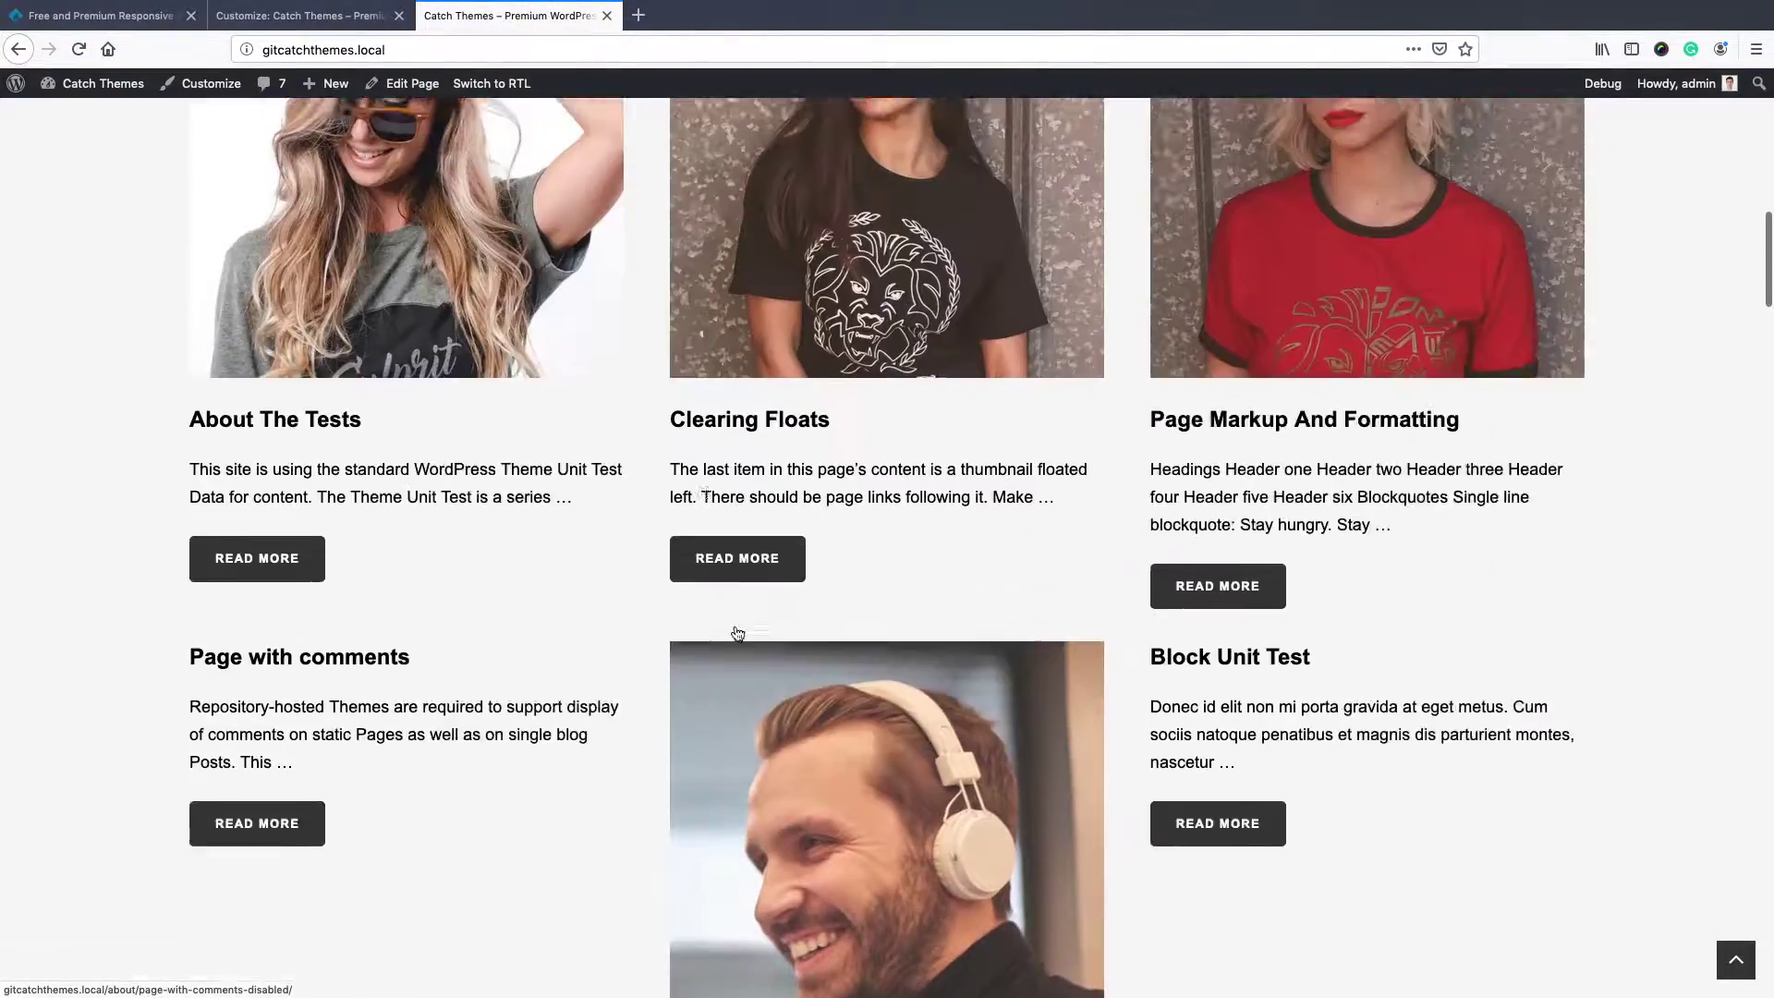
scroll(737, 633, up, 4)
click(305, 16)
scroll(257, 551, up, 2)
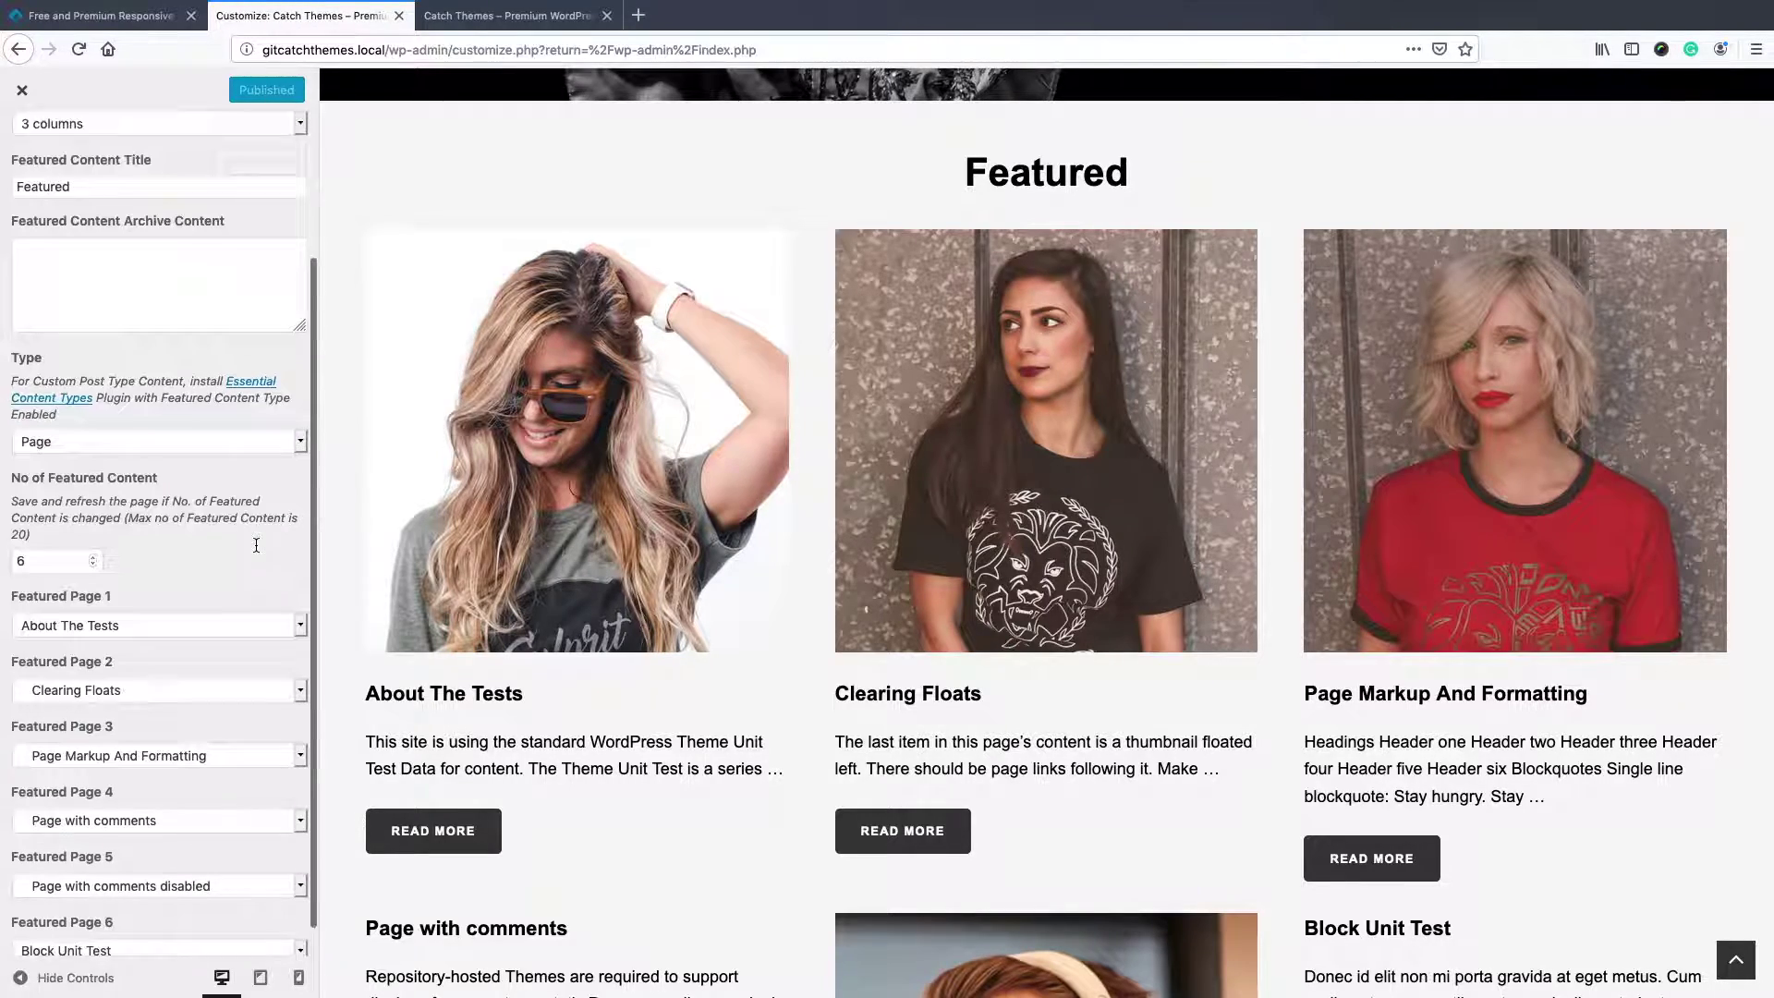
Switch Type to Post, keeping Multiple Page Post first and Human Faces in Web Design third
click(130, 603)
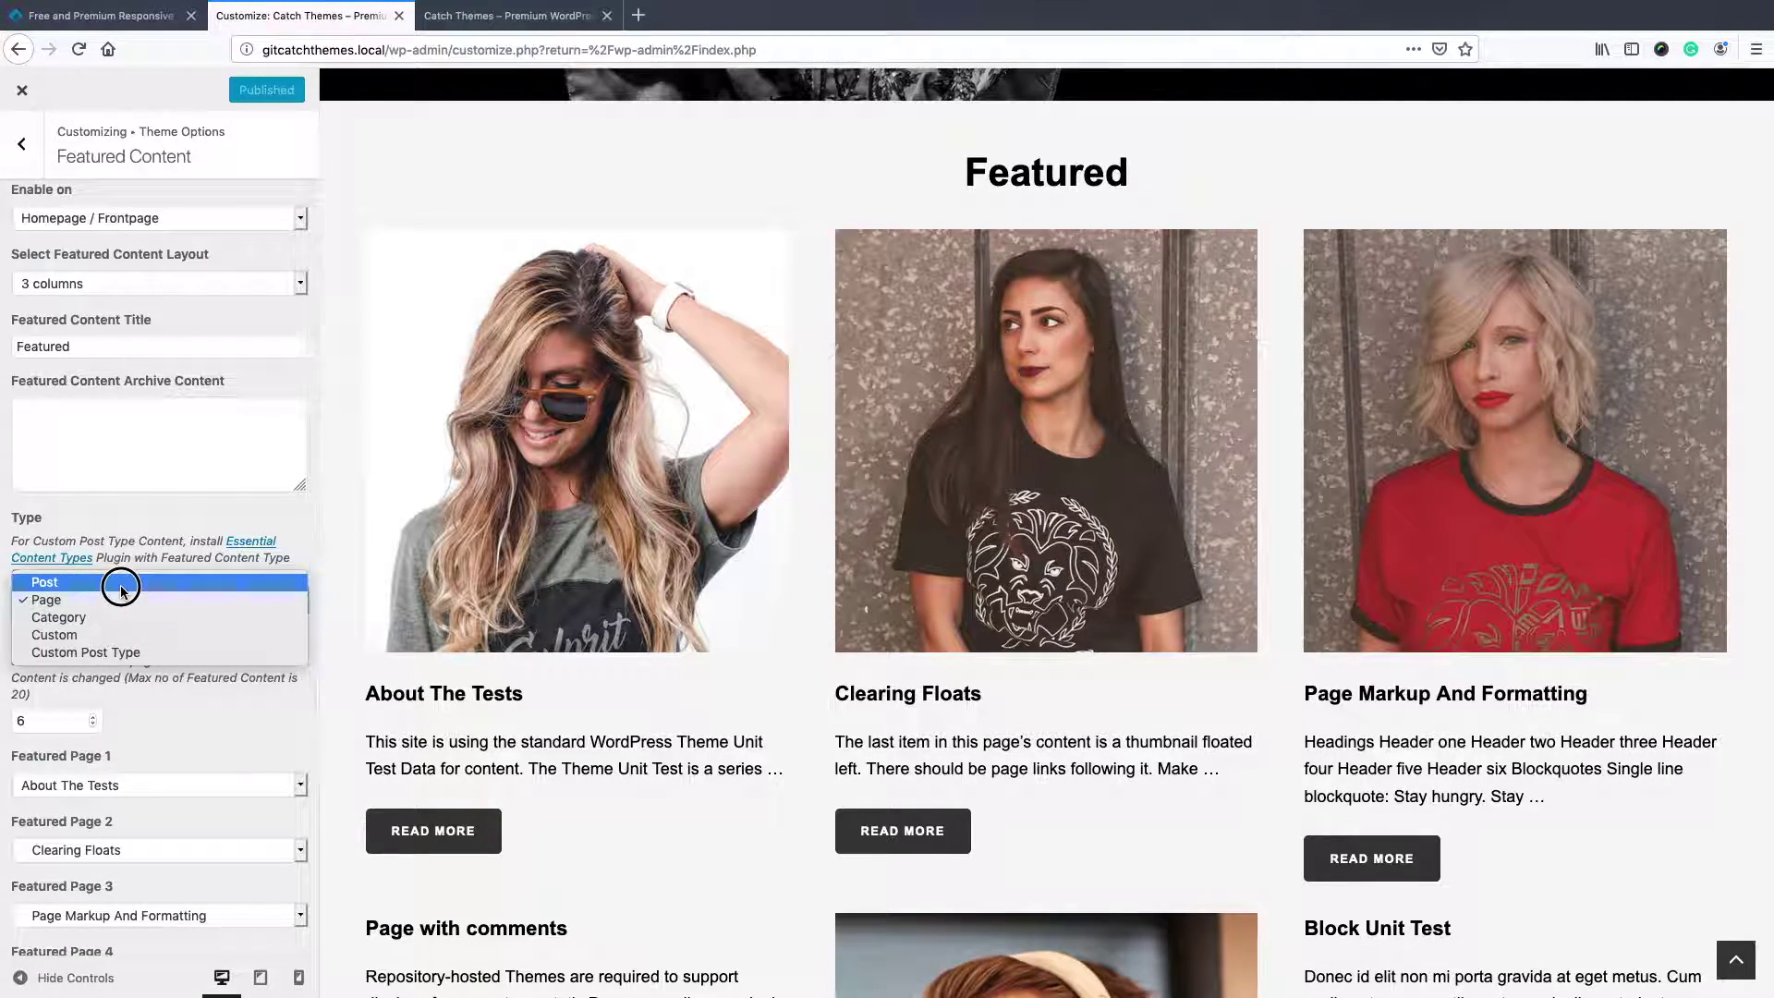
click(120, 583)
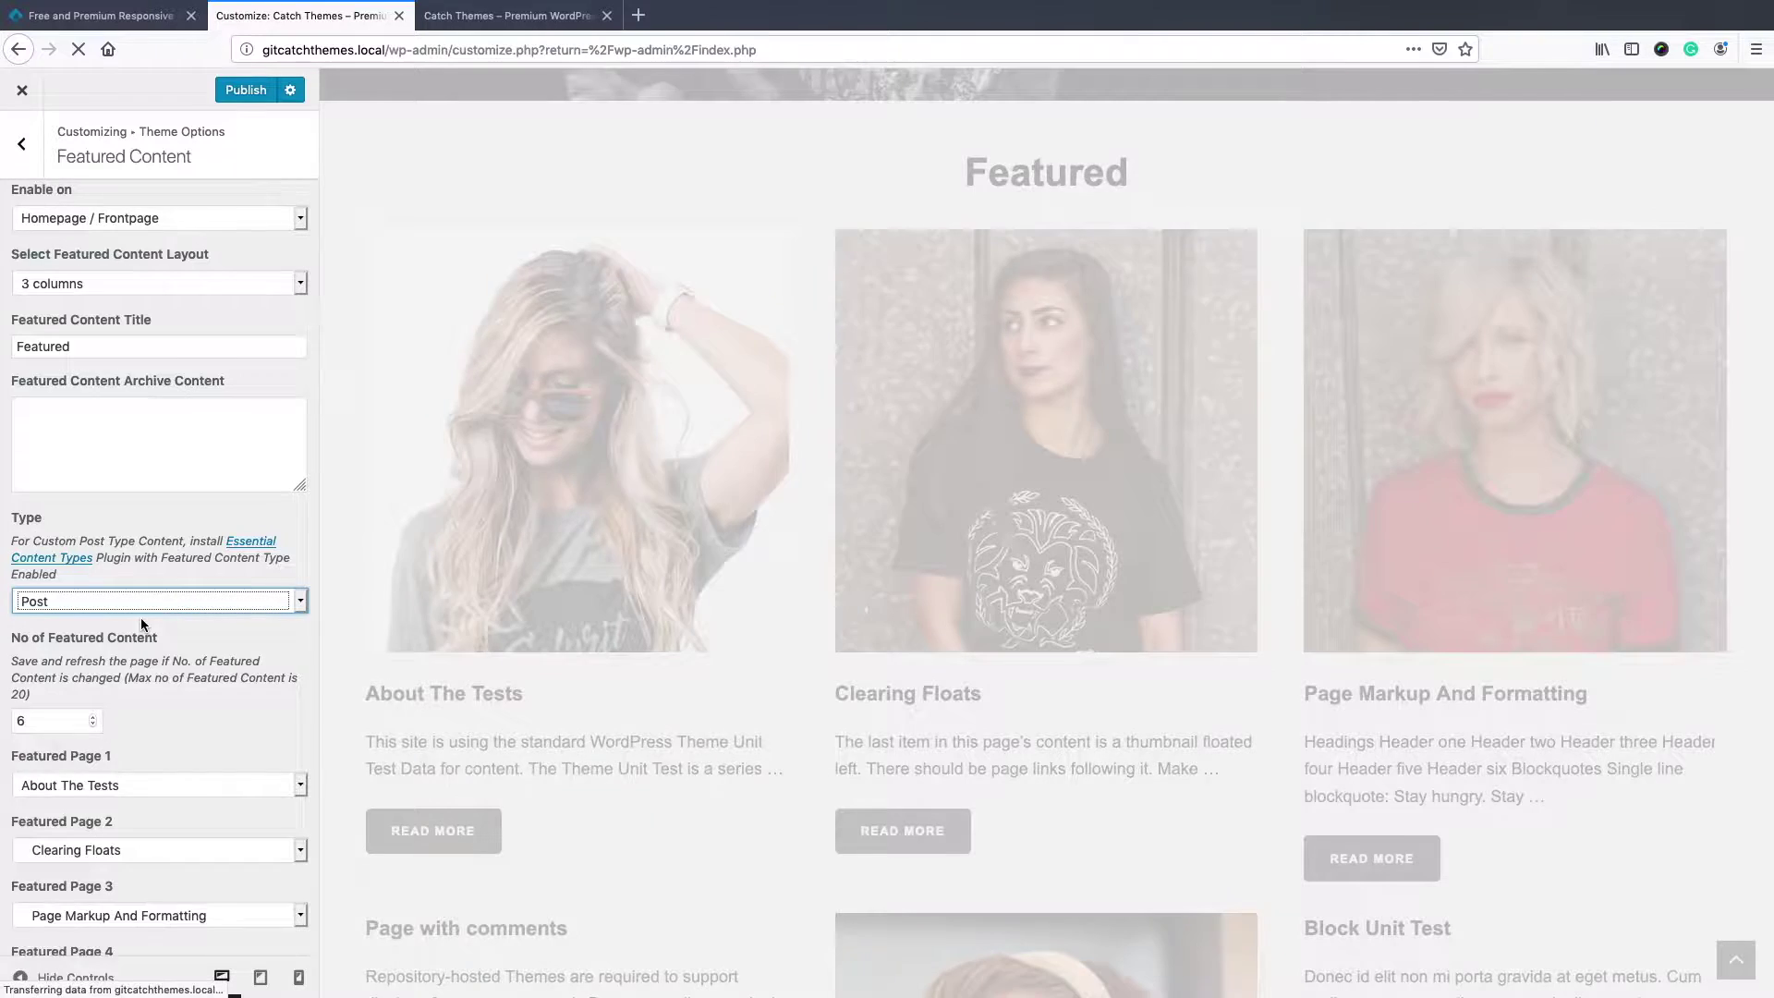
scroll(178, 648, down, 4)
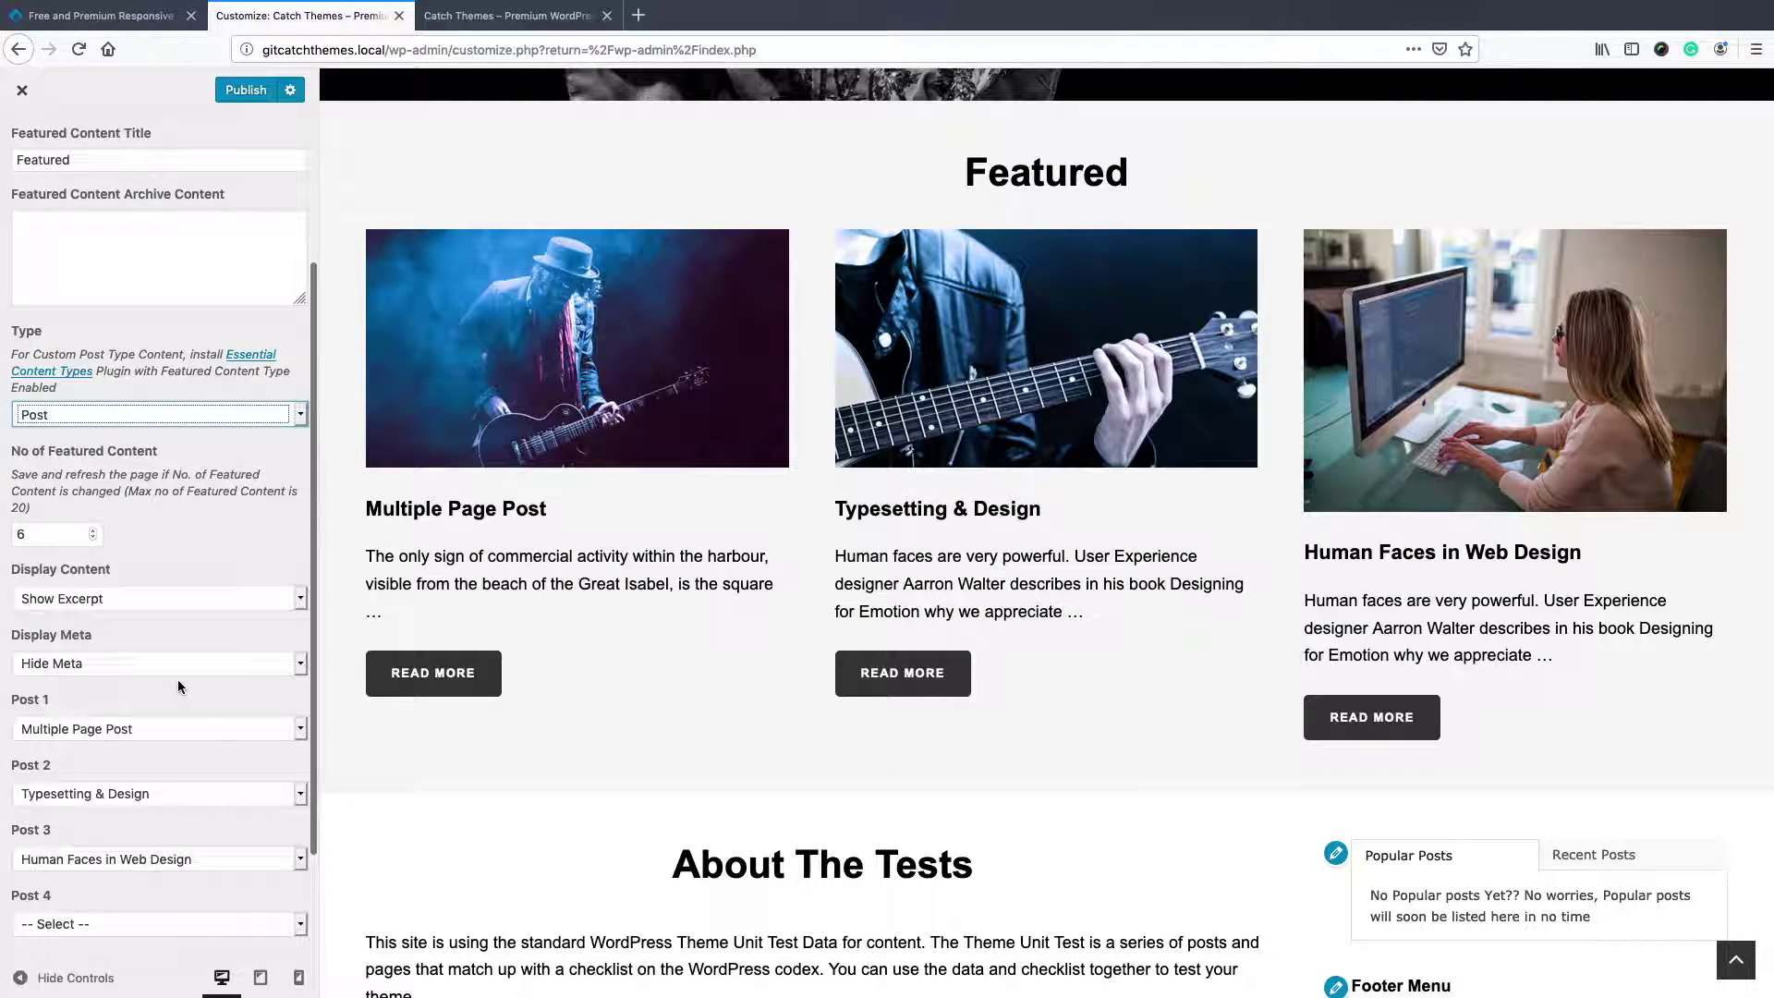
click(139, 730)
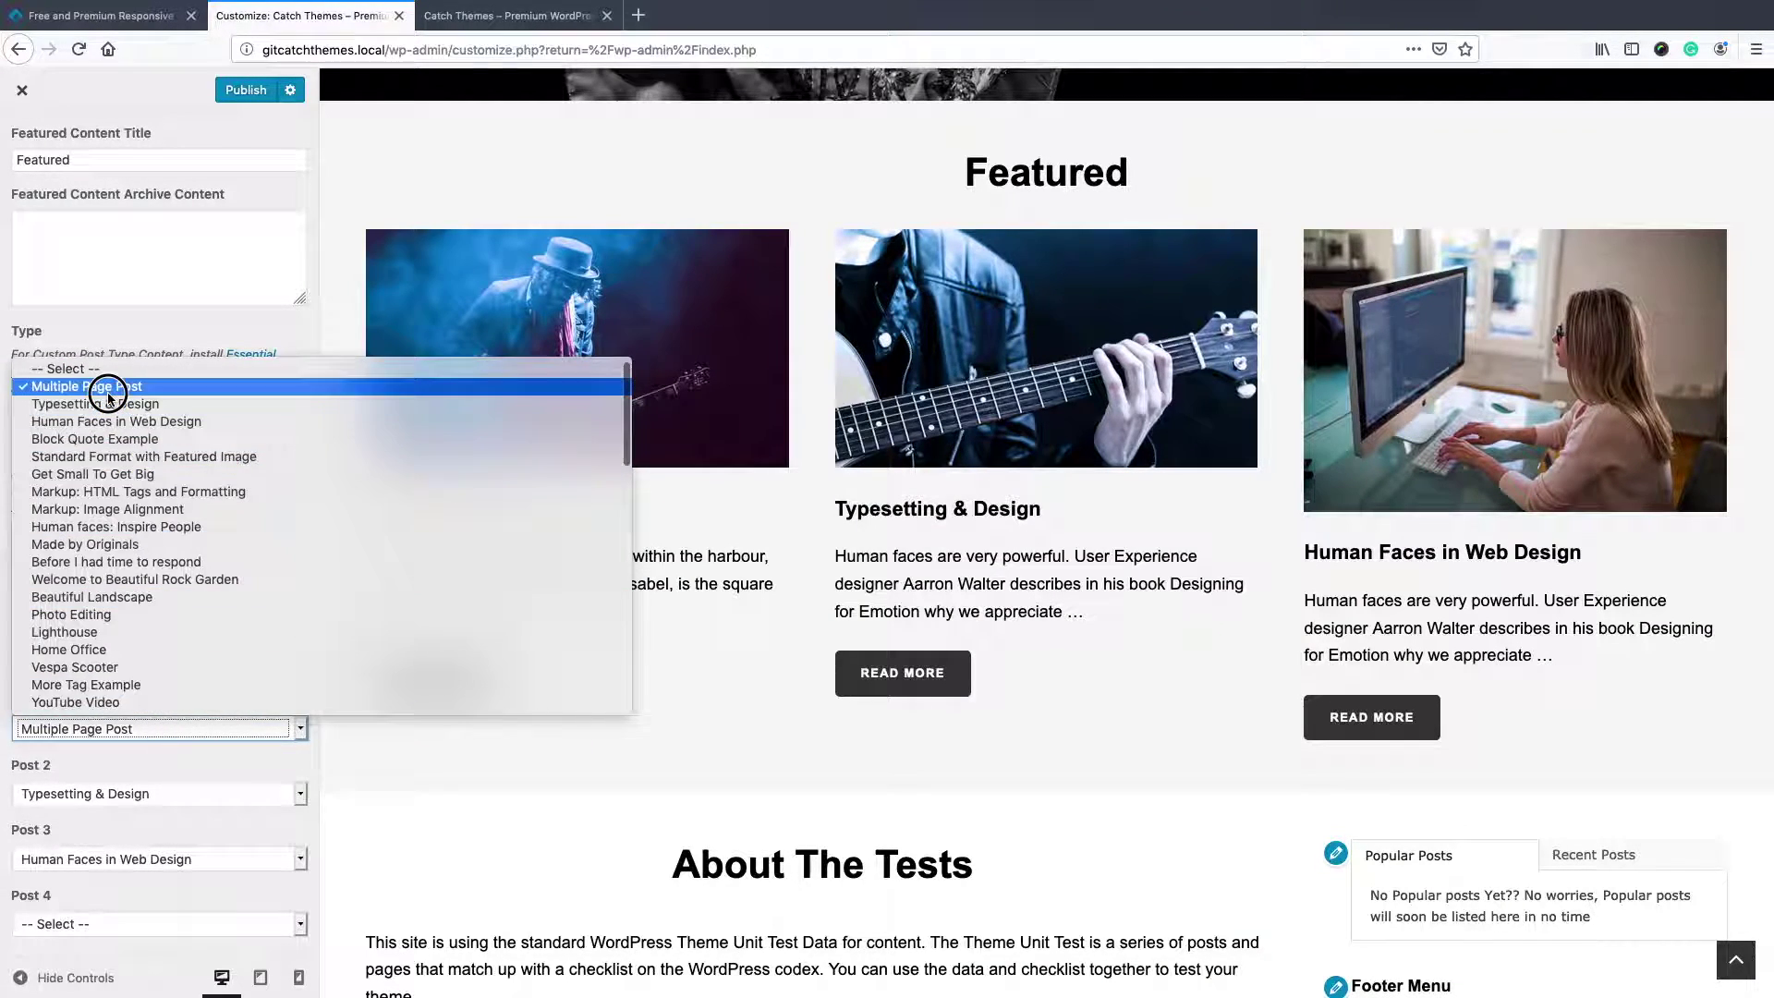
click(99, 386)
click(96, 859)
click(125, 550)
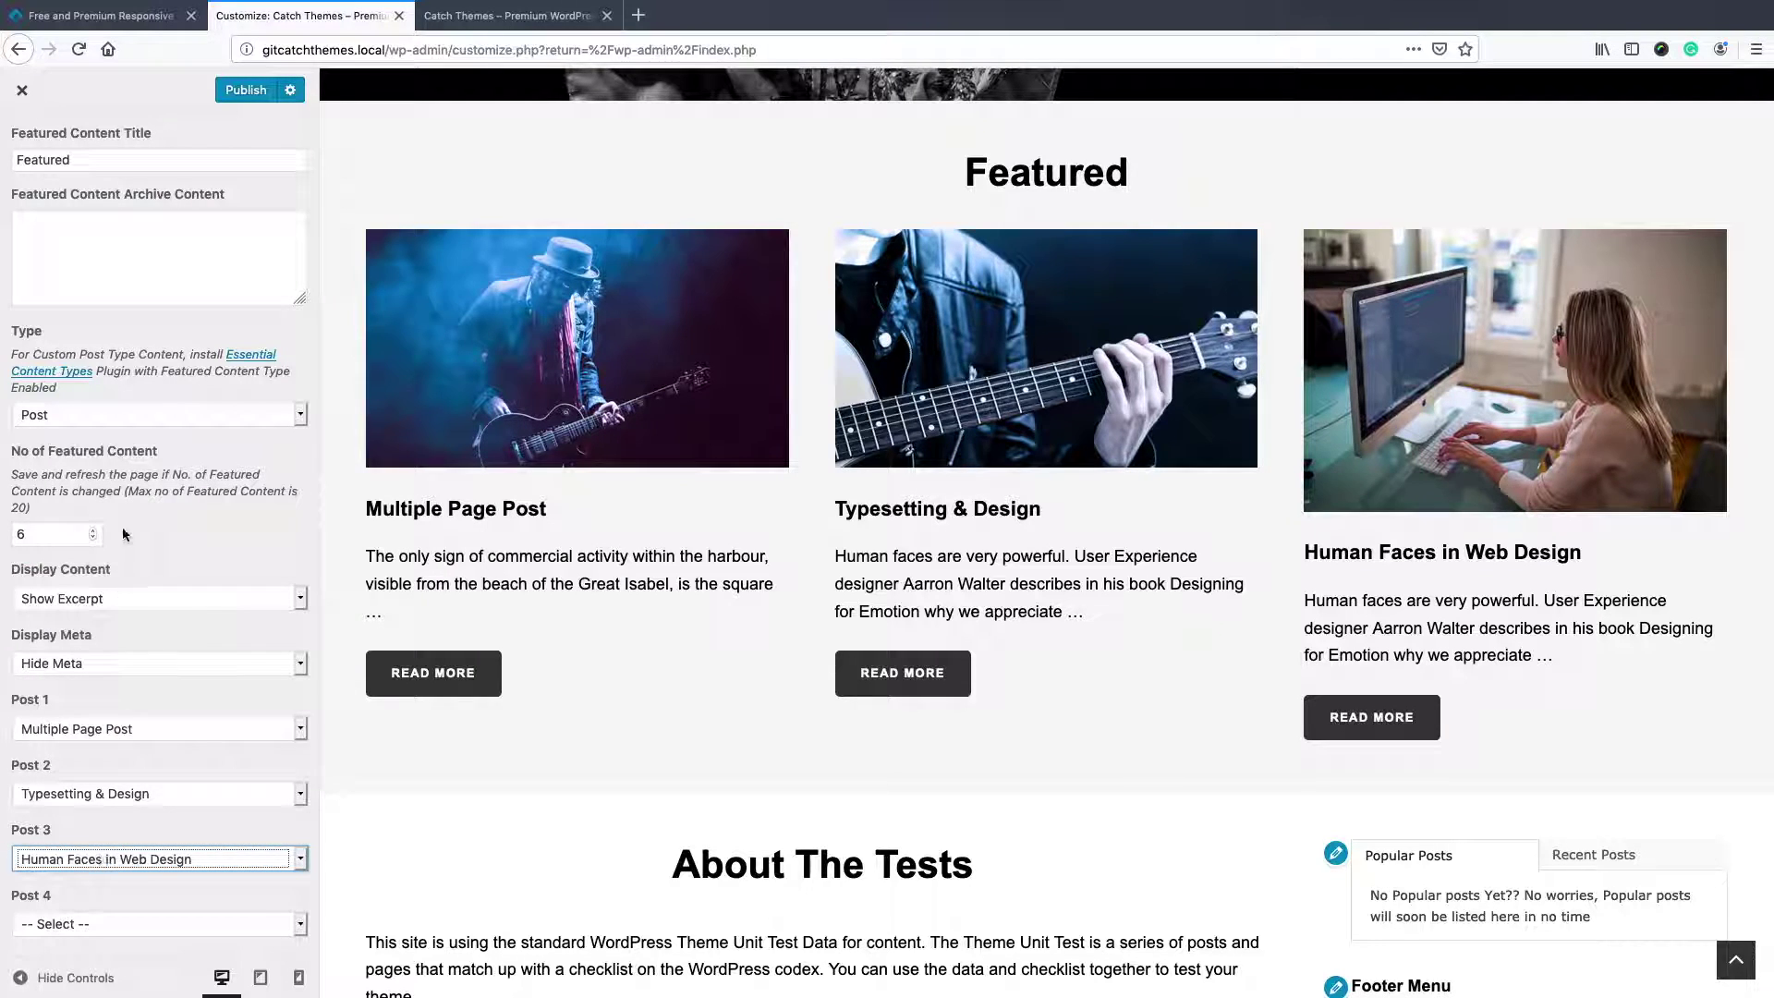
scroll(158, 614, up, 2)
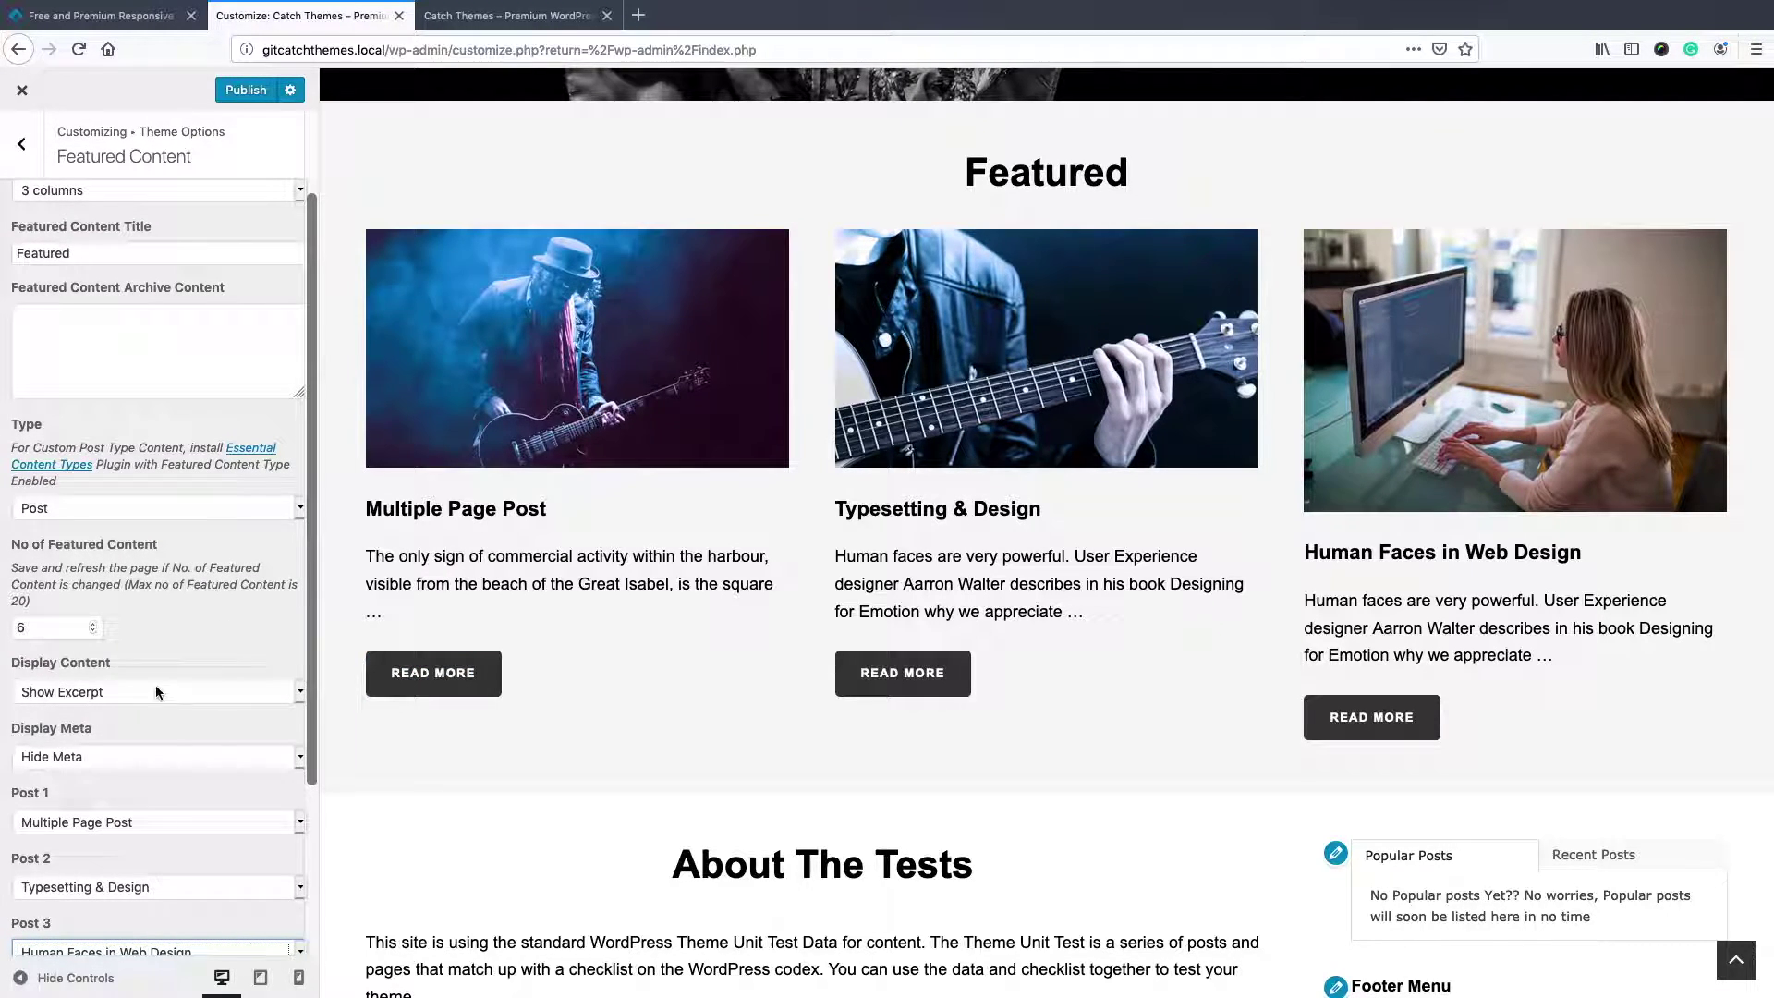
Set Display Content to Full Content, then change it to Hide Content
click(60, 663)
click(132, 672)
drag(132, 671, 11, 667)
click(90, 694)
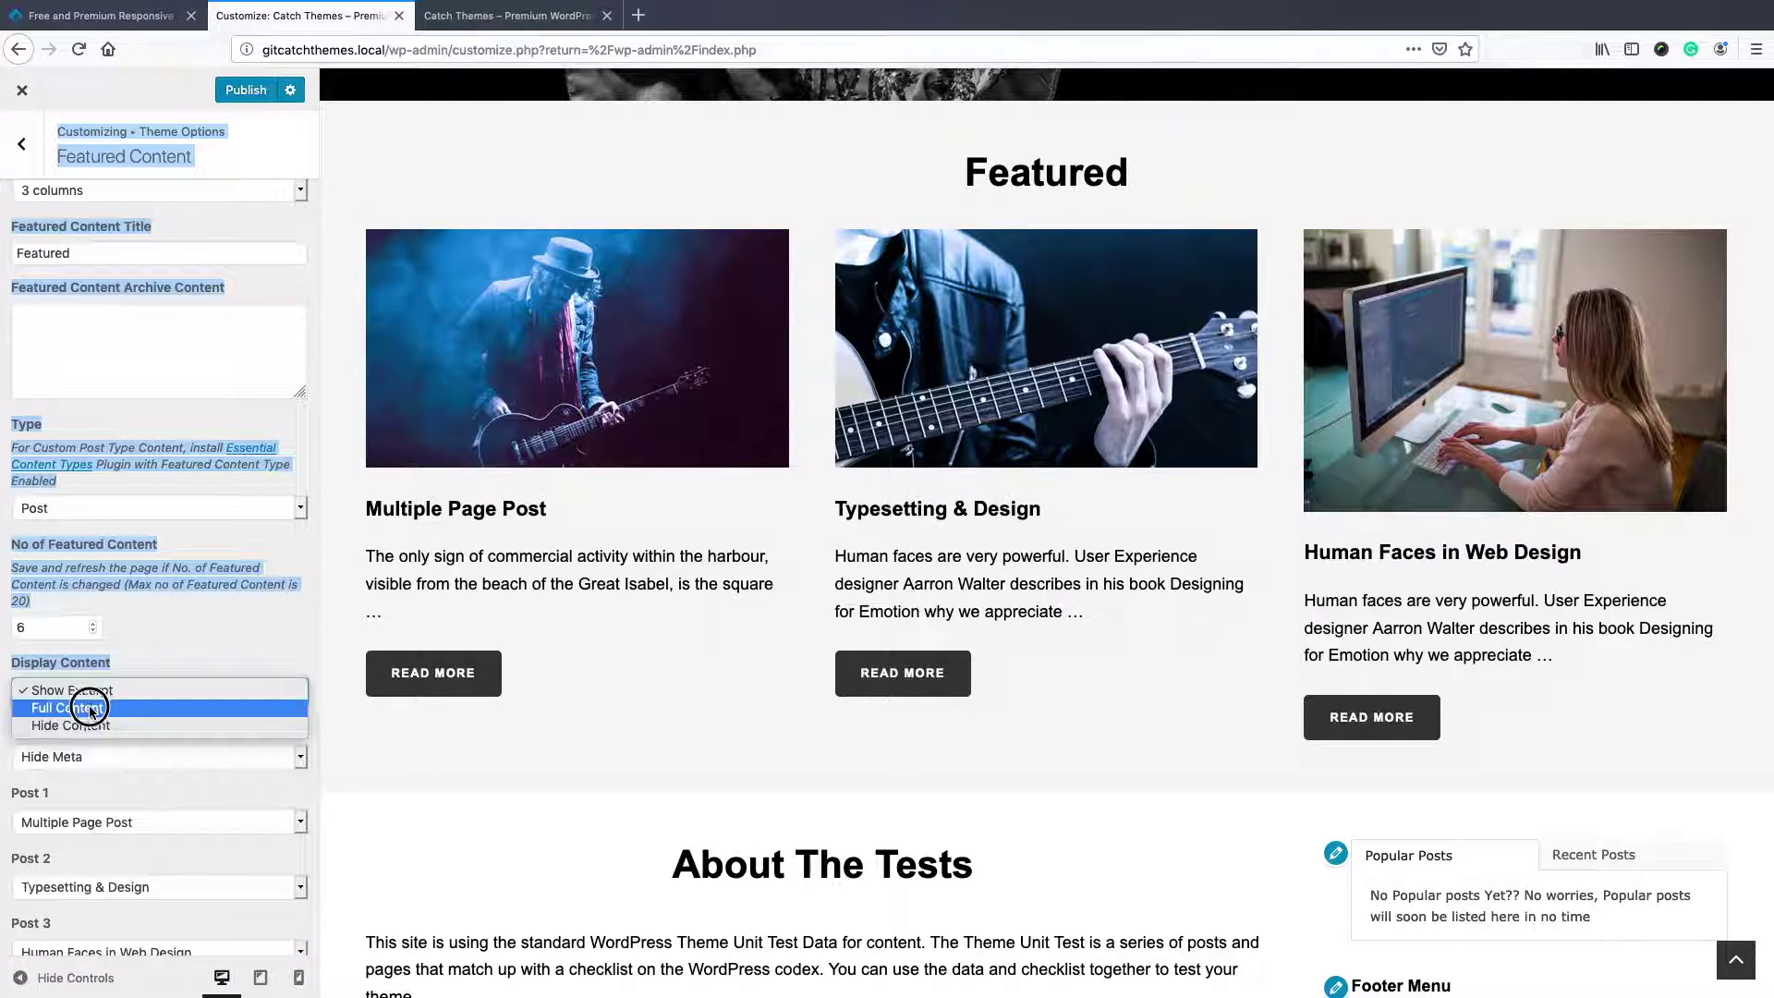
click(87, 709)
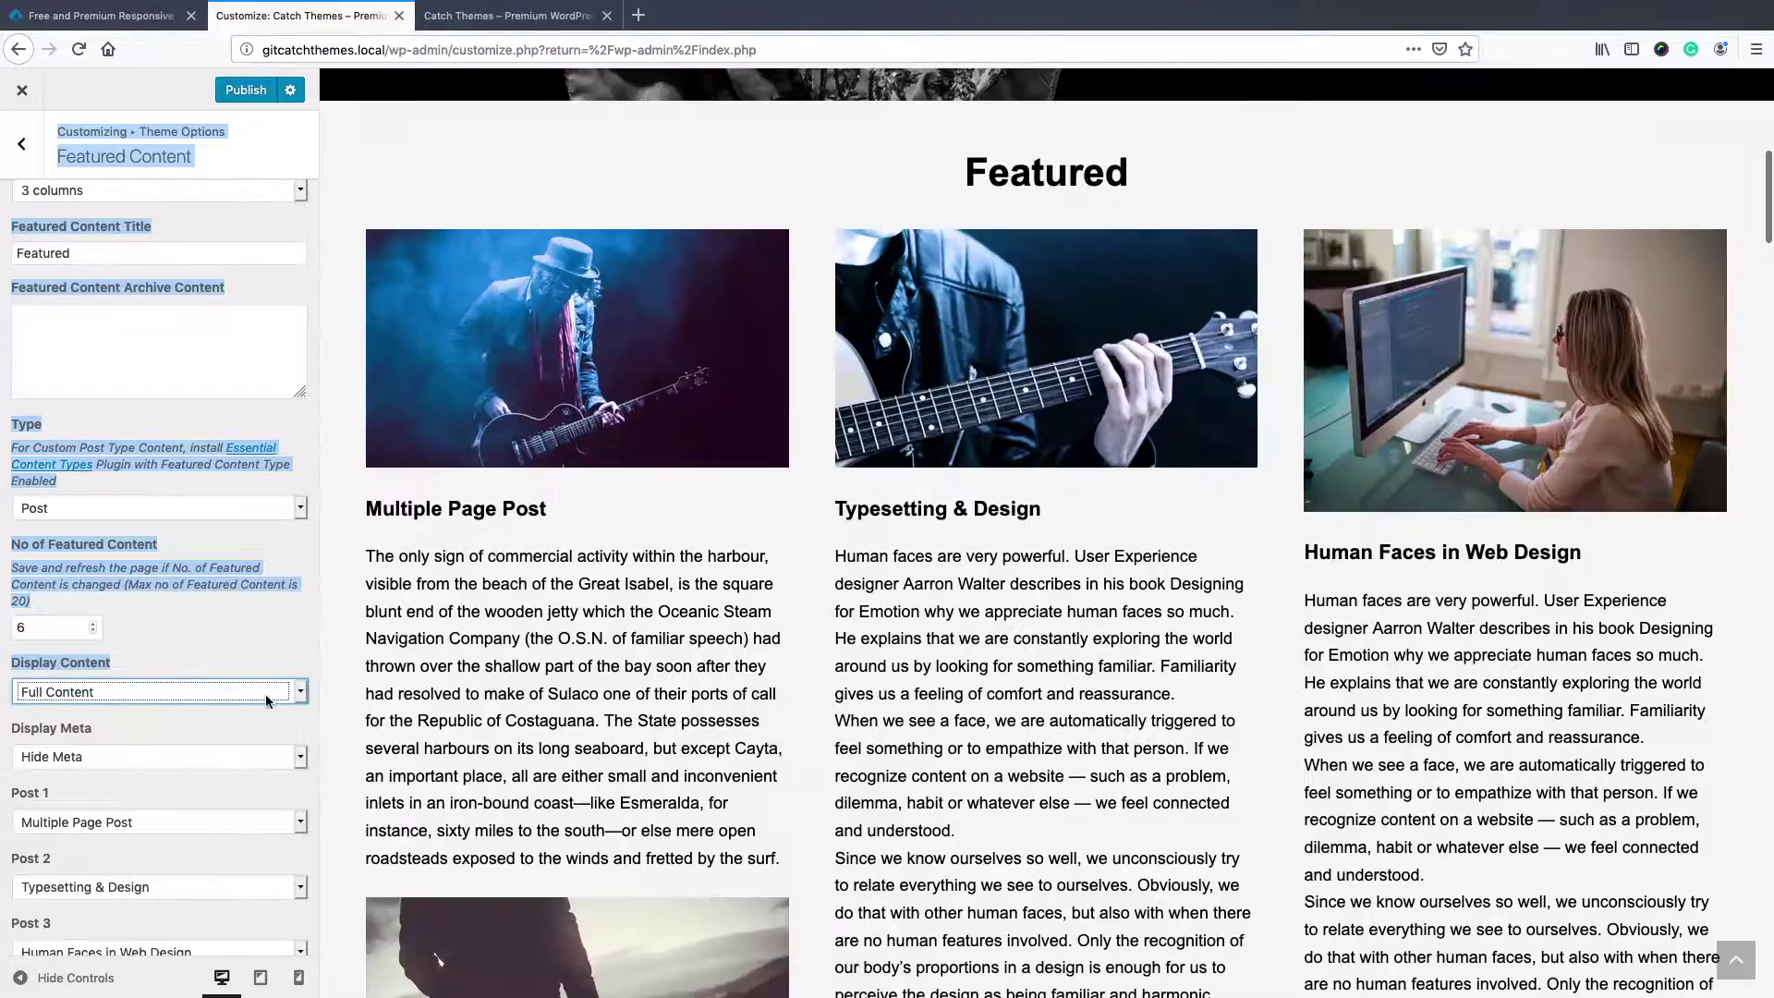
click(197, 692)
click(190, 707)
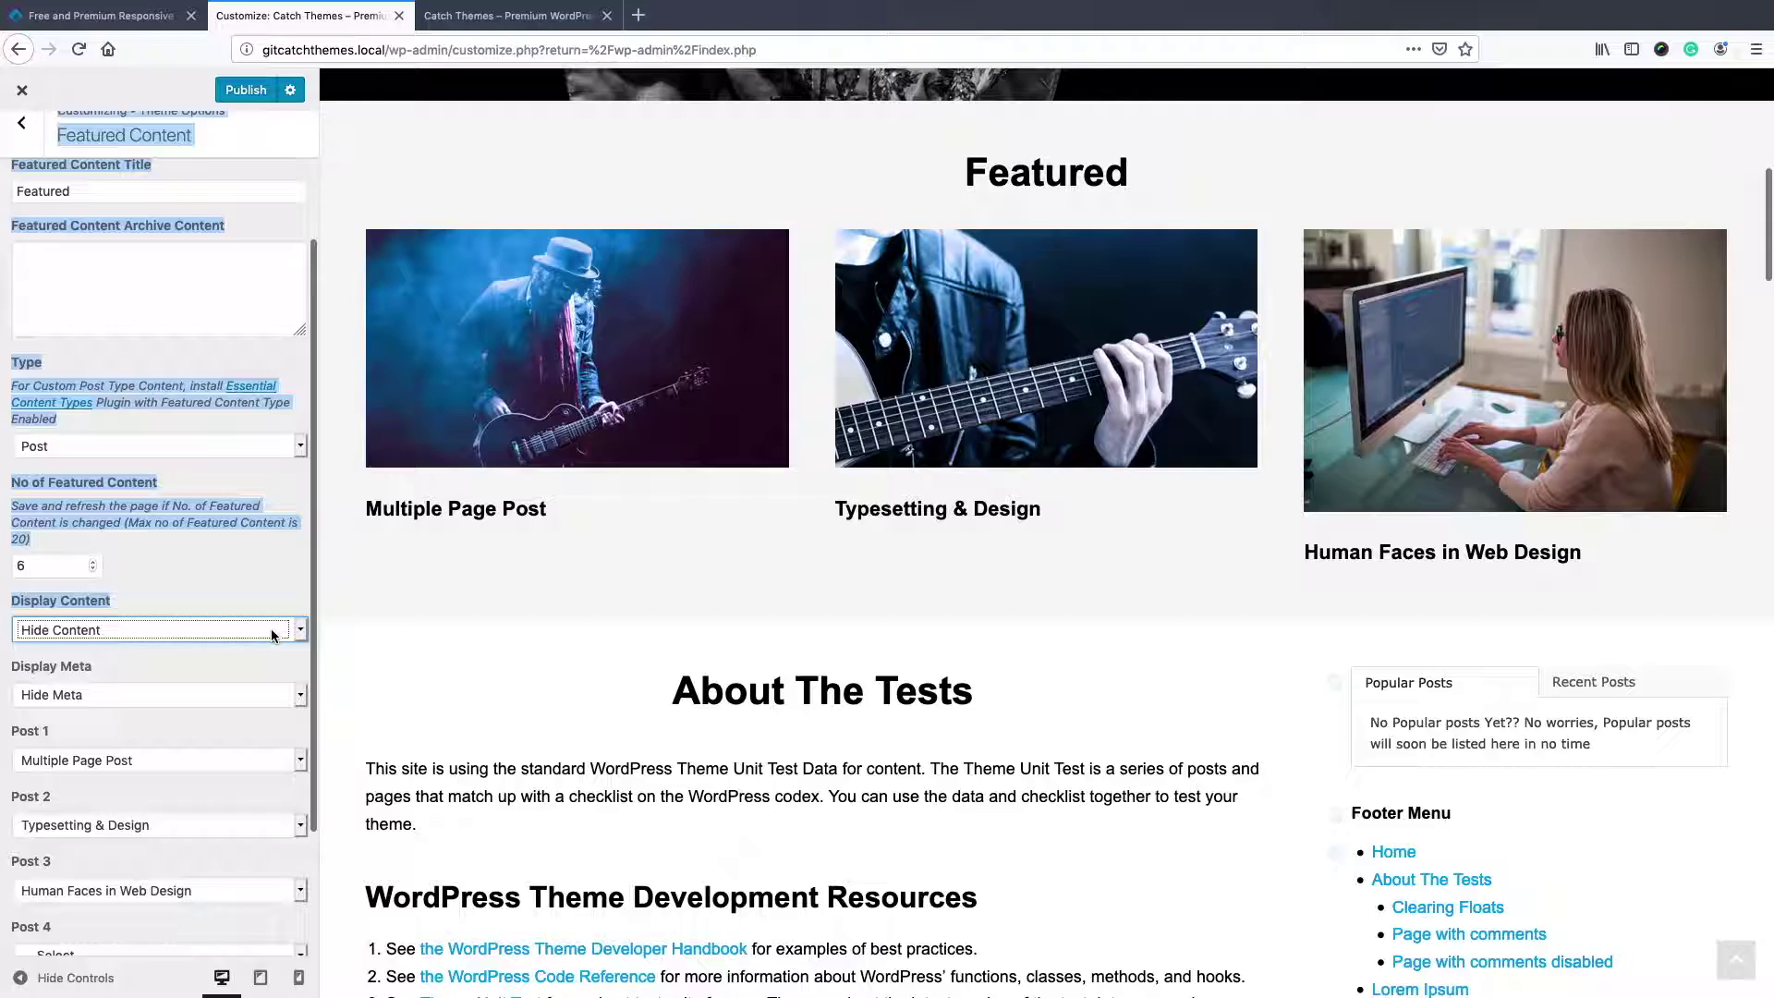
Set Display Content back to Show Excerpt
scroll(270, 629, down, 2)
click(135, 569)
click(133, 524)
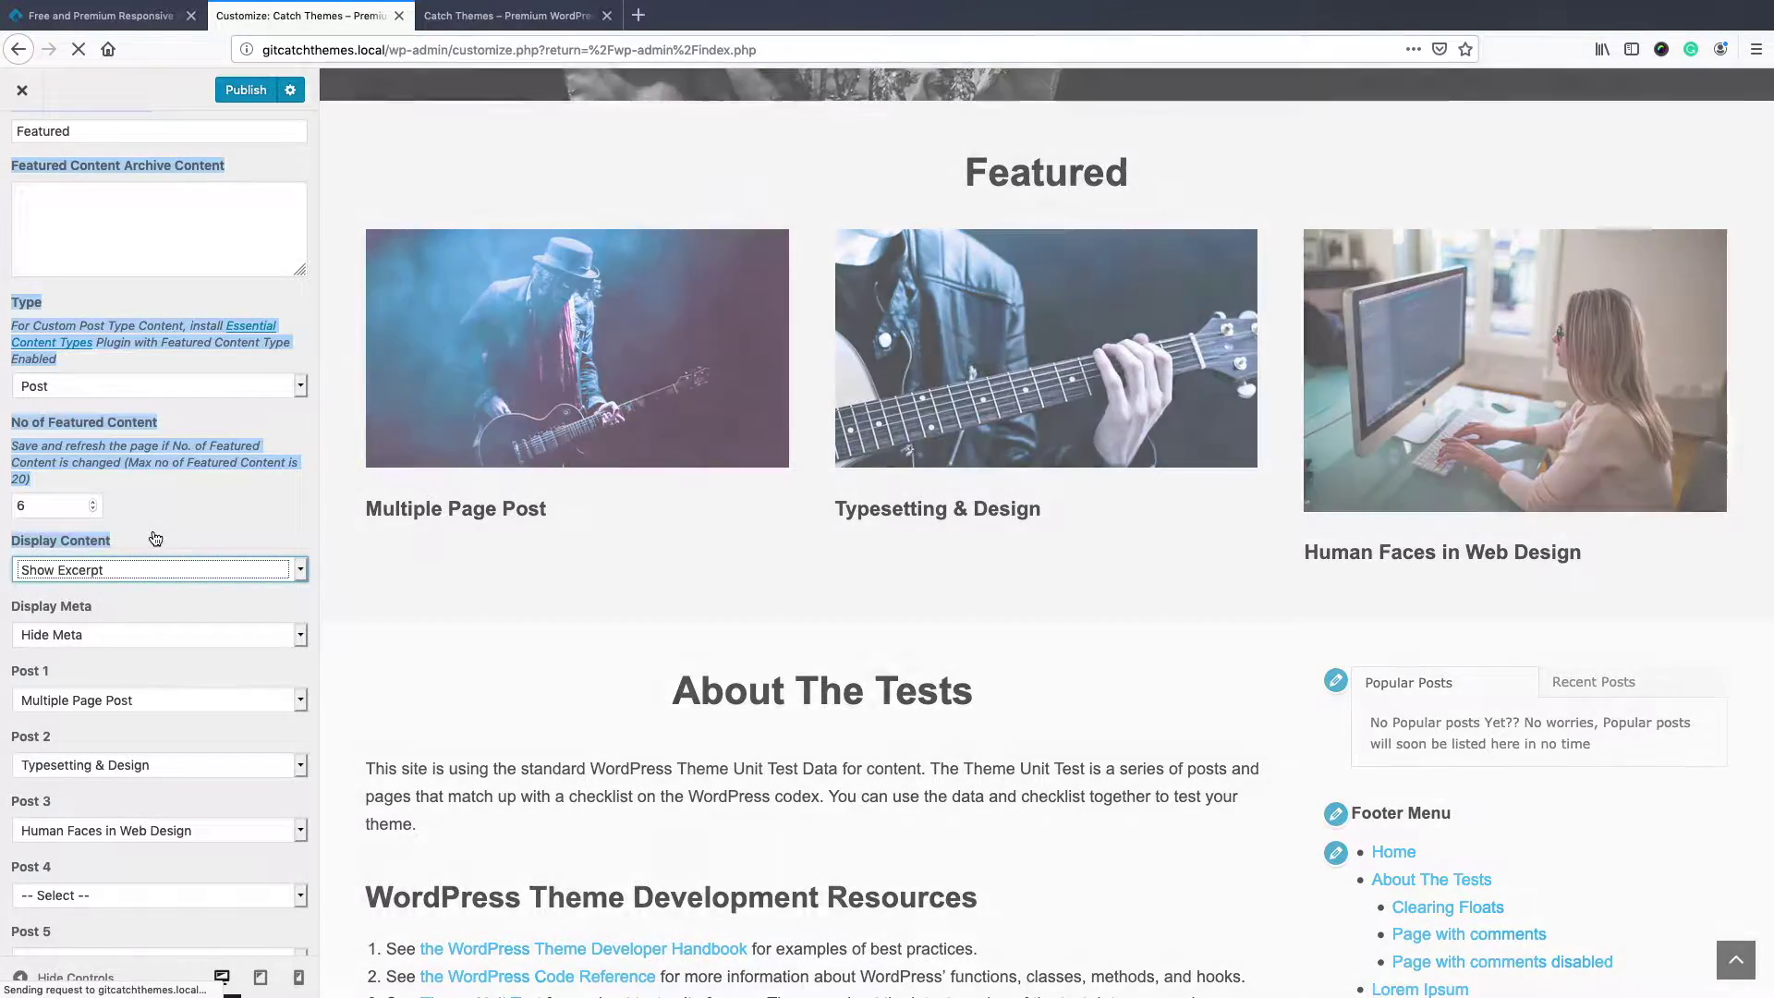
click(242, 519)
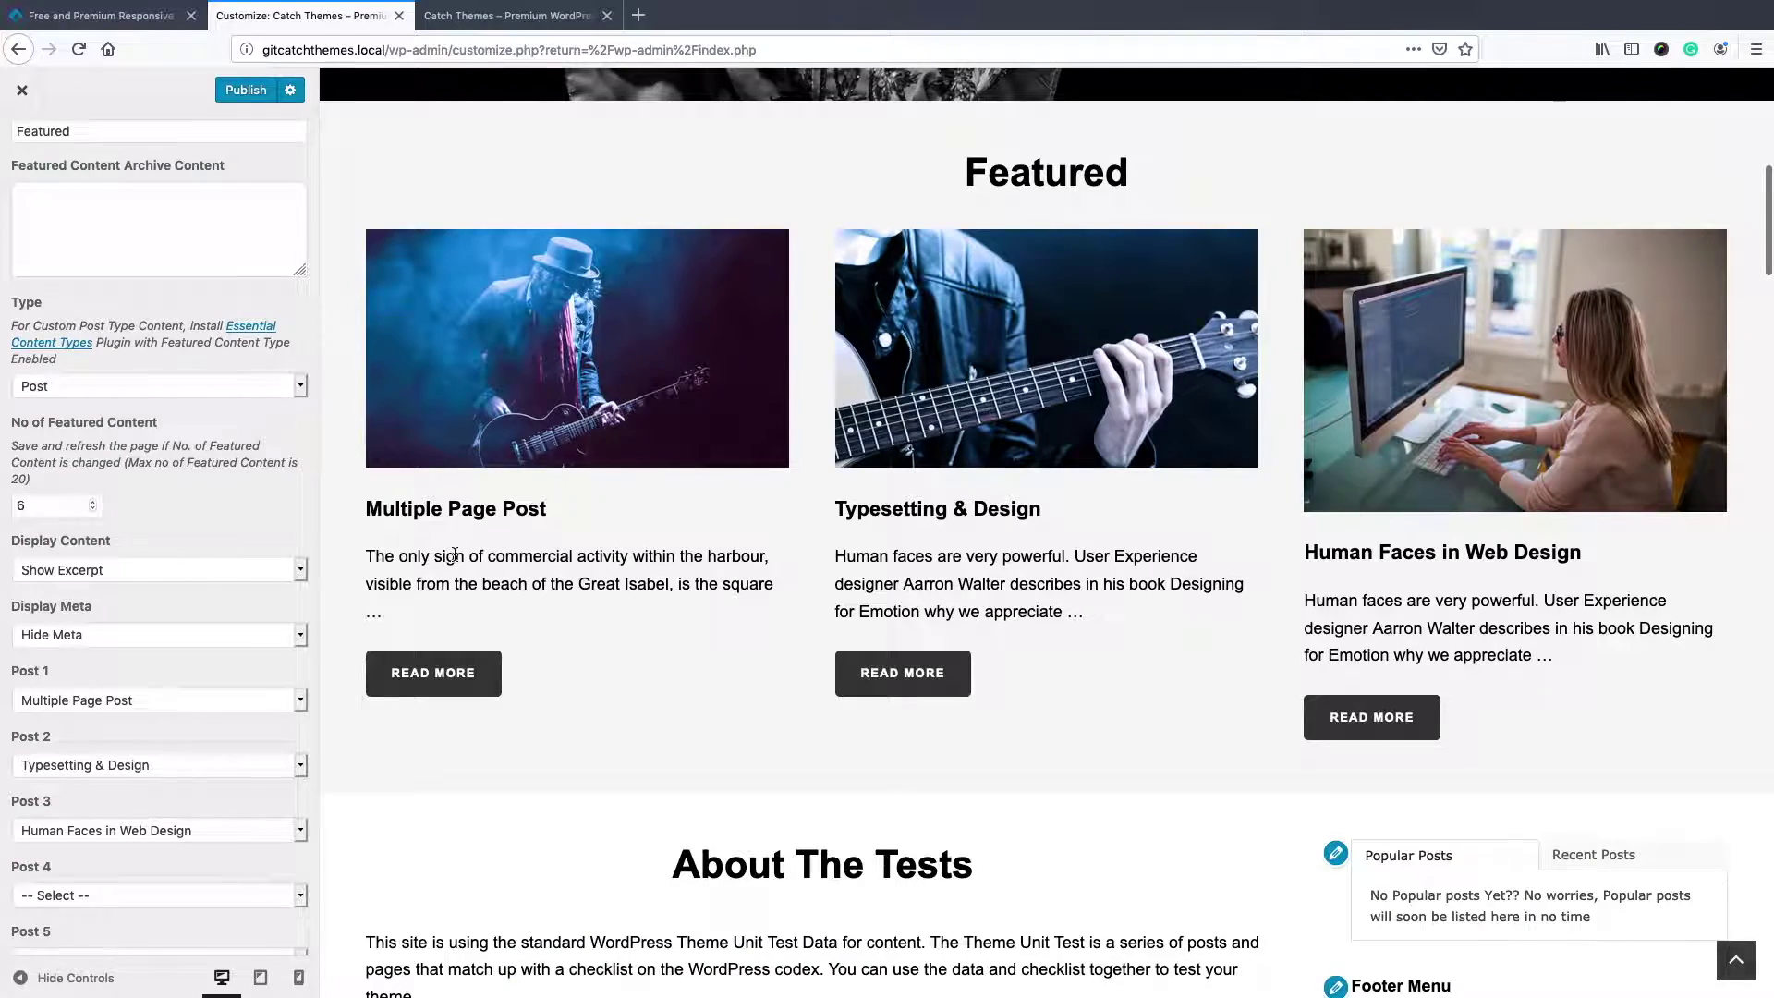
Switch Display Meta to Show Meta, then back to Hide Meta
click(152, 633)
click(150, 615)
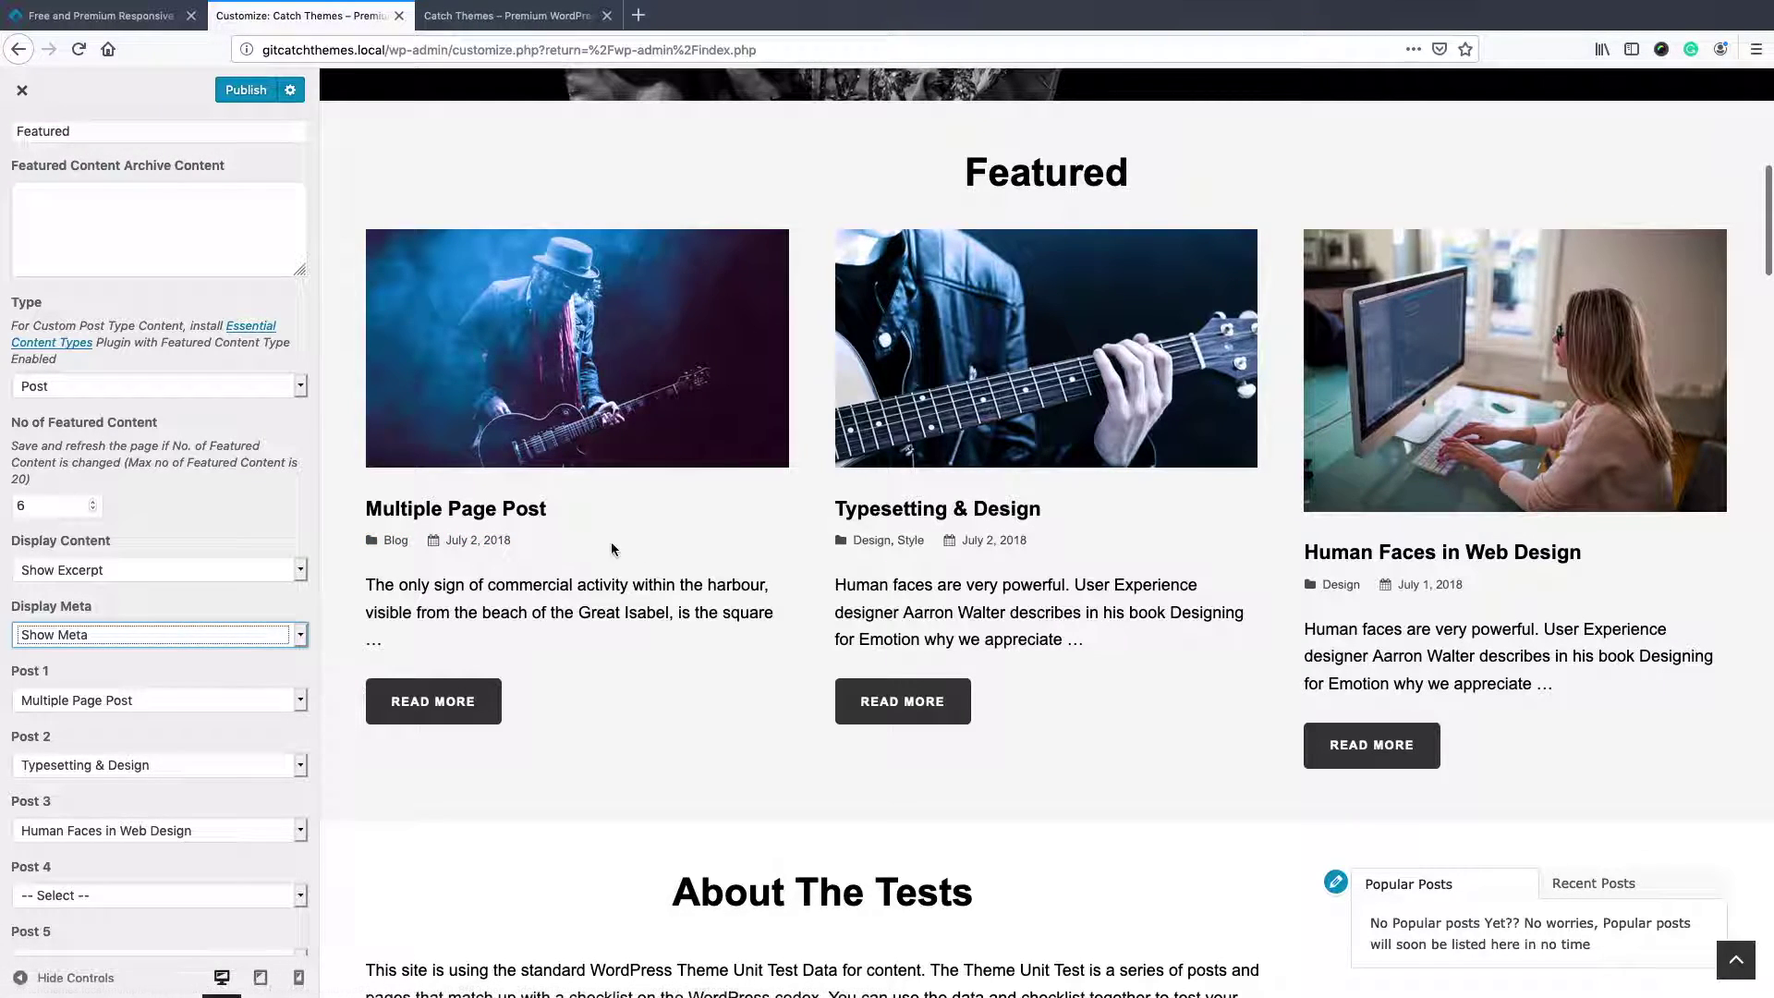
click(227, 633)
click(199, 648)
scroll(203, 645, down, 2)
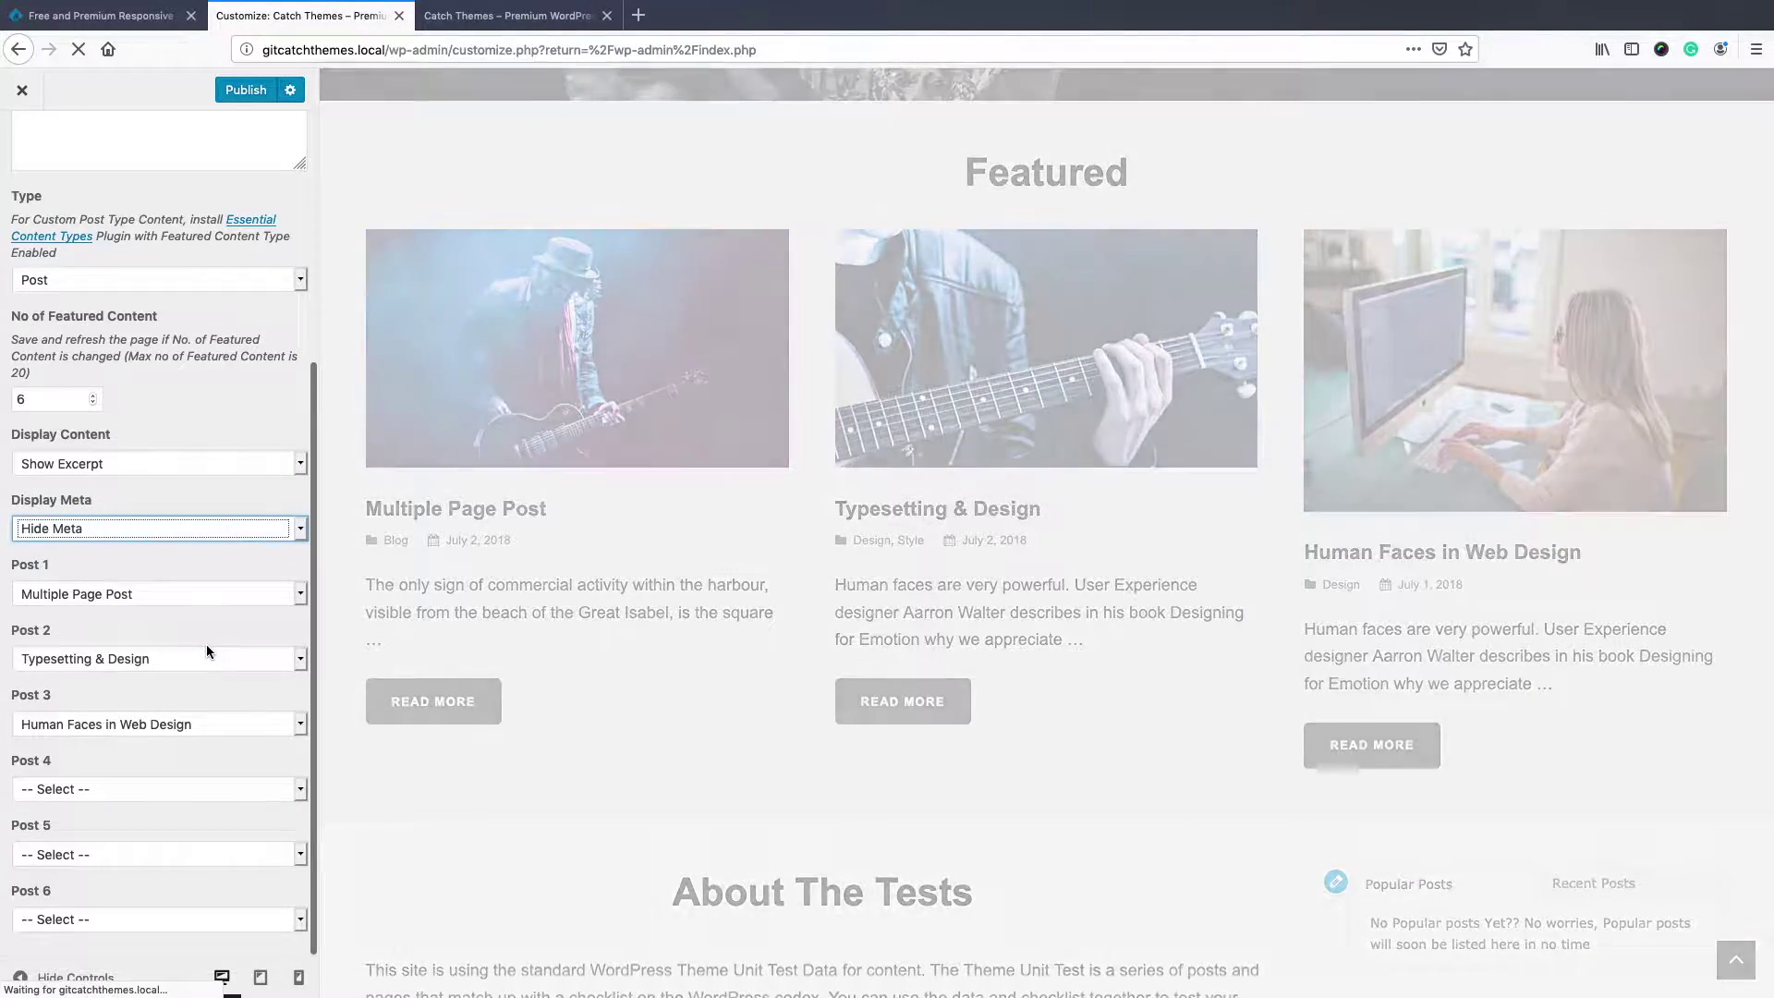
scroll(210, 642, down, 3)
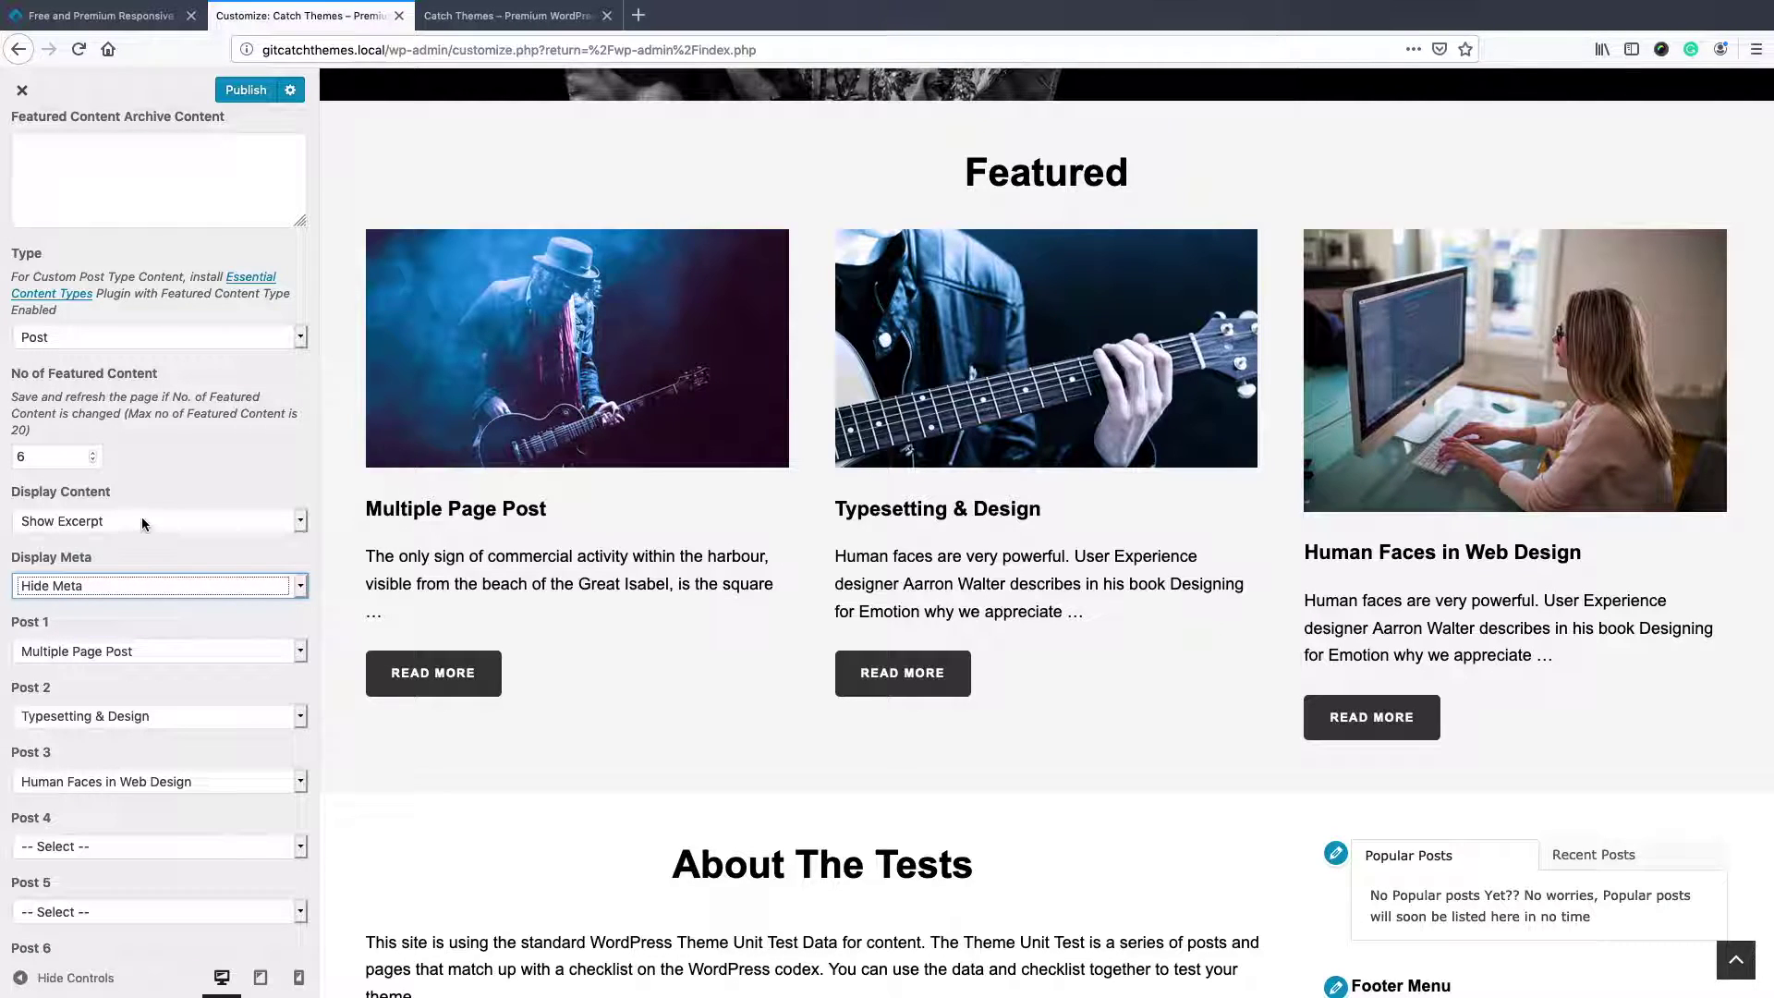
scroll(143, 514, up, 3)
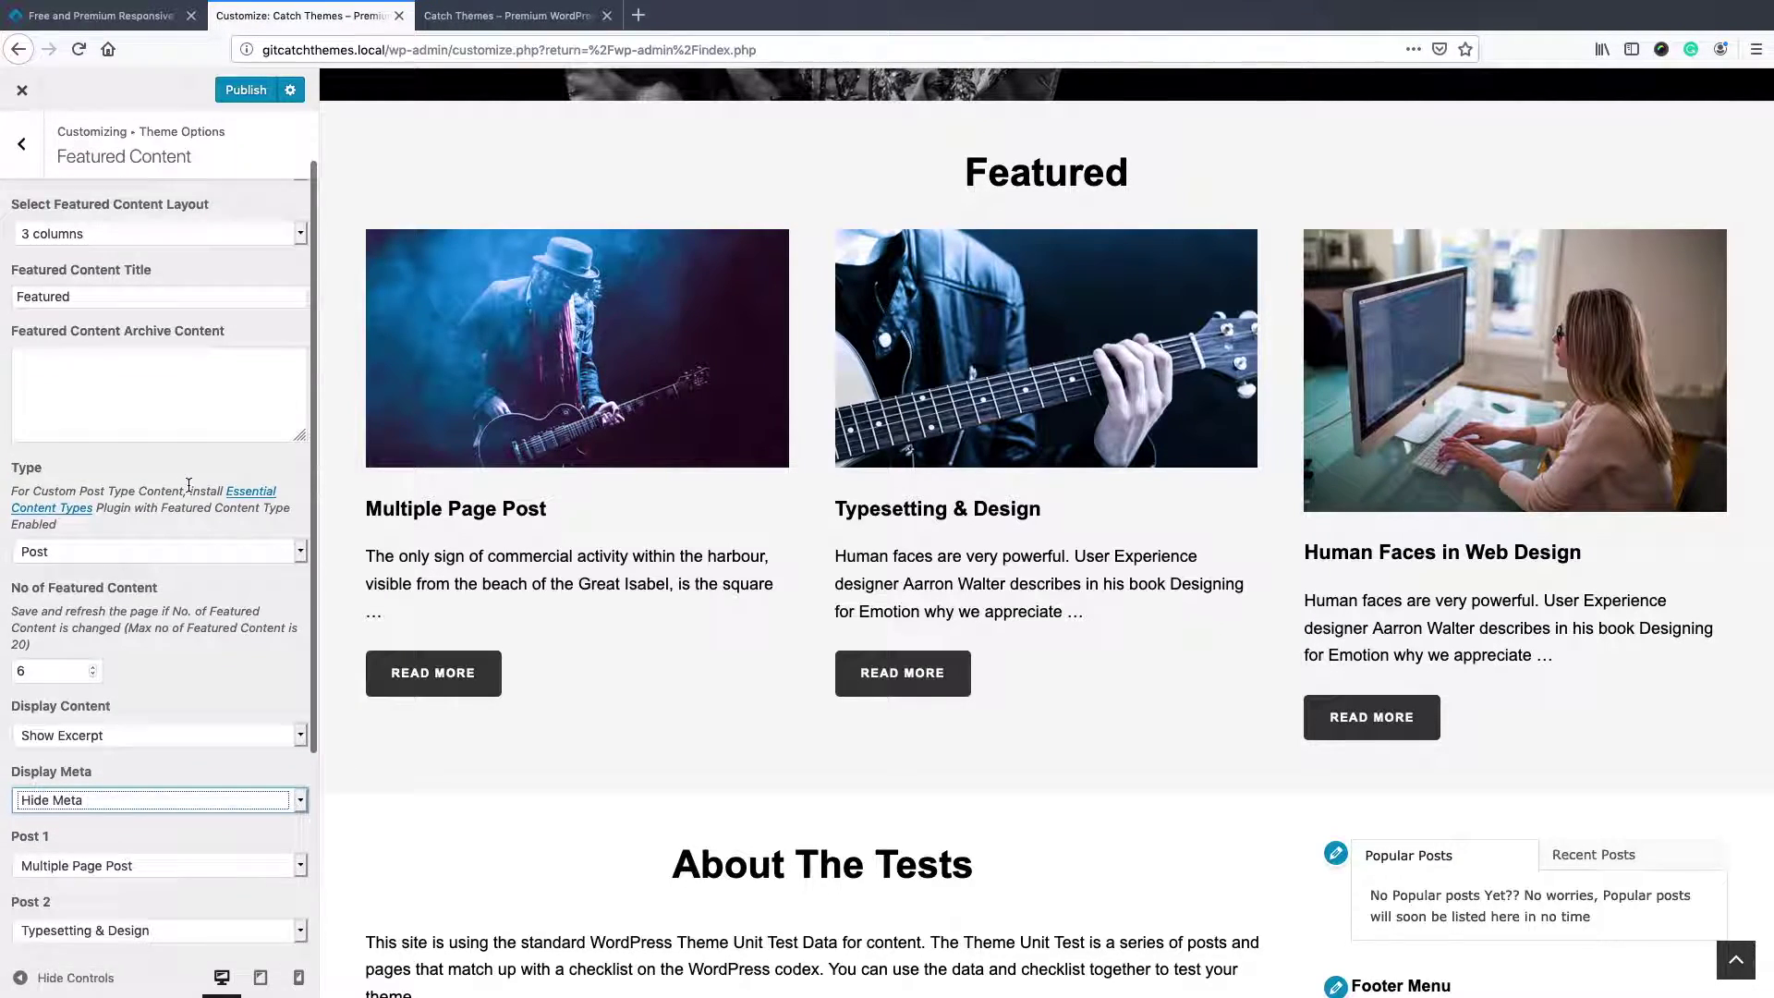
Set Type to Category, featuring posts from the Featured and Photography categories
click(151, 617)
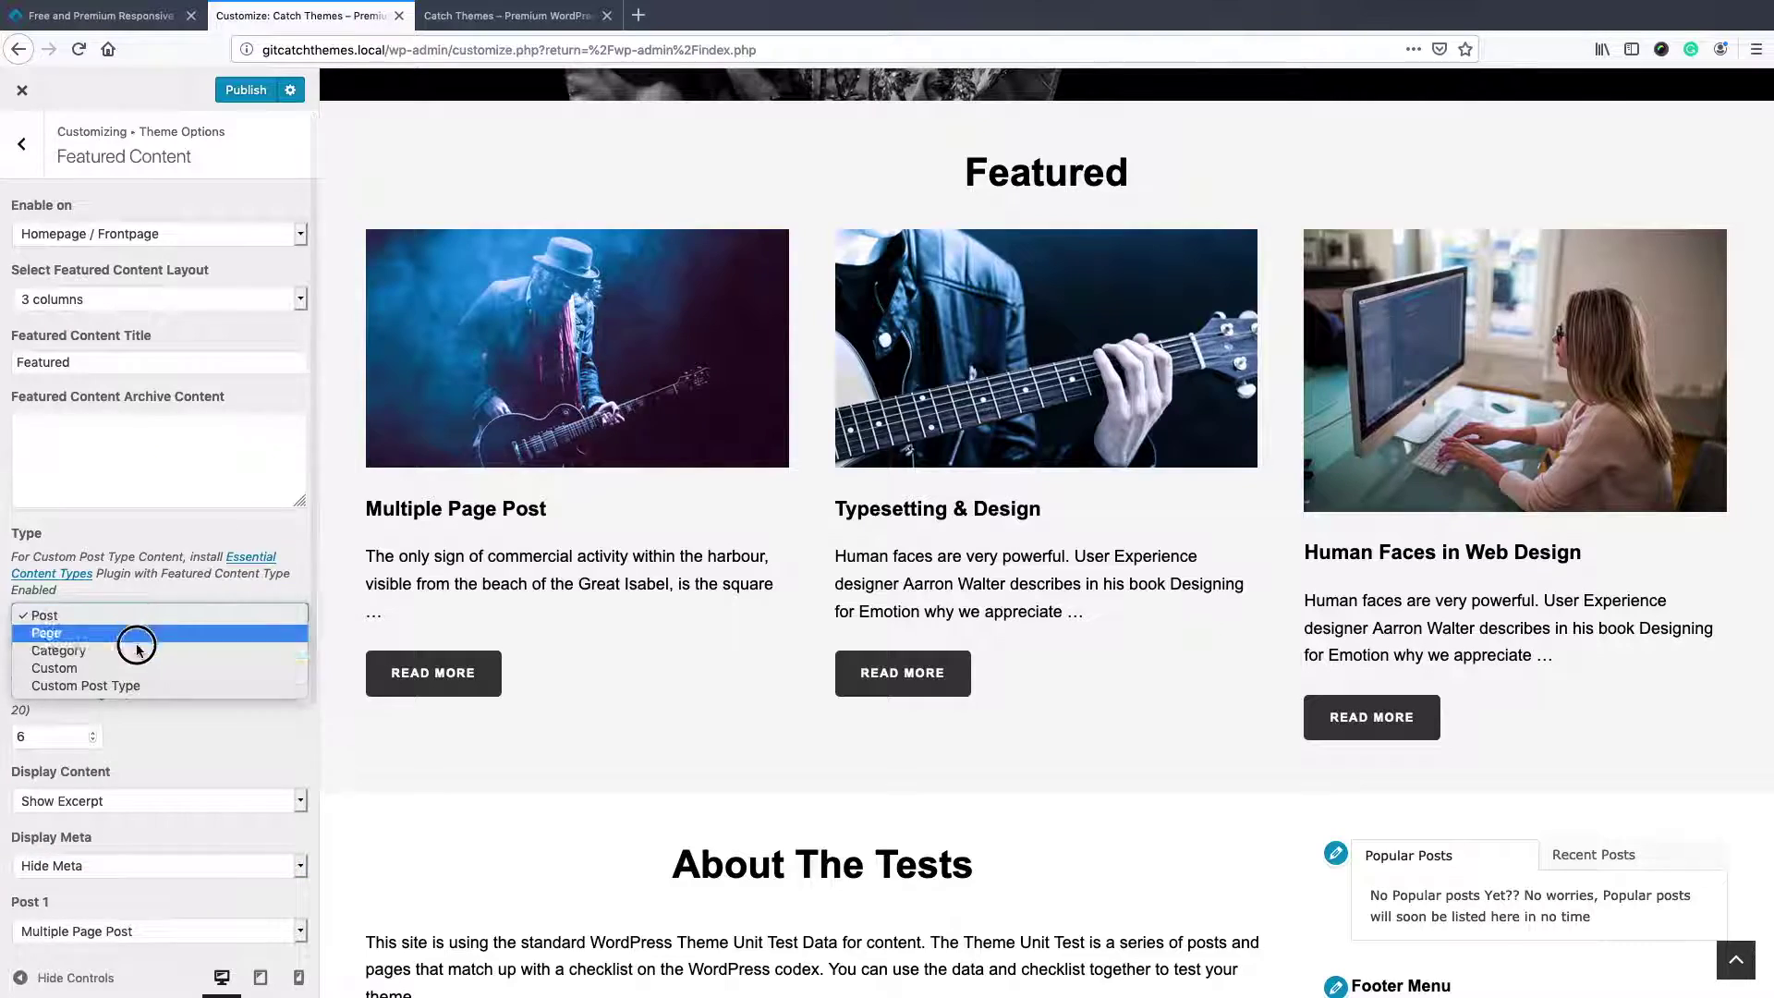
click(137, 655)
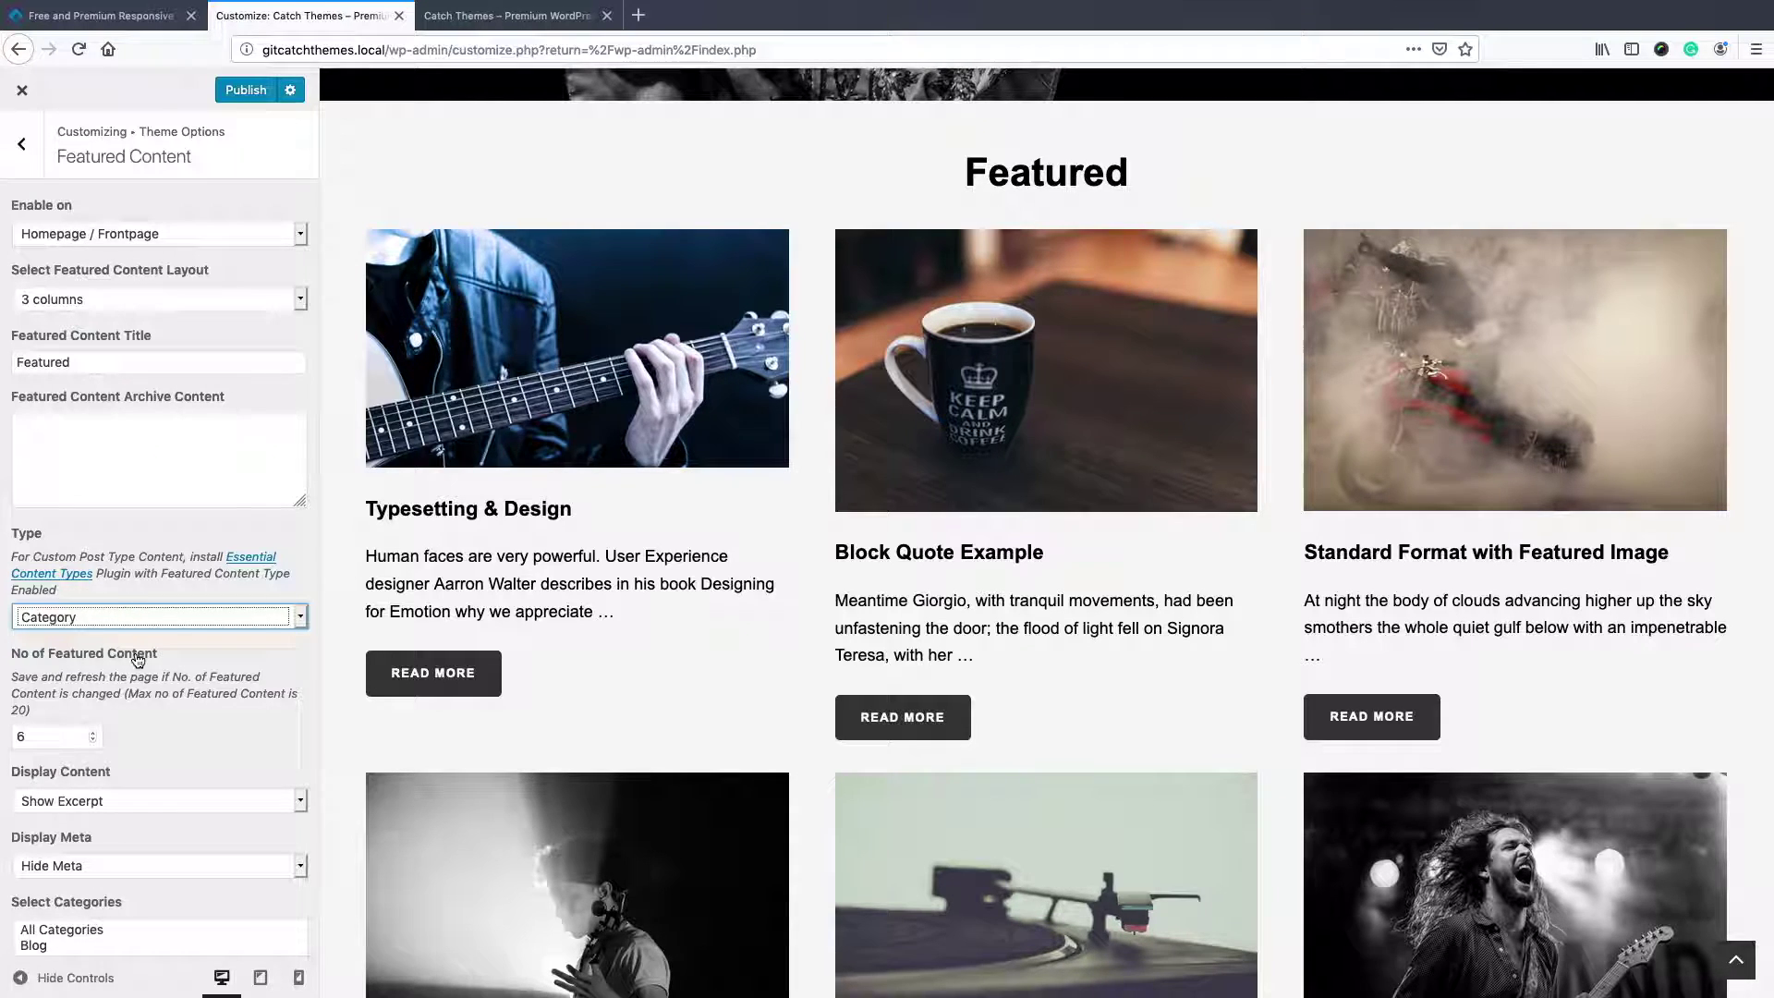
scroll(138, 656, down, 3)
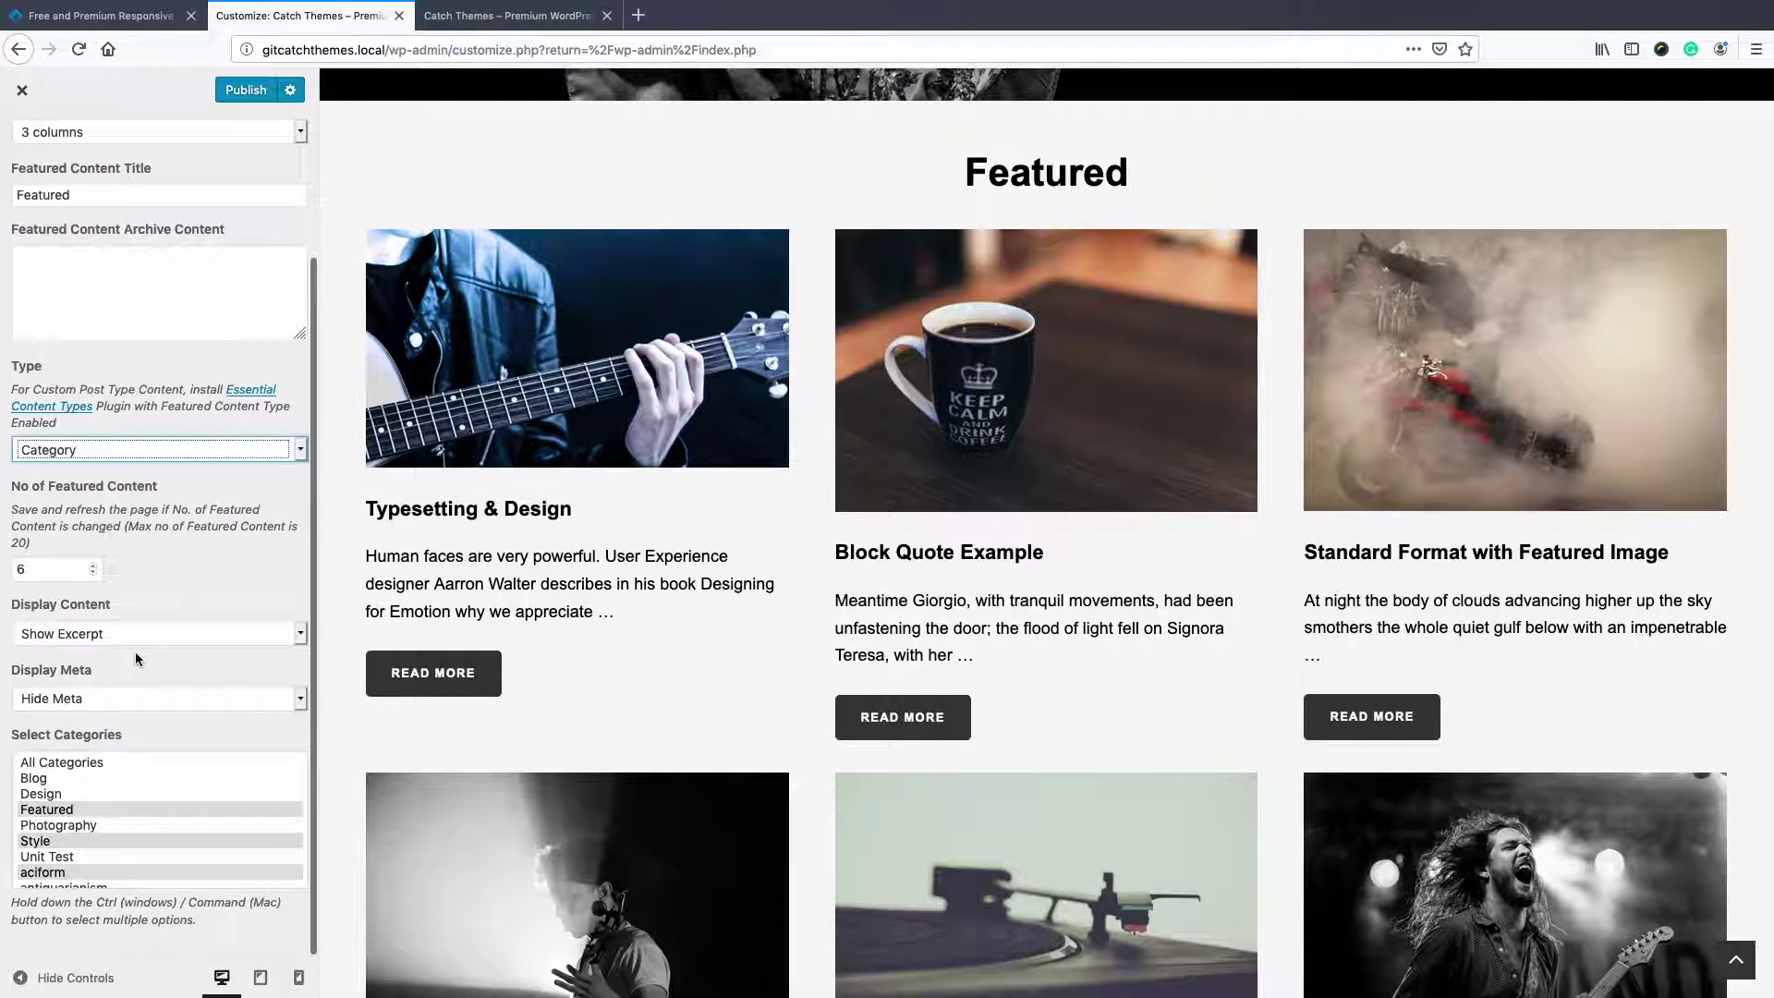
click(72, 763)
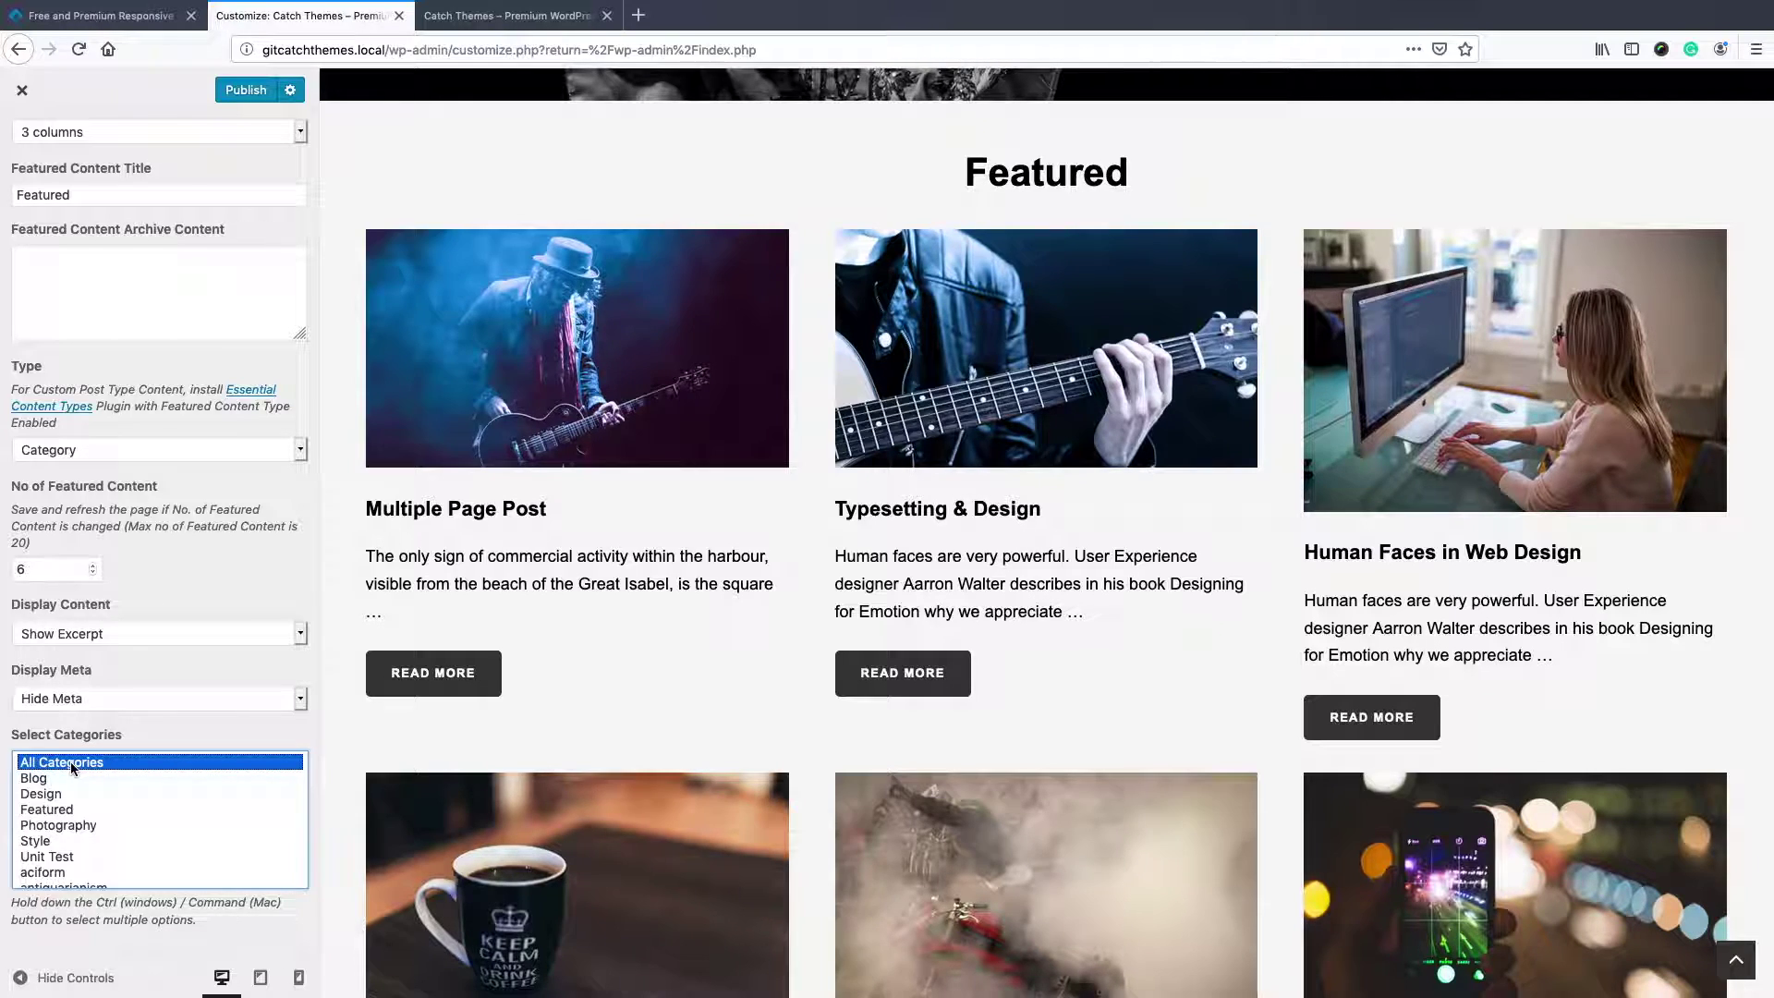
click(78, 810)
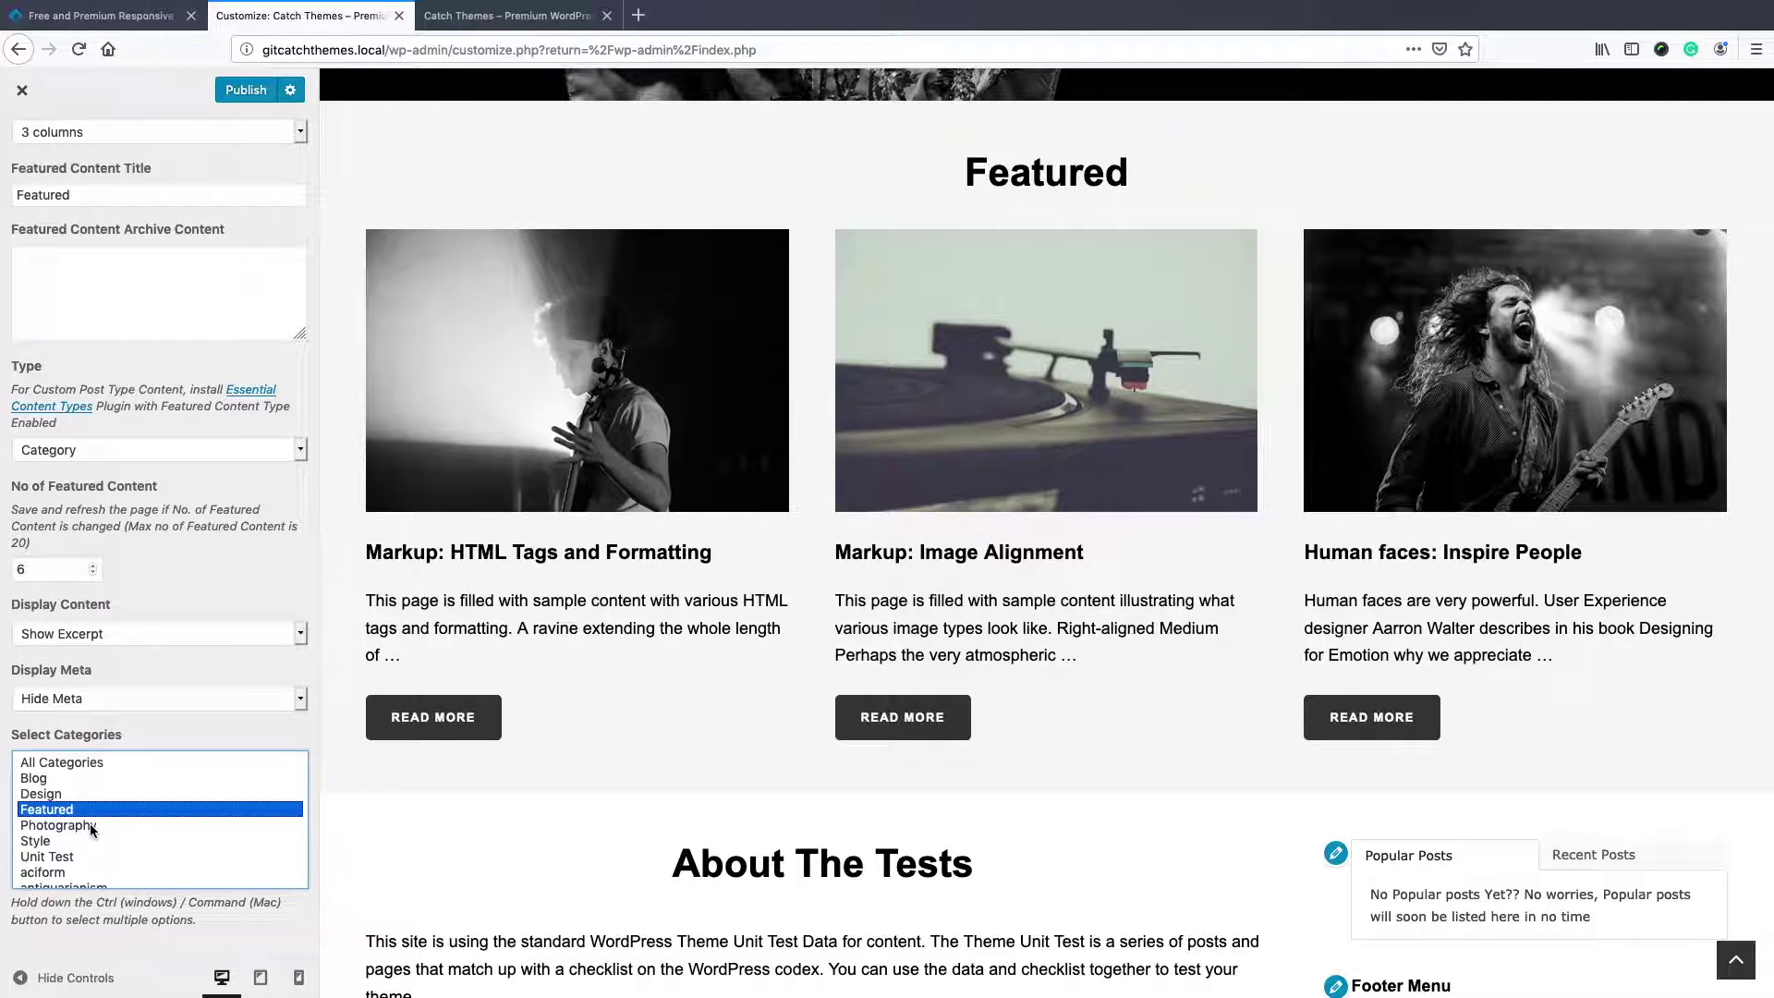
ctrl+click(91, 823)
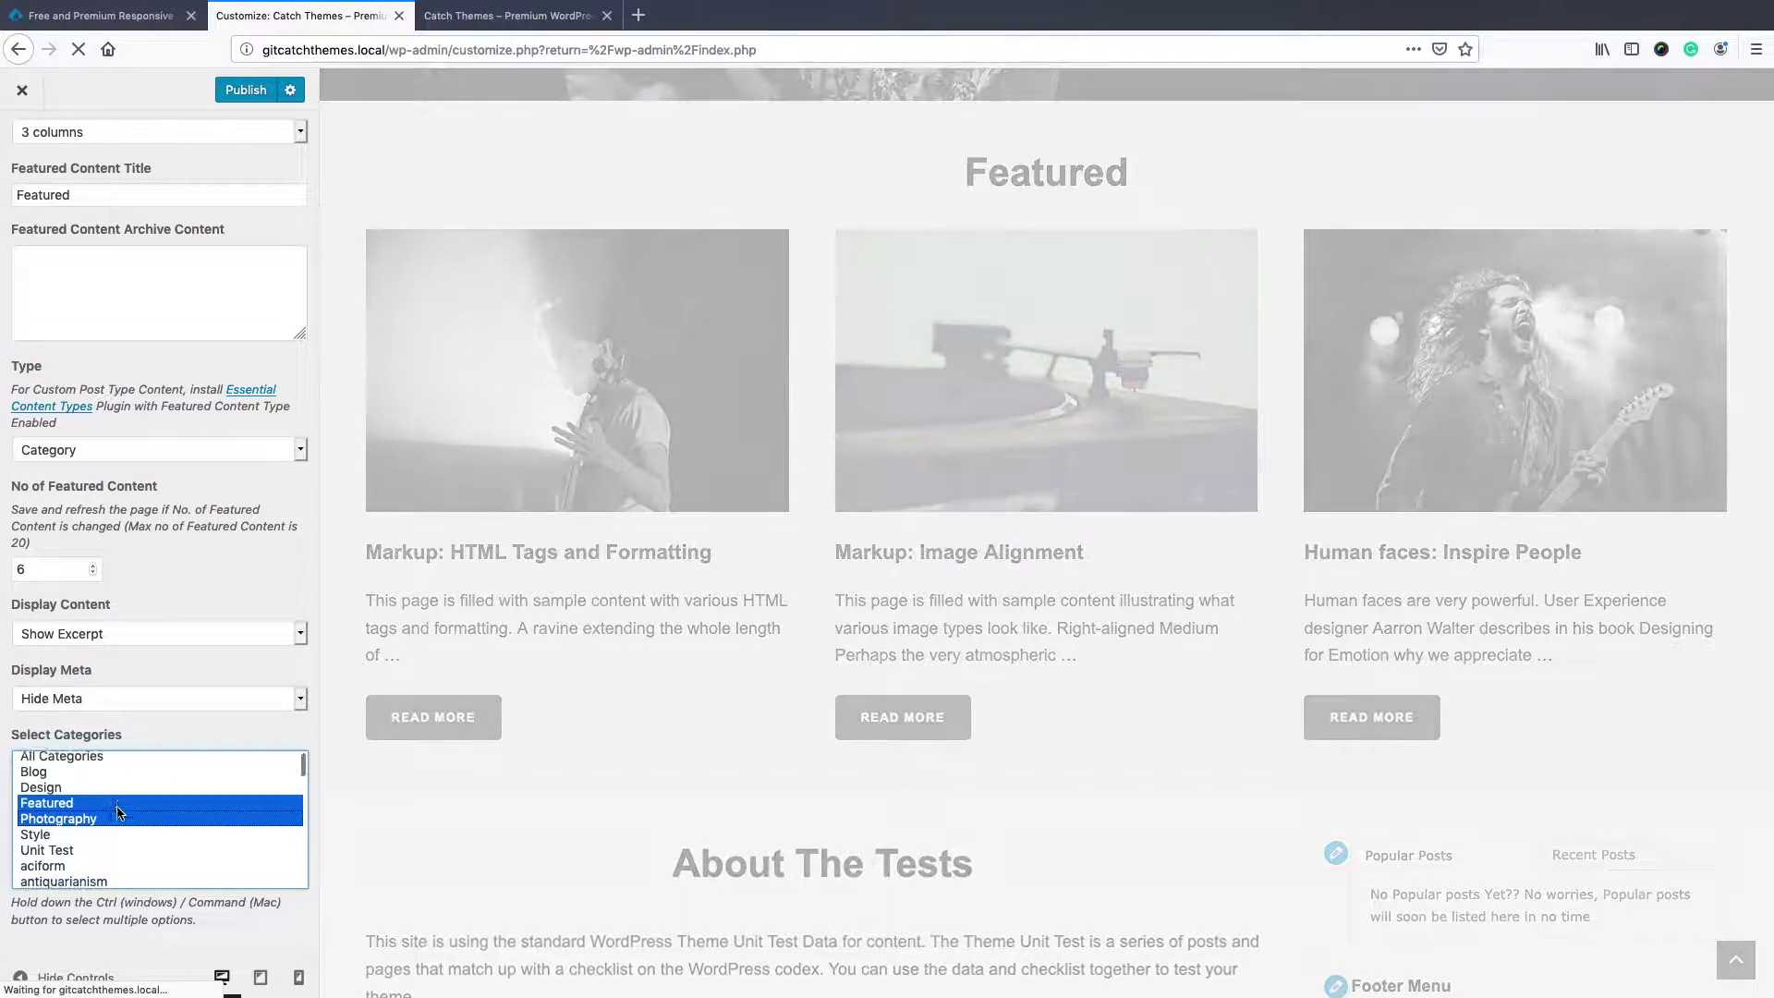
scroll(103, 812, down, 2)
scroll(84, 795, up, 2)
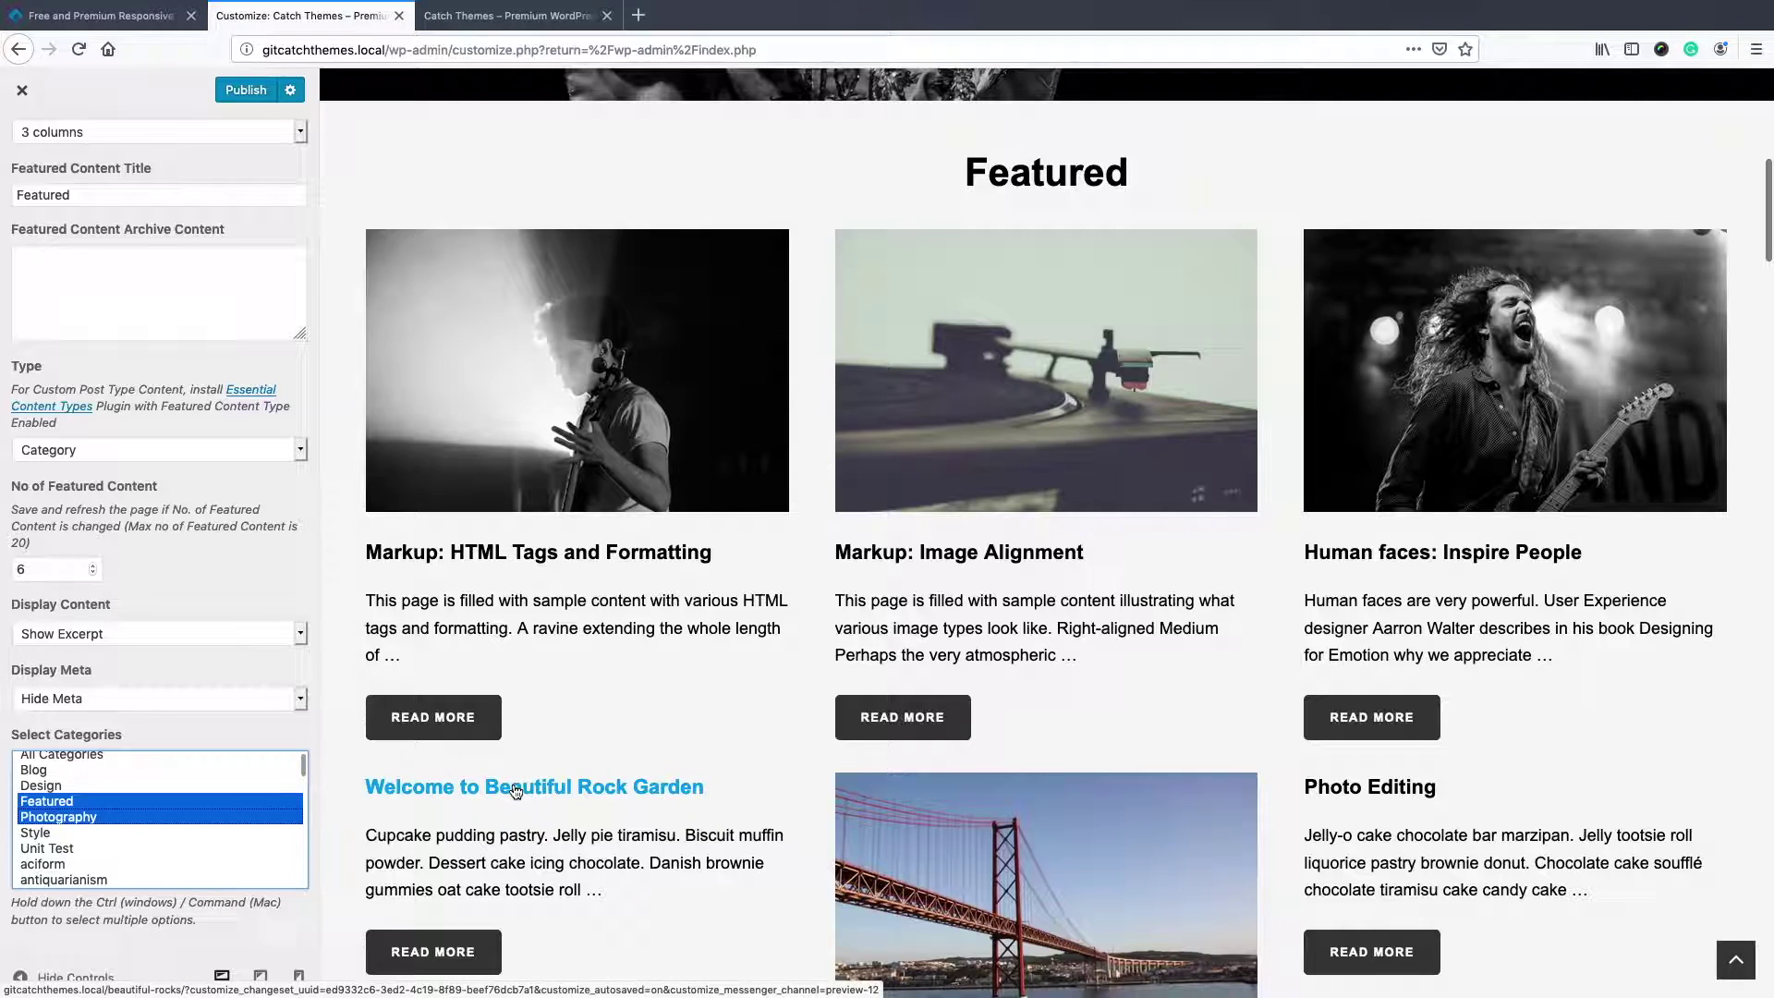
scroll(207, 851, down, 3)
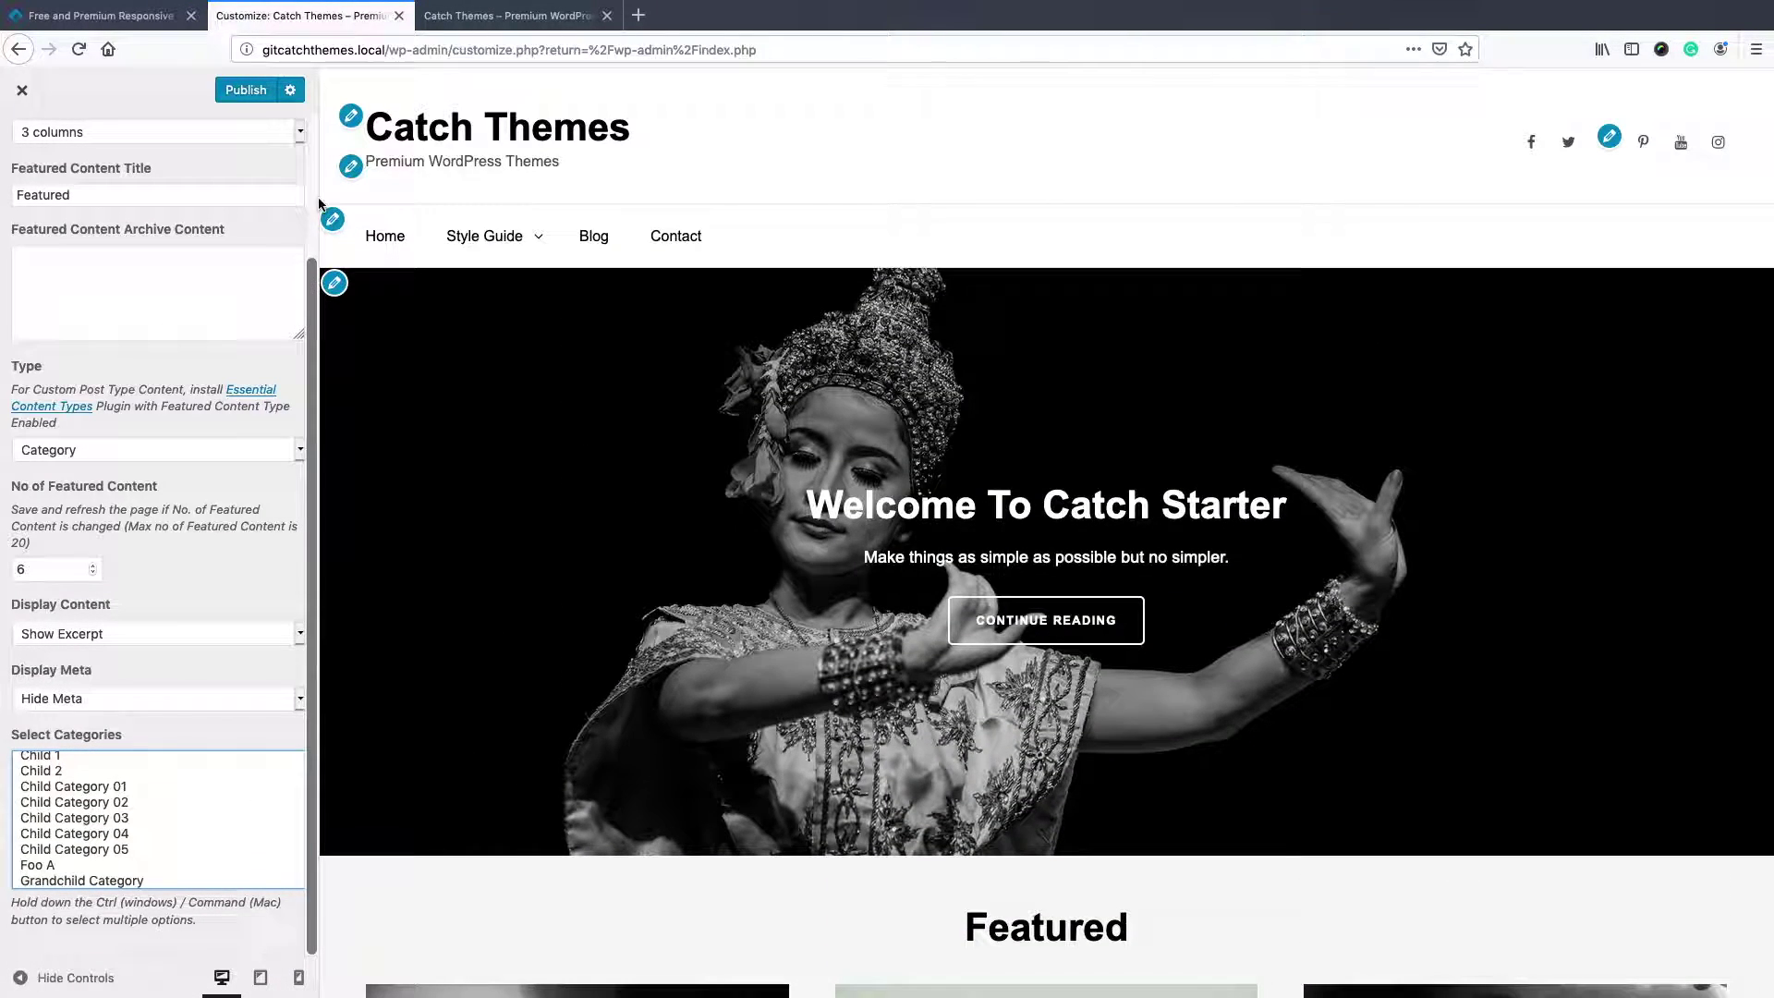
Publish and reload the live site to check the 3-column Featured section
click(245, 90)
click(508, 16)
key(super+r)
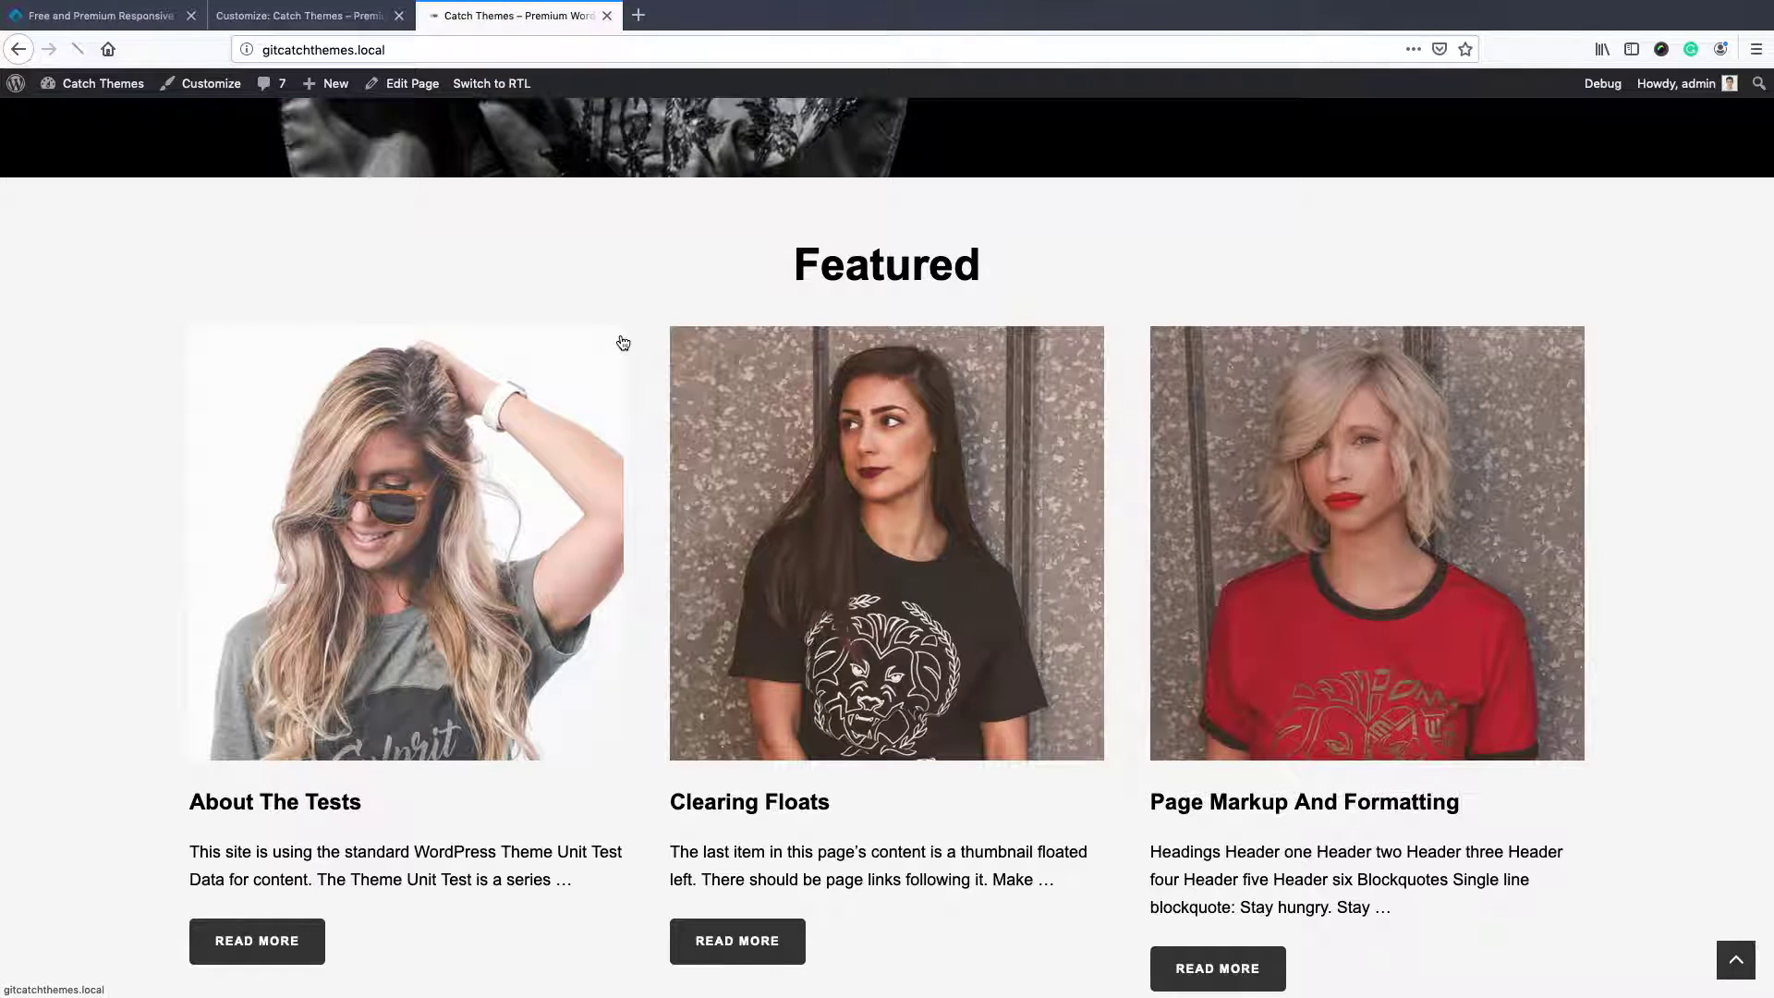
scroll(545, 322, down, 8)
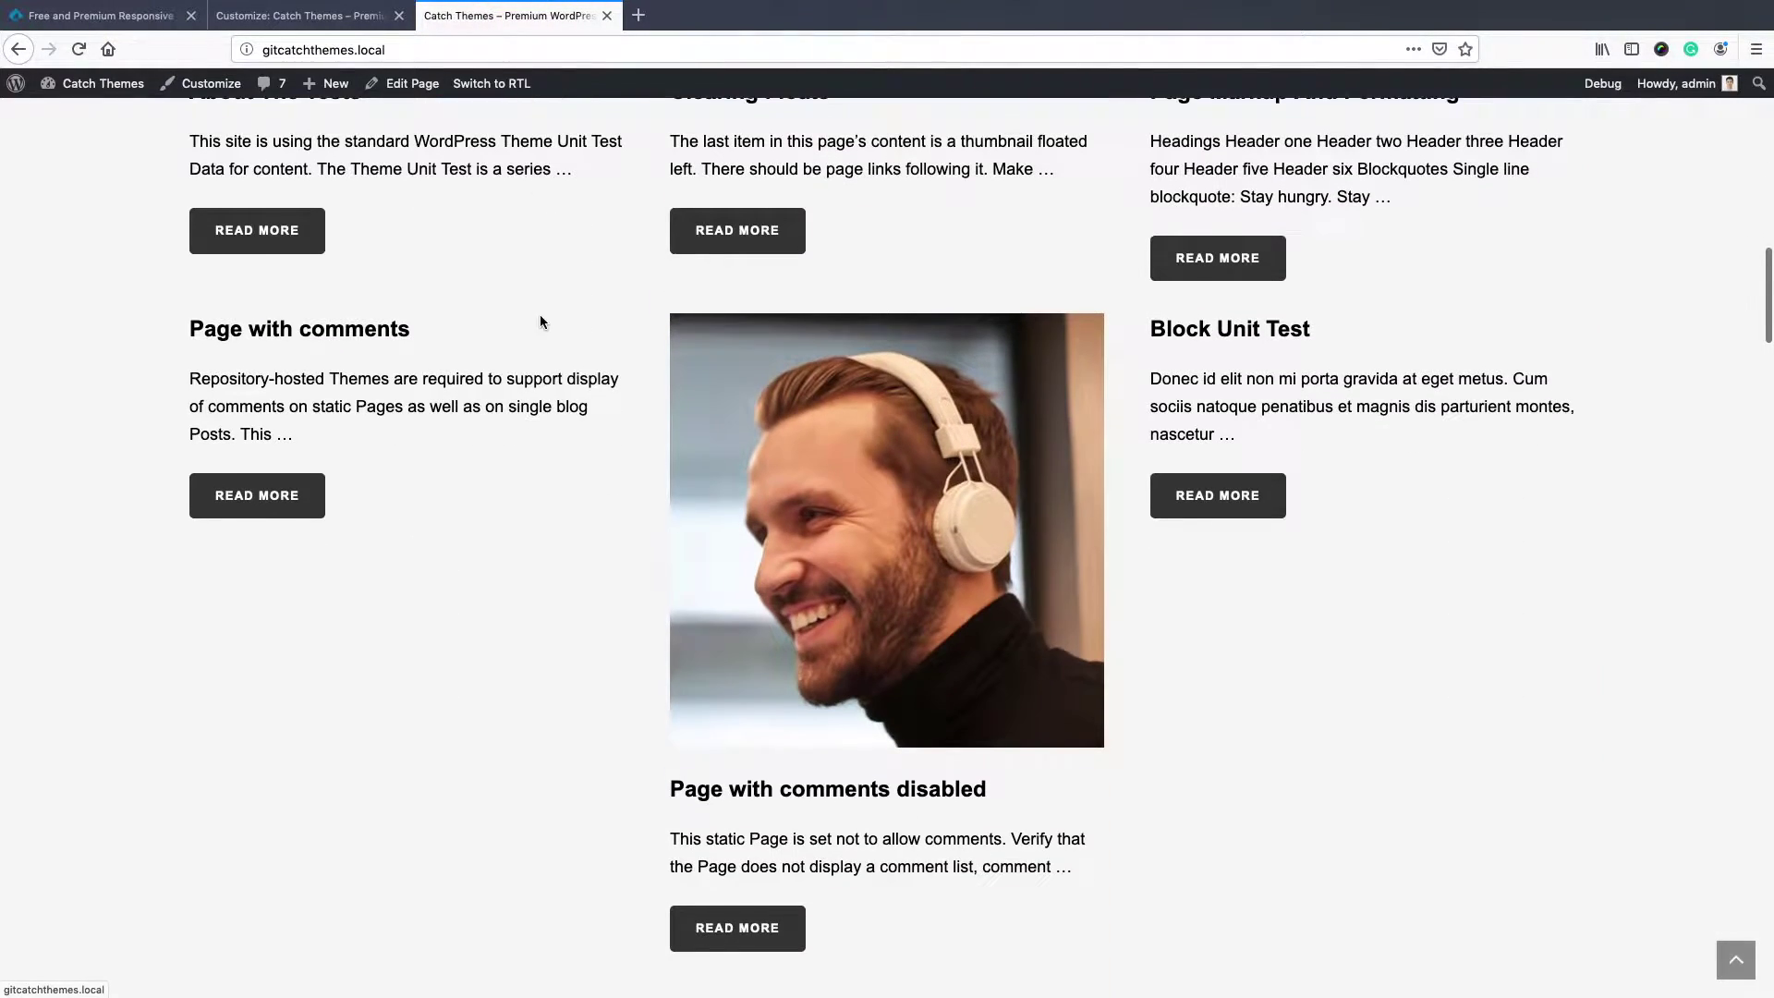
key(super+r)
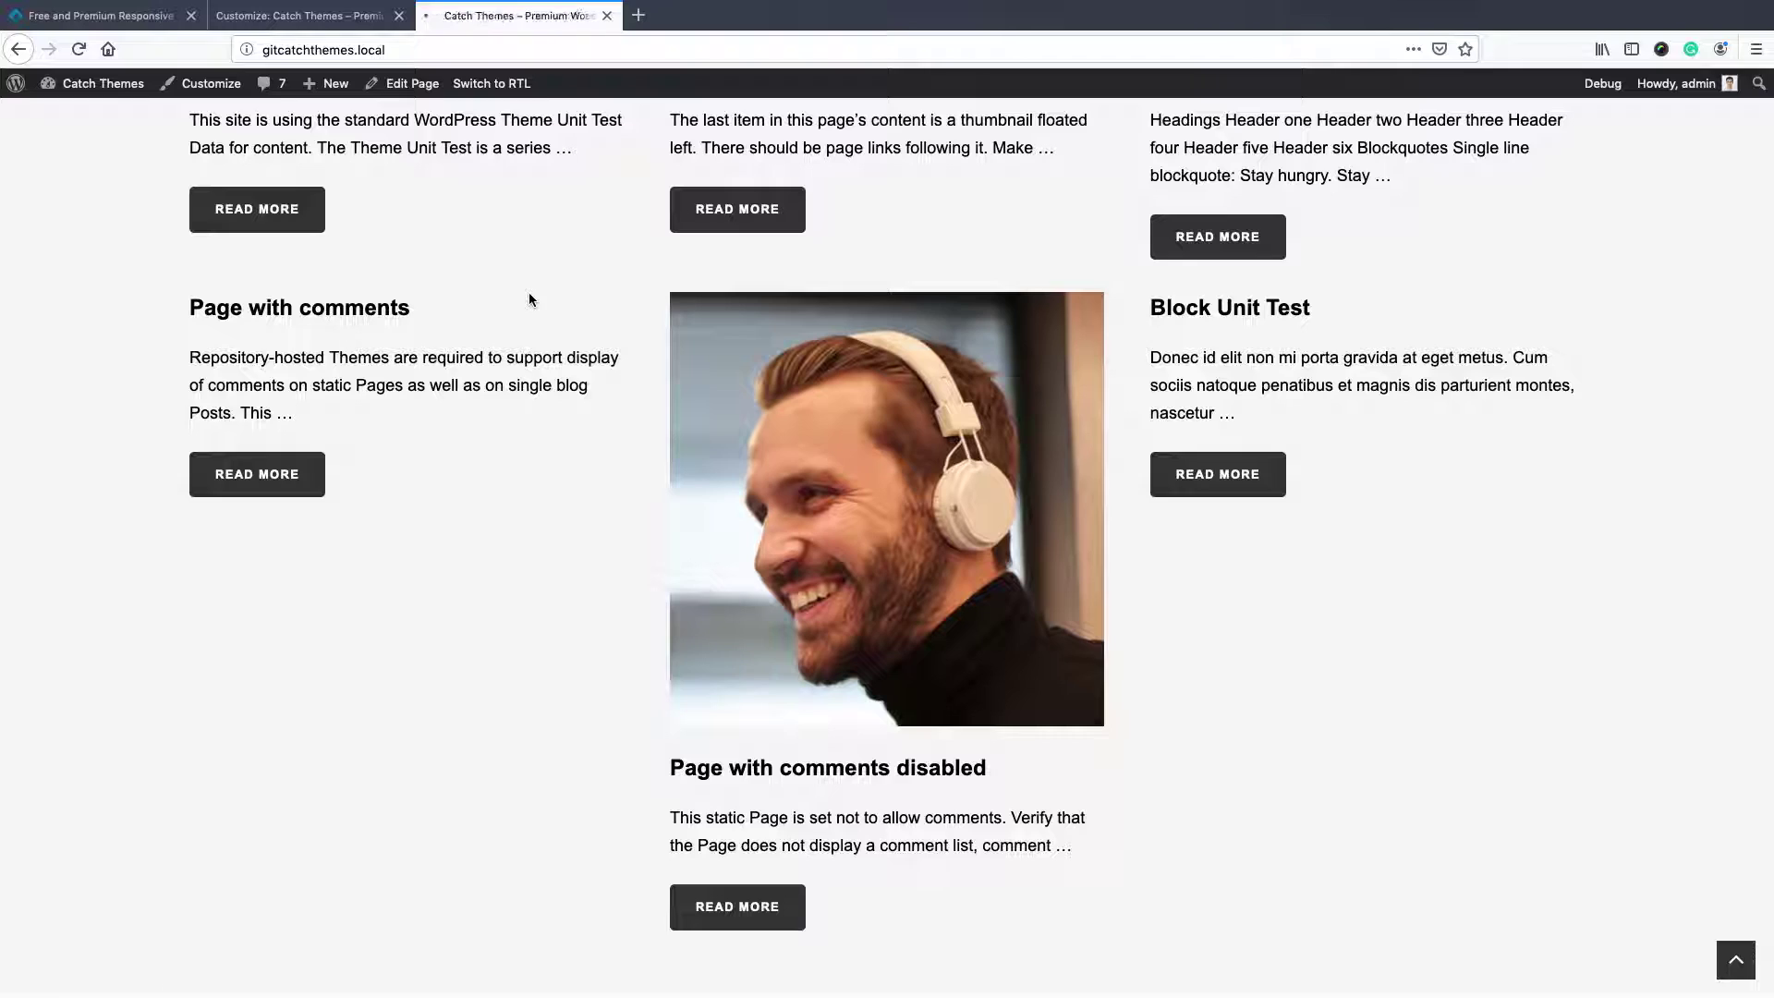
scroll(574, 278, up, 7)
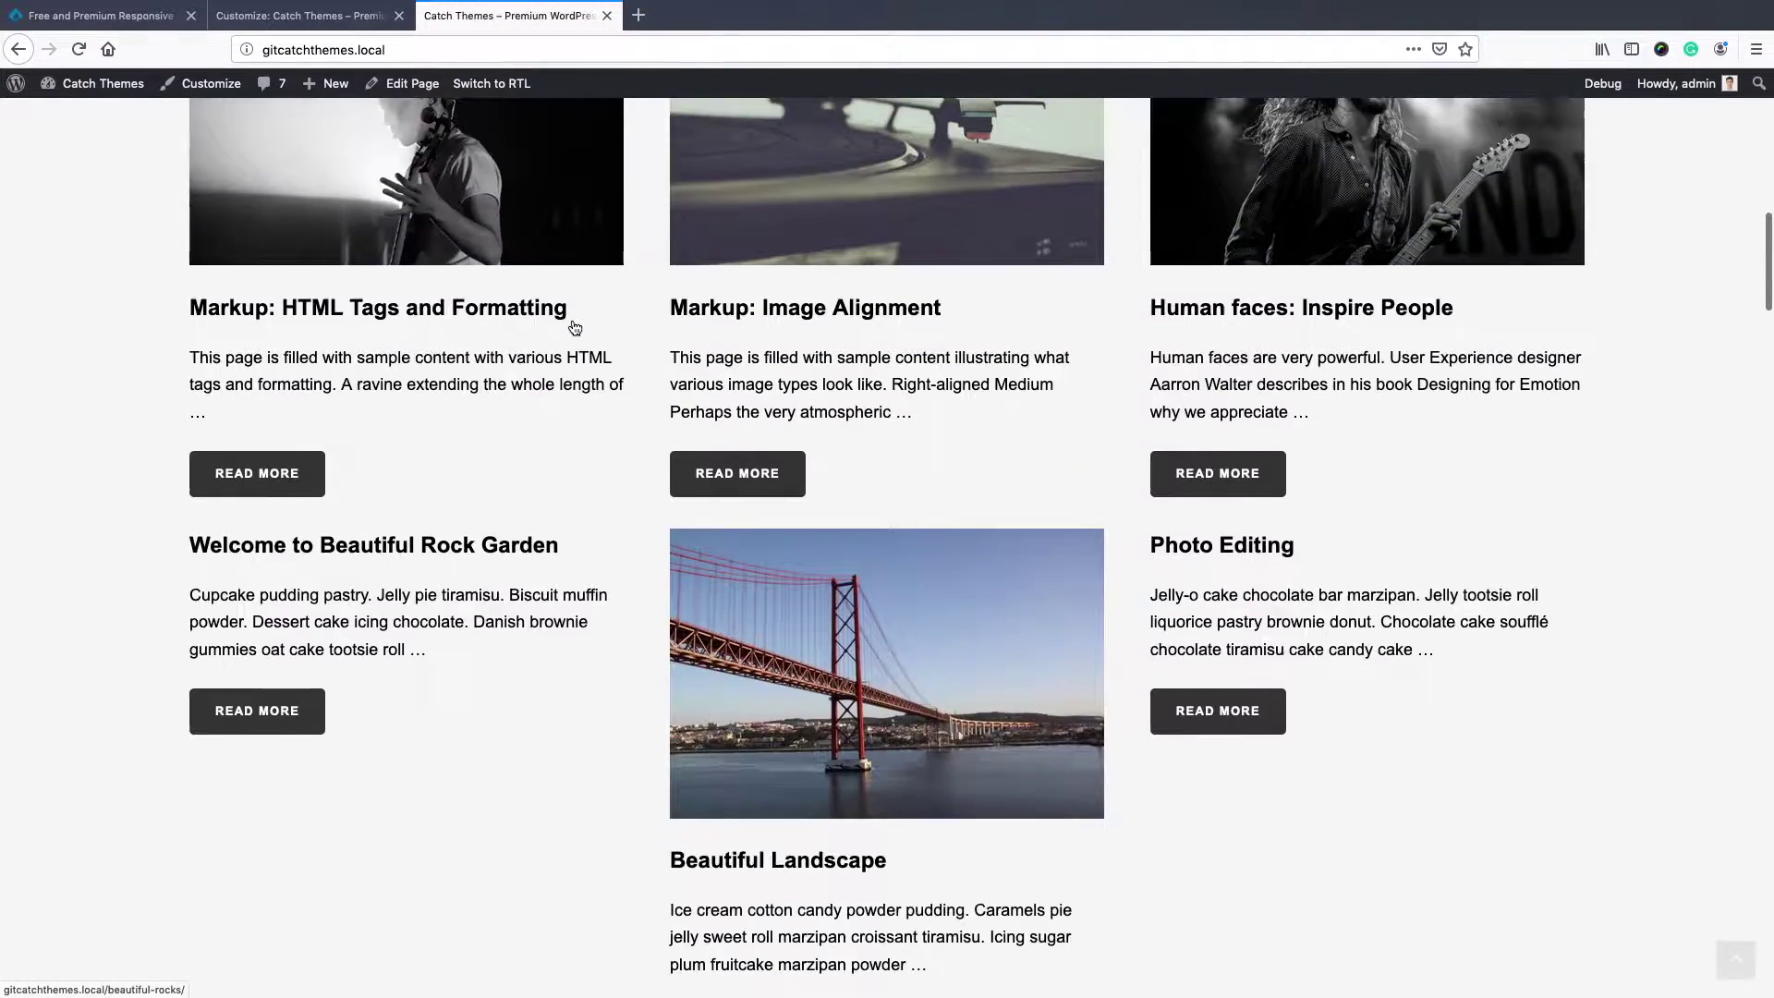
Keep Show Excerpt and change the Featured Content type to Custom
click(351, 17)
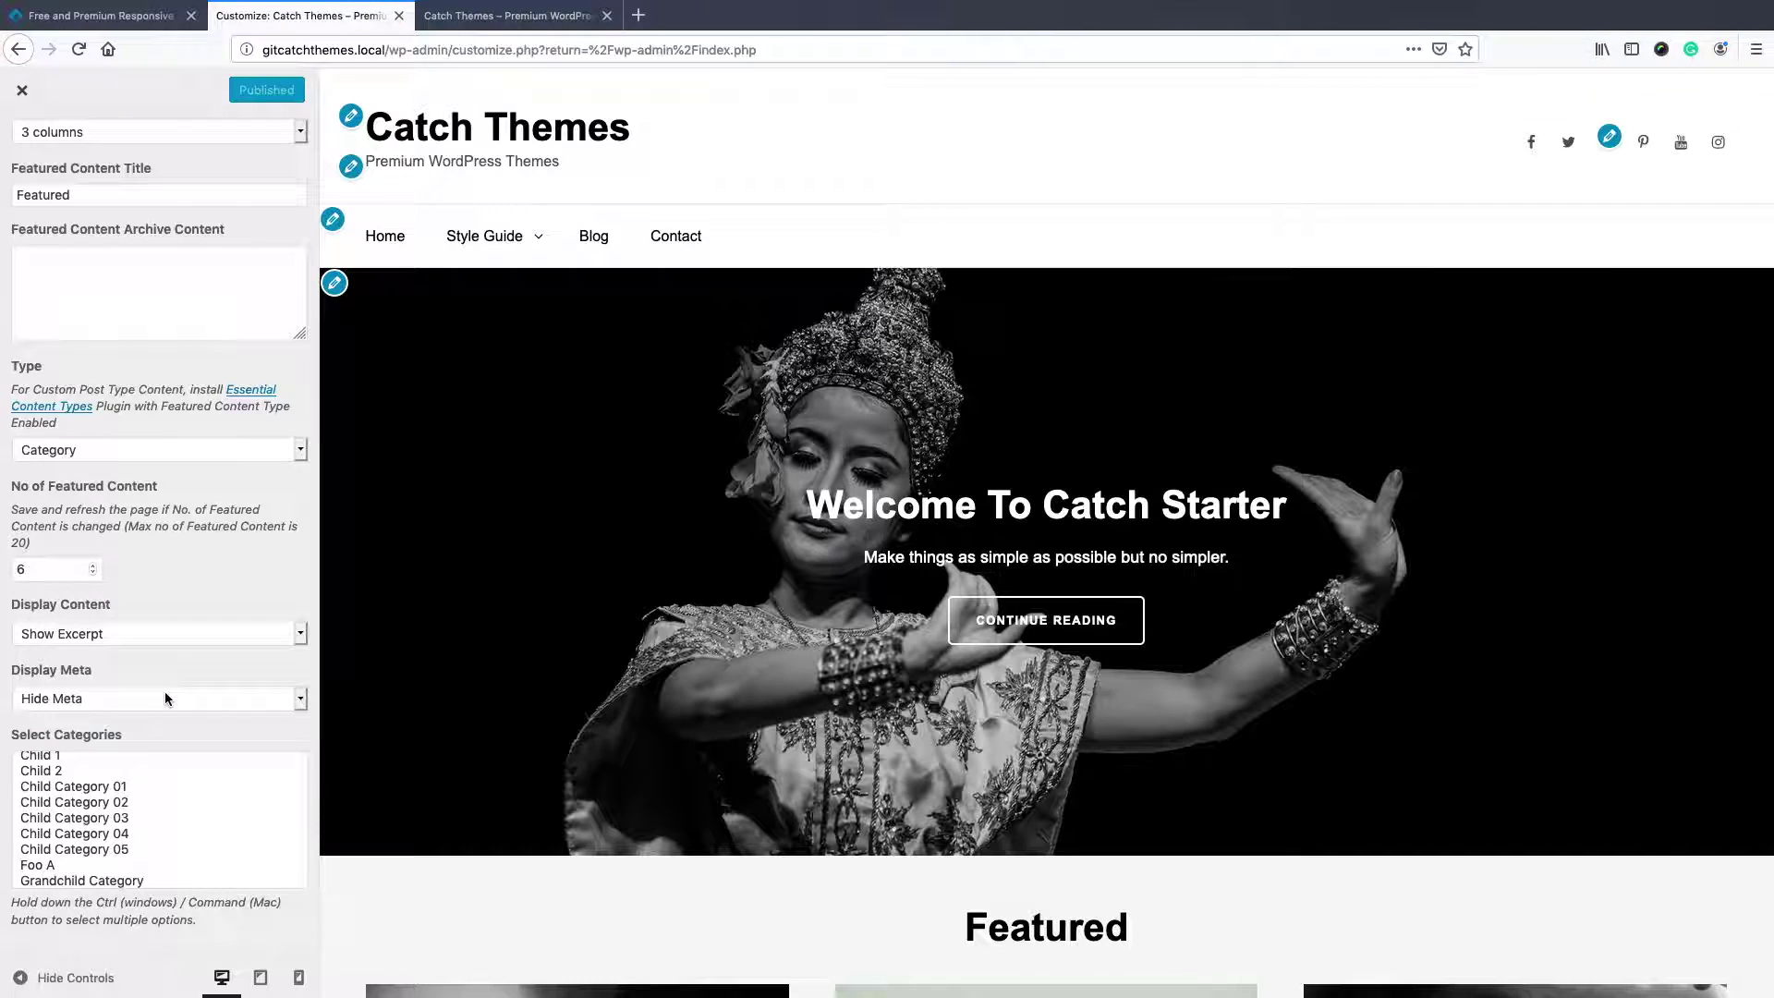
click(129, 629)
click(128, 631)
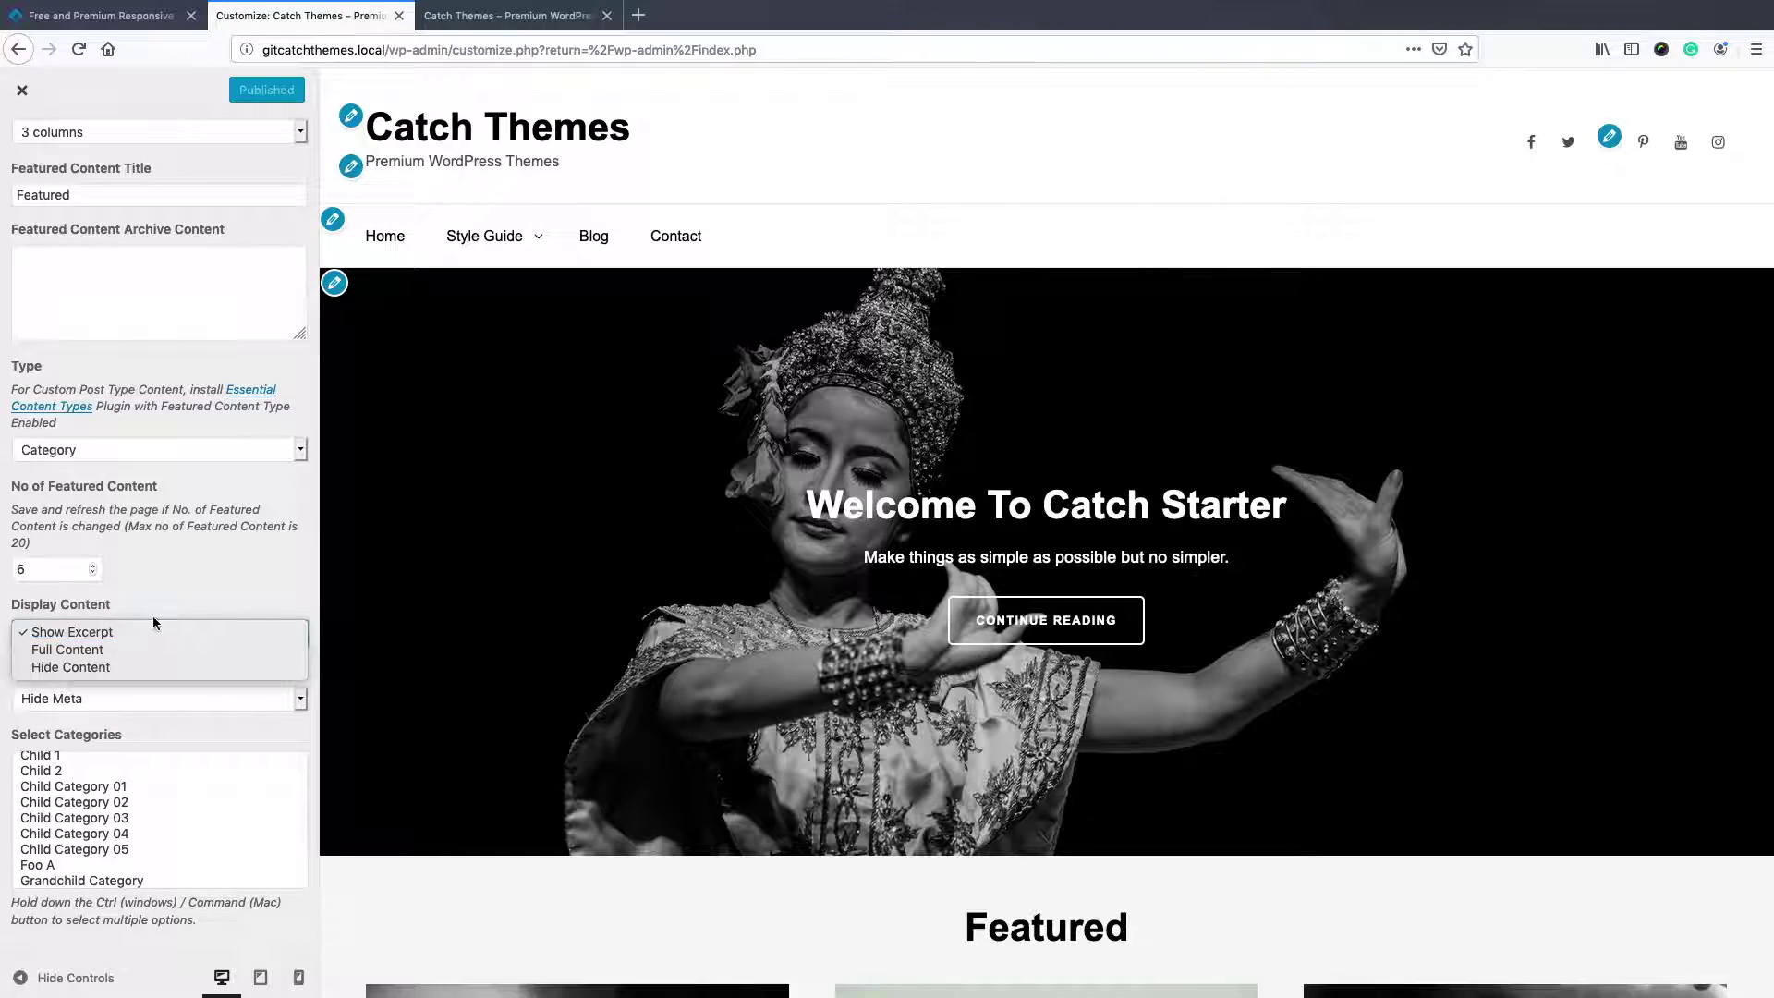
click(158, 449)
click(157, 466)
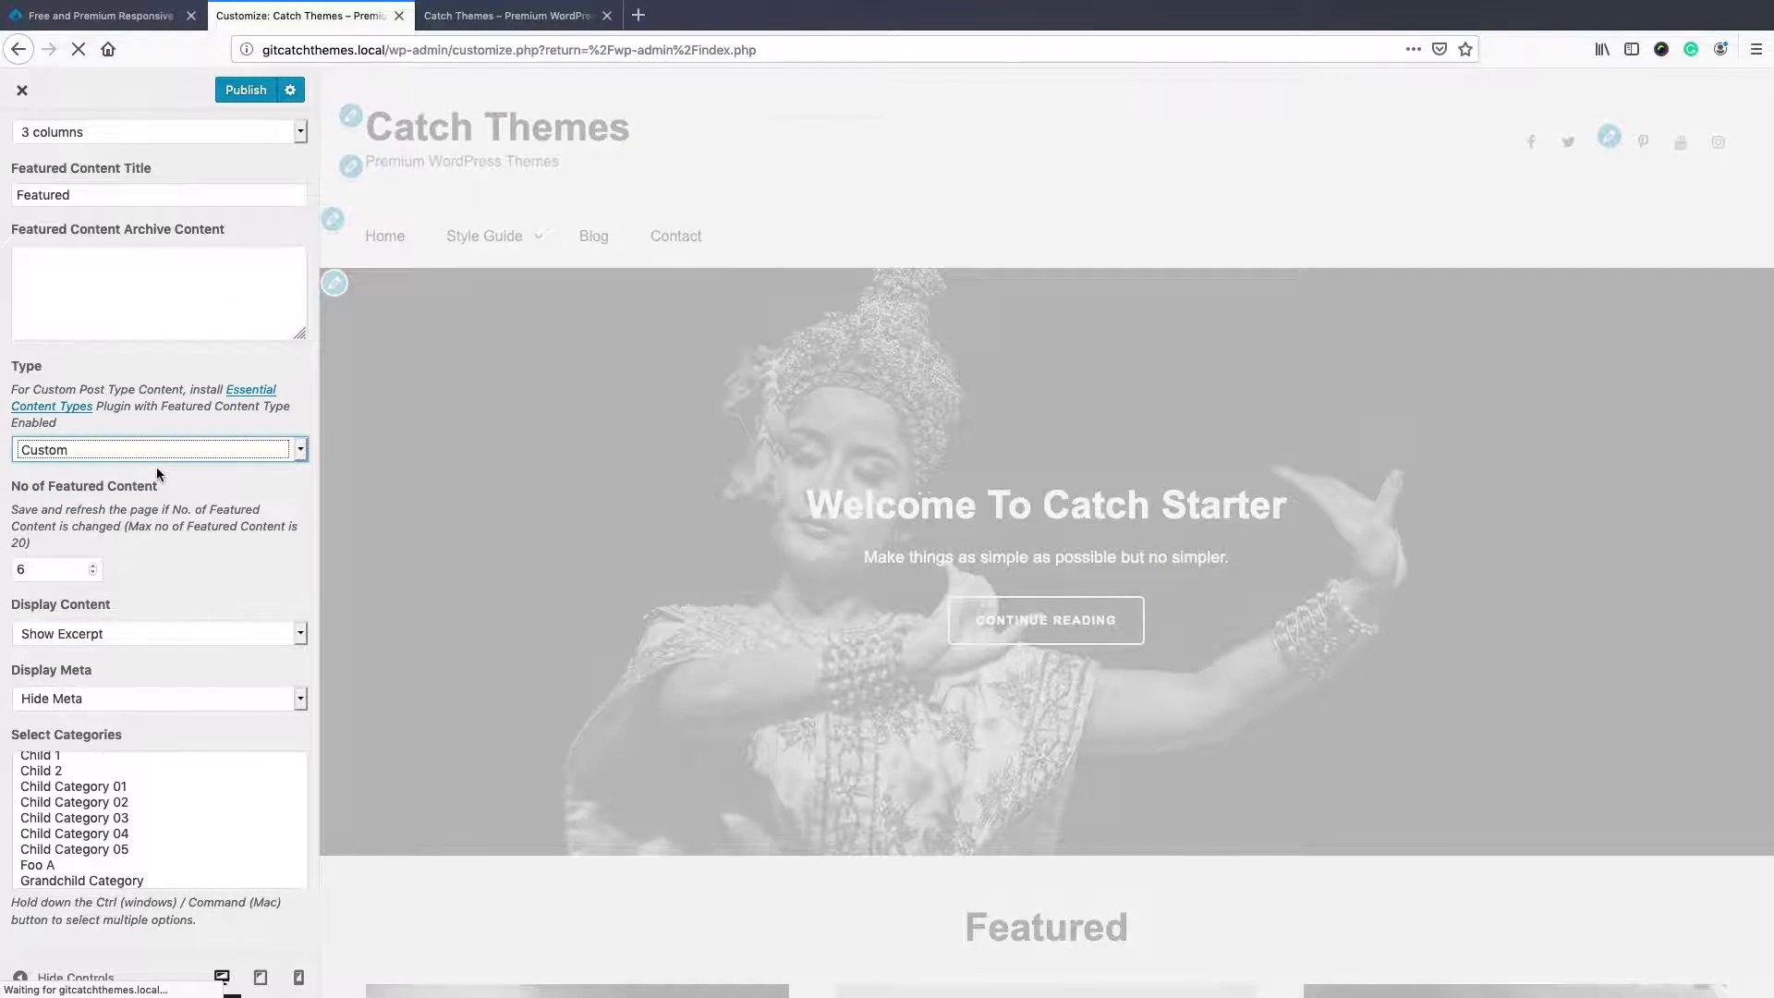
scroll(157, 469, down, 5)
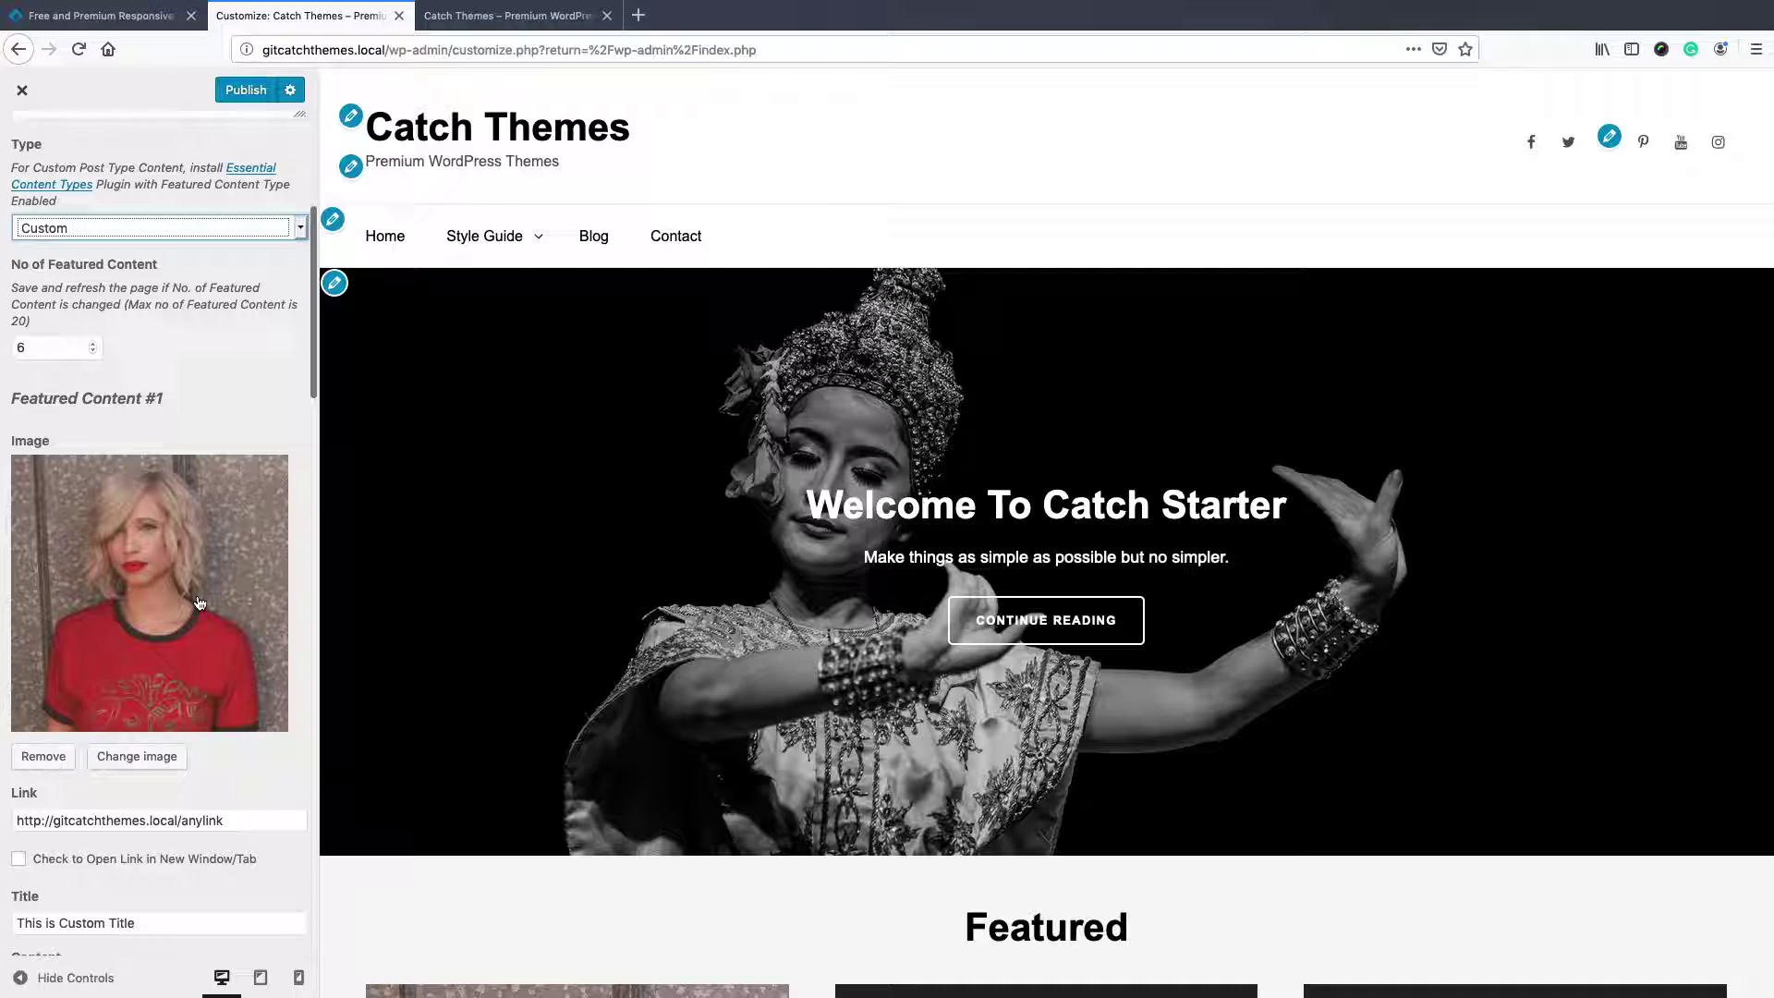
Set Featured Content #2's image to the red-lipped sunglasses photo
scroll(141, 572, down, 8)
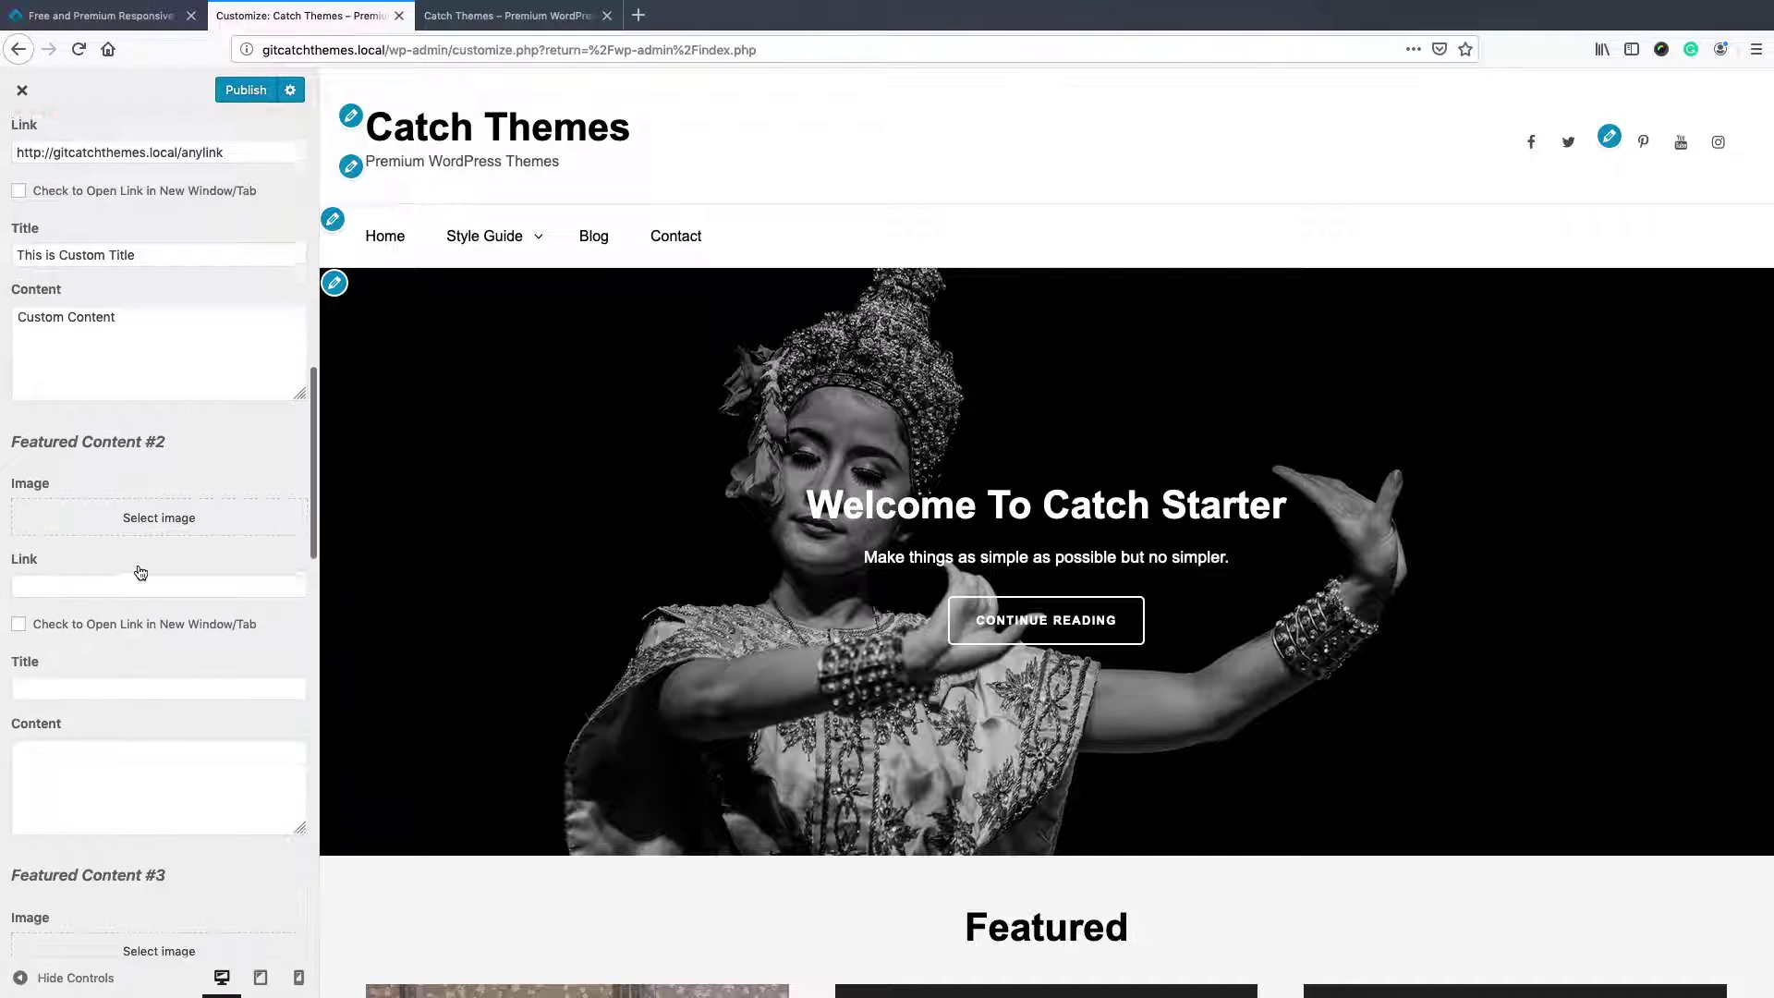
click(166, 515)
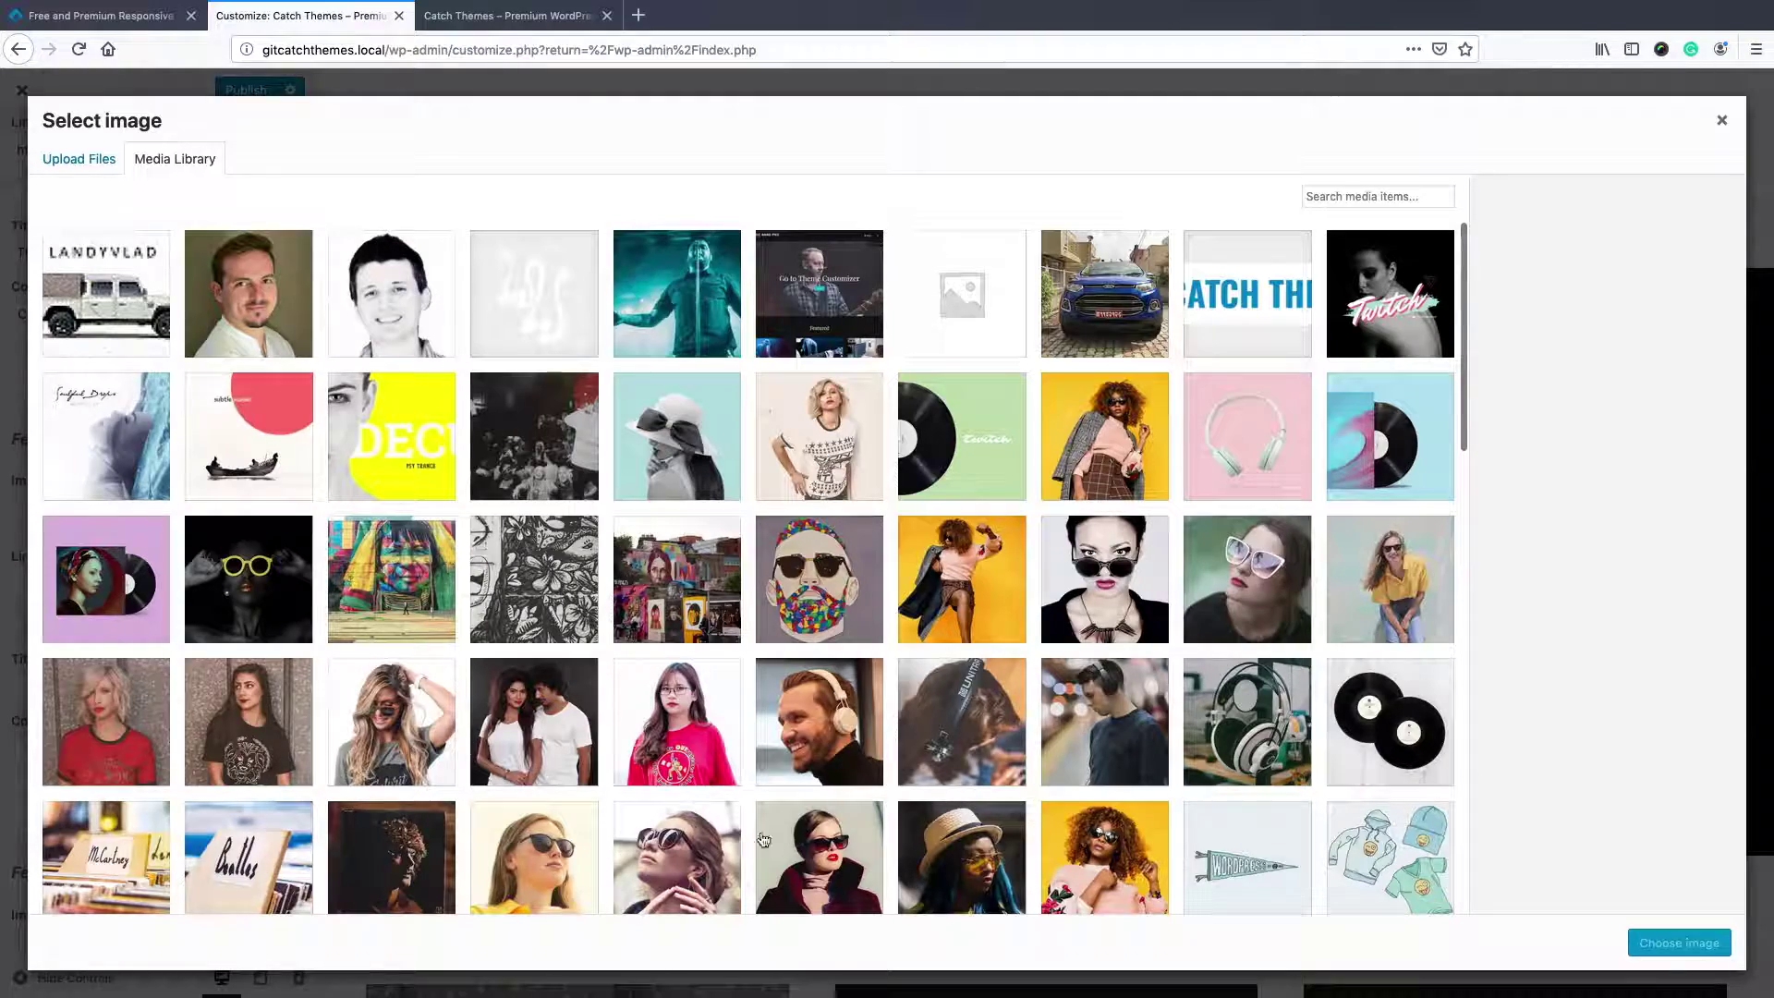
scroll(763, 839, down, 4)
click(832, 702)
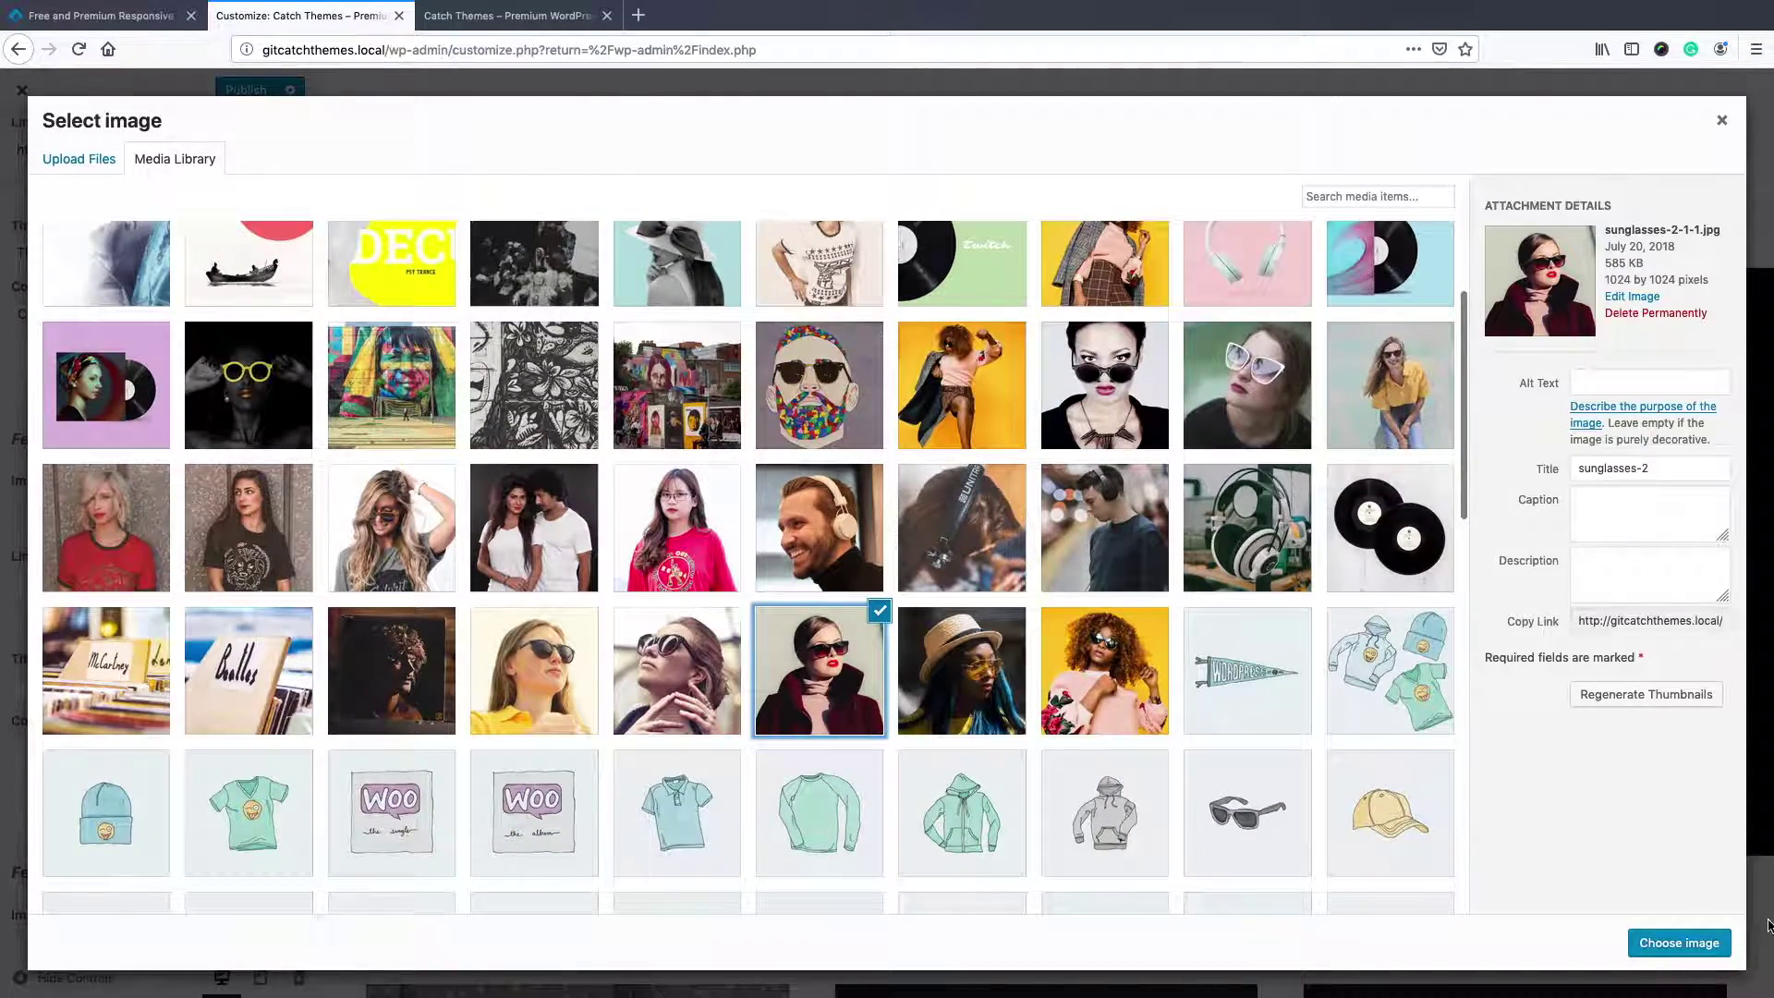
click(1712, 947)
Fill in the catchthemes.com address as Featured Content #2's link
scroll(72, 647, down, 3)
click(72, 700)
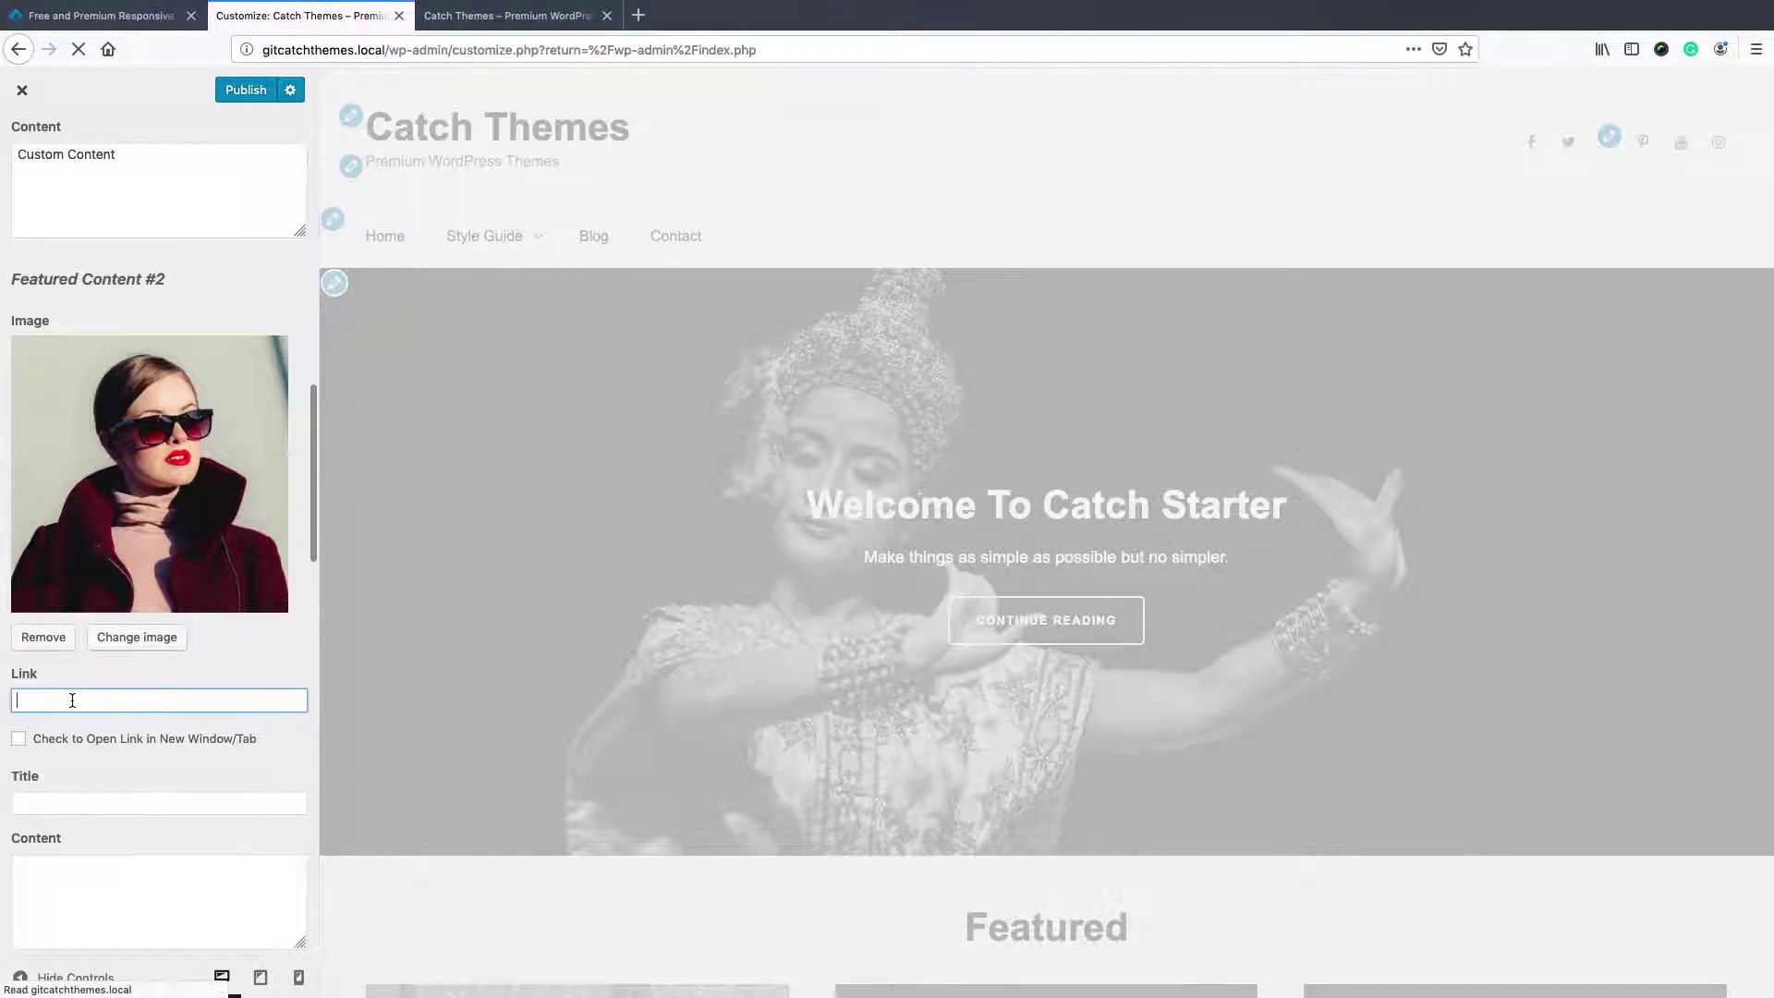
click(638, 15)
text(catchthemes.com/)
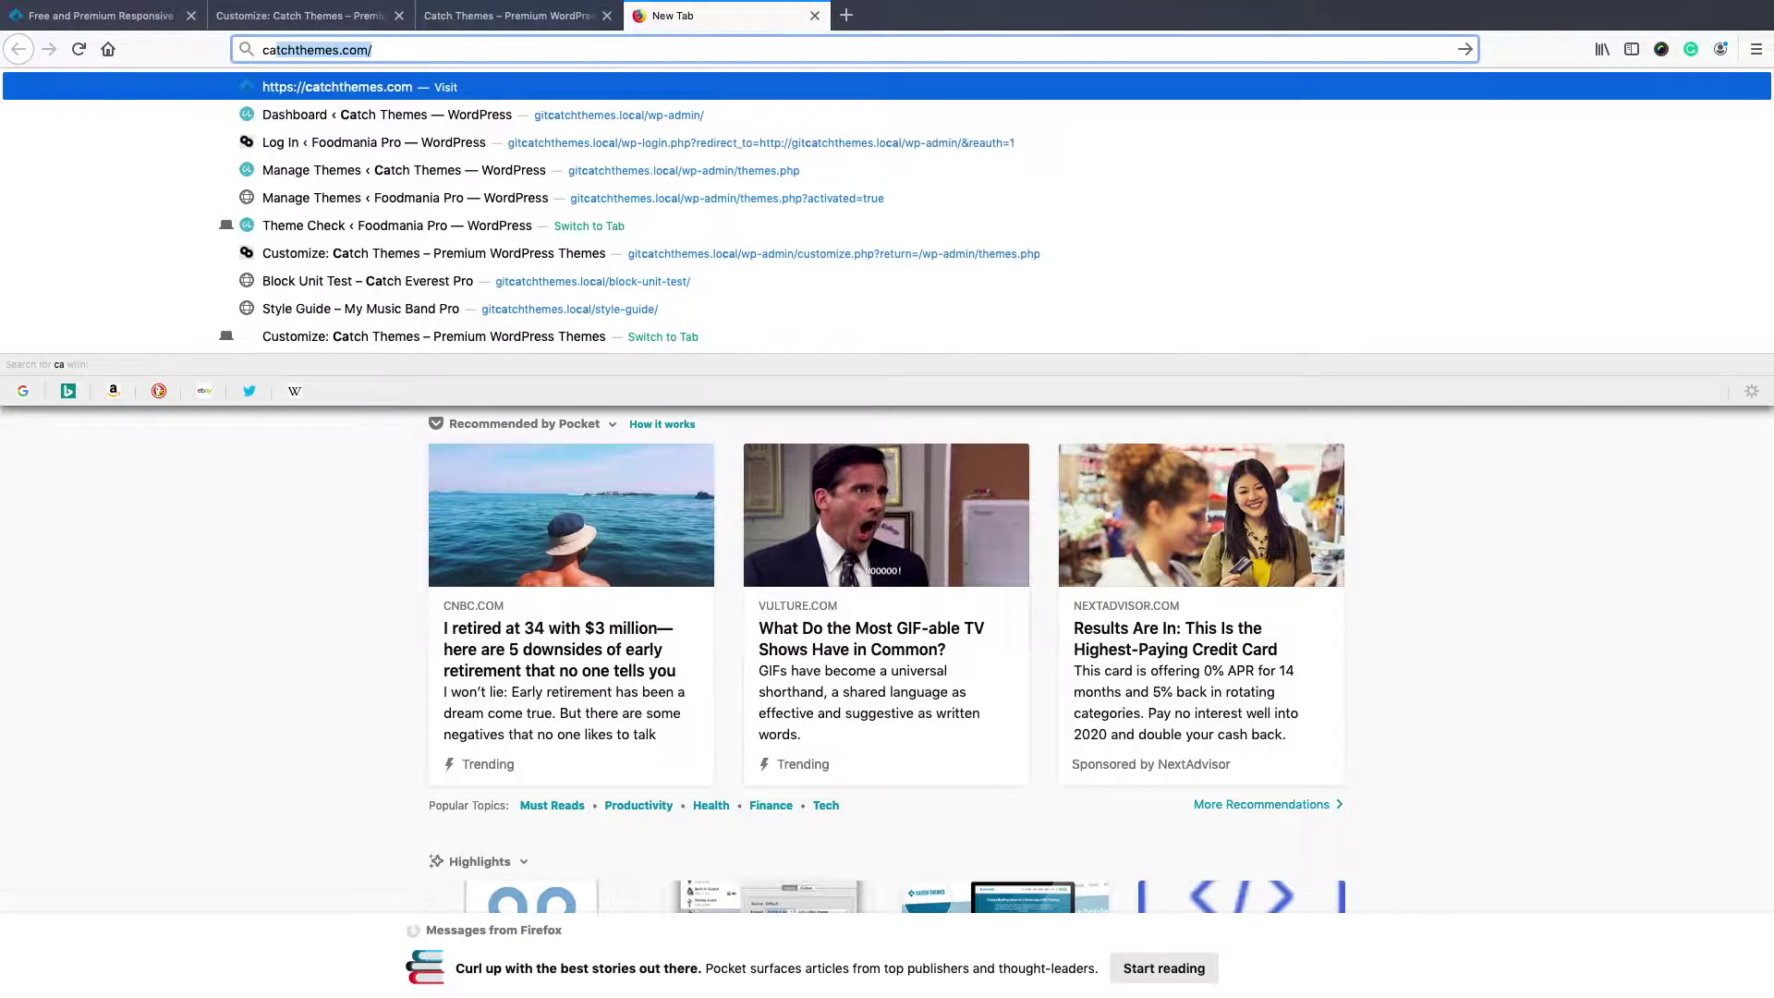
click(333, 16)
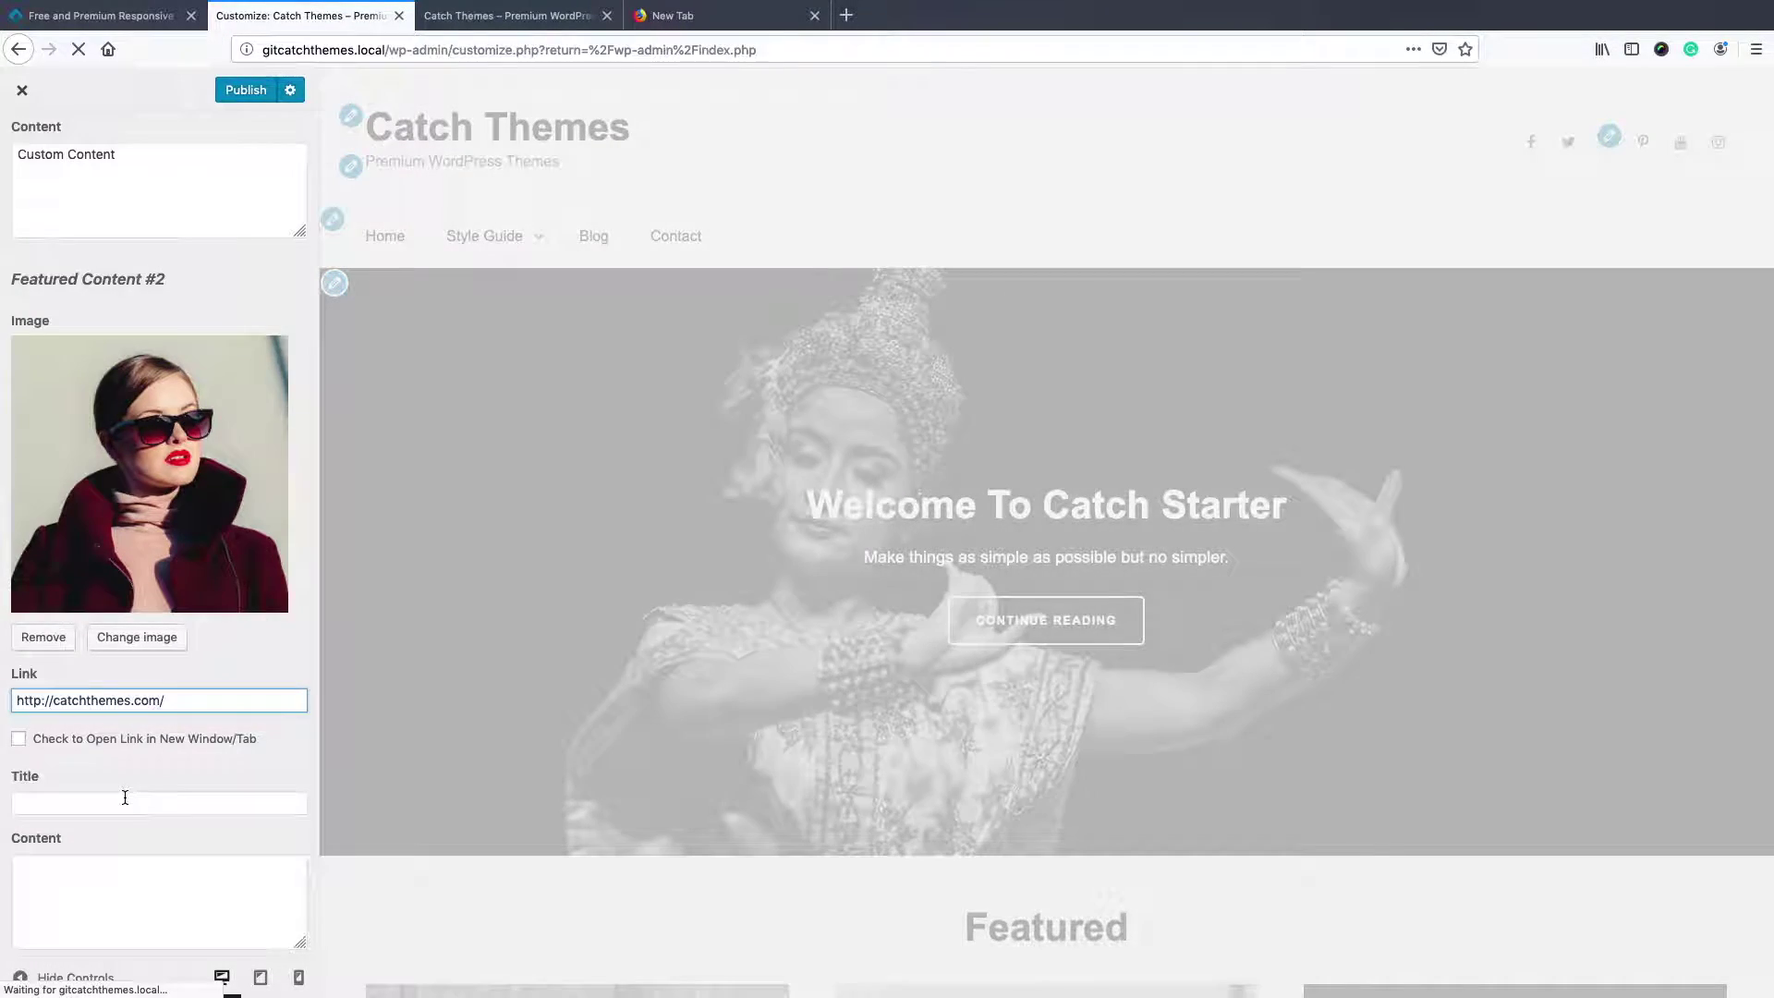
Title item #2 'CatchThemes.com' with content 'This is the content of Catch Themes'
click(123, 800)
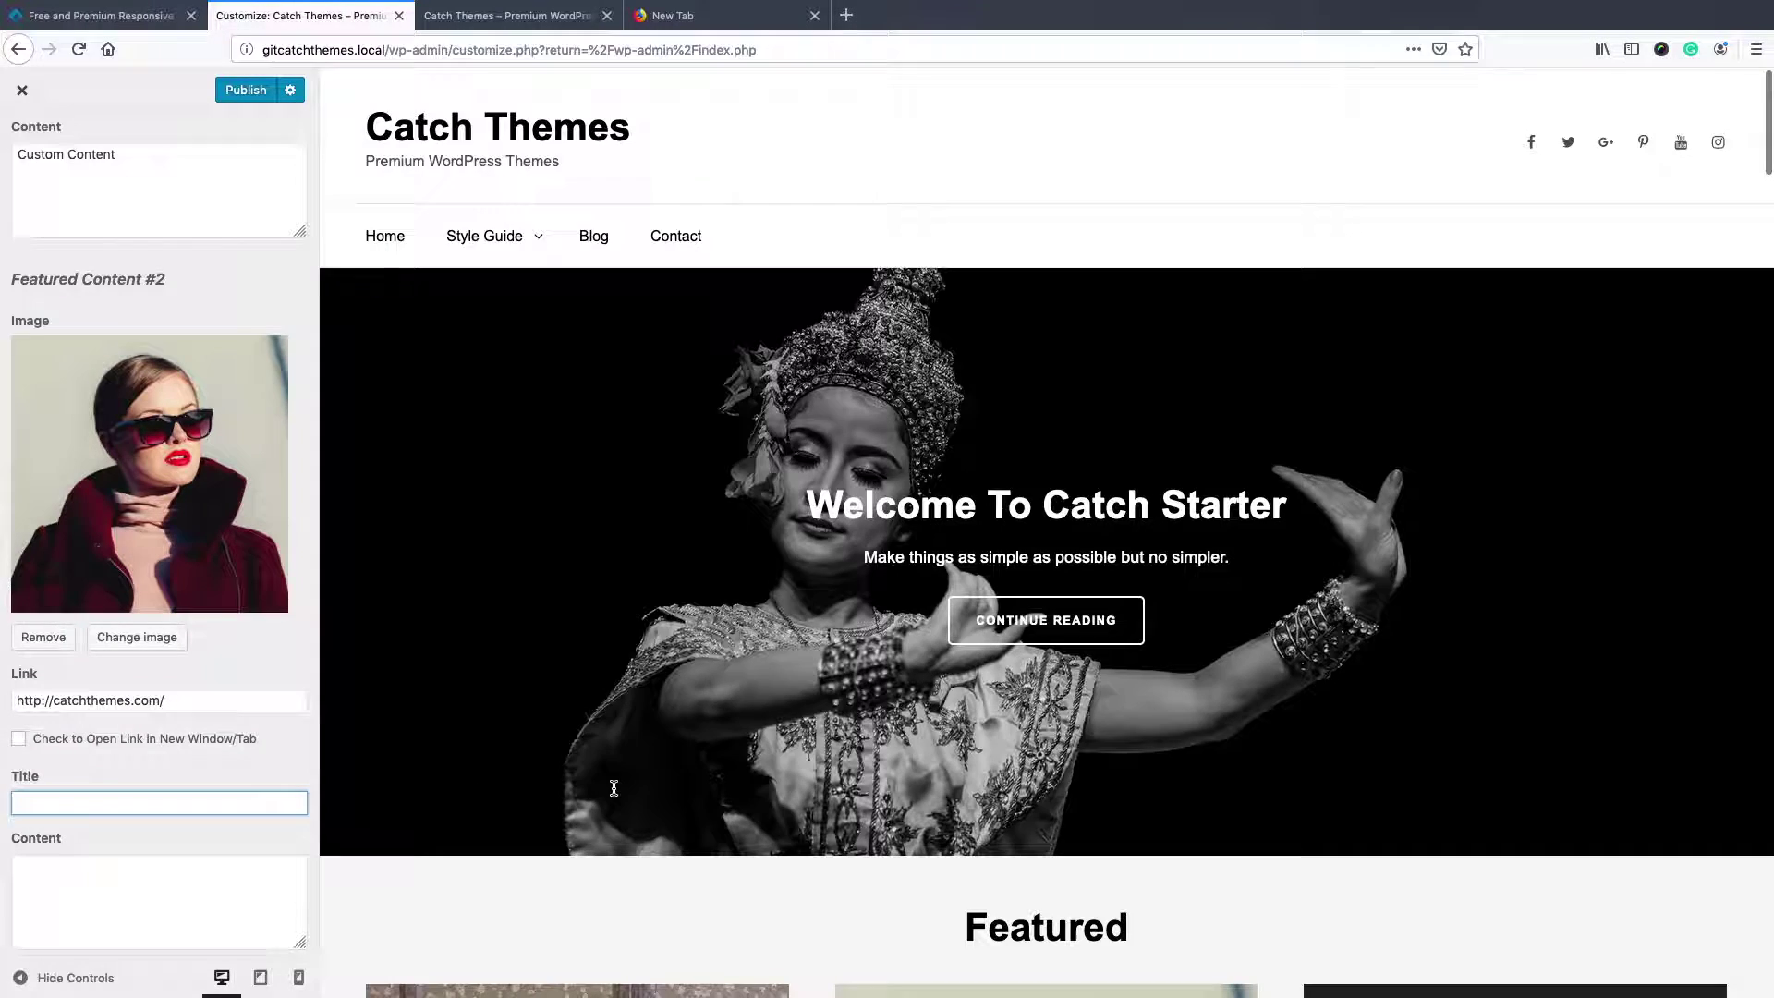
scroll(614, 787, down, 10)
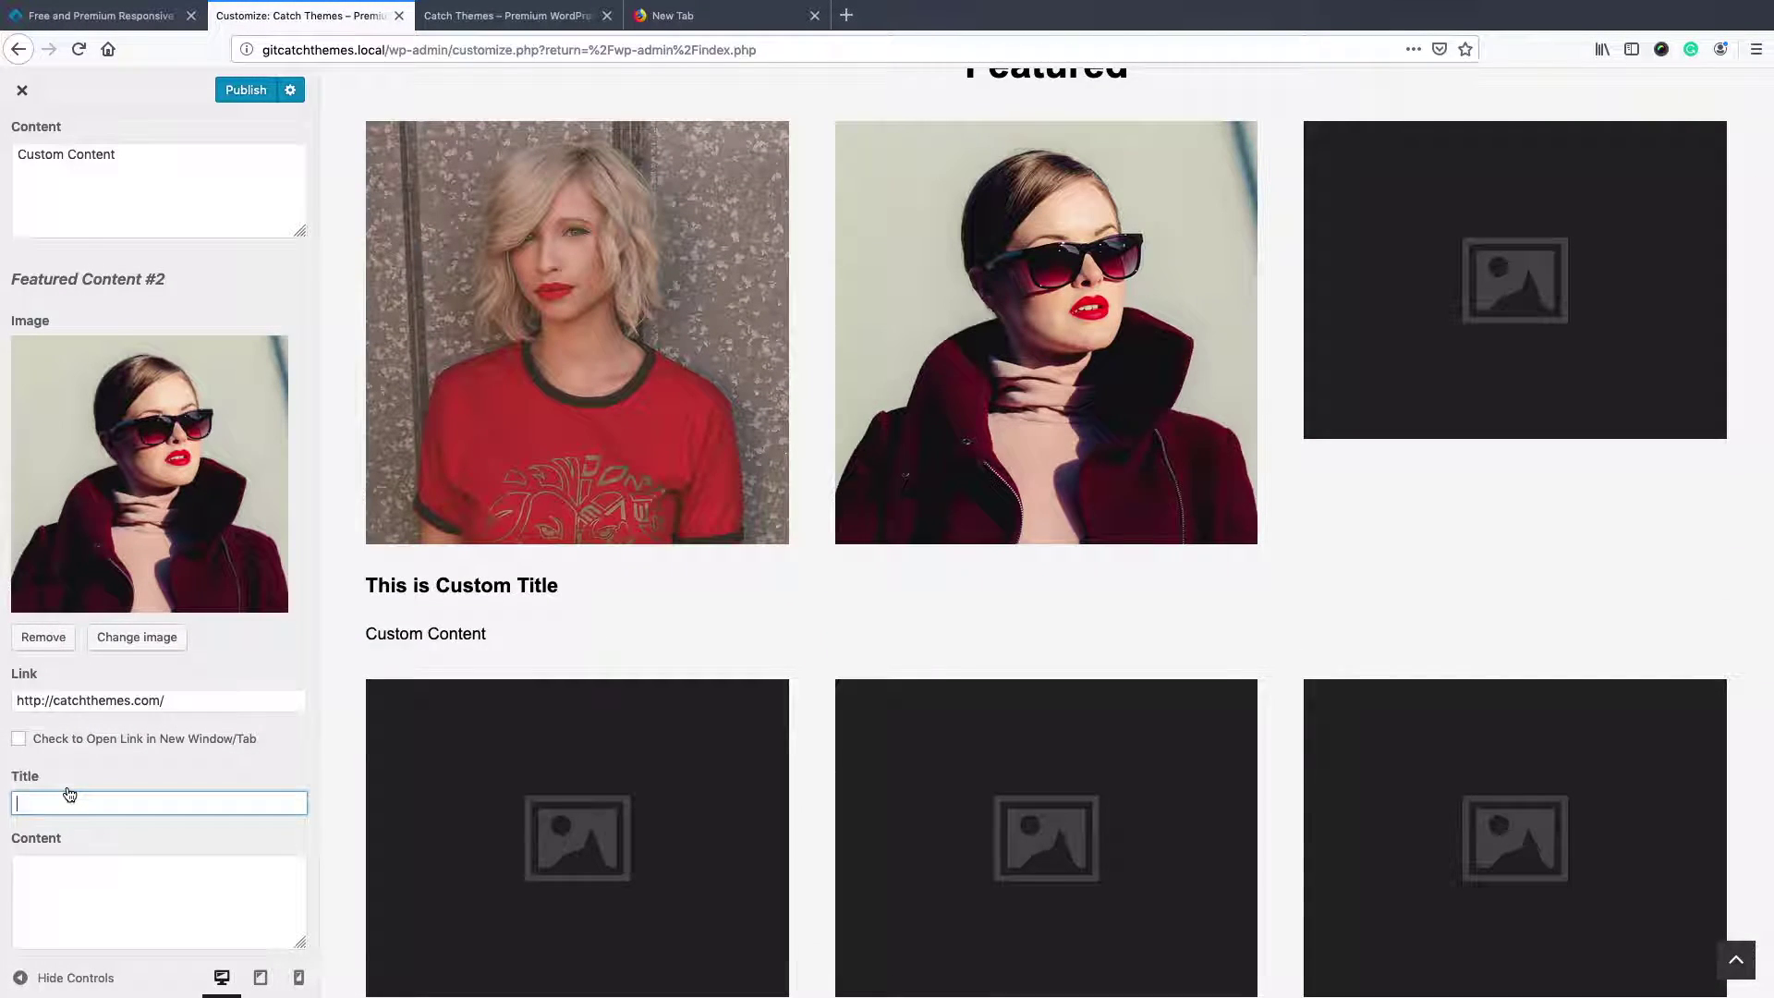
text(CatchThemes.com)
key(Tab)
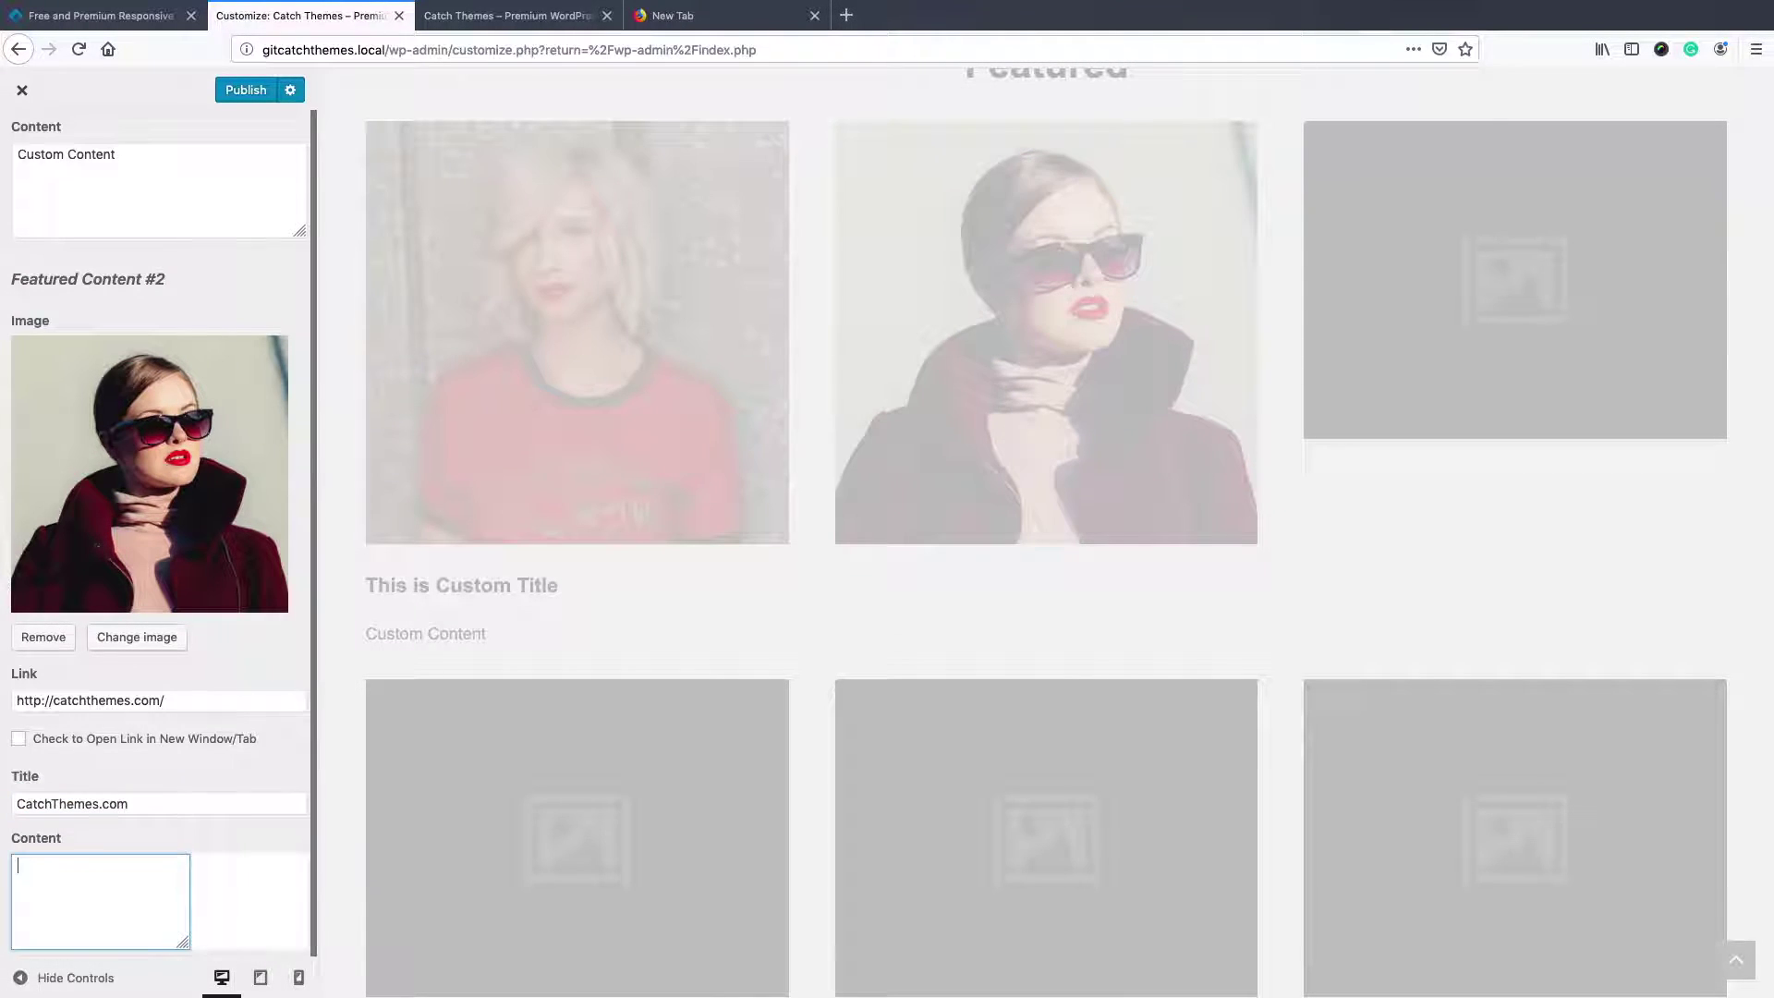
text(This is the co)
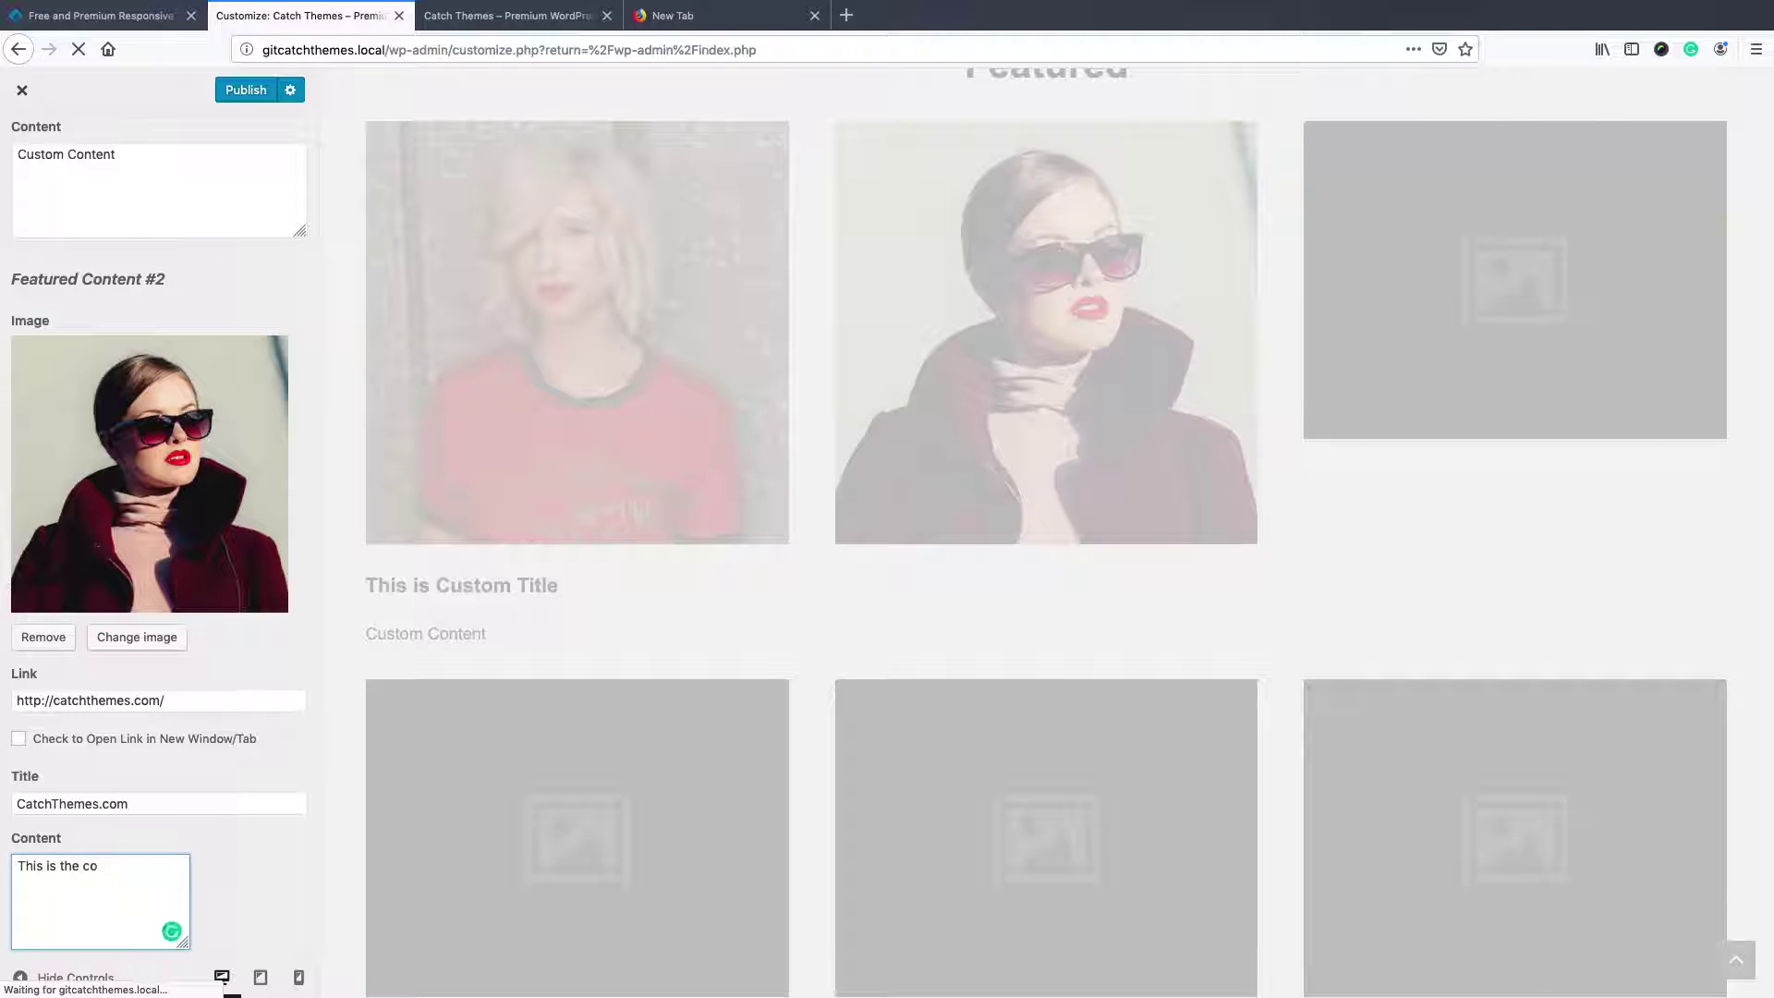
text(ntent fo)
key(BackSpace)
key(BackSpace)
text(of Catch Themes)
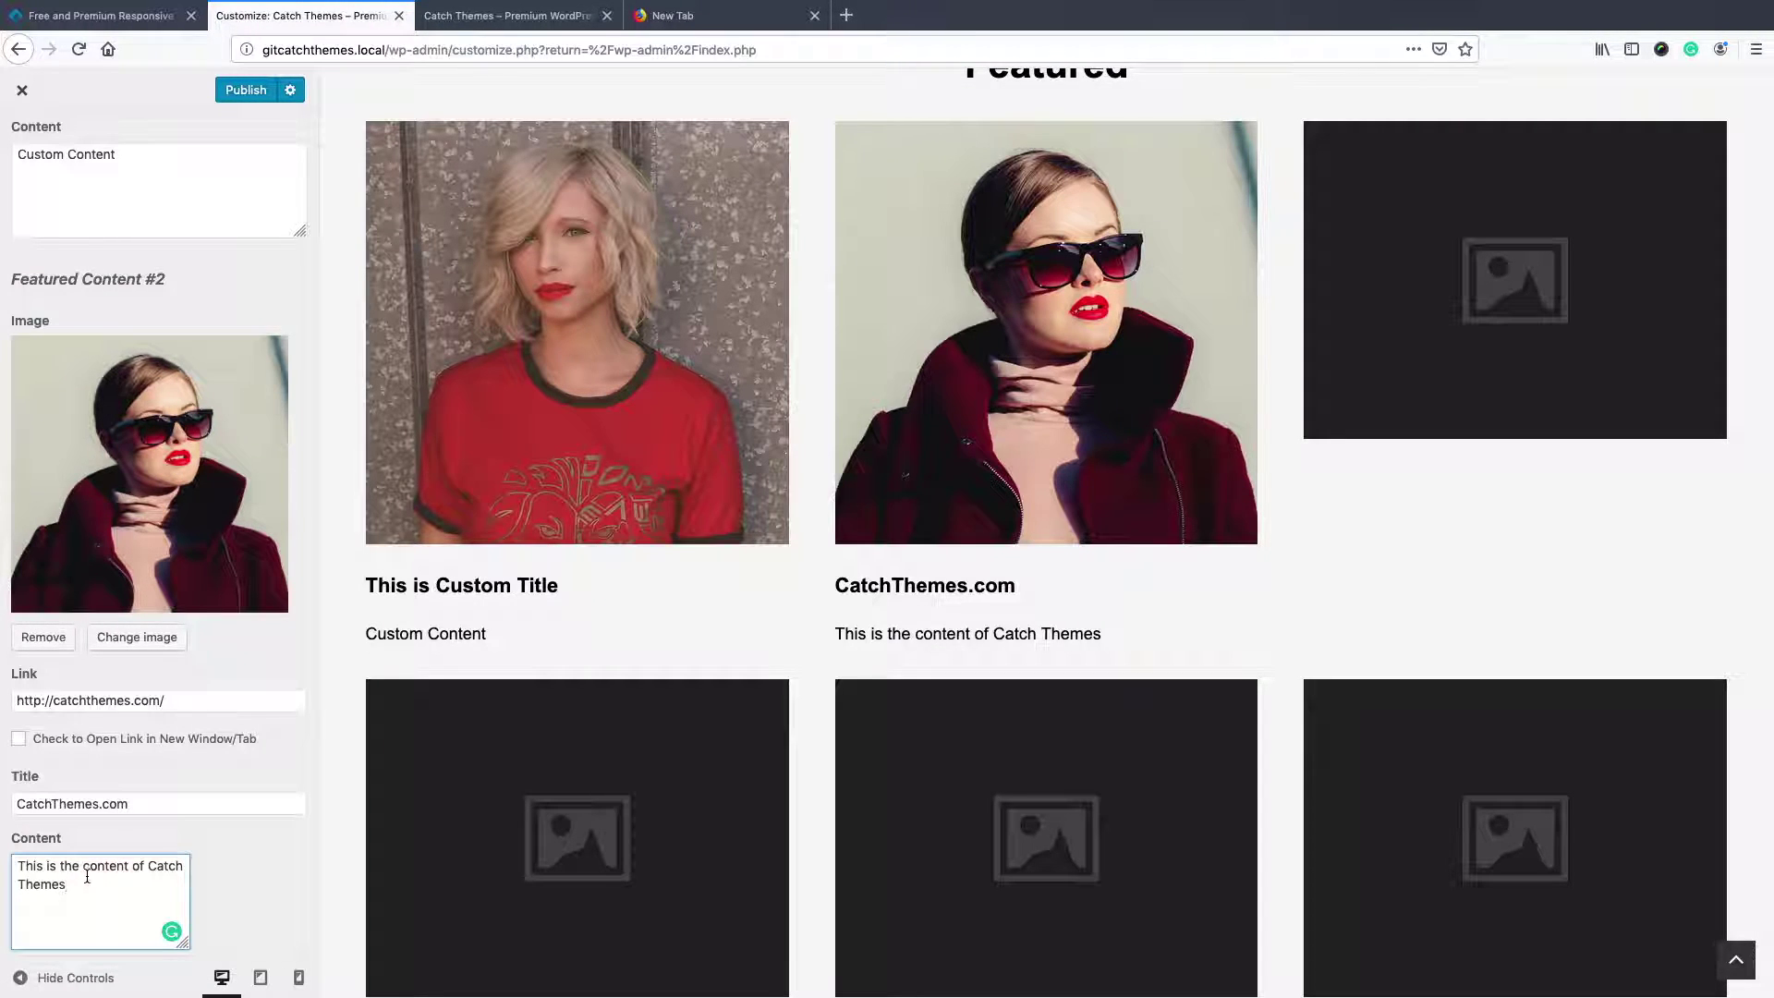
drag(158, 798, 9, 800)
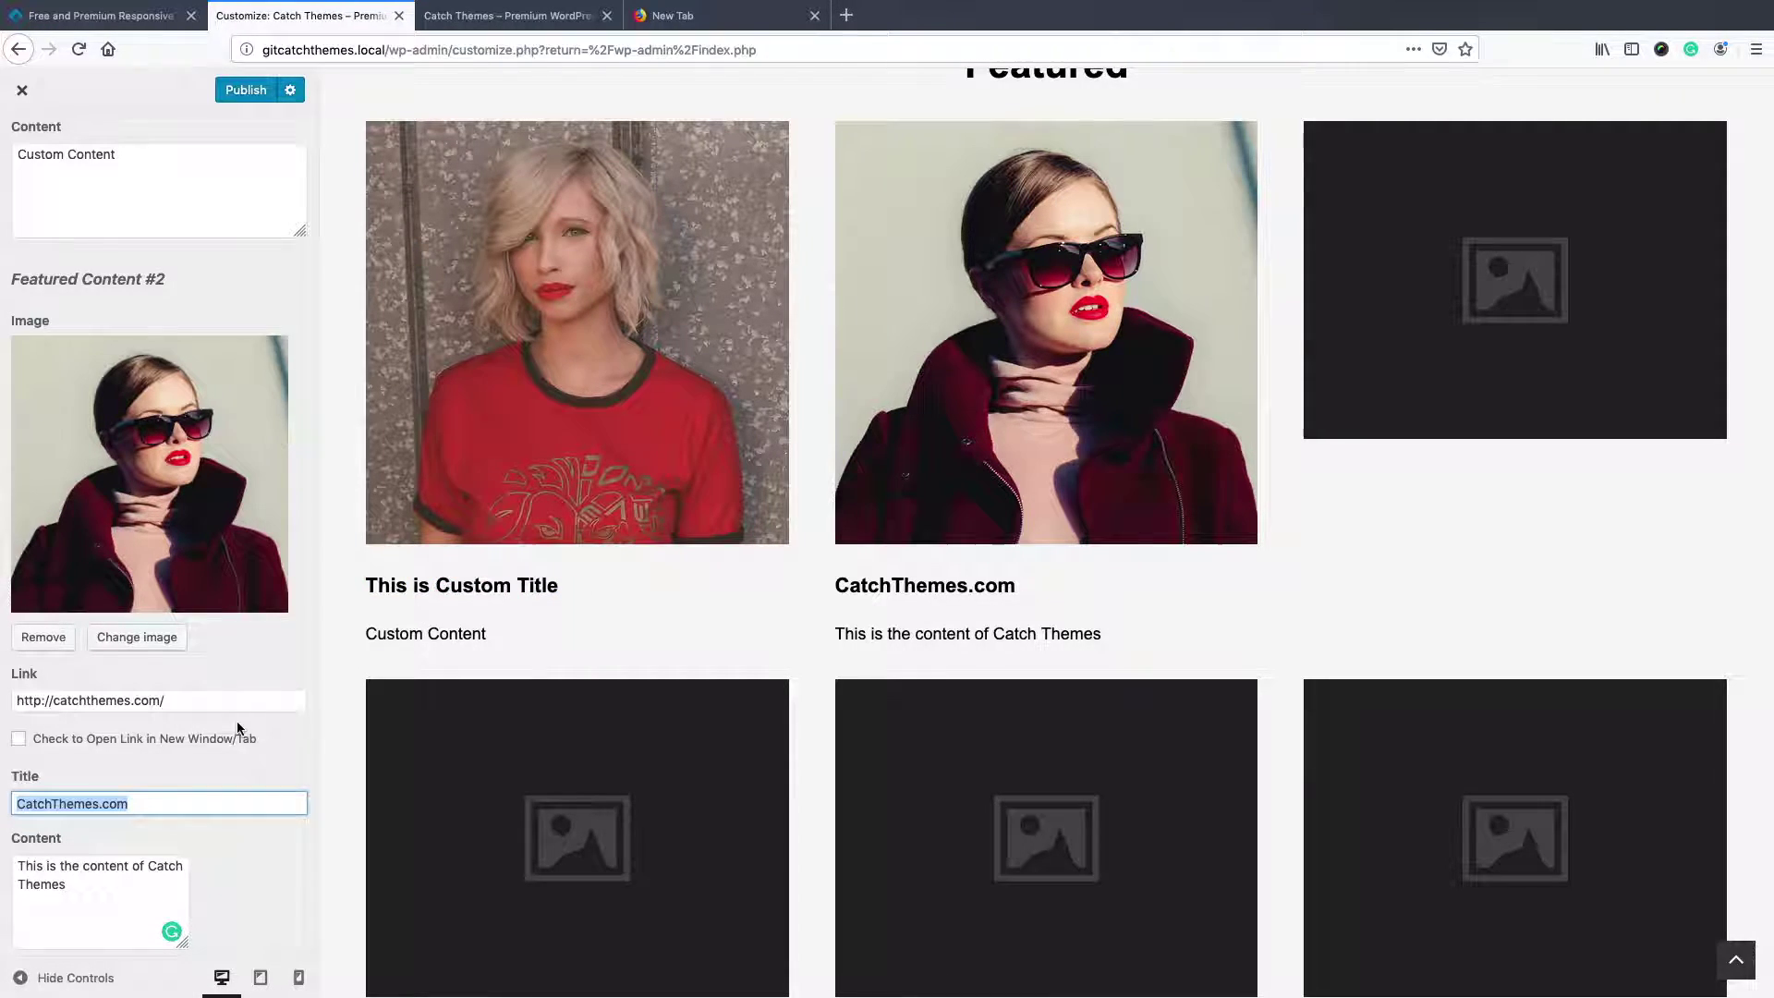
scroll(237, 721, down, 3)
scroll(236, 721, up, 3)
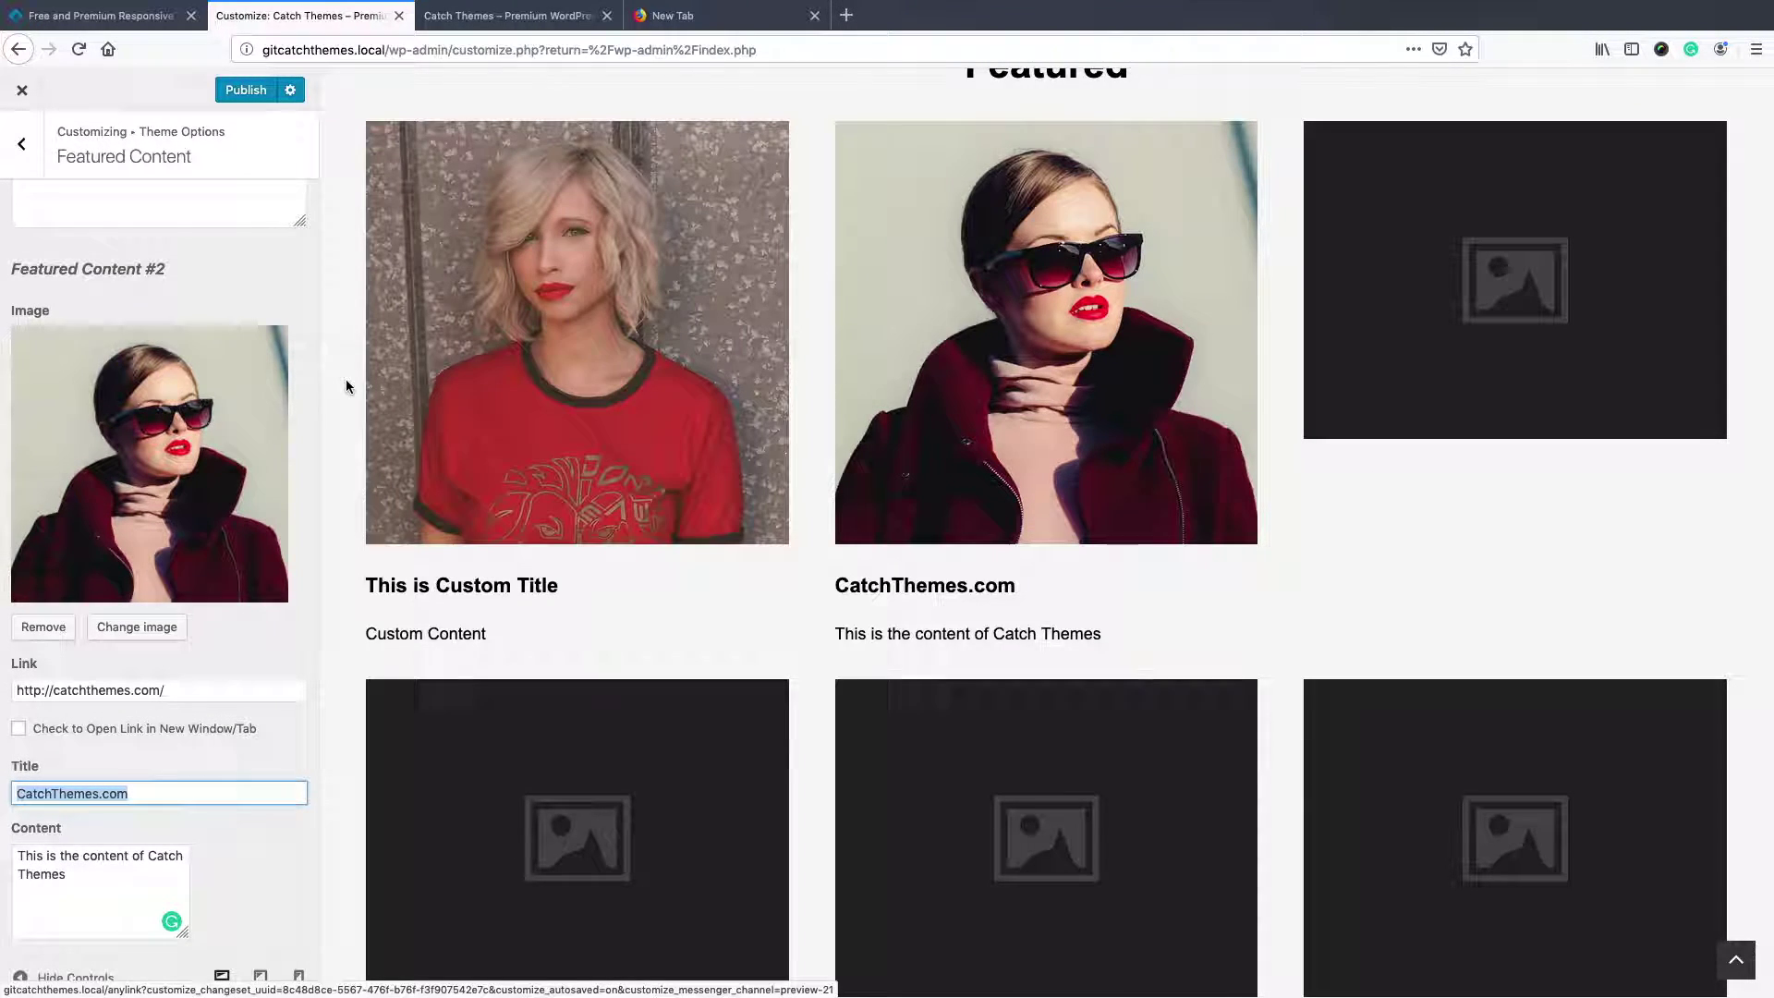
Publish the custom featured content in the Customizer
click(245, 90)
scroll(113, 591, down, 9)
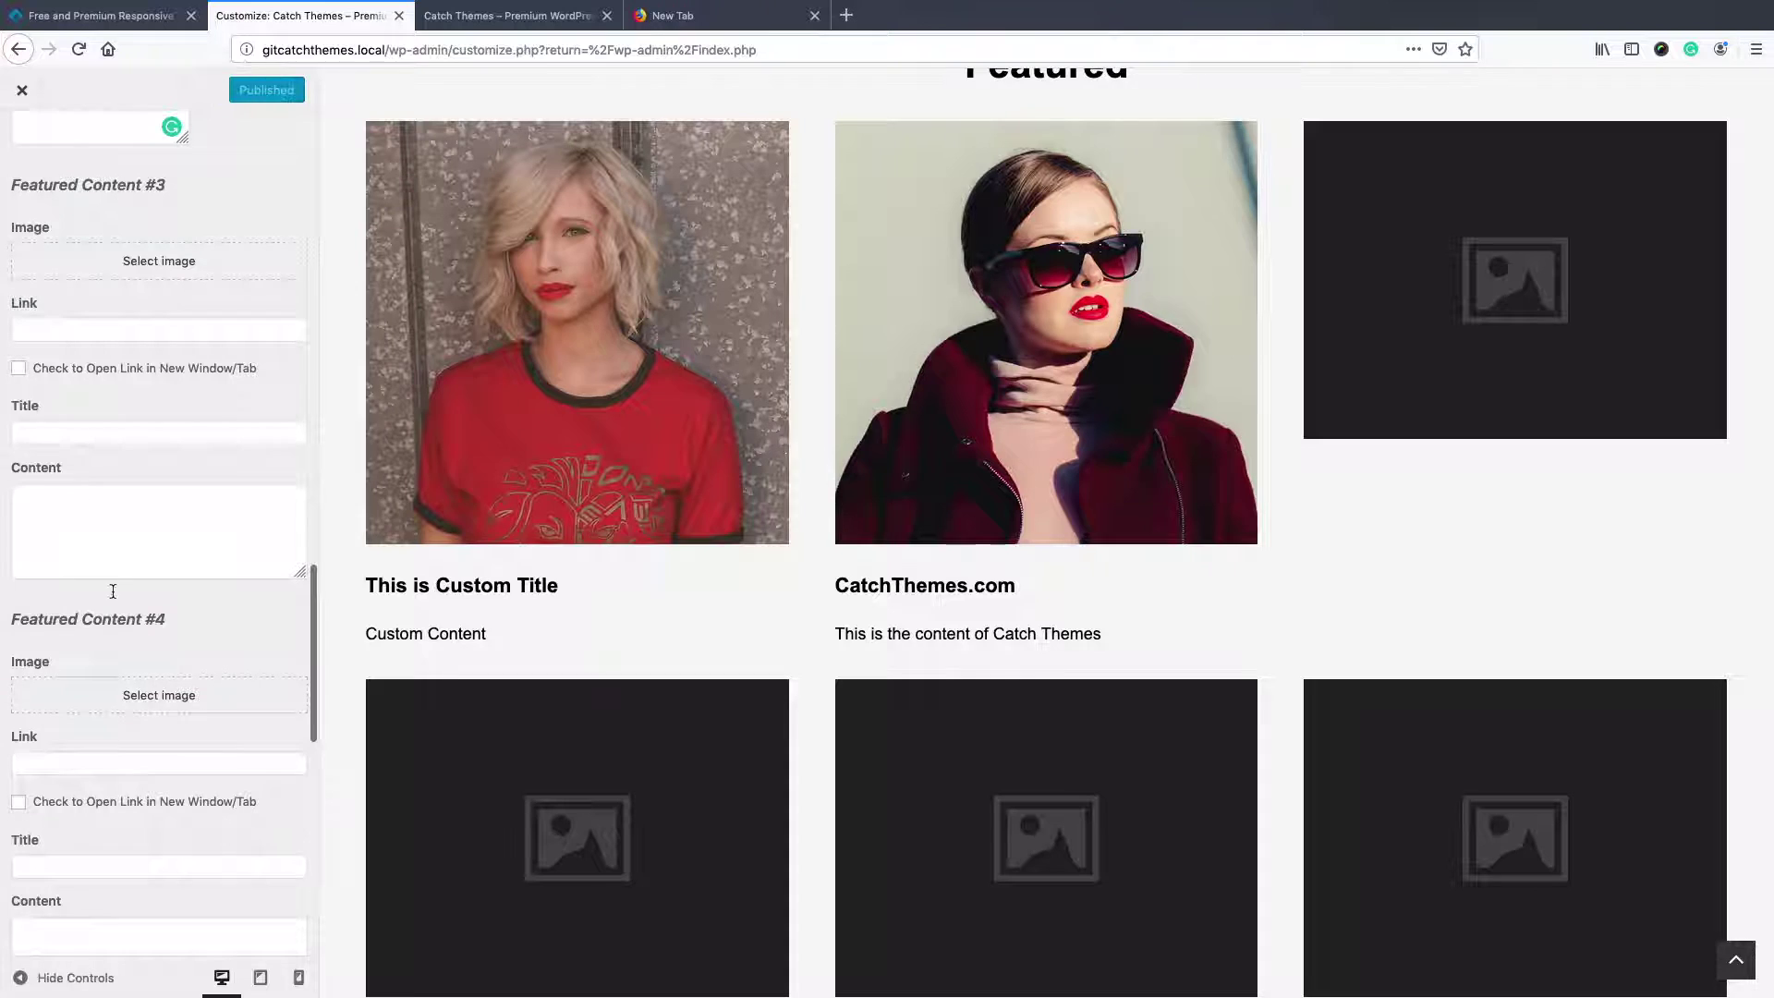
scroll(166, 681, down, 5)
scroll(166, 681, up, 15)
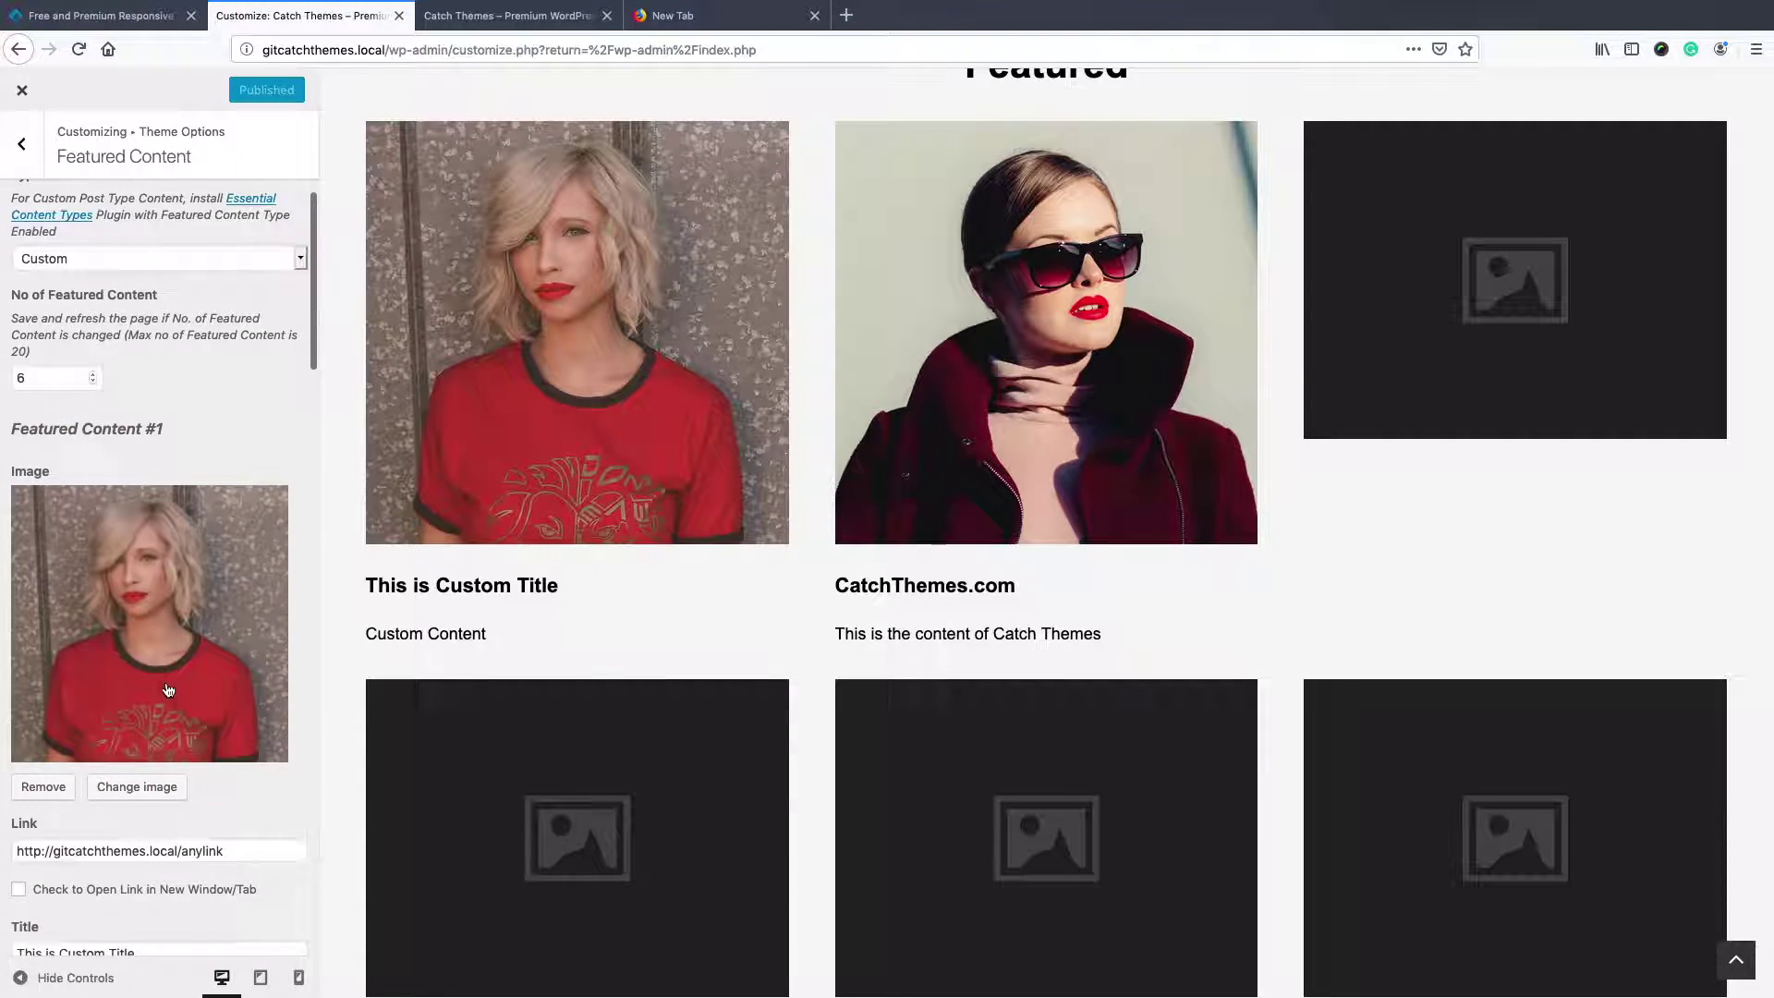
scroll(169, 690, down, 3)
scroll(153, 676, up, 6)
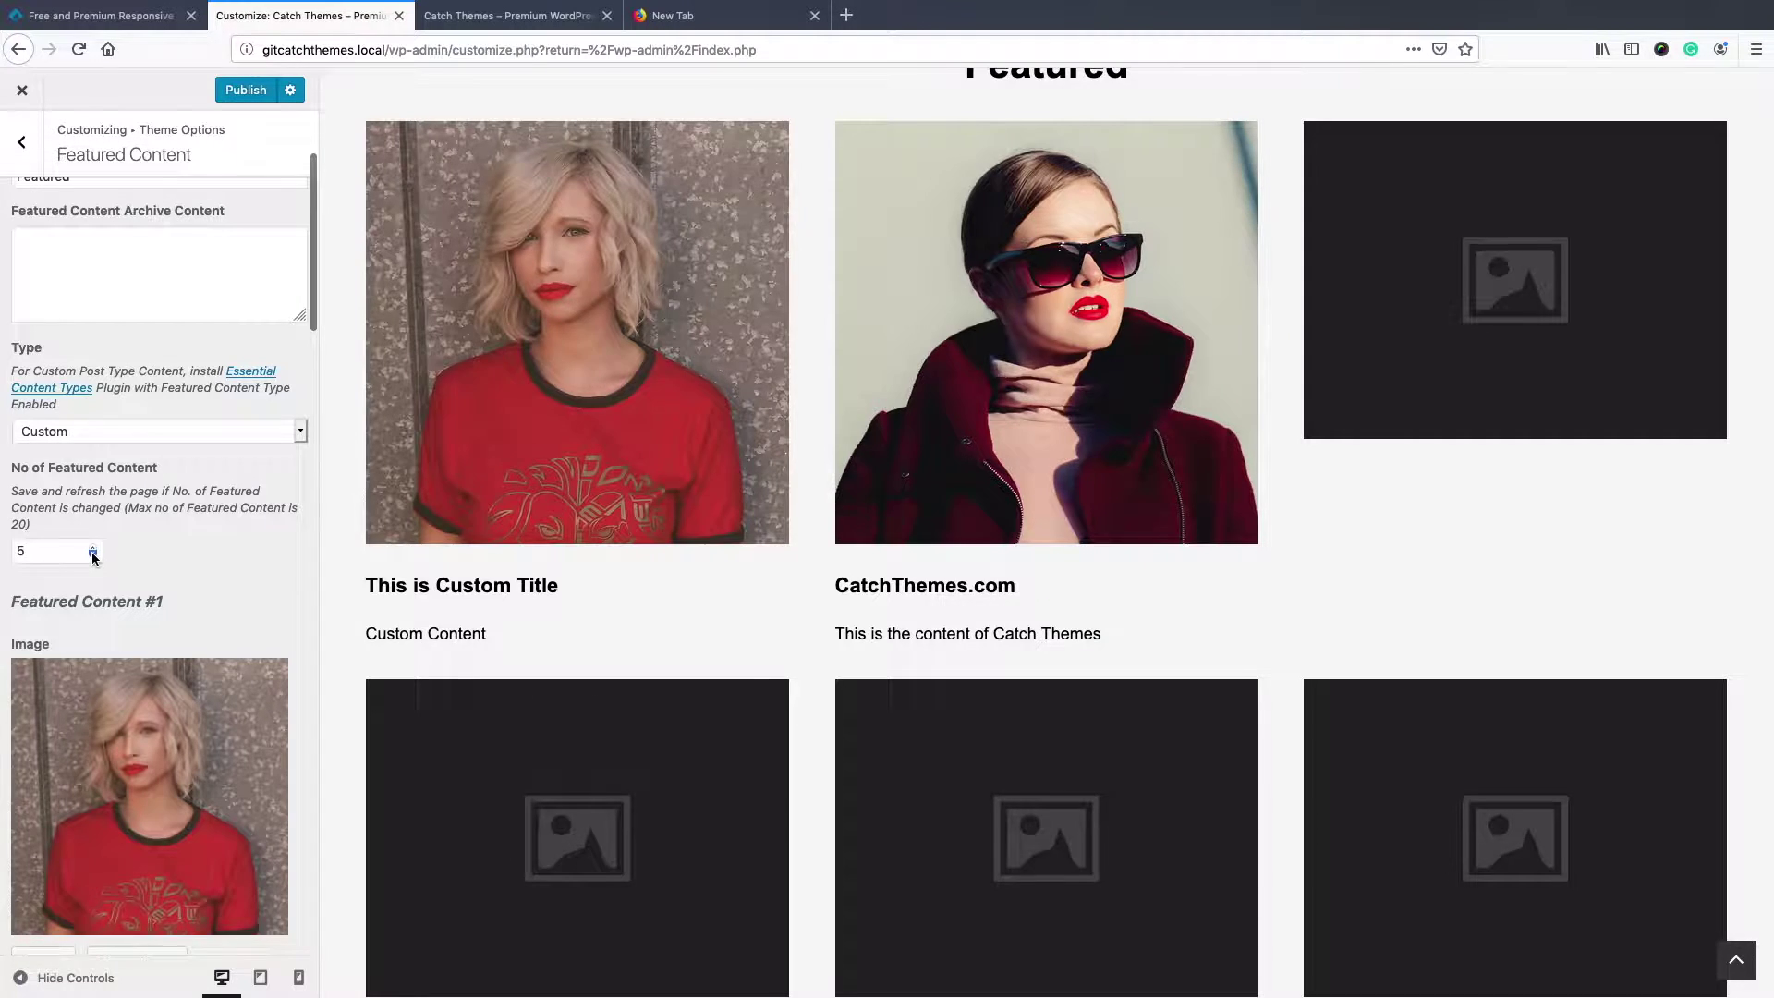
Lower No of Featured Content from 6 to 5
click(93, 552)
scroll(148, 629, down, 8)
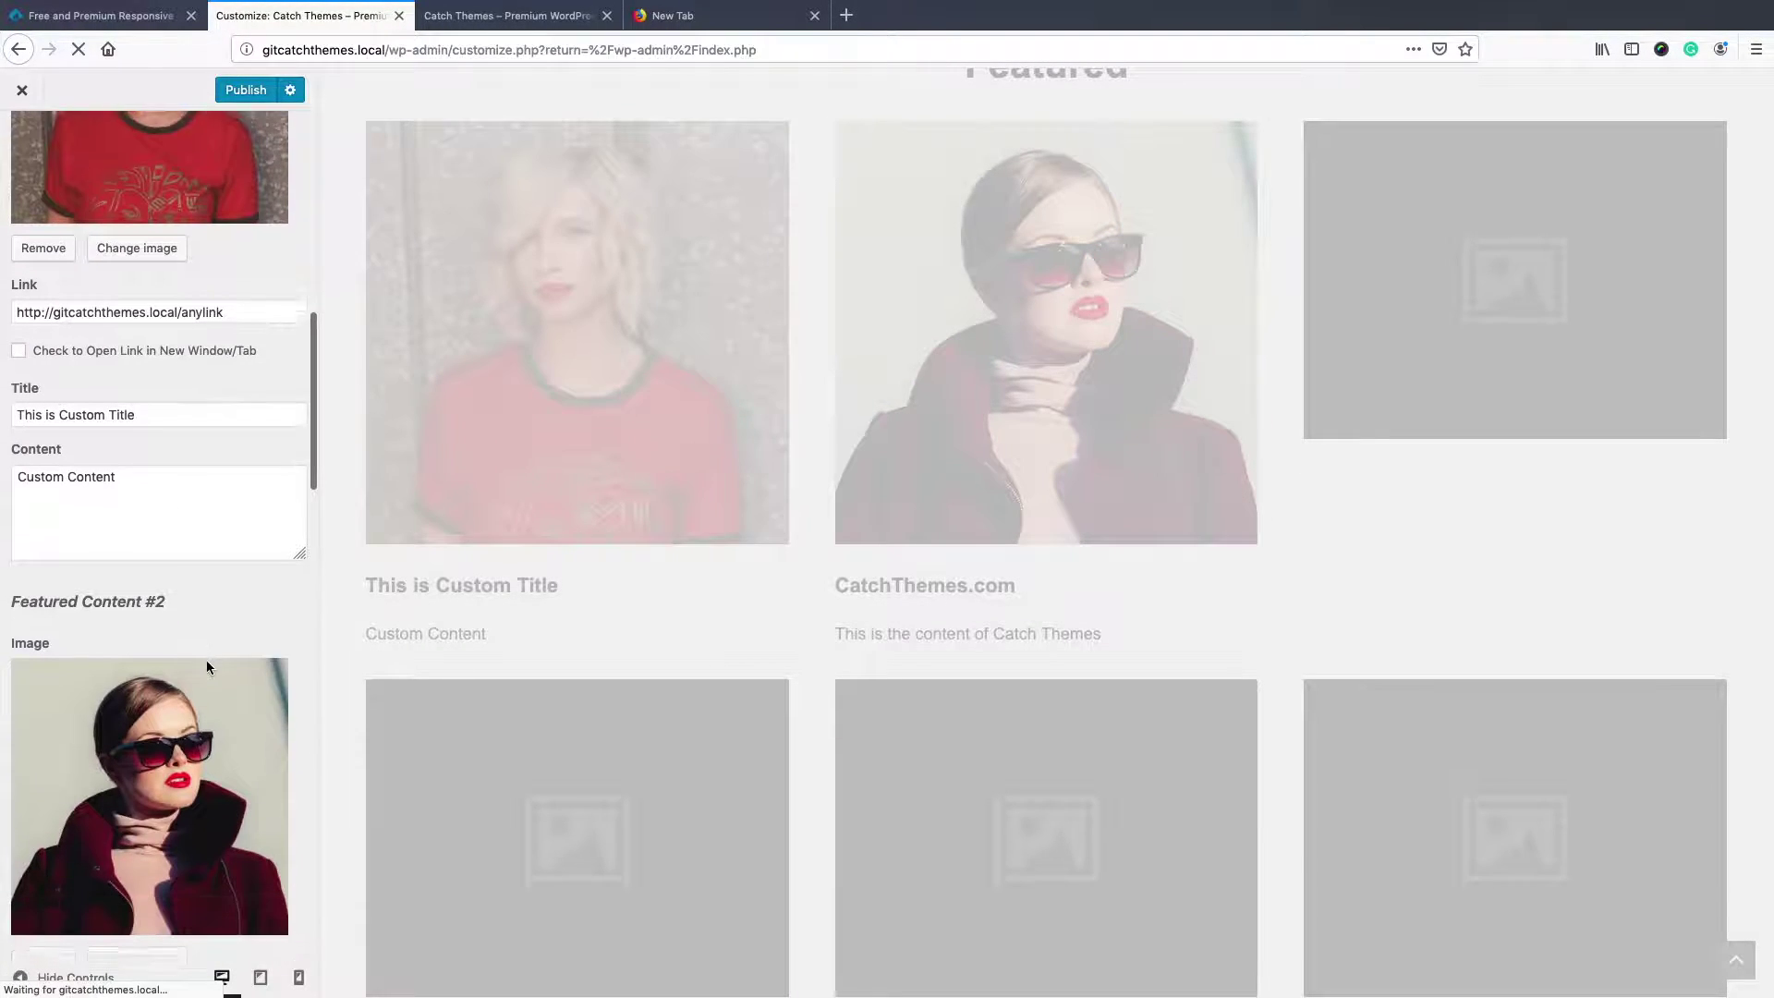
scroll(207, 665, down, 1)
scroll(207, 661, down, 8)
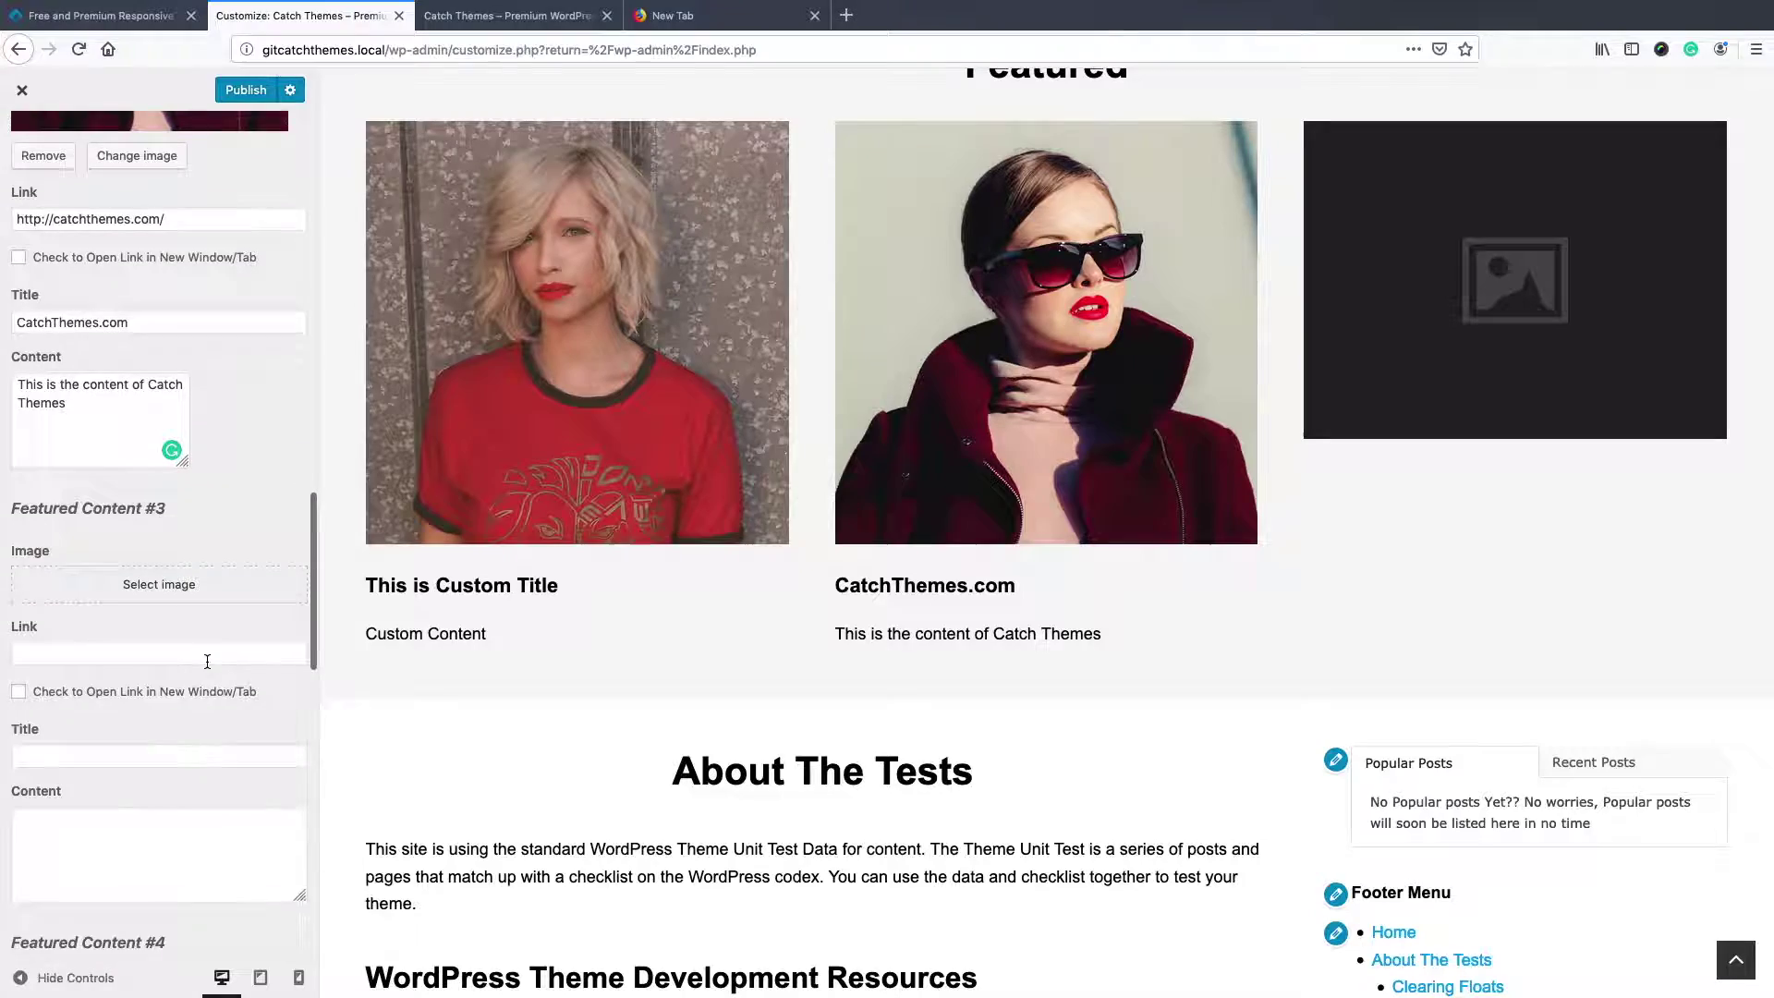
Set Featured Content #3's image to the photo of the man with headphones
scroll(203, 657, down, 1)
click(185, 570)
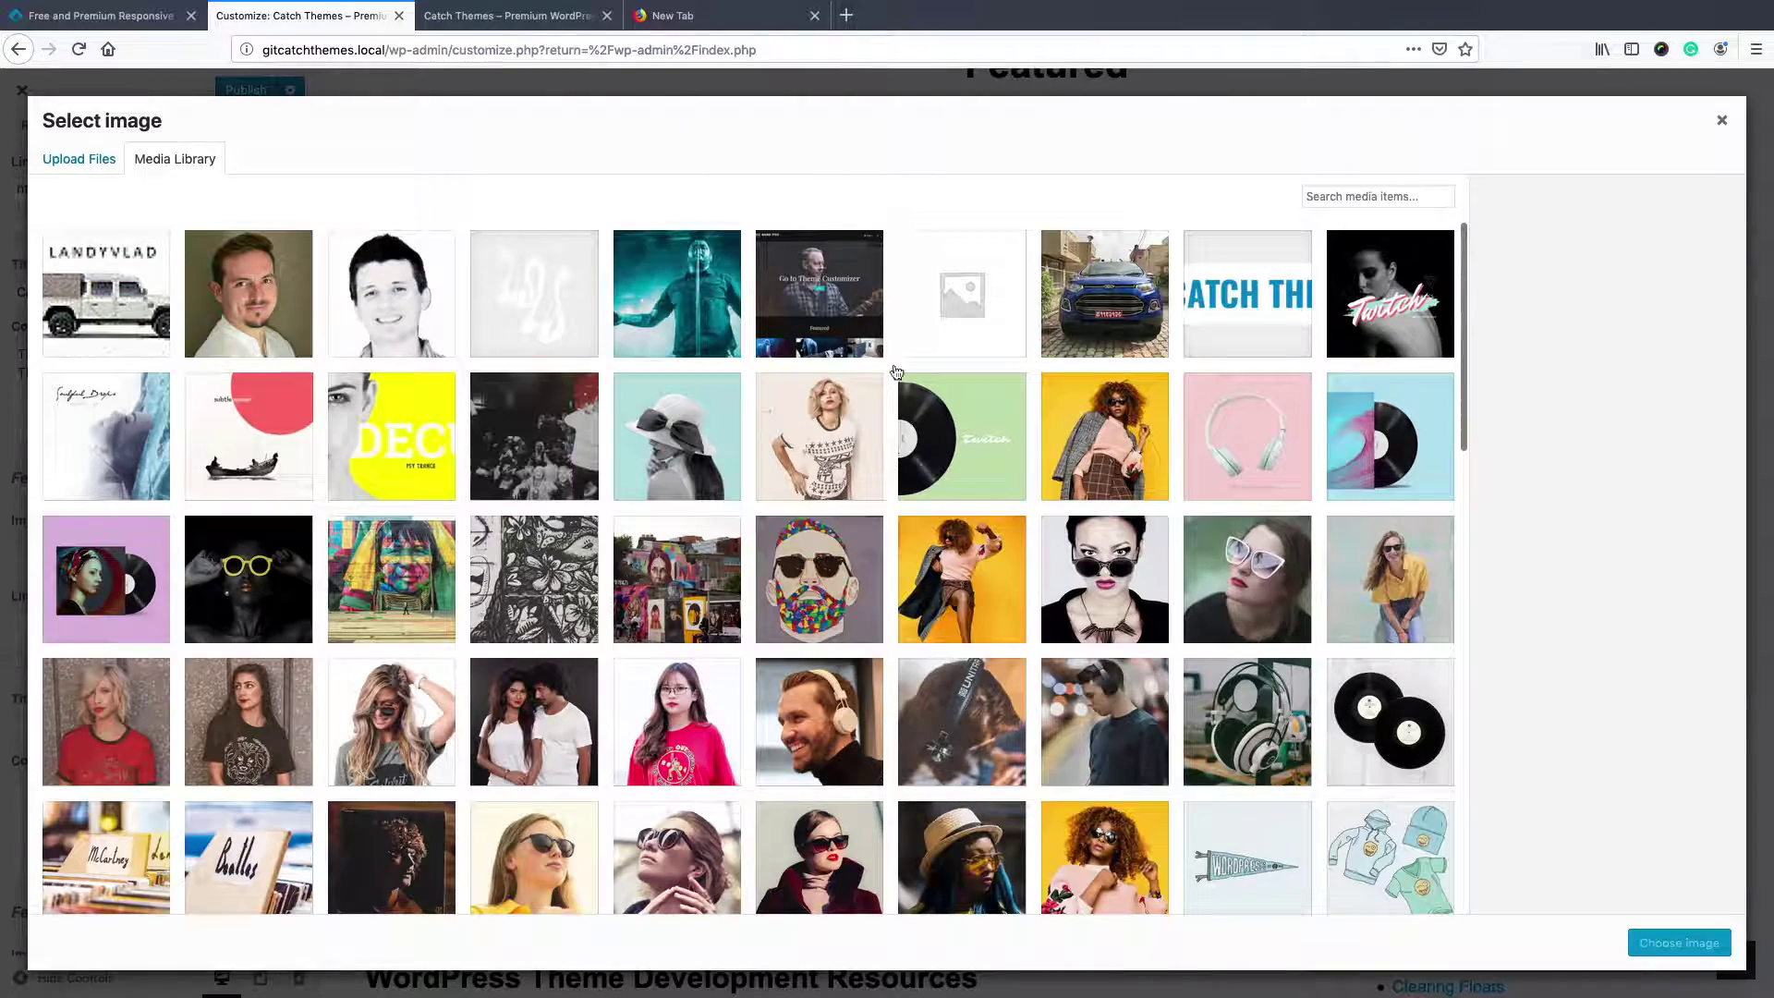
click(1109, 776)
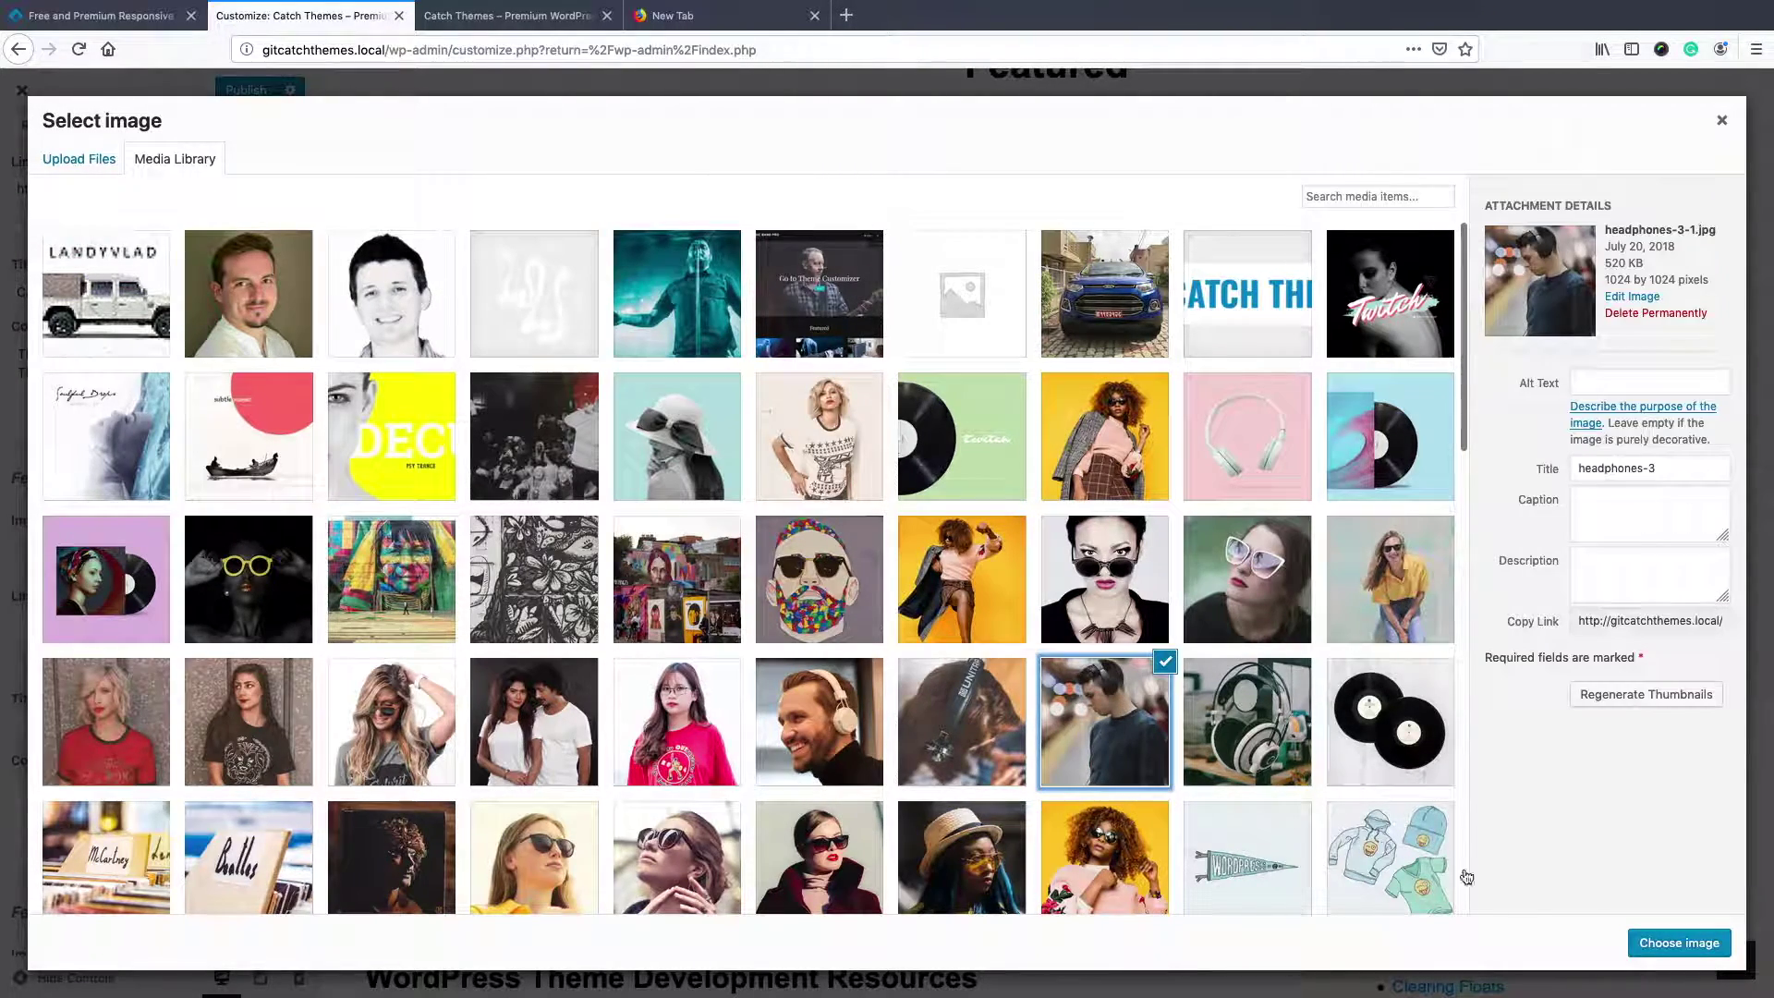
click(1668, 940)
scroll(197, 787, down, 3)
click(499, 16)
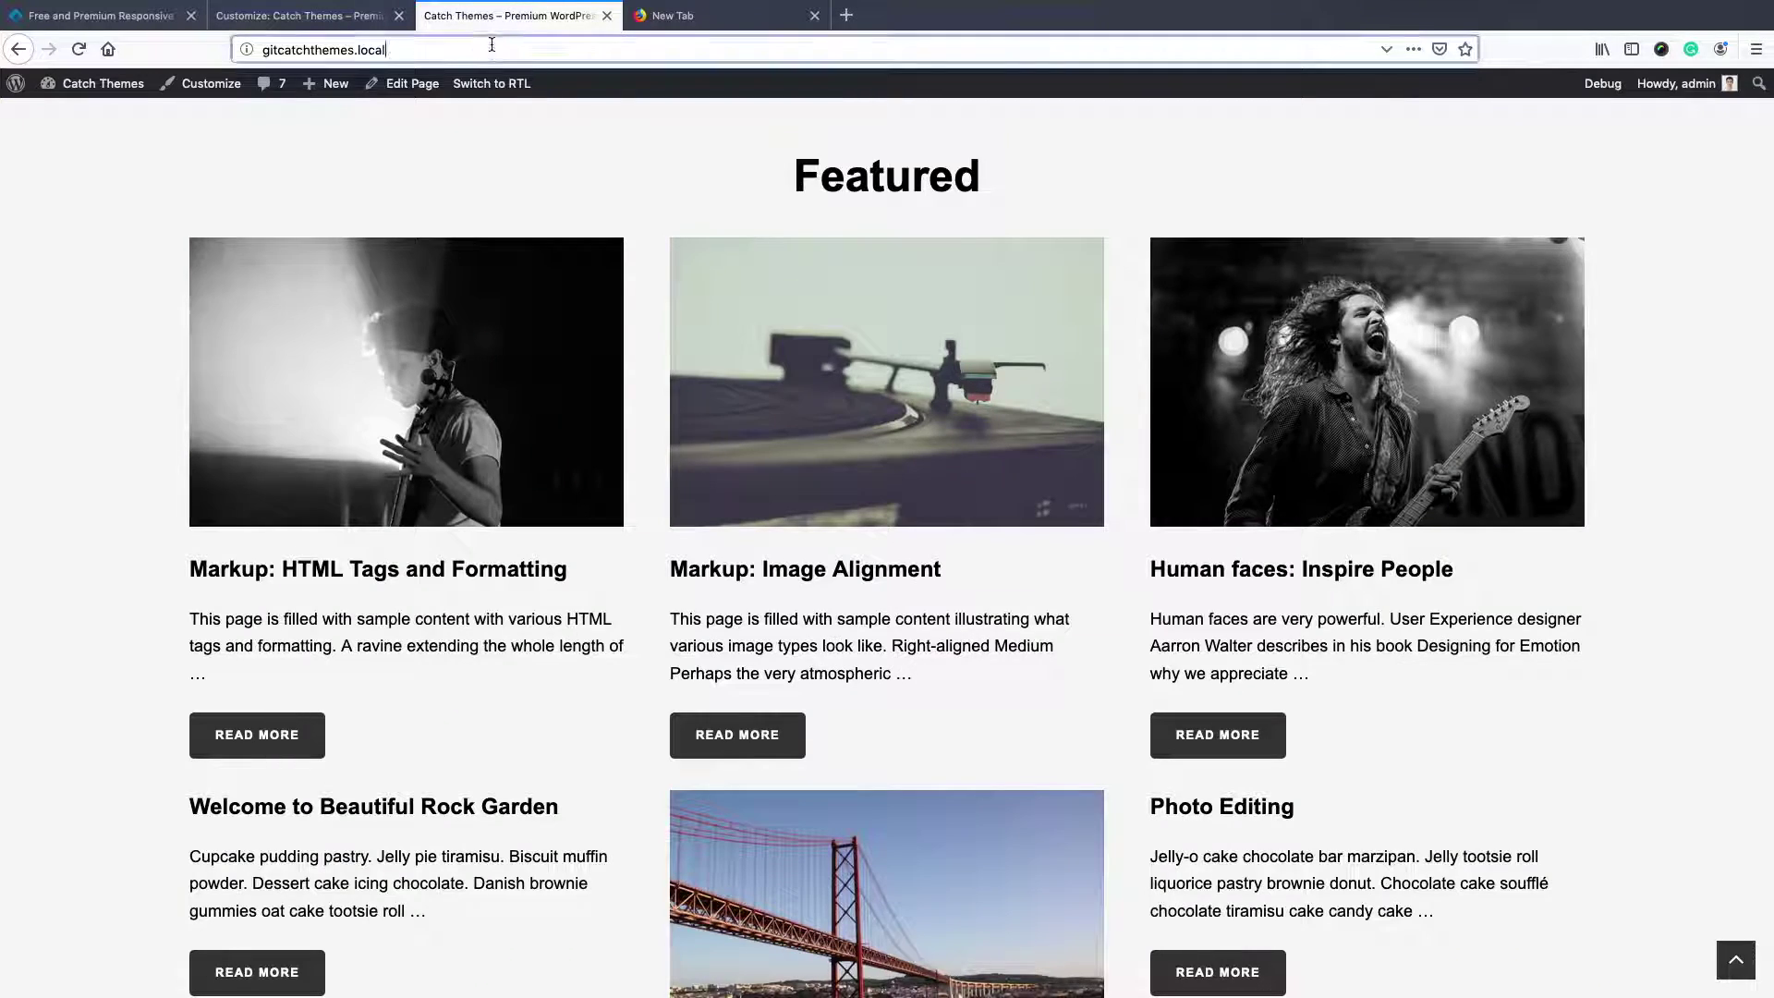
click(491, 49)
text(catc)
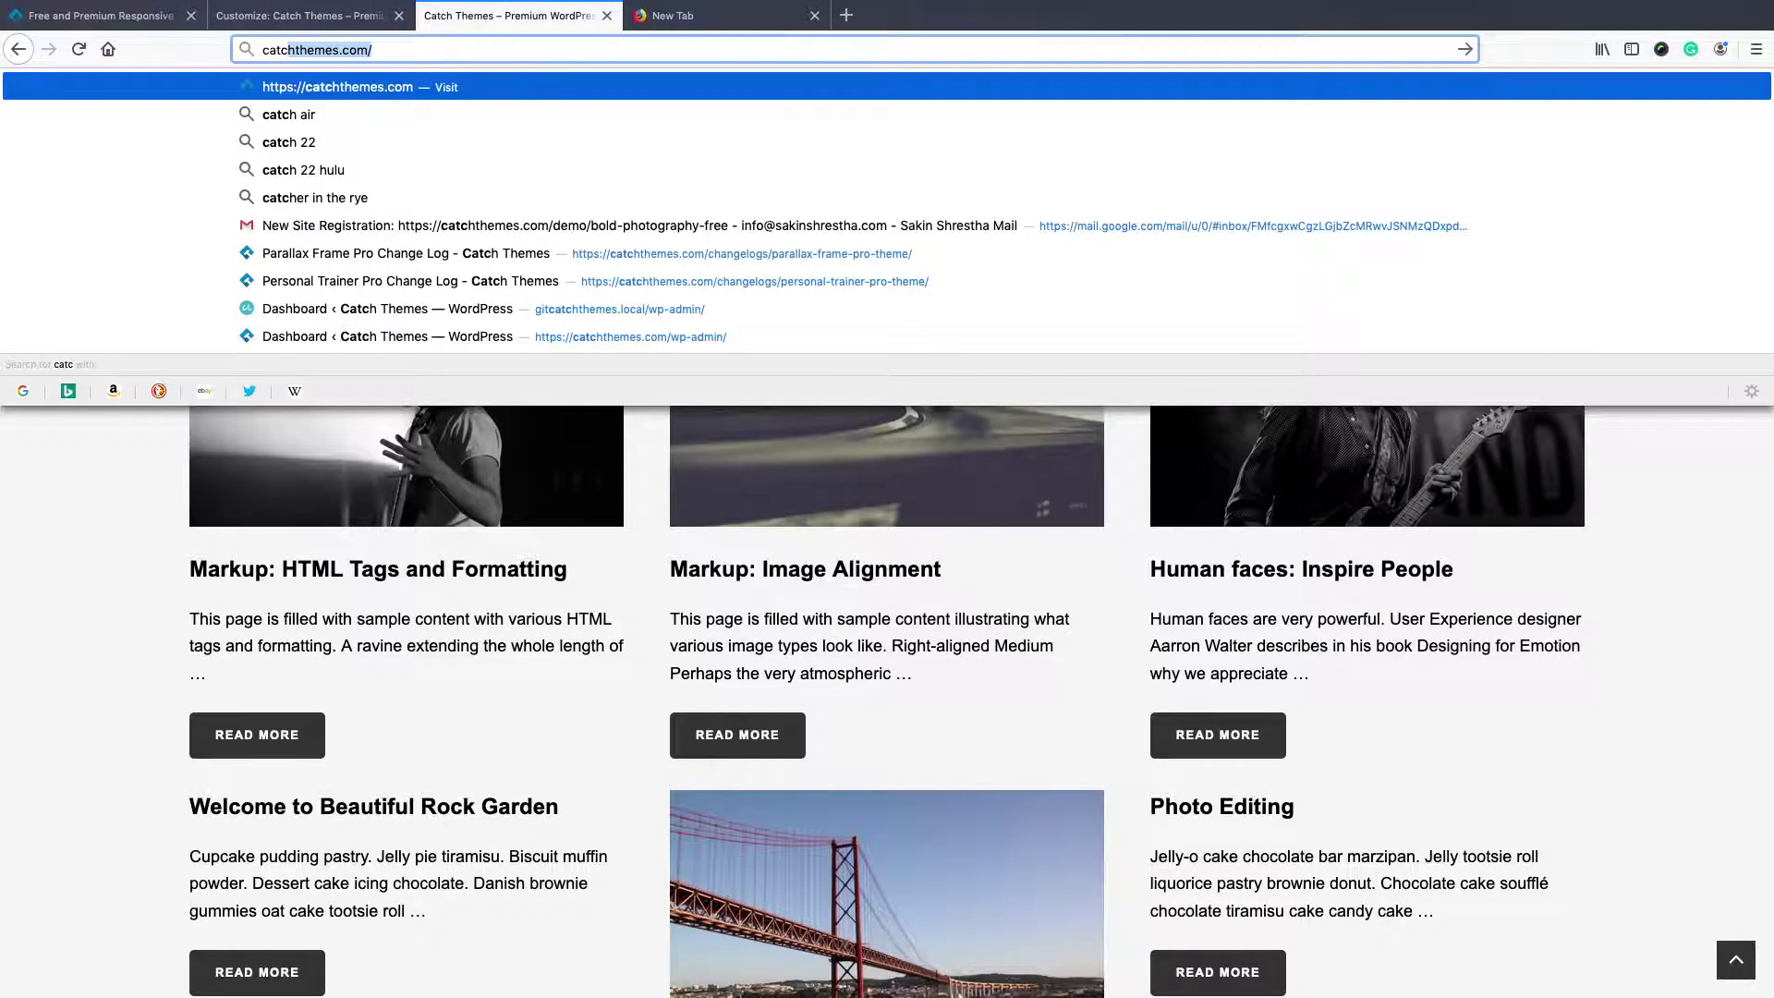
text(hplugin)
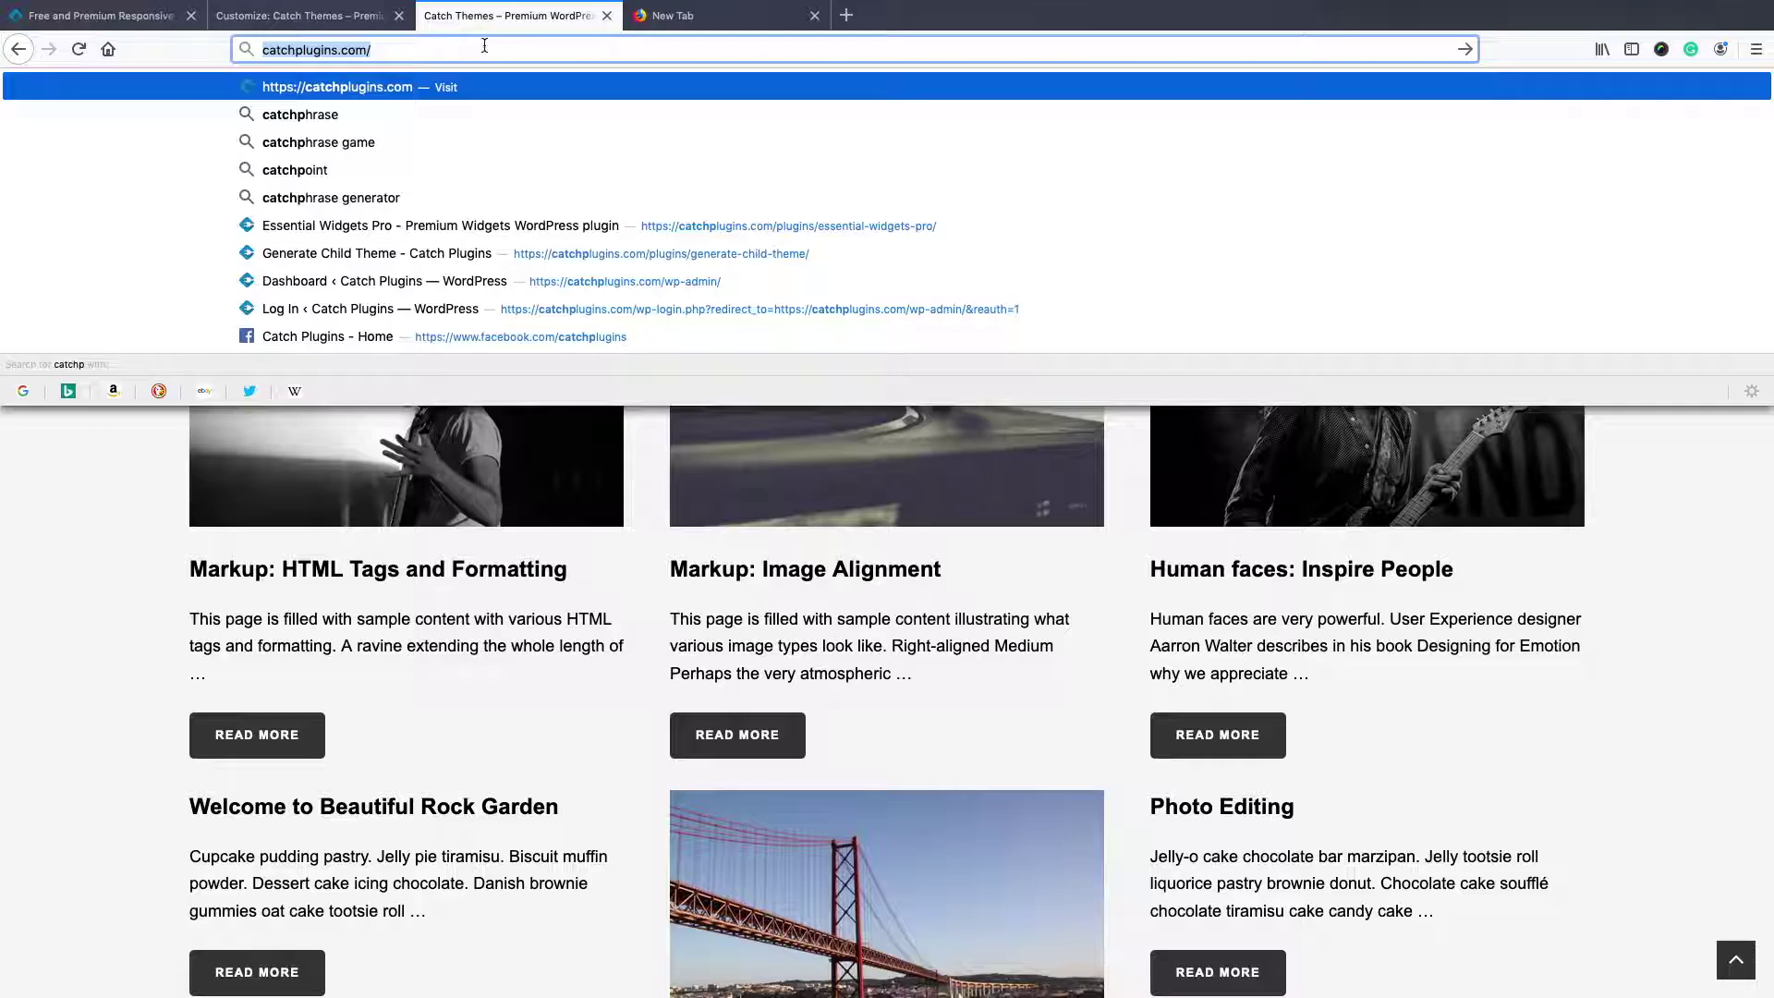
click(324, 18)
click(104, 655)
text(http://catchplugins.com/)
click(93, 734)
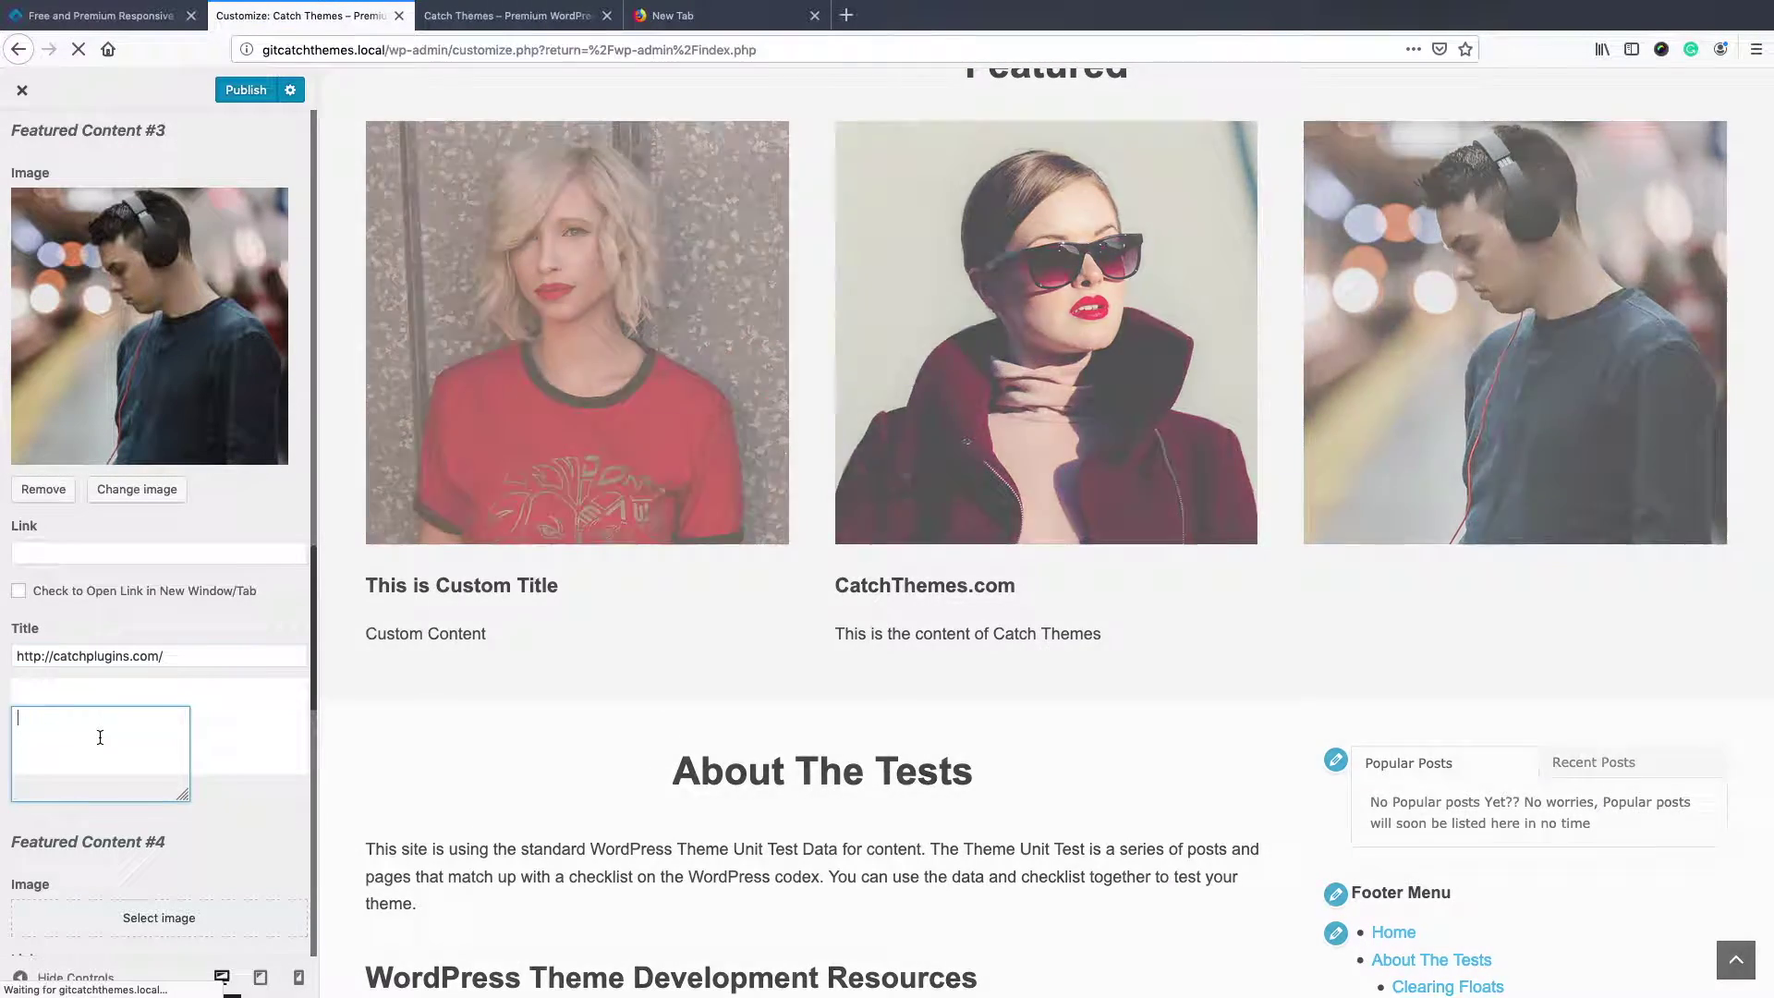
drag(166, 657, 9, 640)
key(ctrl+x)
click(74, 553)
key(ctrl+v)
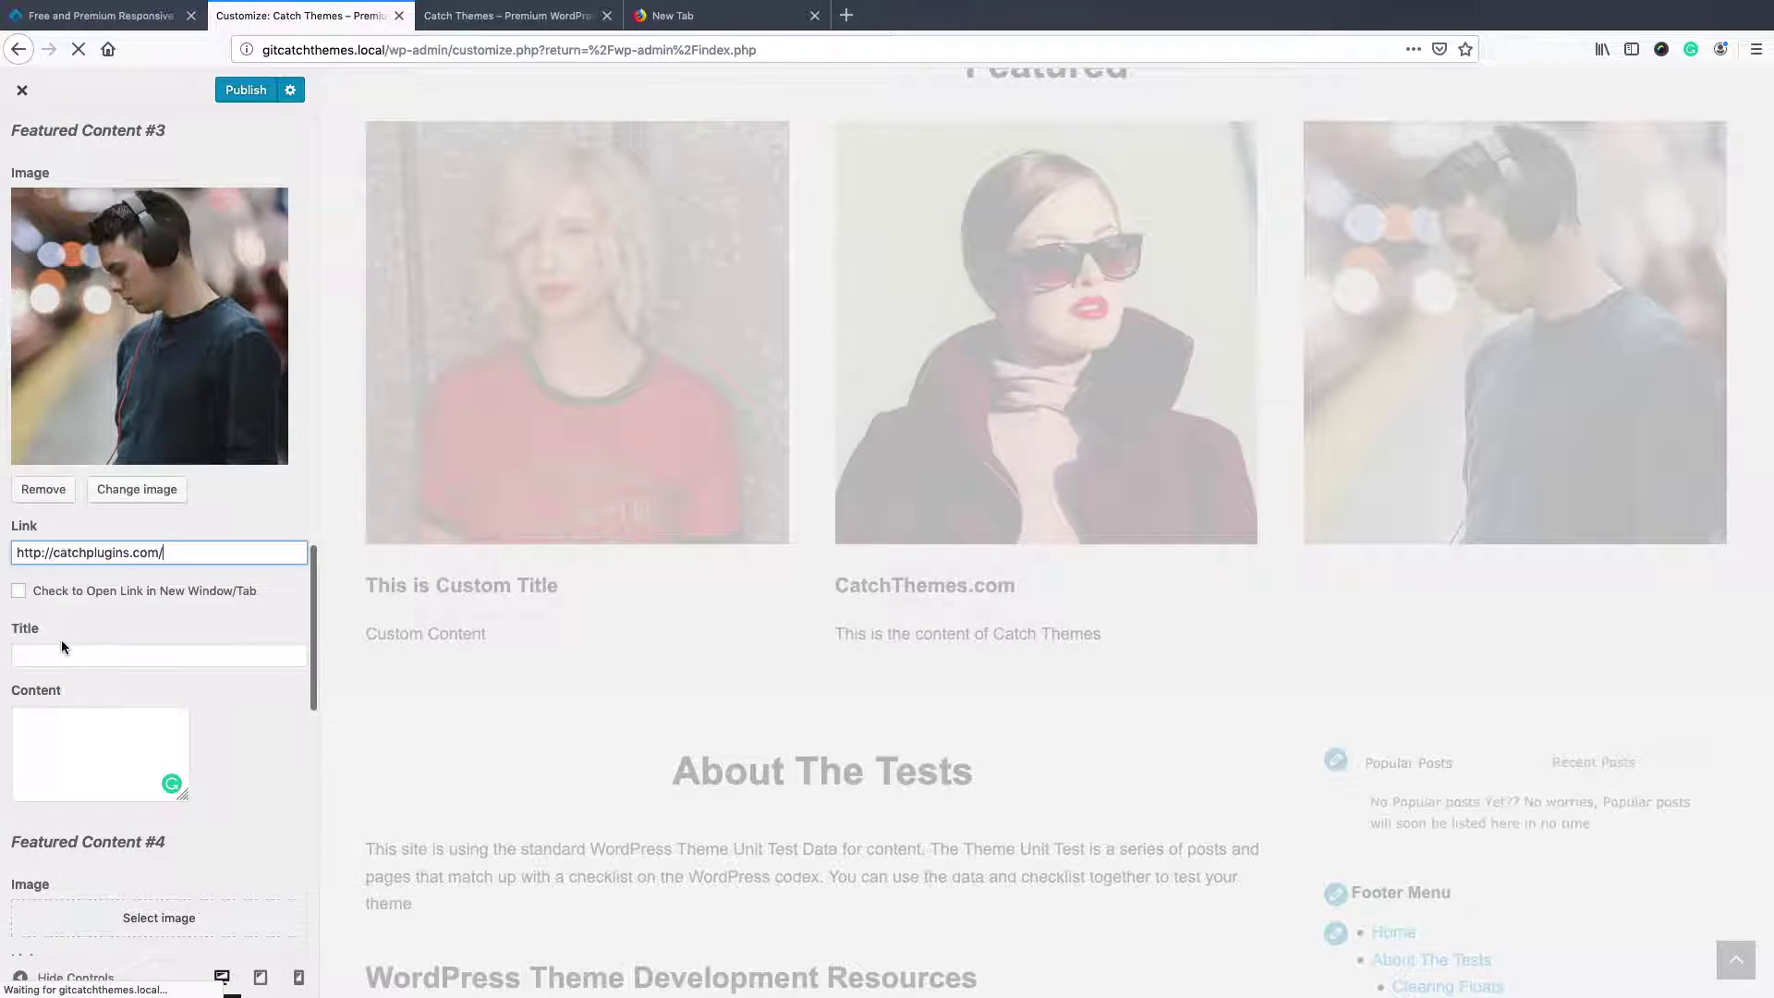
Title item #3 'Catch Plugins' and begin its content 'This is catch plugins'
click(66, 653)
text(Catch Plugins)
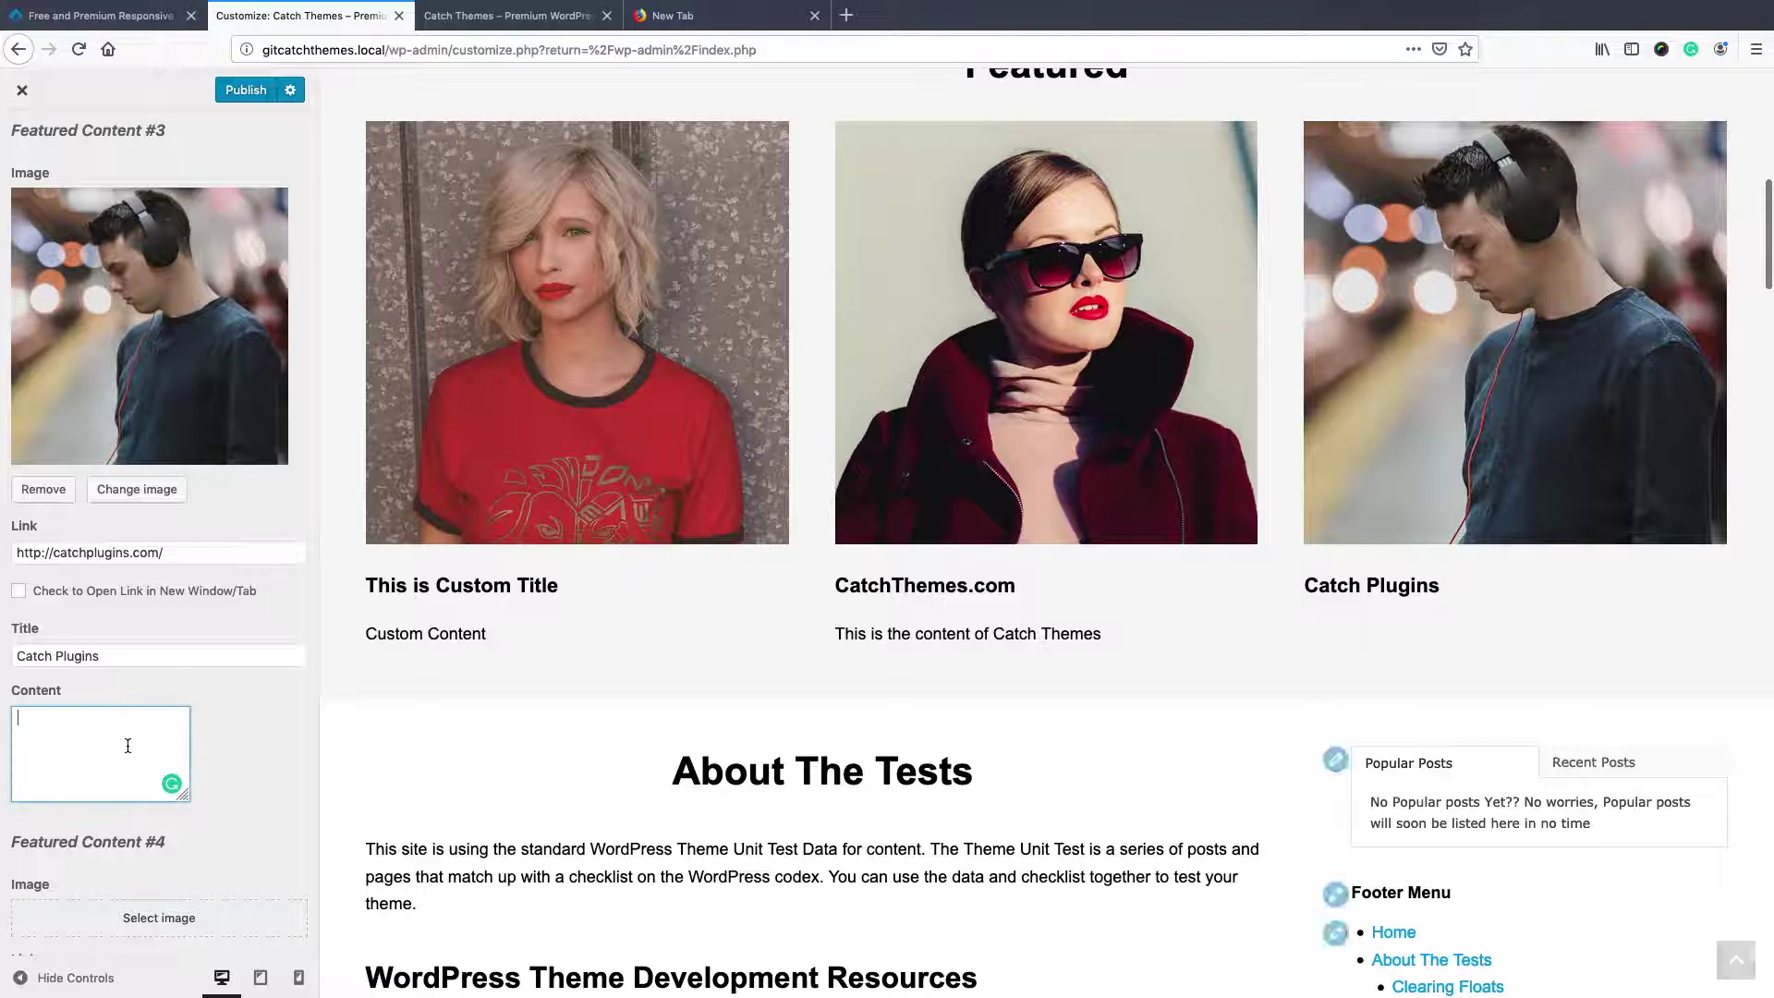
click(130, 739)
text(This is )
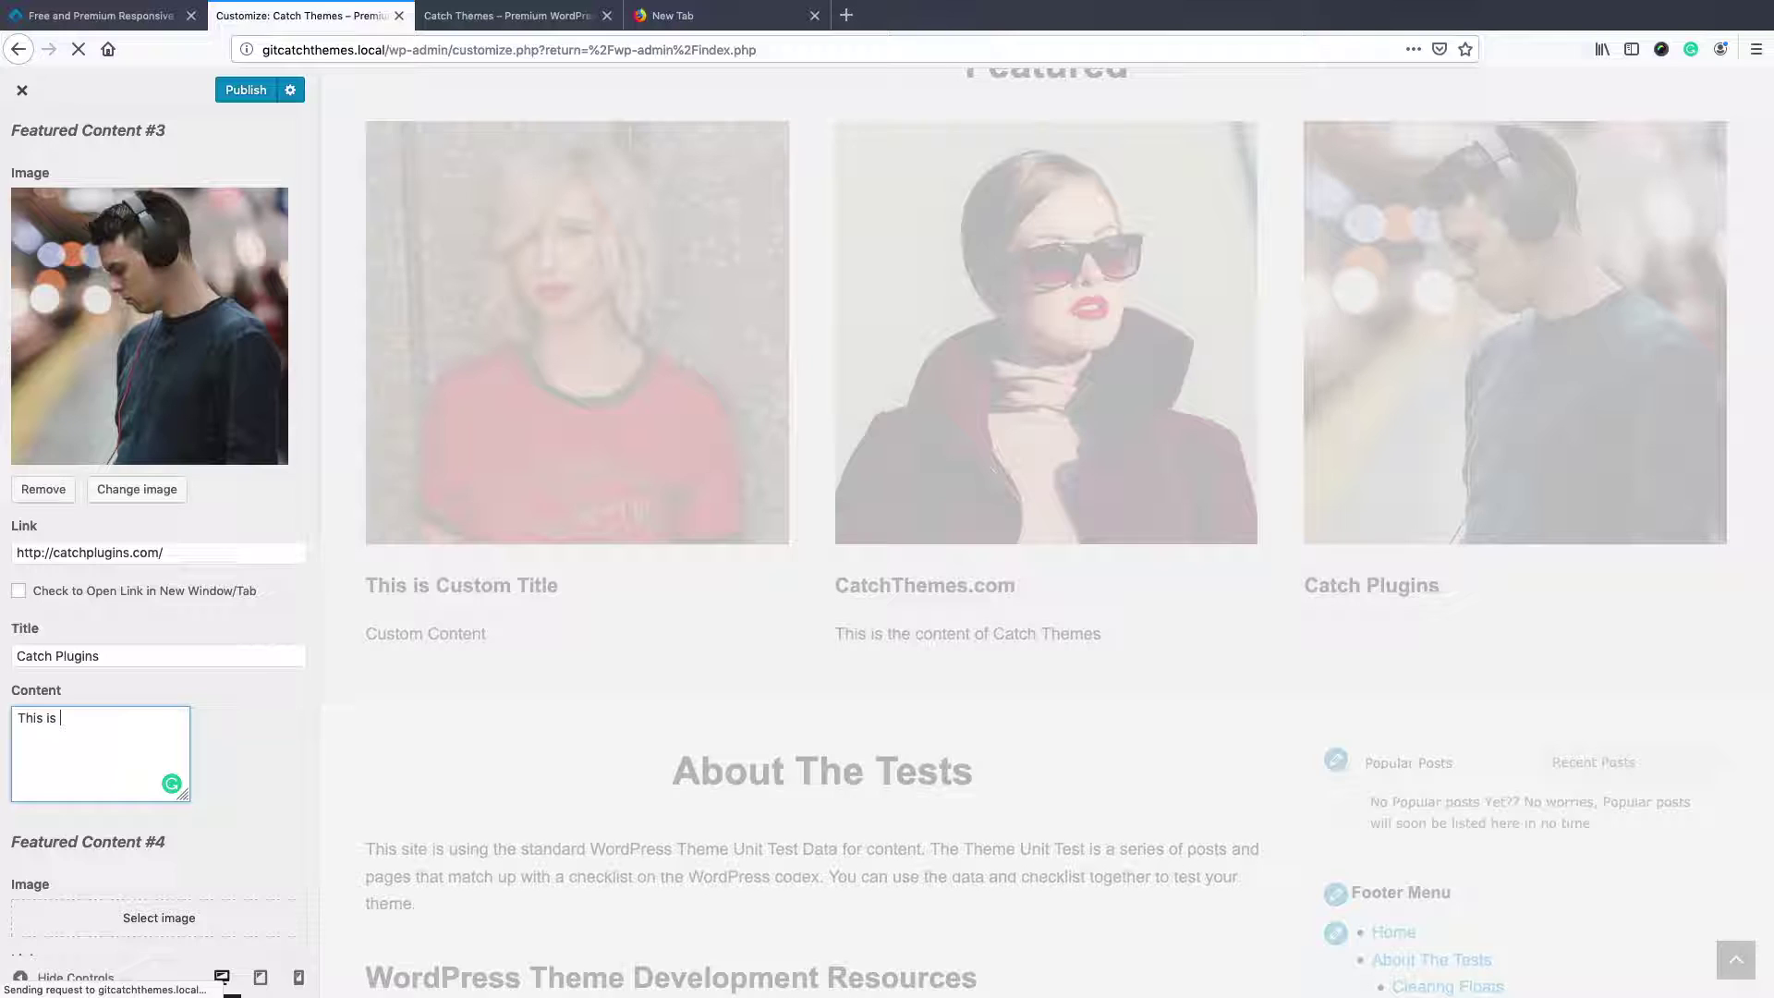
text(catch plugins content)
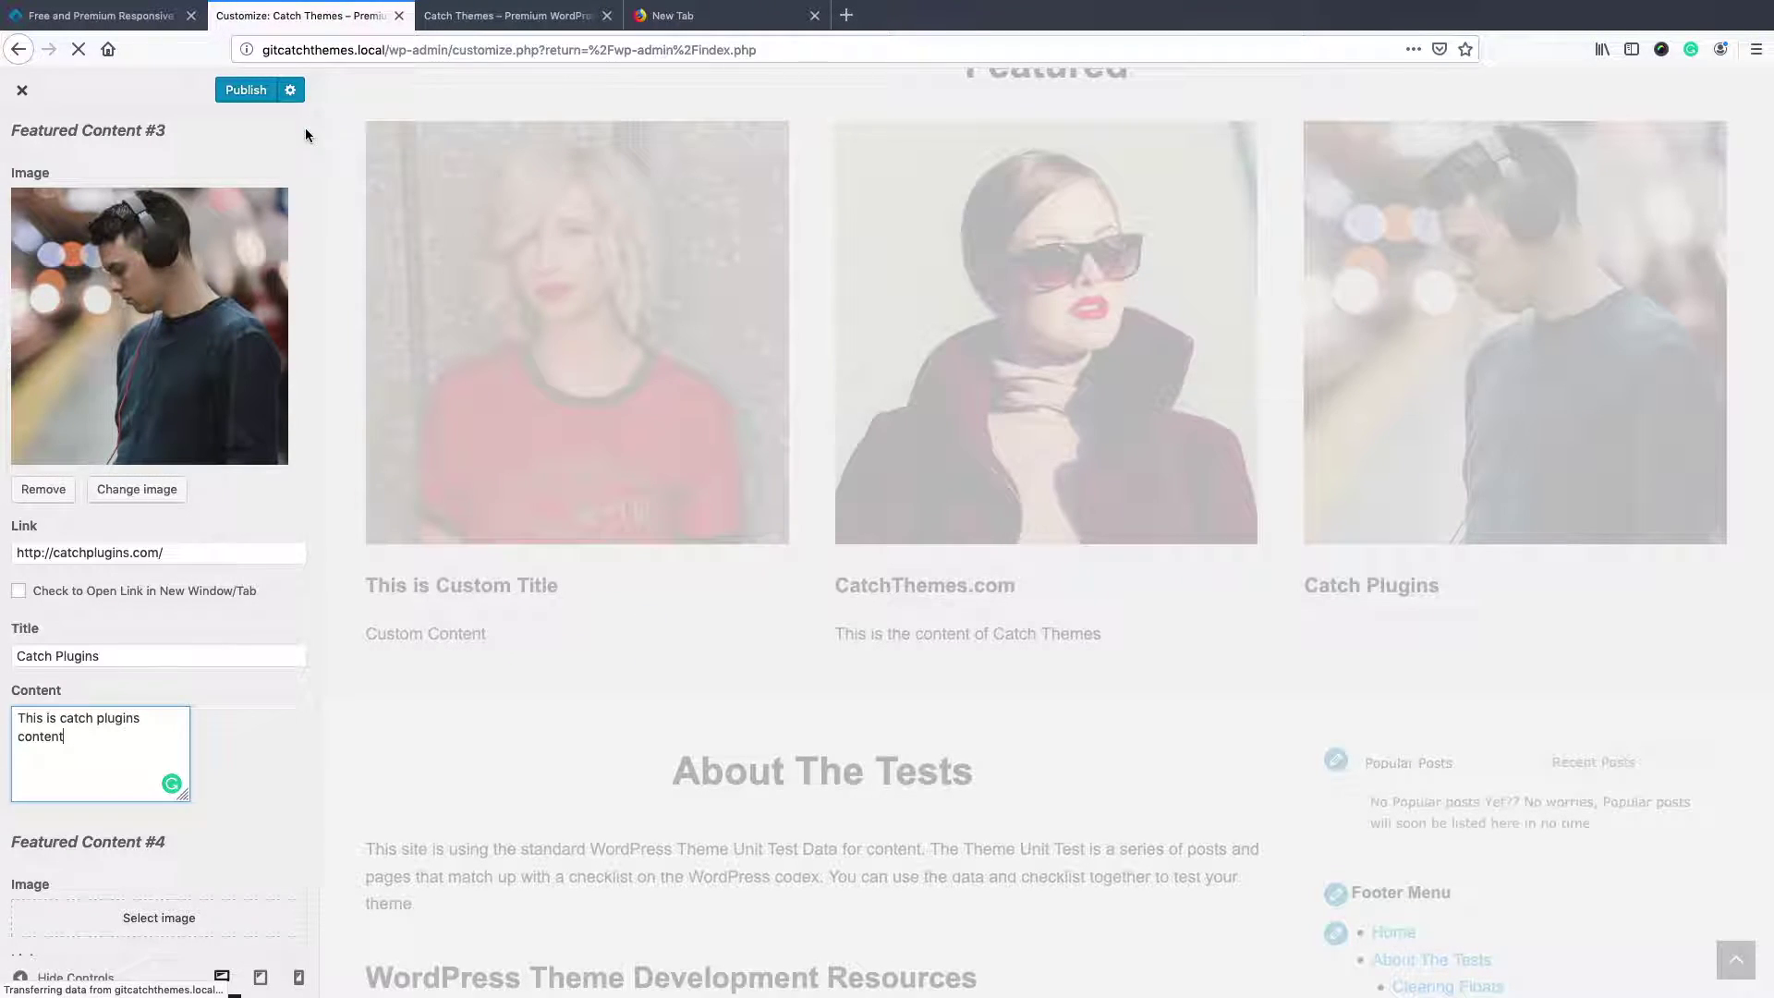
Publish, then reload the live homepage to confirm Catch Plugins appears as the third column
click(246, 90)
click(506, 16)
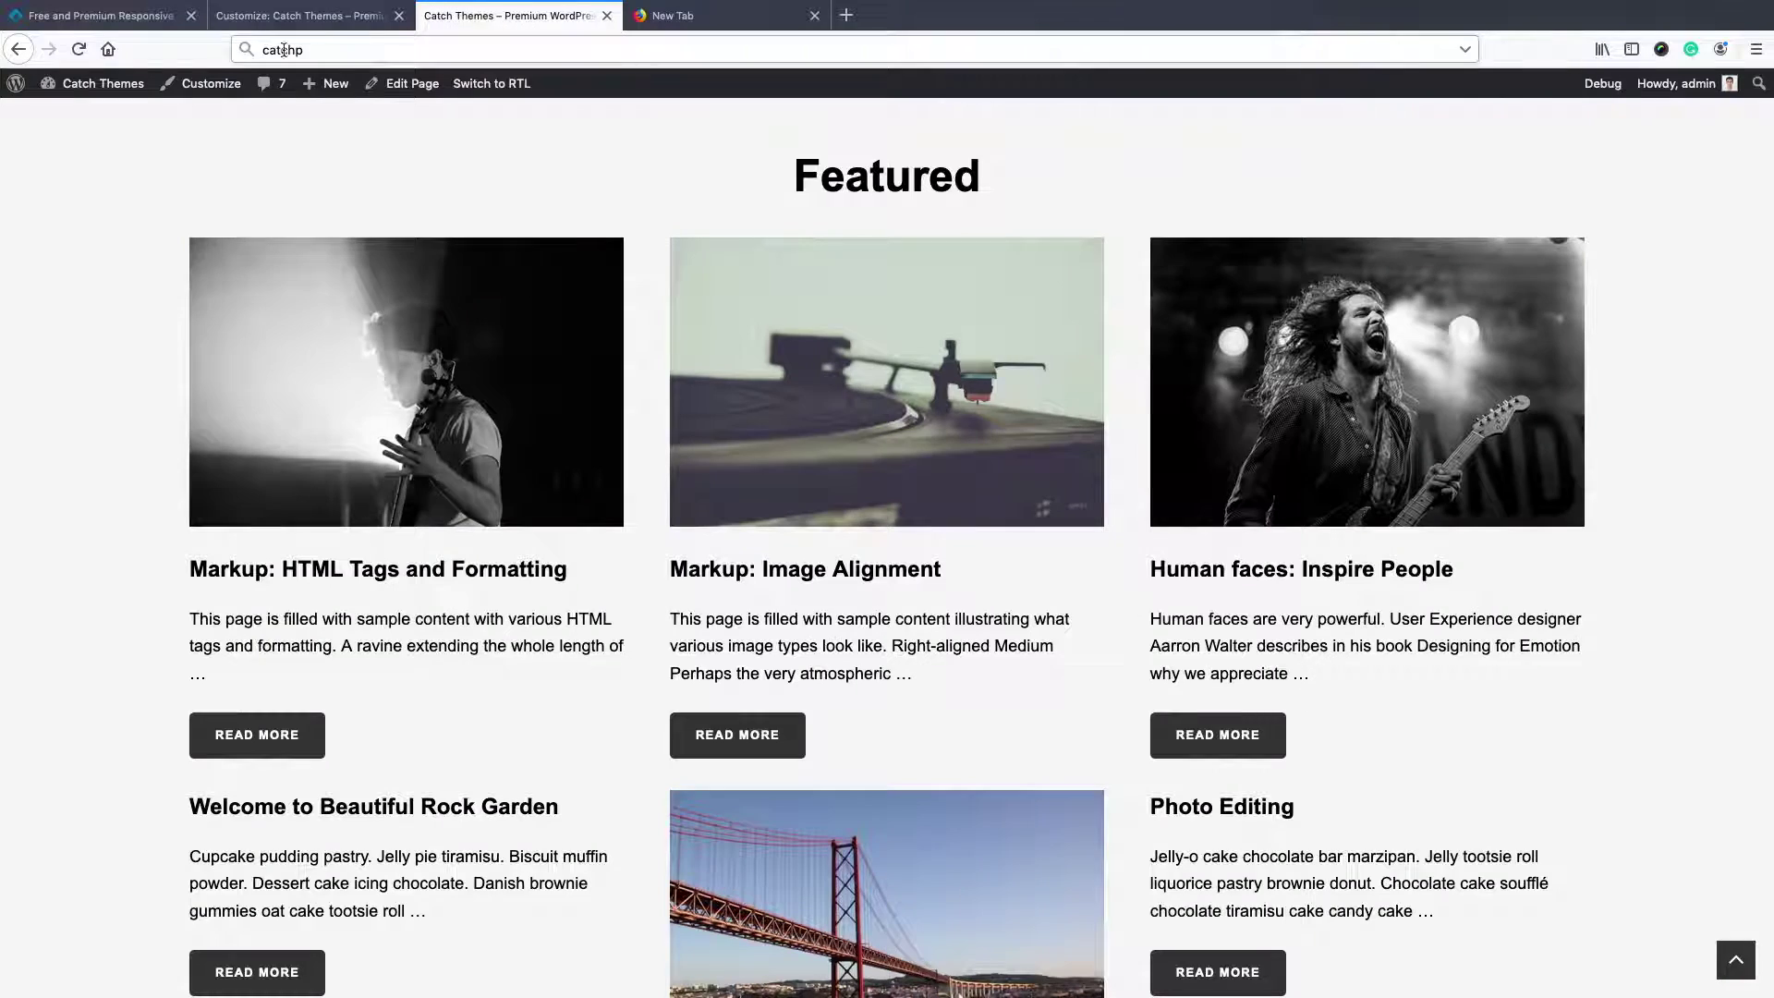
key(super+r)
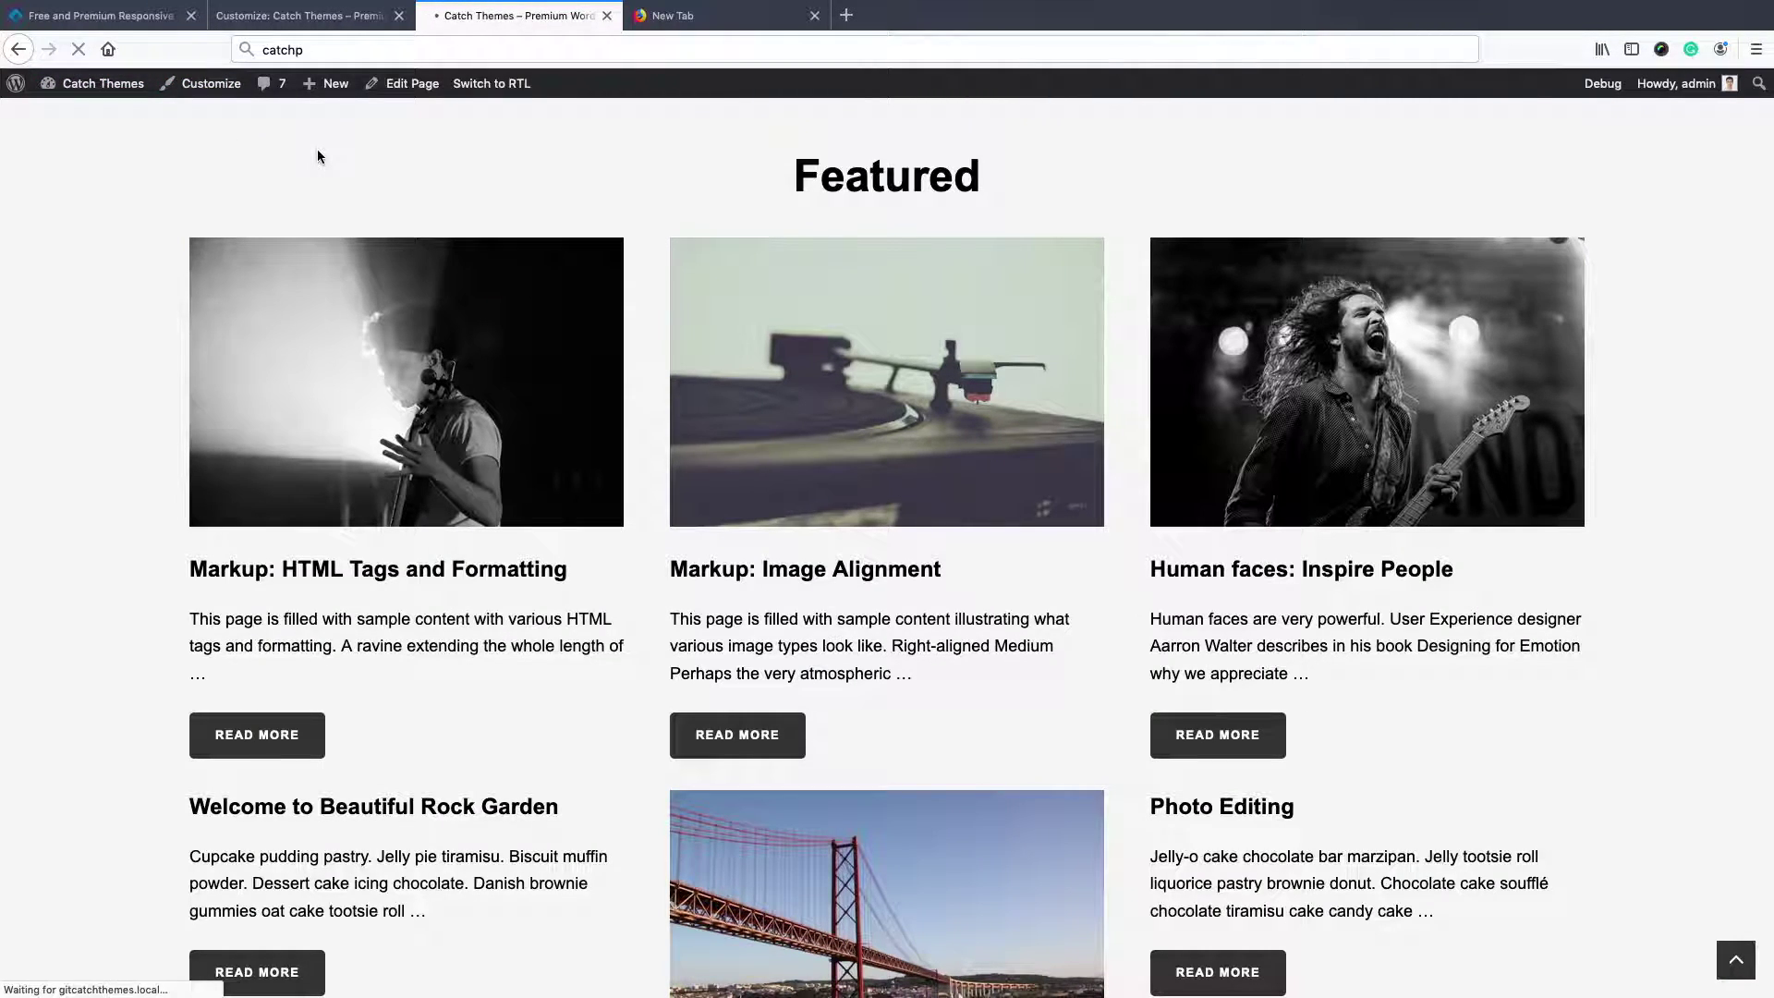
scroll(1029, 391, down, 4)
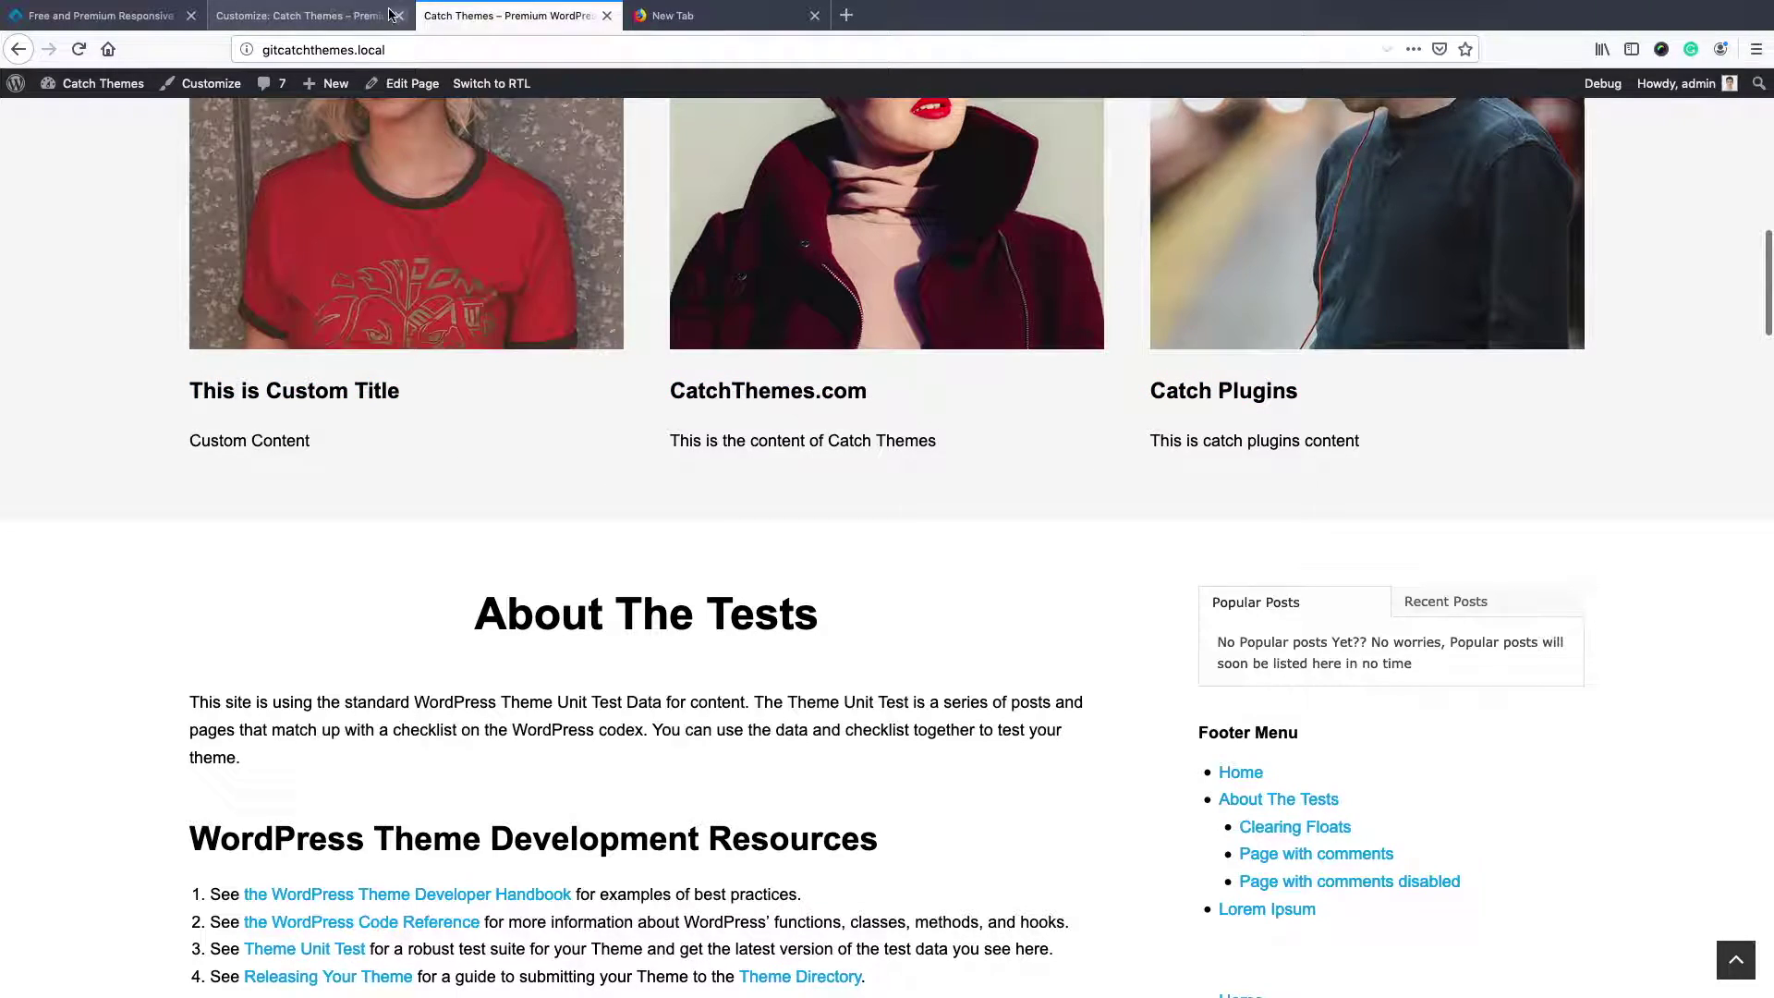
click(300, 16)
scroll(199, 494, up, 10)
scroll(199, 494, up, 5)
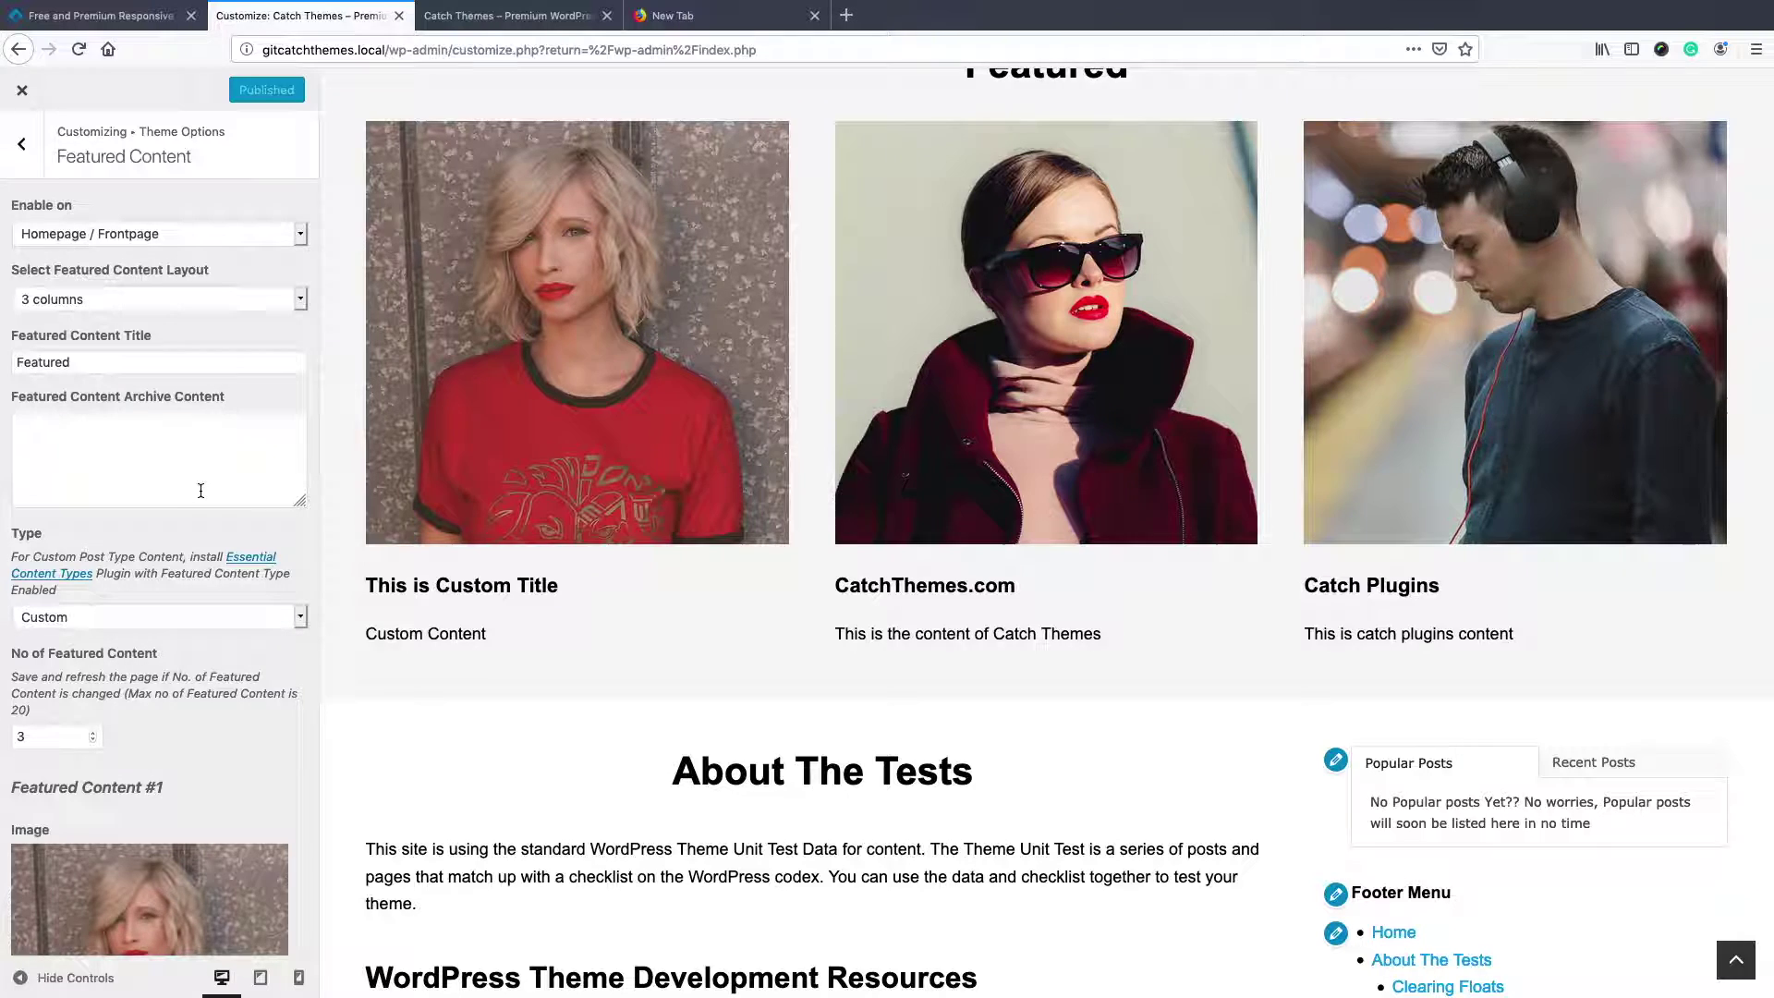
Switch Featured Content type to Custom Post Type, keep item 1's selection, and publish
click(174, 618)
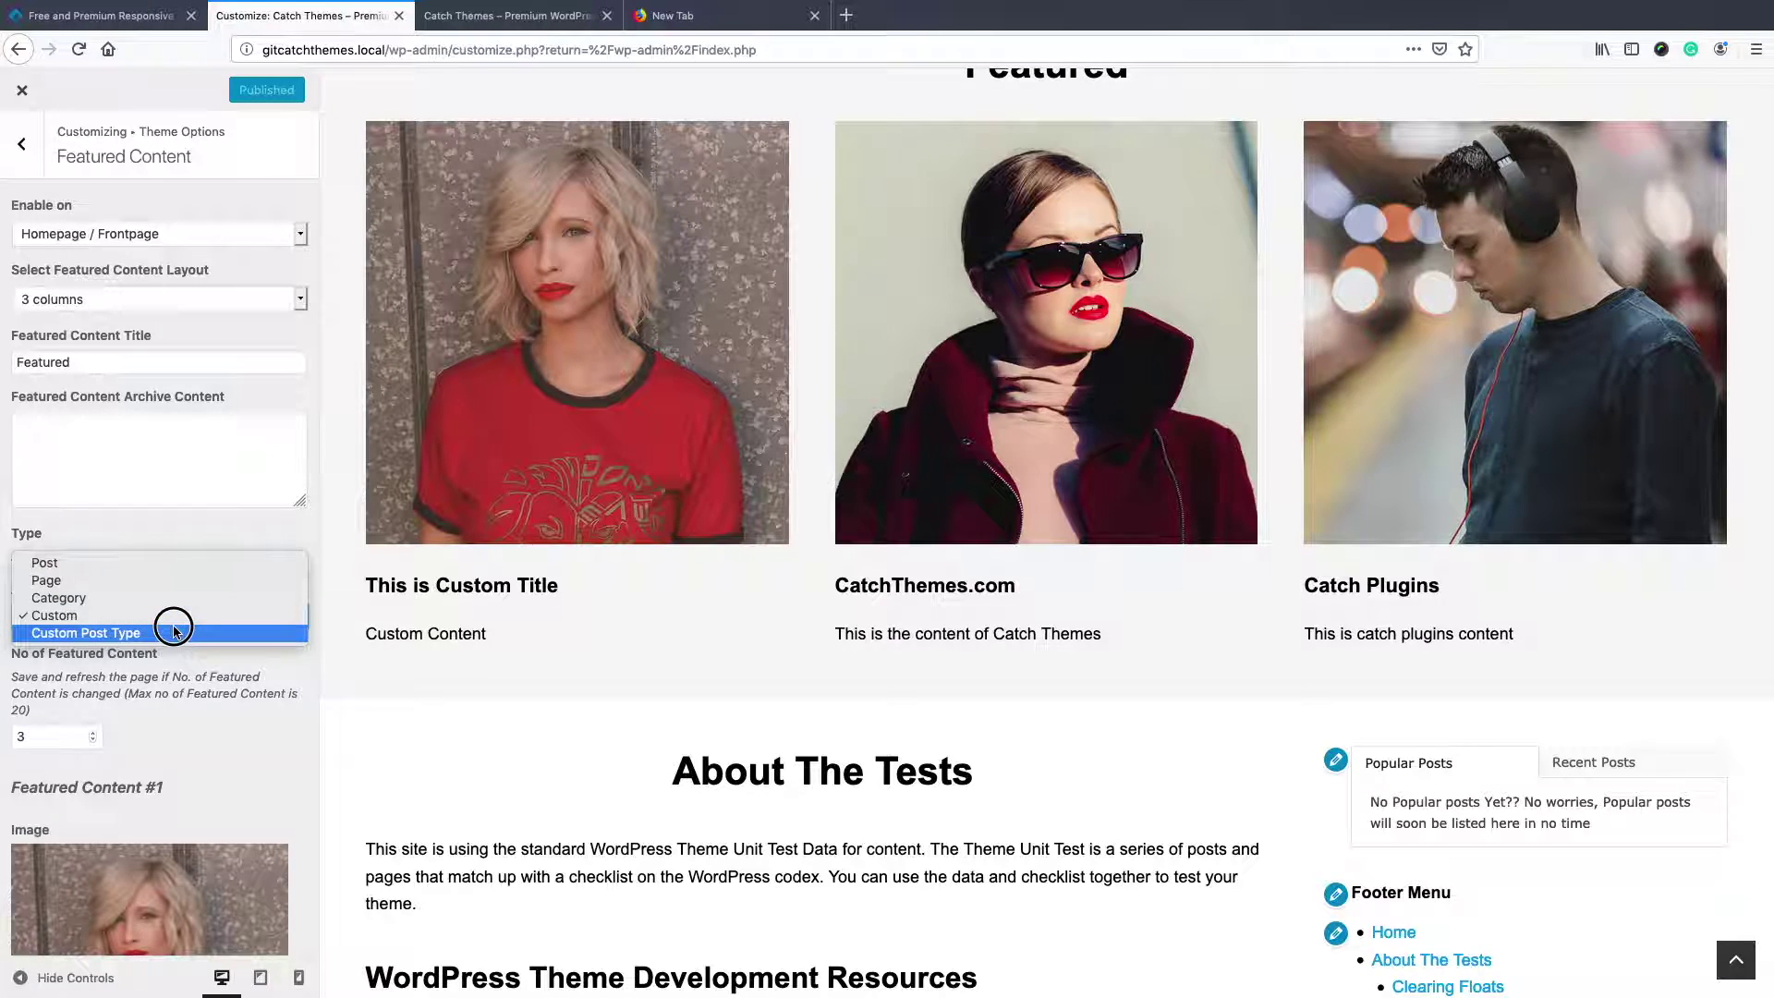
click(175, 631)
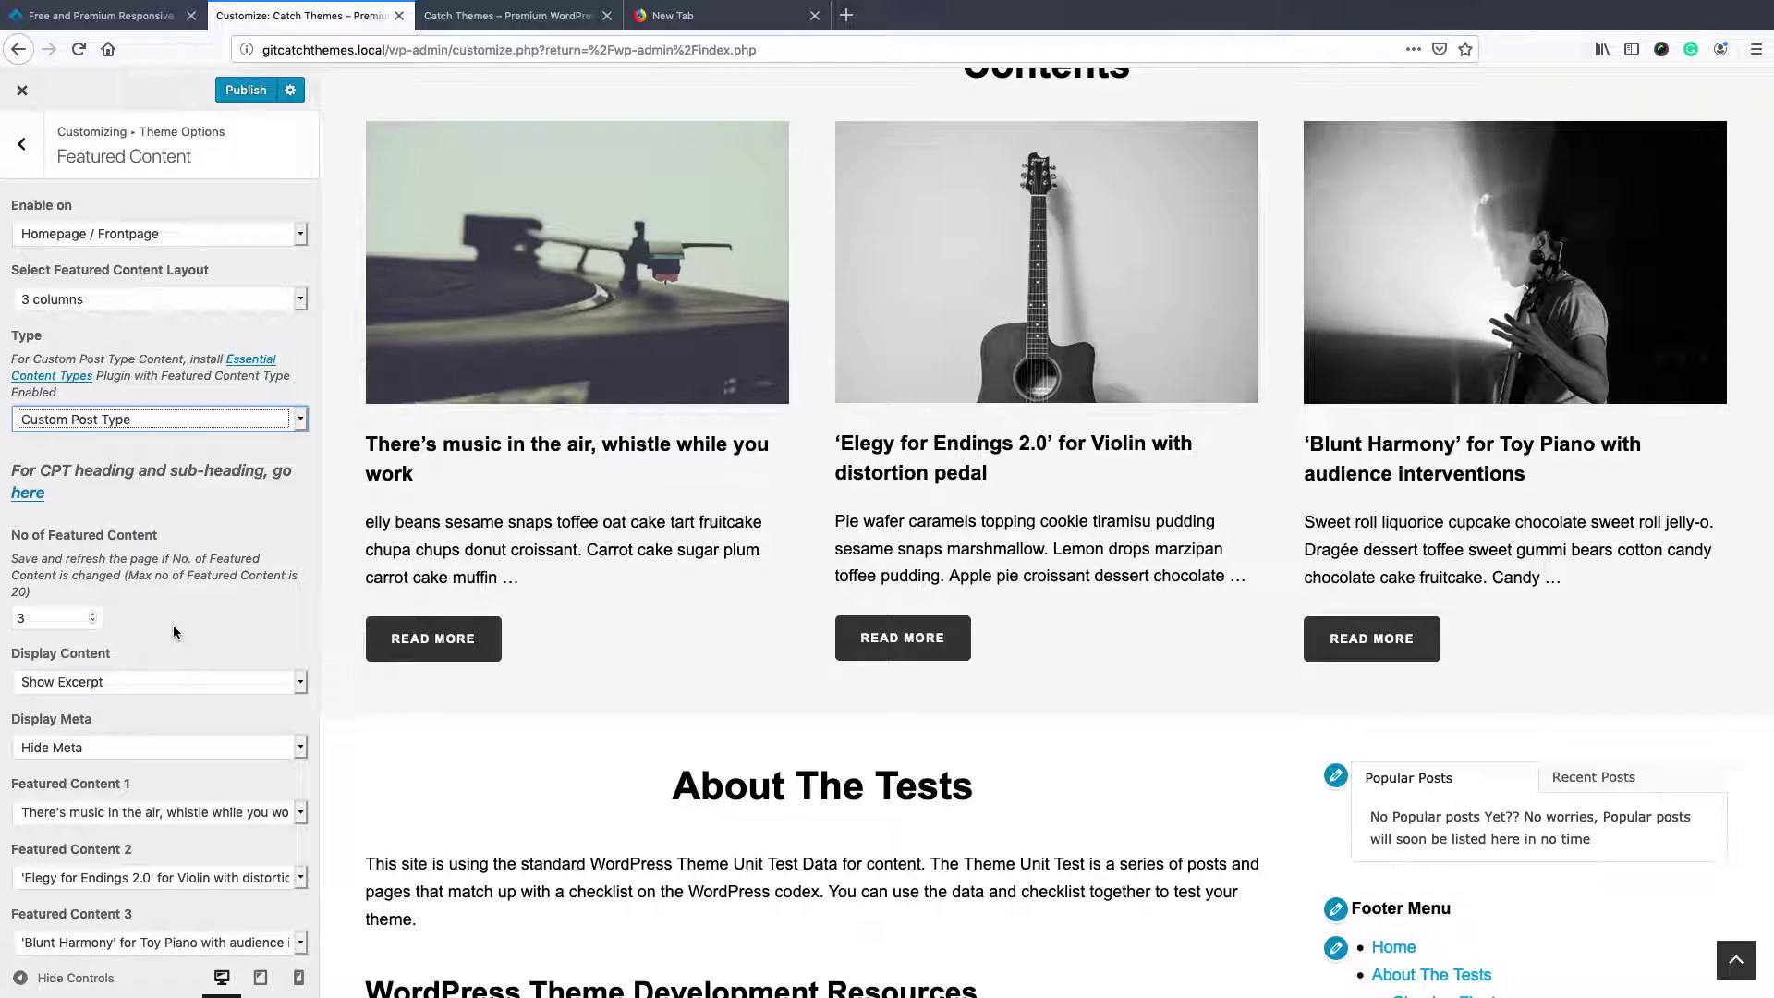
click(102, 812)
click(106, 811)
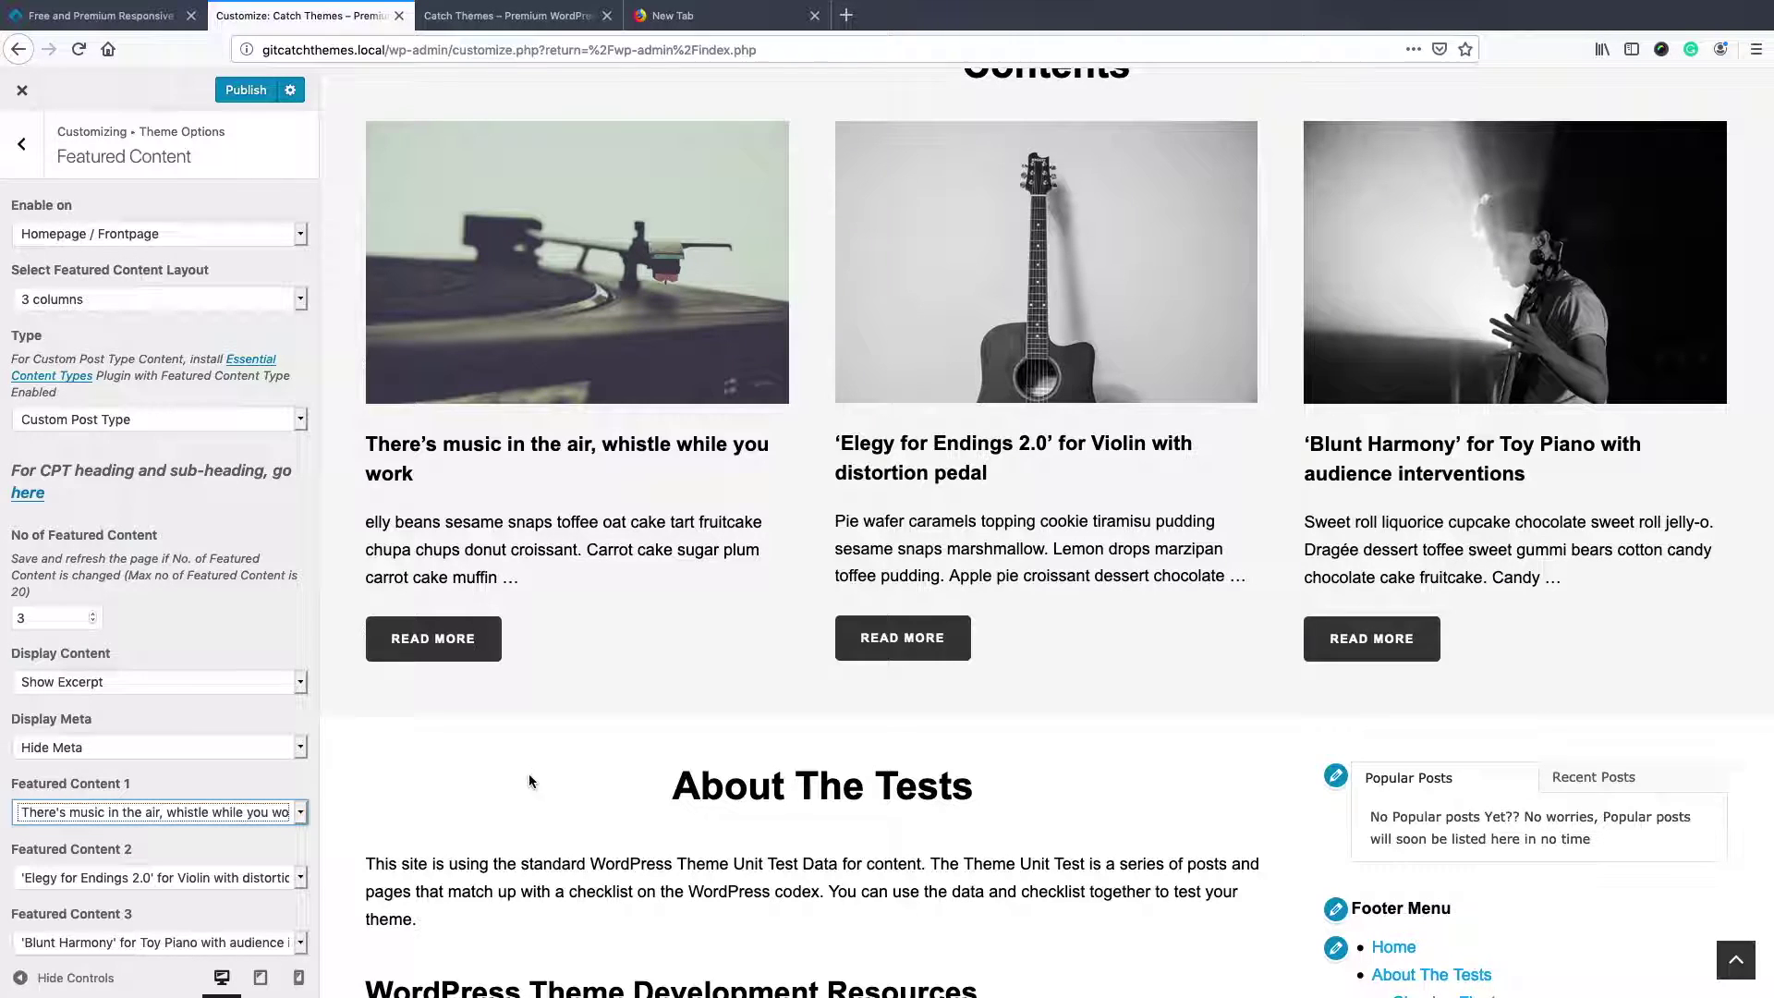
scroll(180, 718, down, 1)
scroll(180, 711, up, 1)
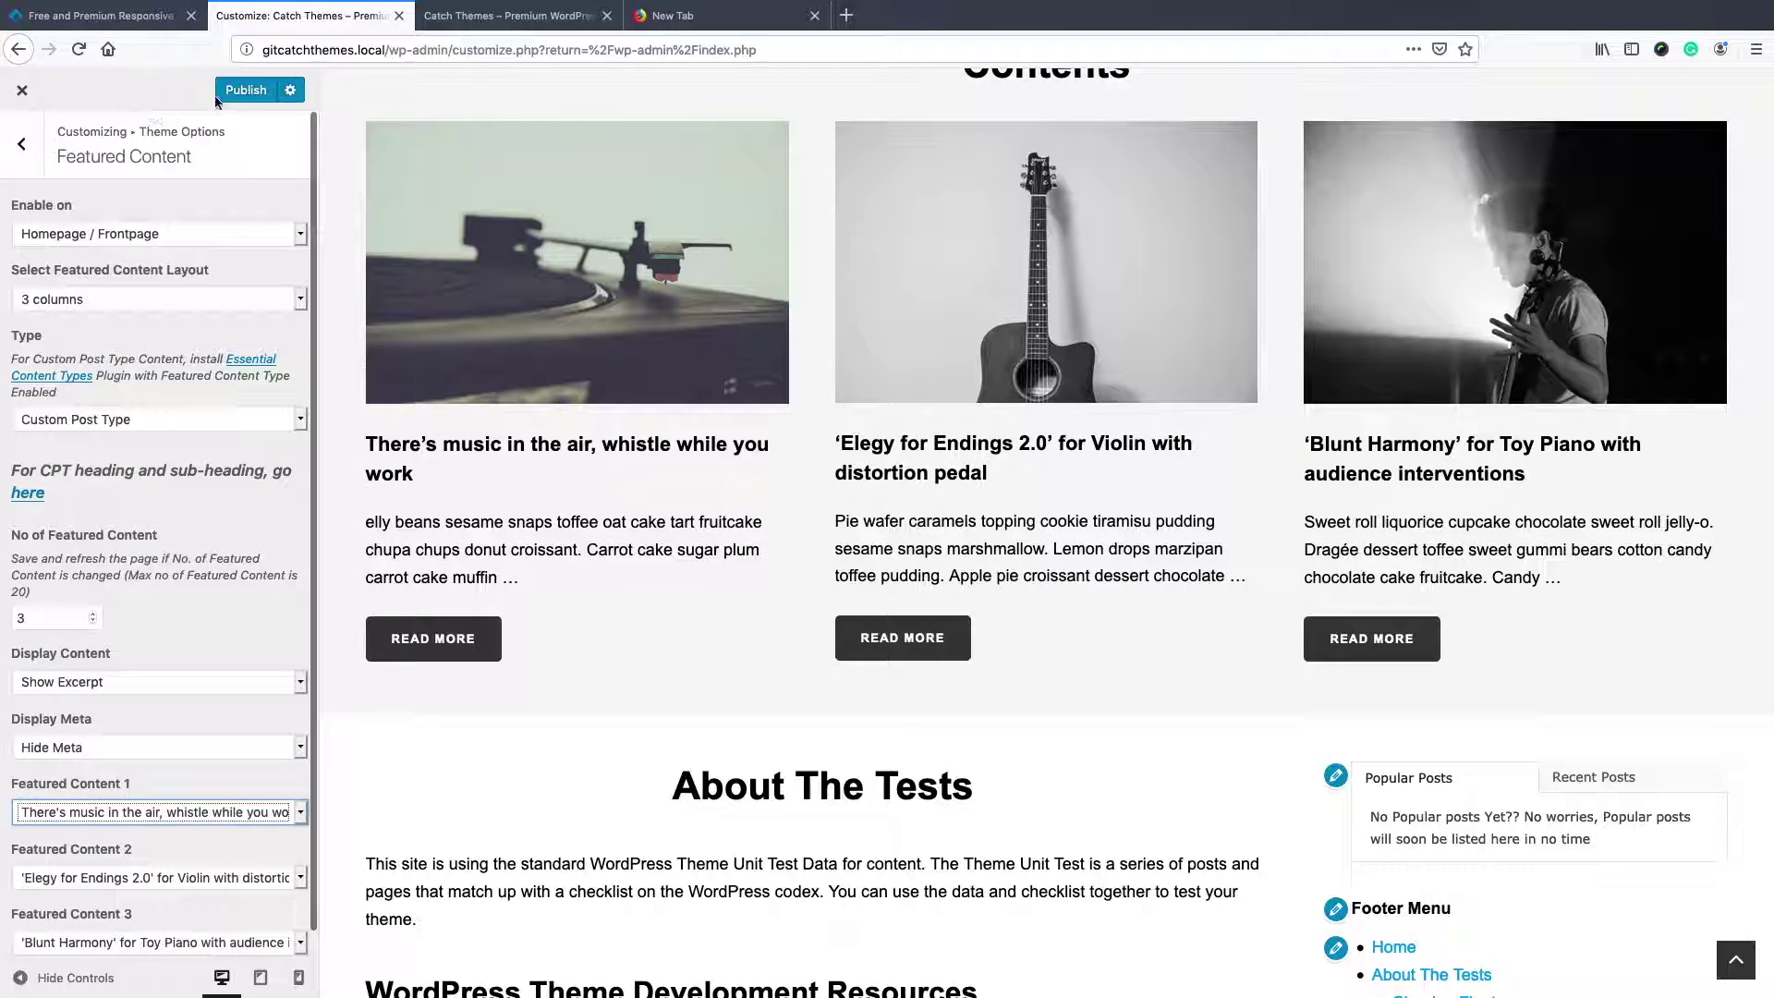
click(247, 93)
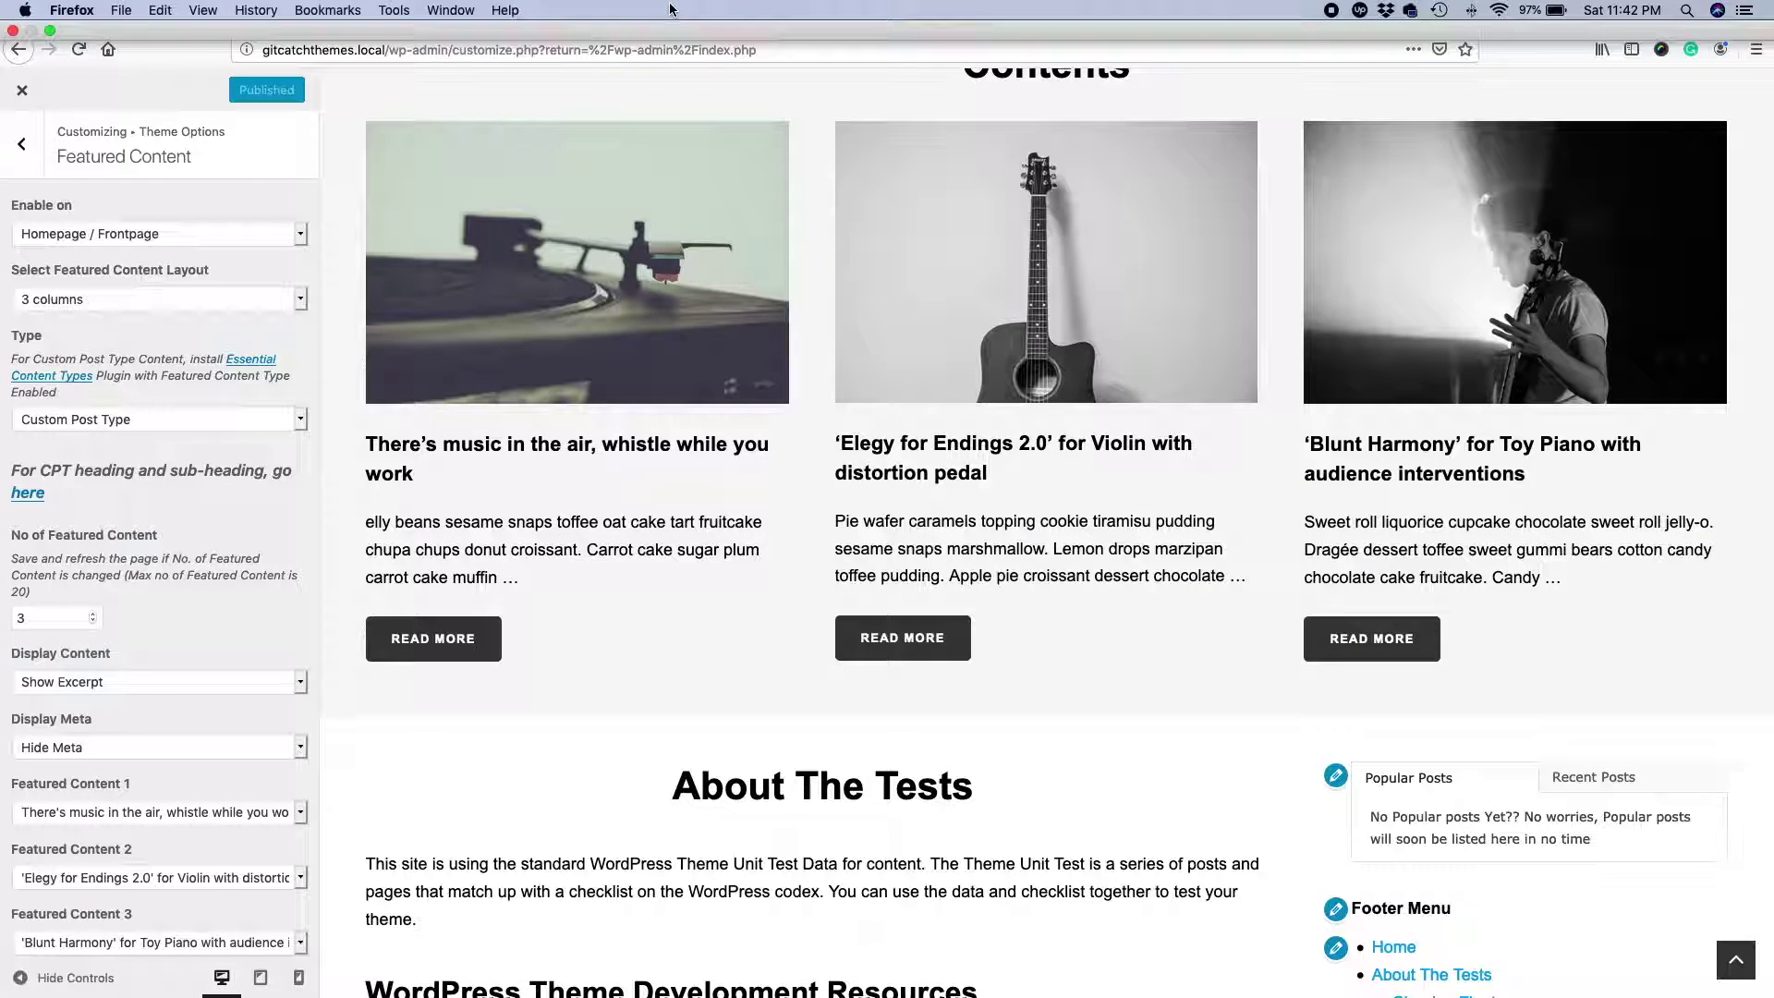
Go to catchthemes.com/support-forum/, start a new topic, and pick the Clean Blocks | Free WordPress Theme forum
key(super+t)
text(ca)
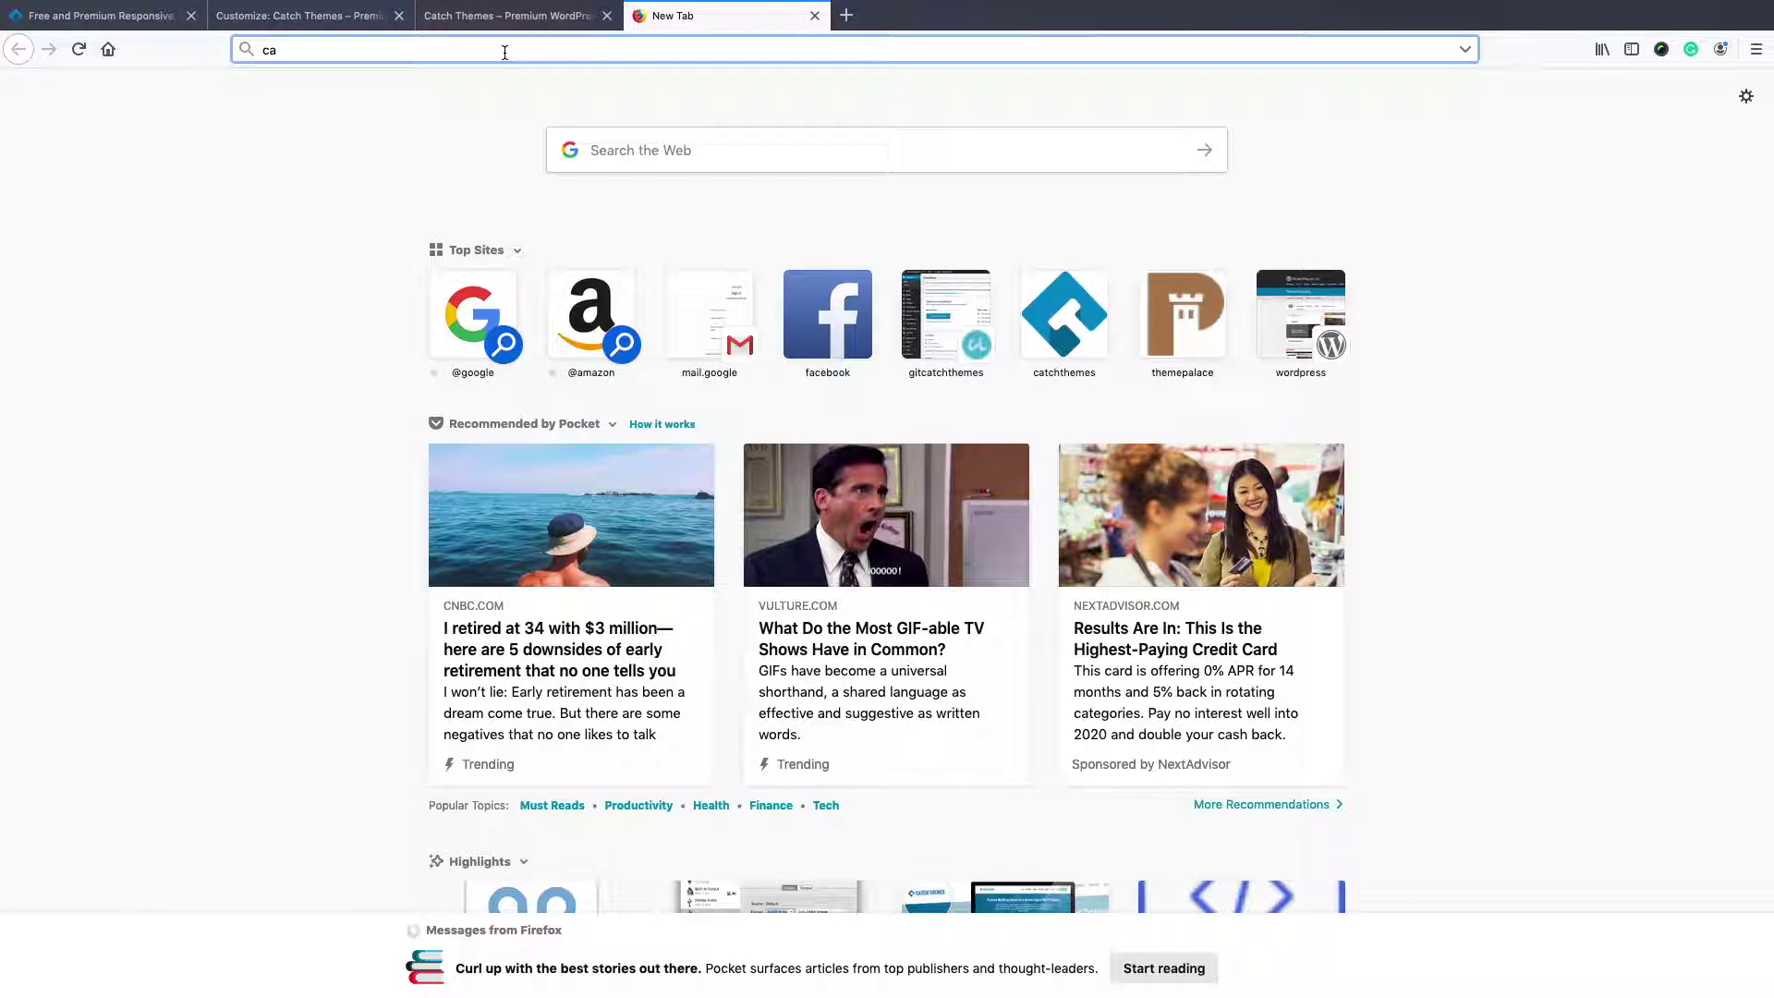
text(tchthemes.com/support-forum/)
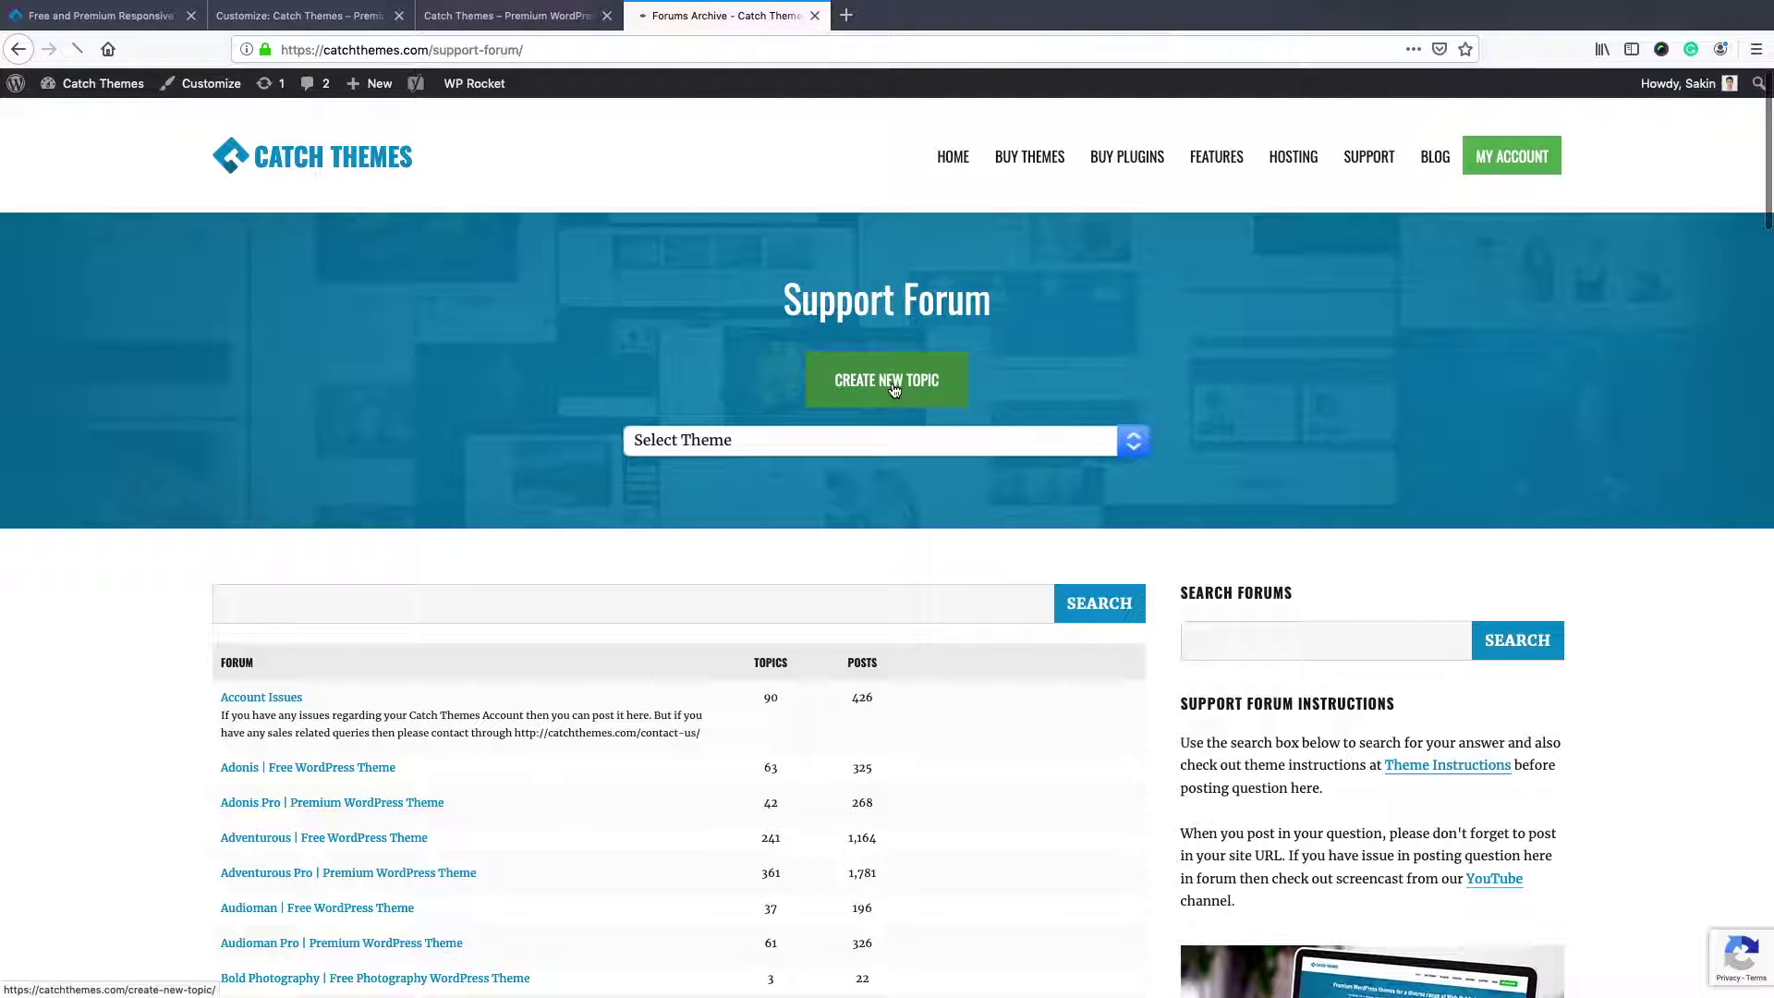
click(894, 389)
scroll(684, 712, down, 5)
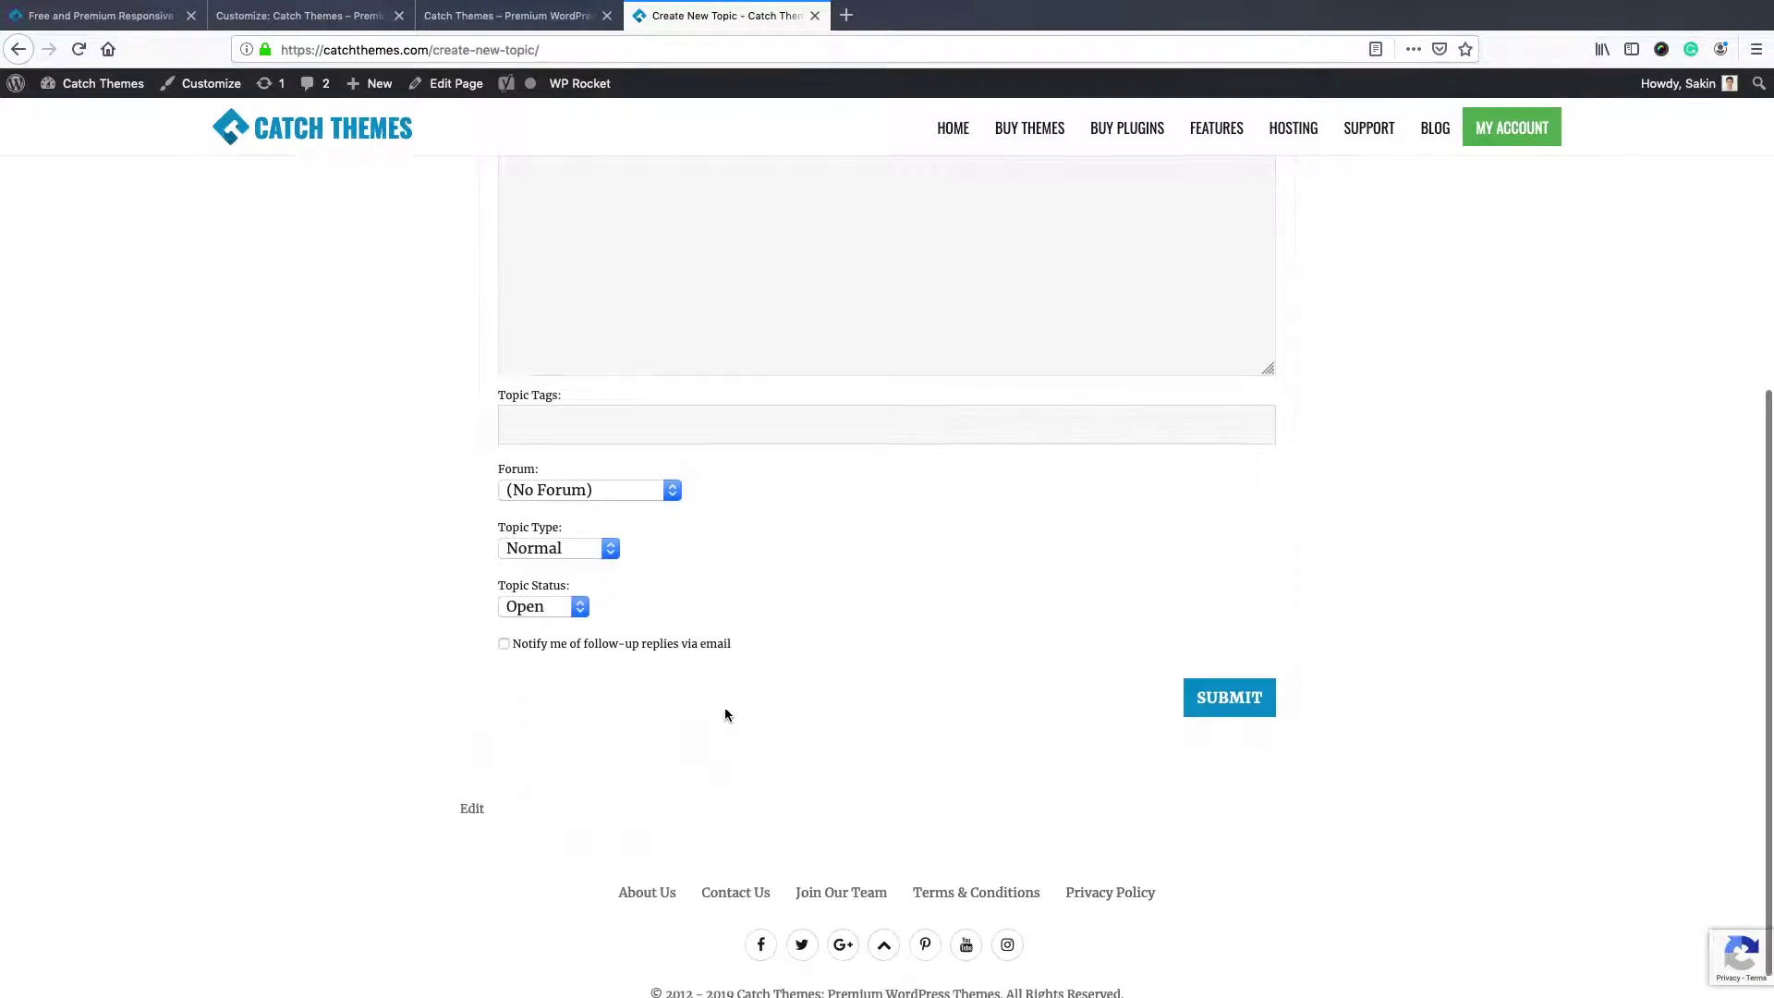
click(606, 462)
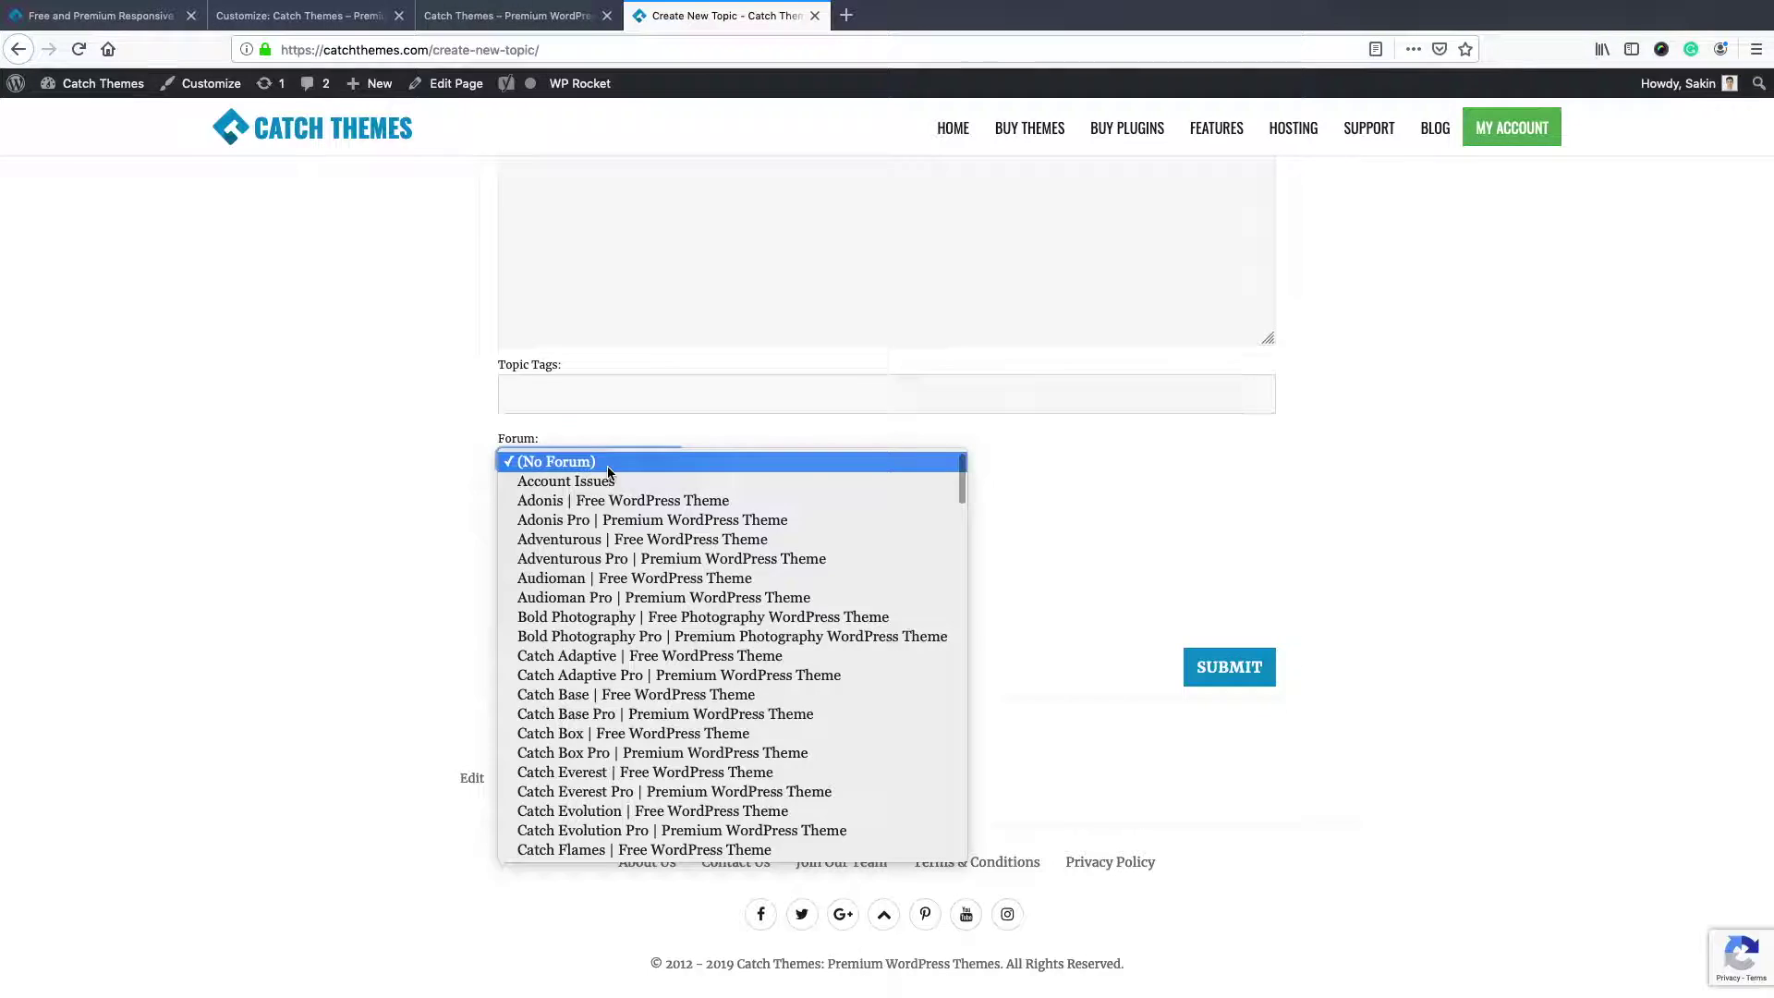
scroll(656, 665, down, 10)
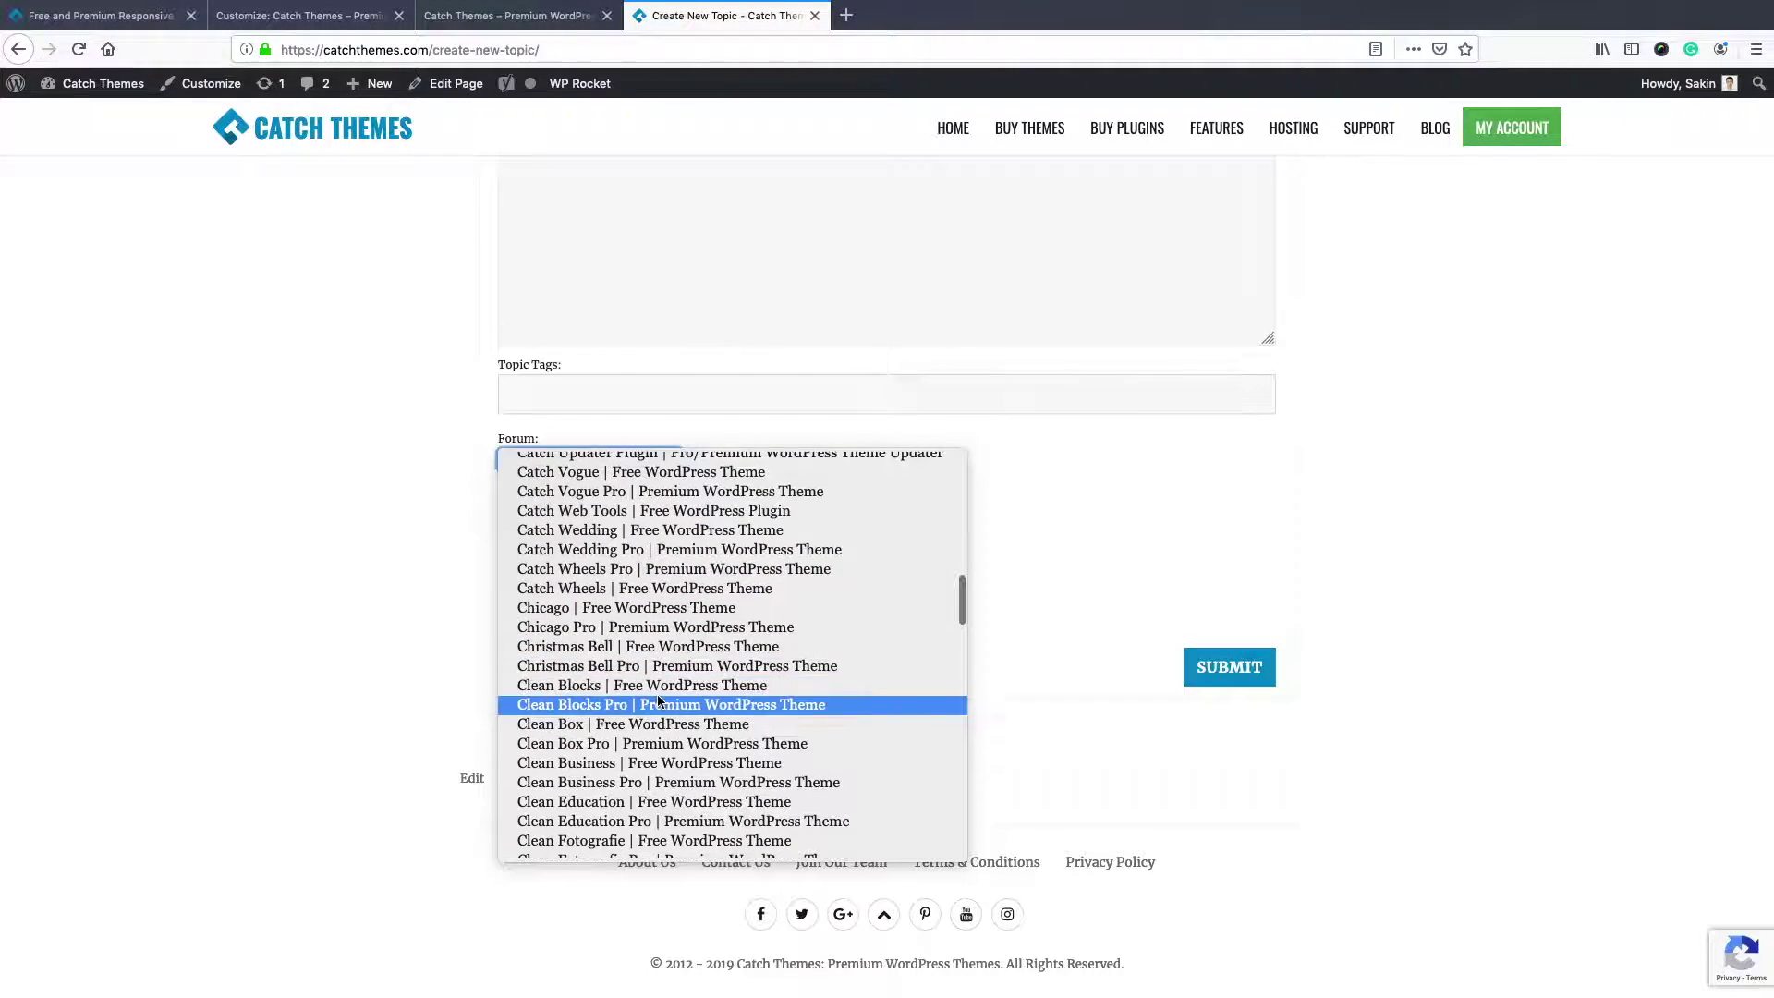
click(654, 688)
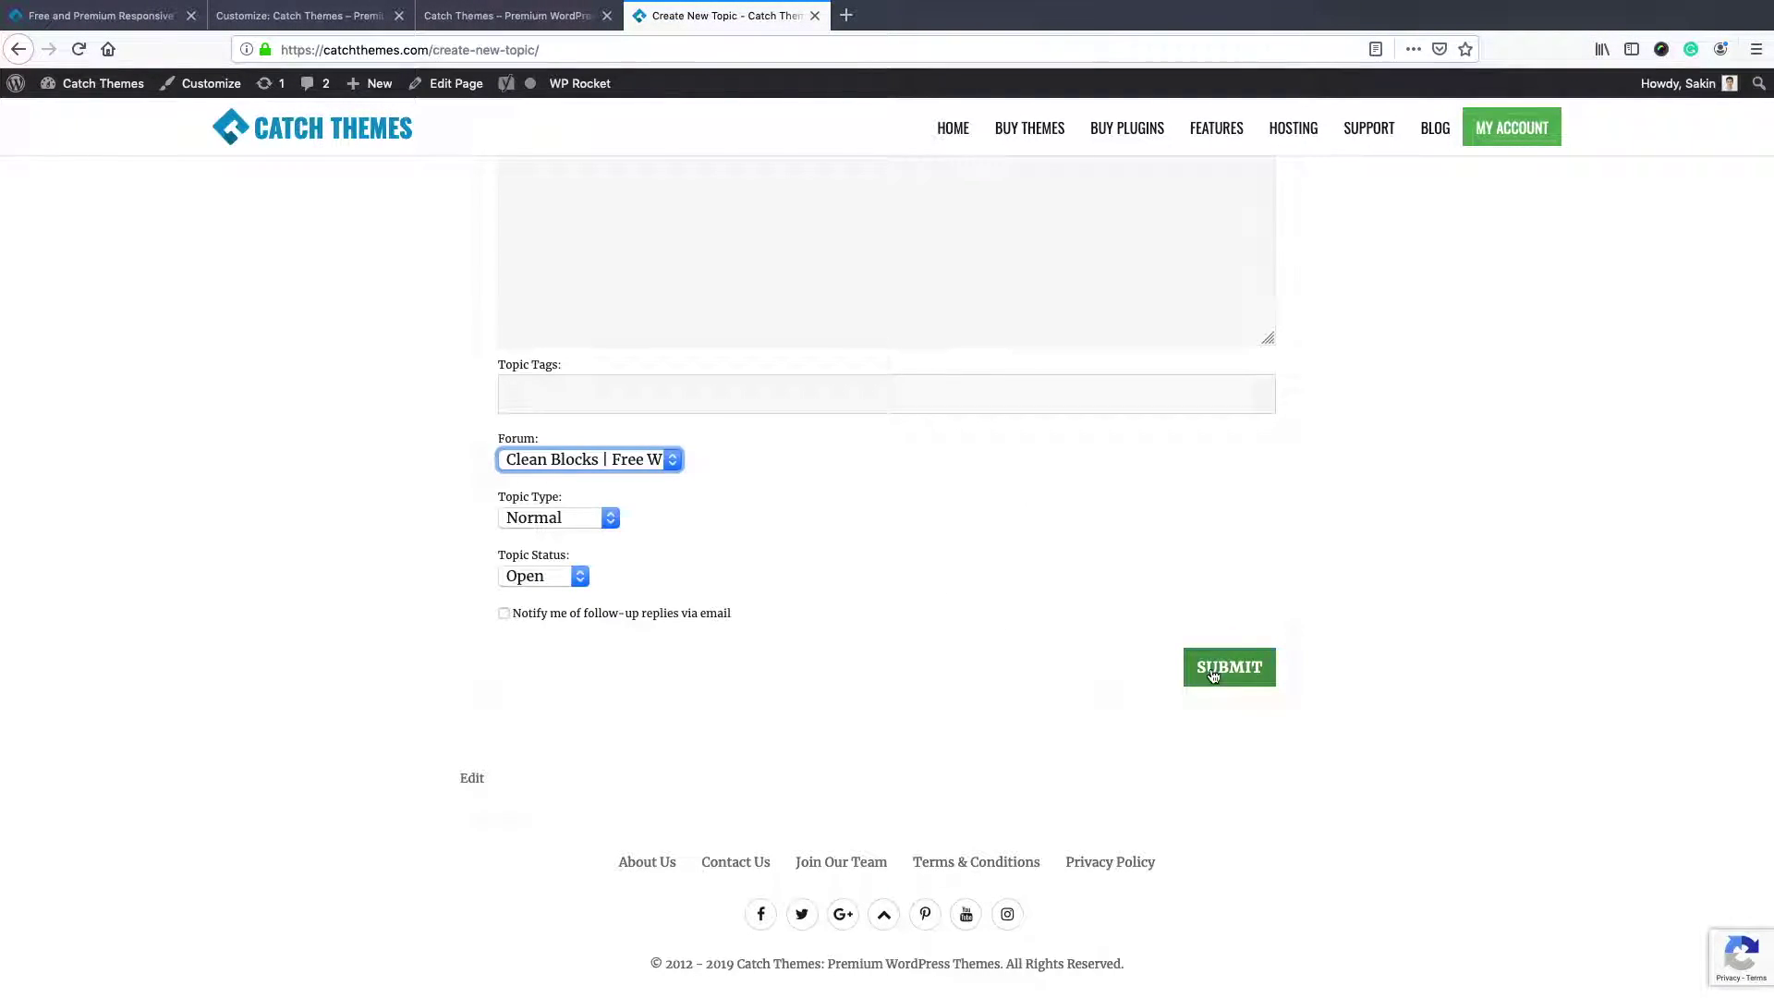
scroll(829, 441, up, 6)
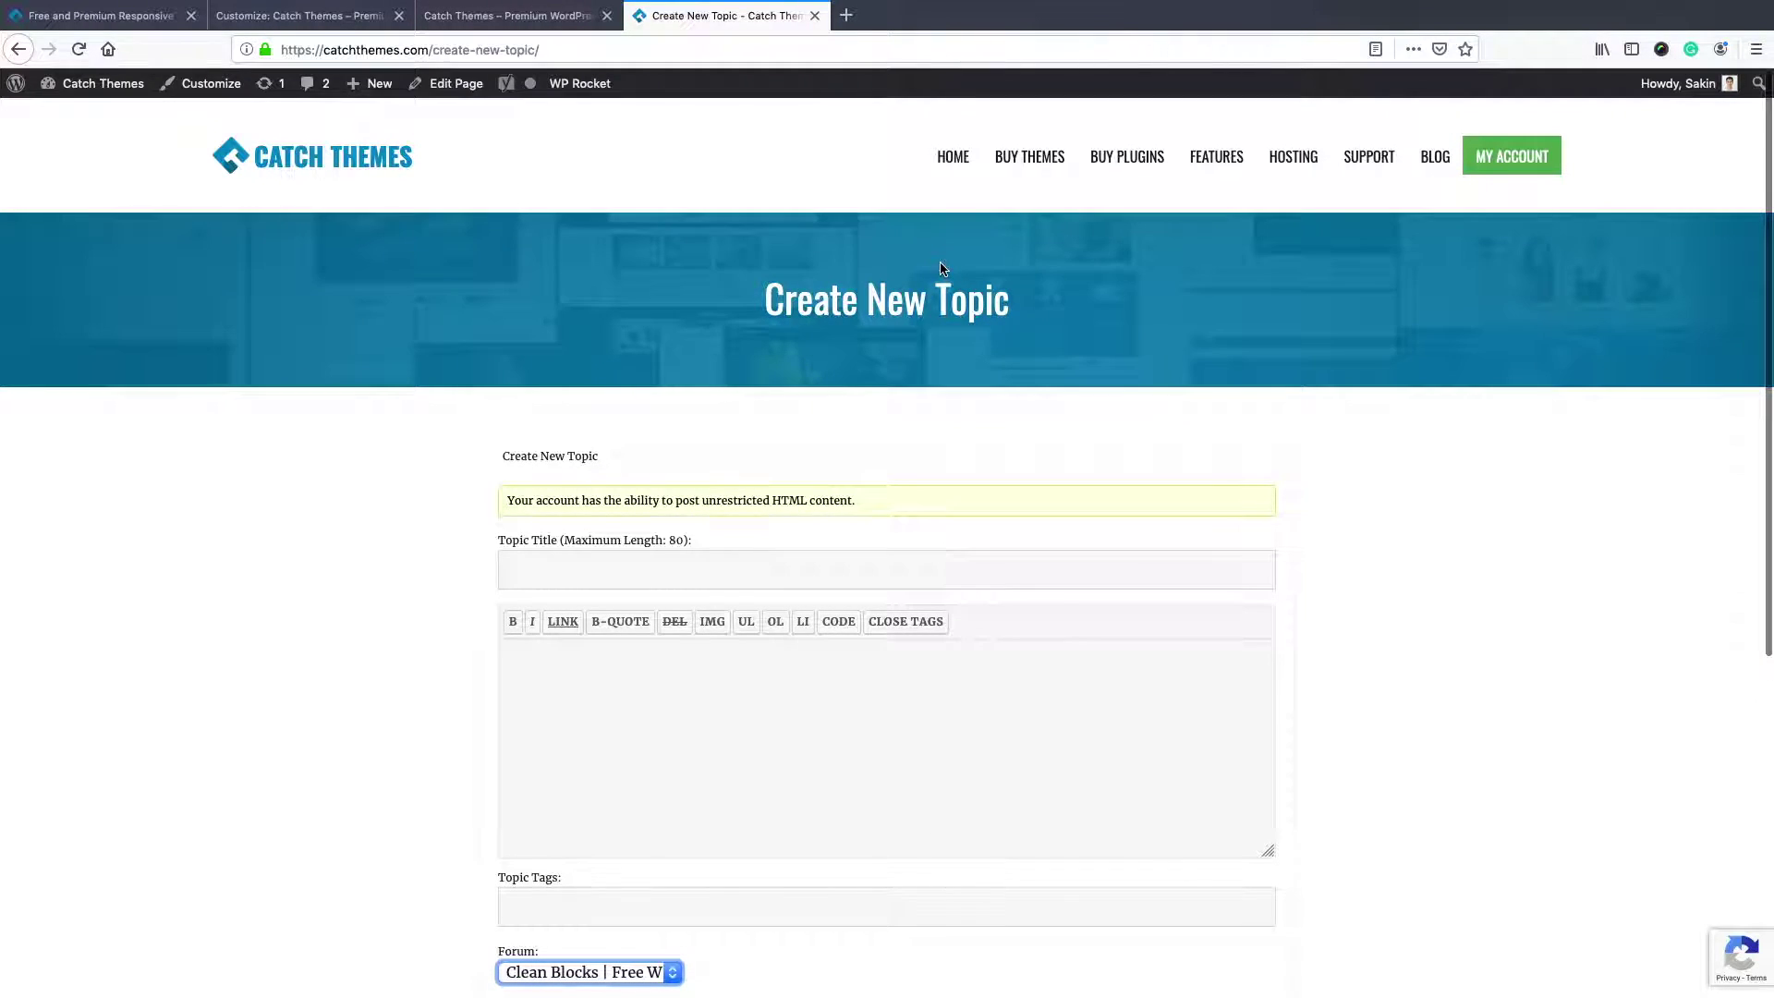